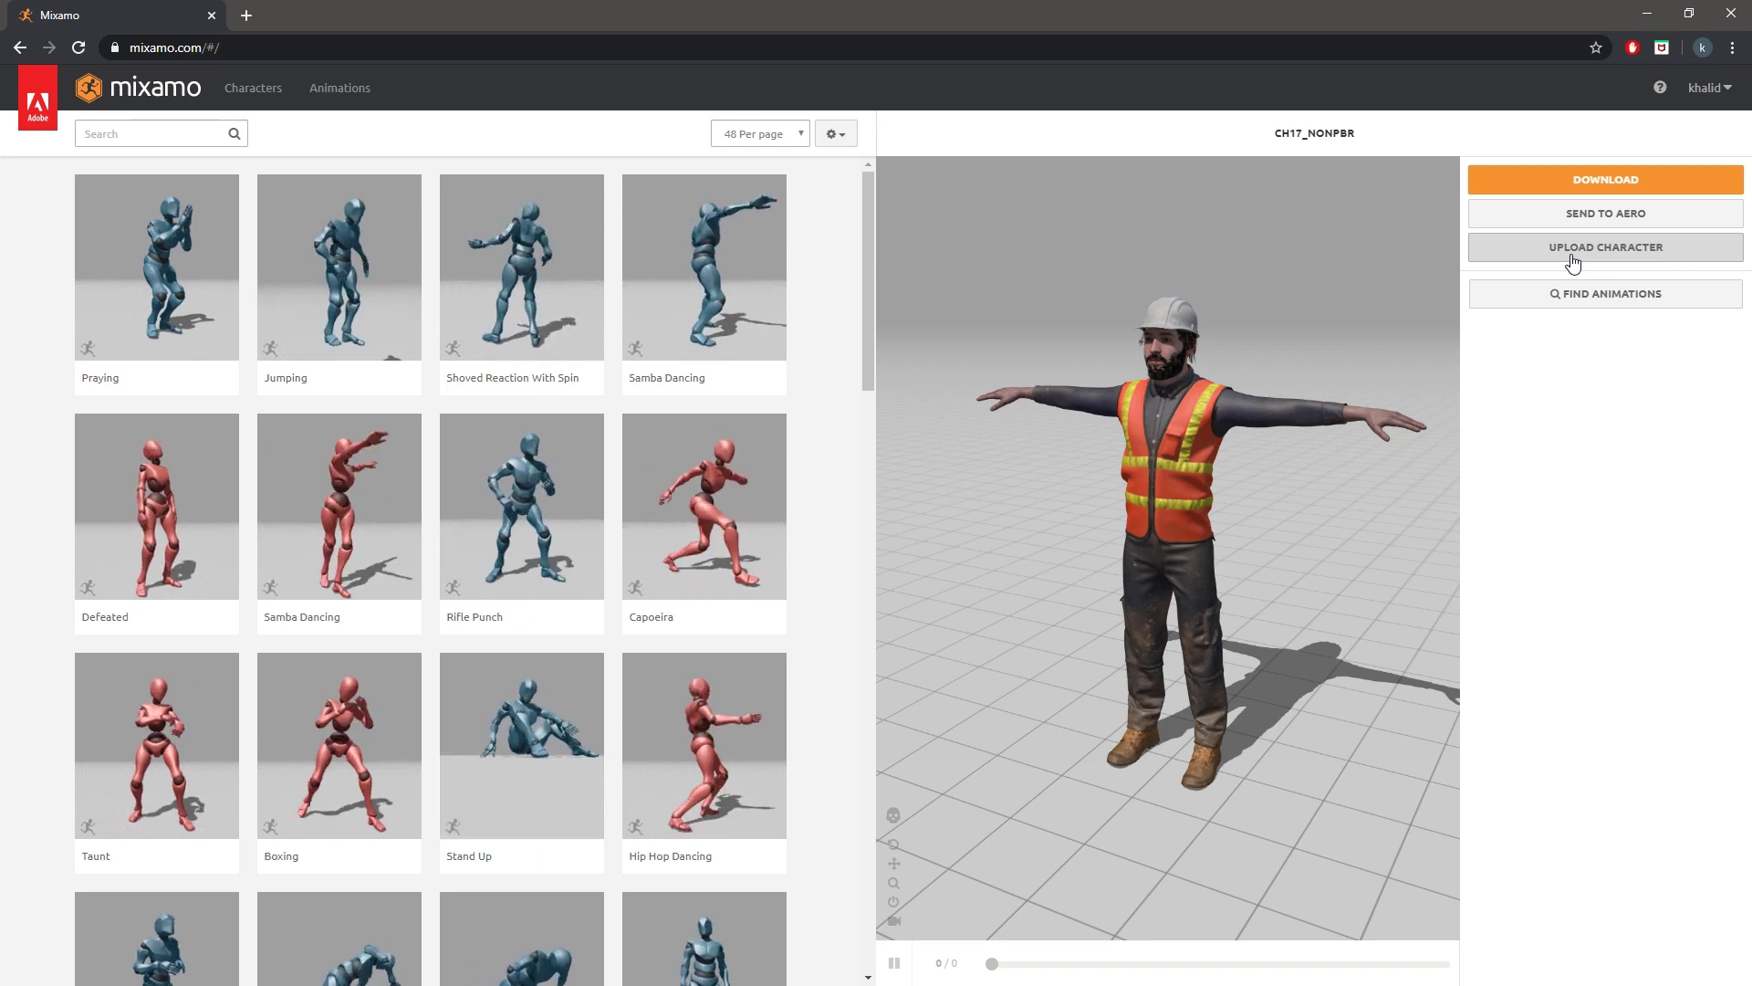
- Browse the available models in the Mixamo character library
{"action": "left_click", "coordinate": [246, 84]}
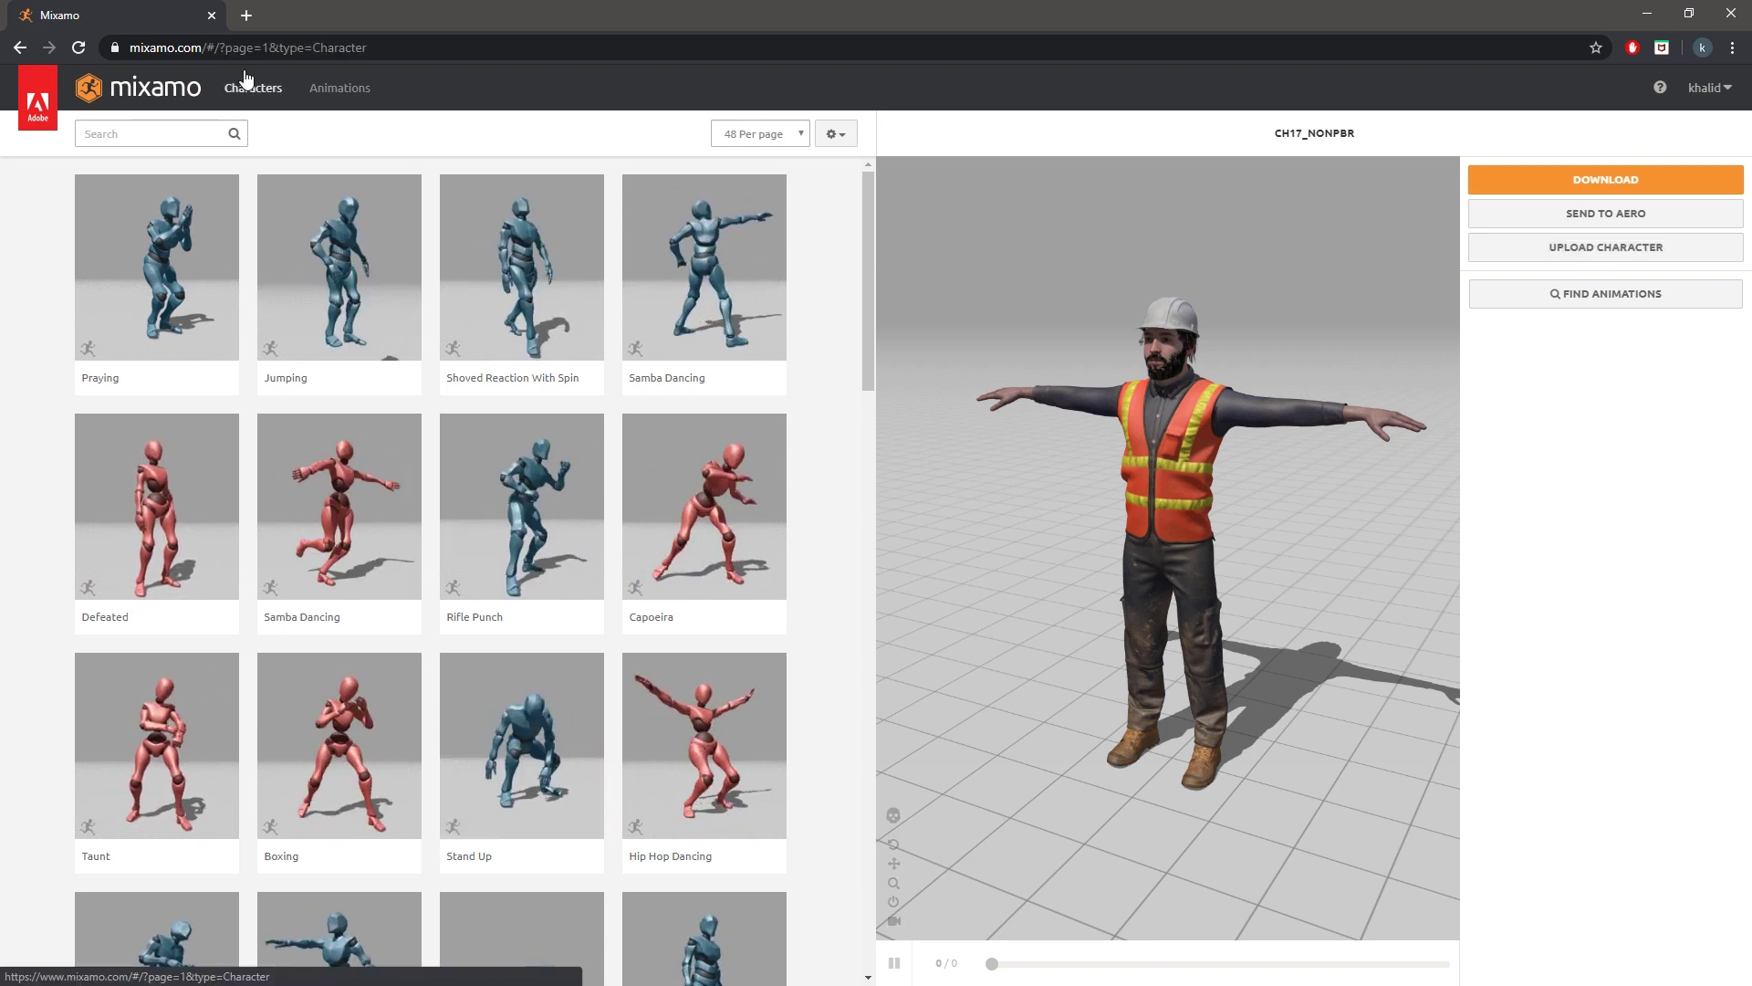
{"action": "scroll", "coordinate": [300, 453], "scroll_direction": "down", "scroll_amount": 4}
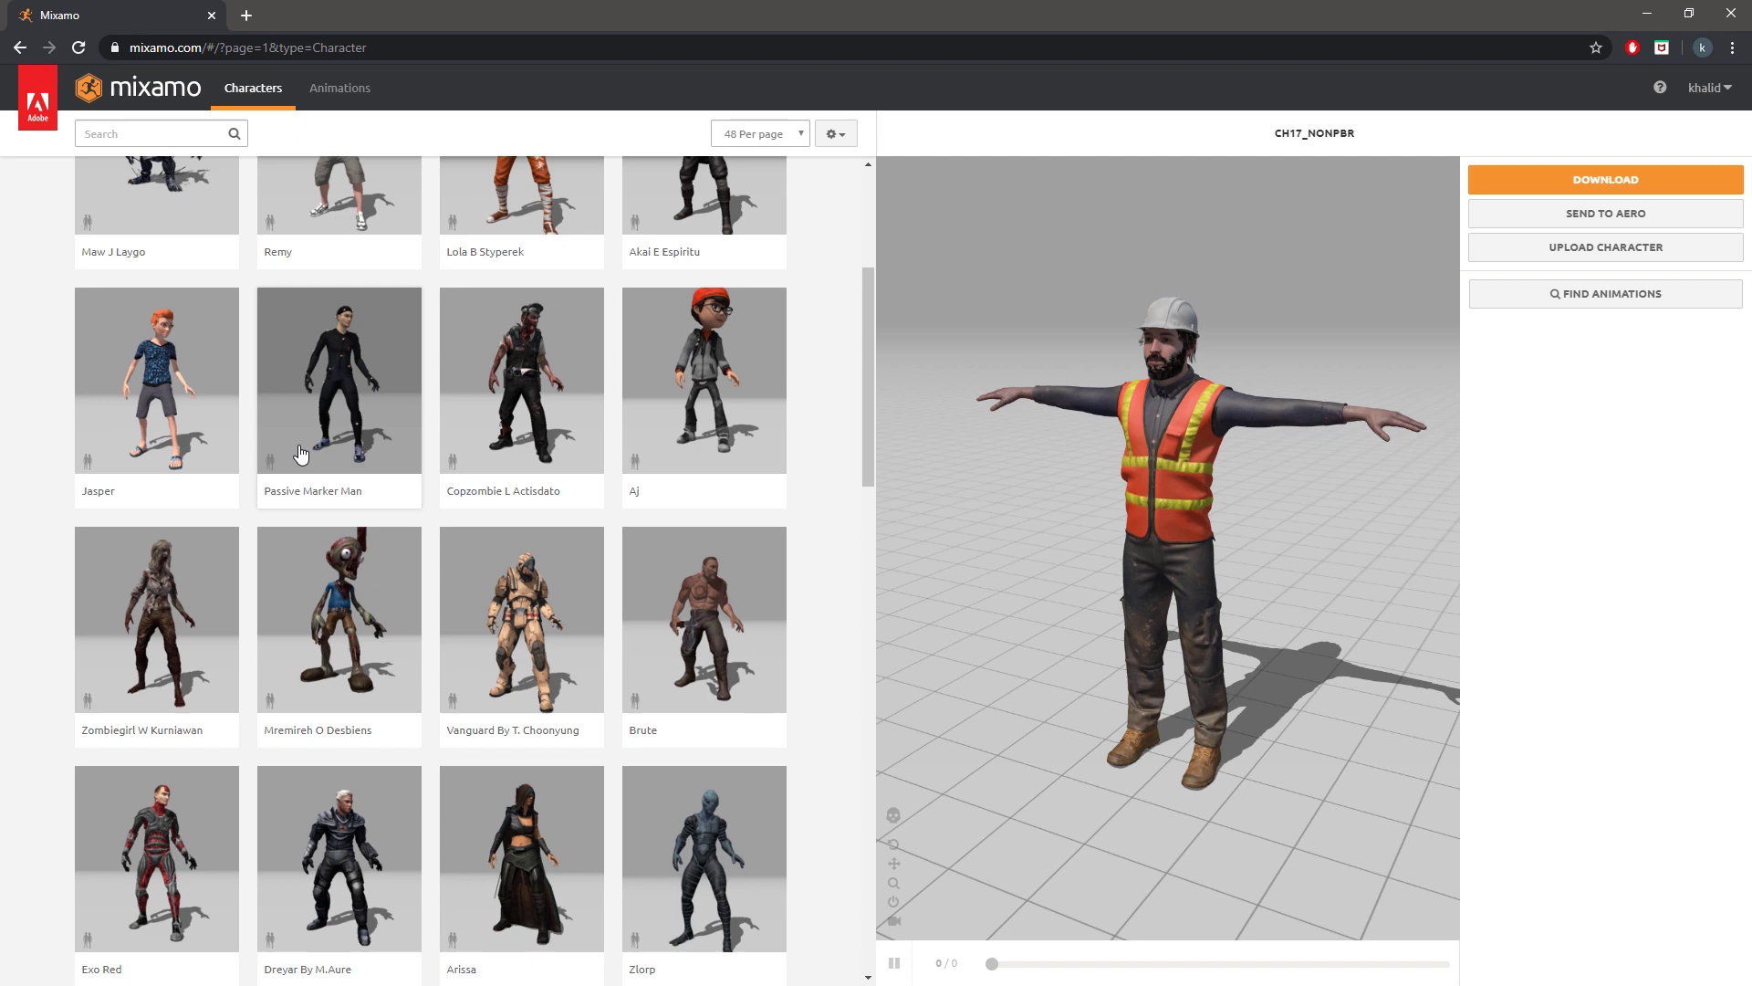
{"action": "scroll", "coordinate": [300, 447], "scroll_direction": "down", "scroll_amount": 5}
{"action": "scroll", "coordinate": [299, 445], "scroll_direction": "up", "scroll_amount": 5}
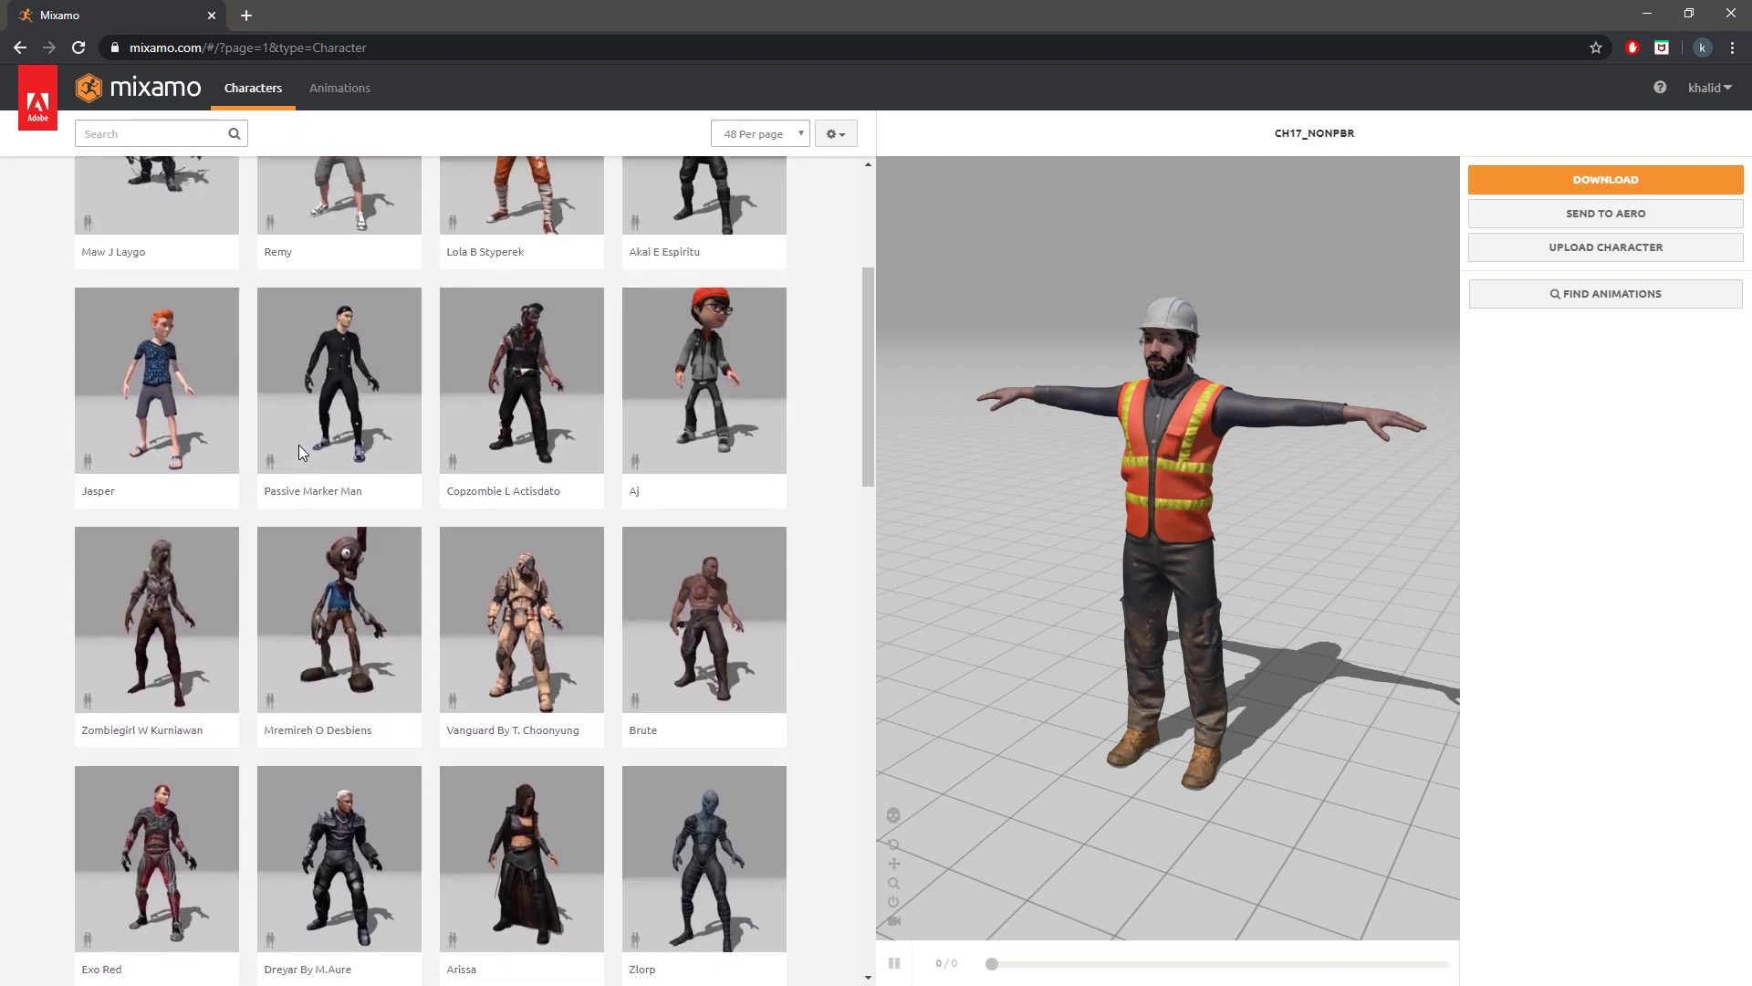
{"action": "scroll", "coordinate": [299, 446], "scroll_direction": "up", "scroll_amount": 3}
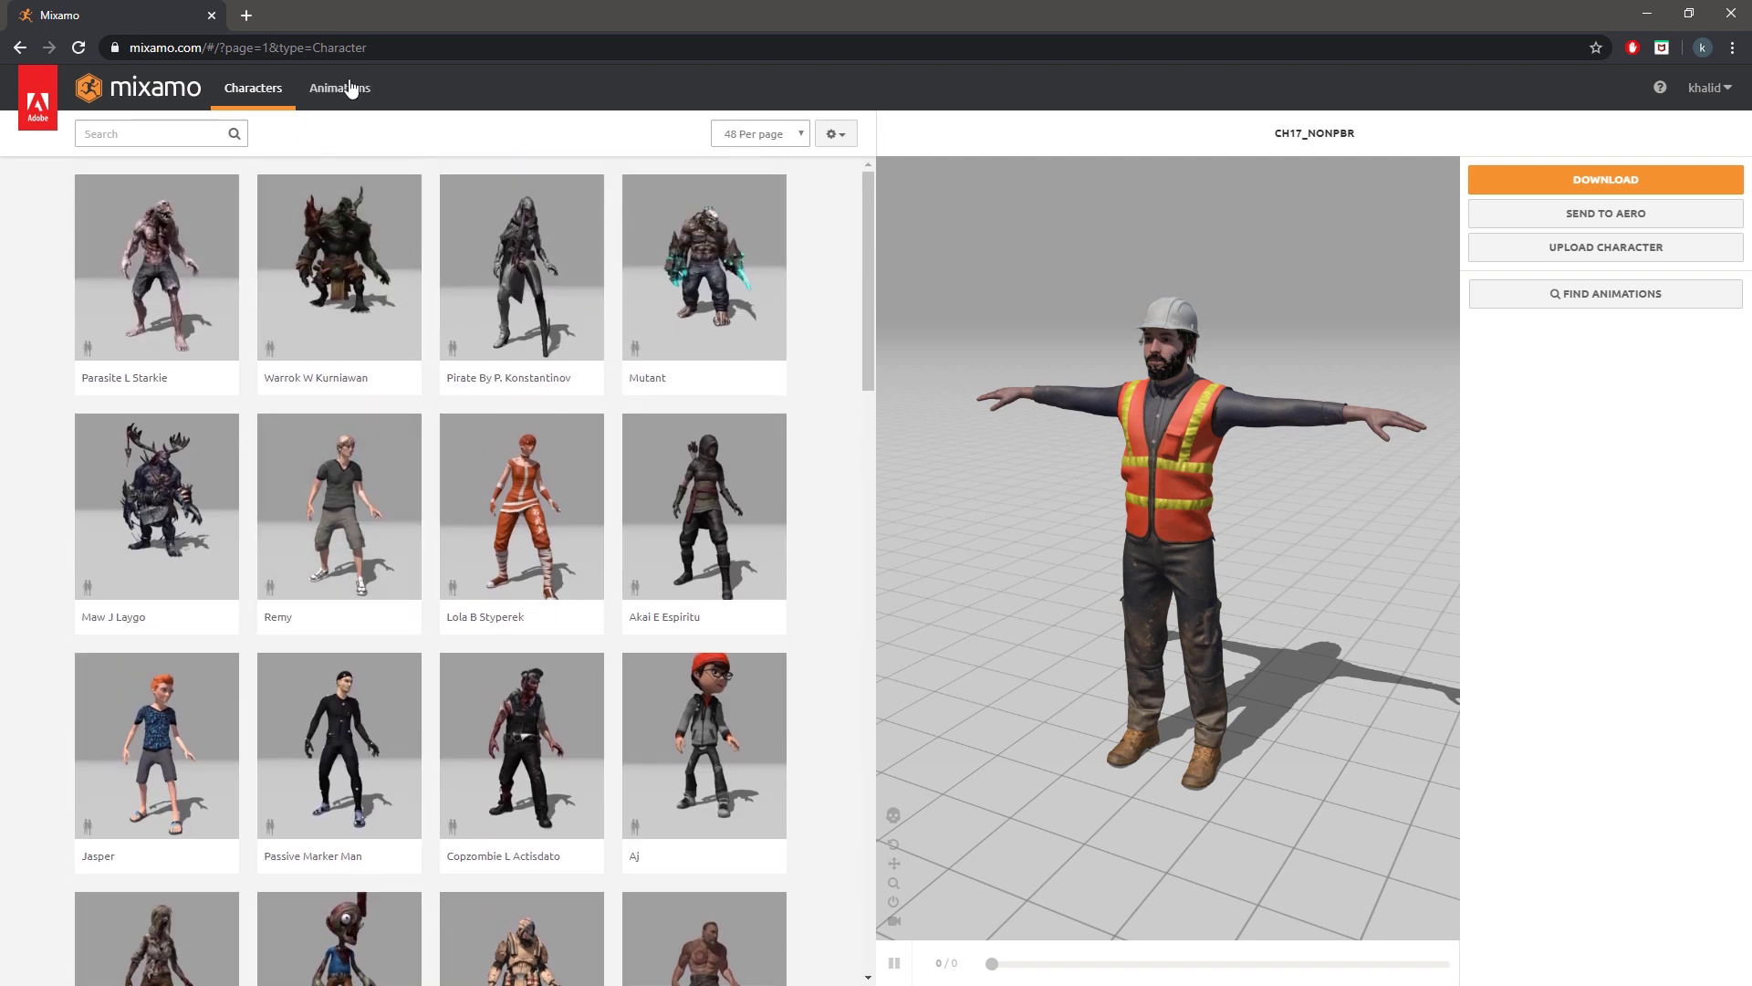
- Preview the Samba Dancing and Rifle Punch animations on the construction worker character
{"action": "left_click", "coordinate": [352, 89]}
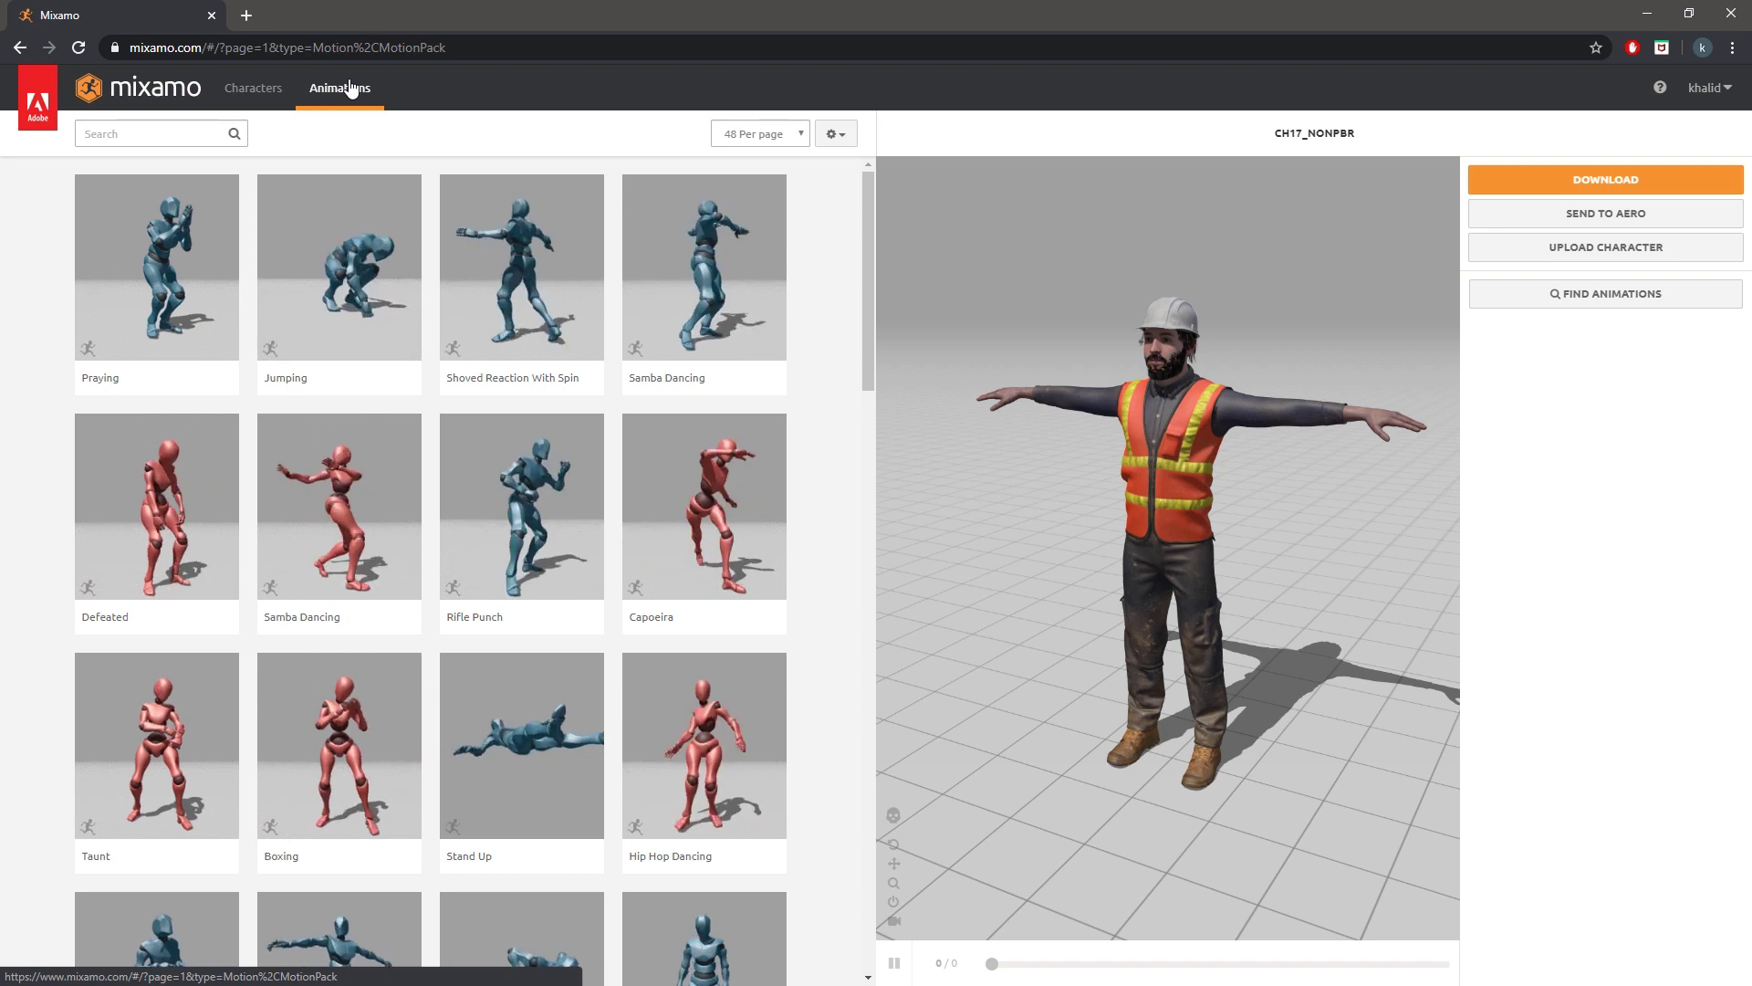
{"action": "left_click", "coordinate": [702, 193]}
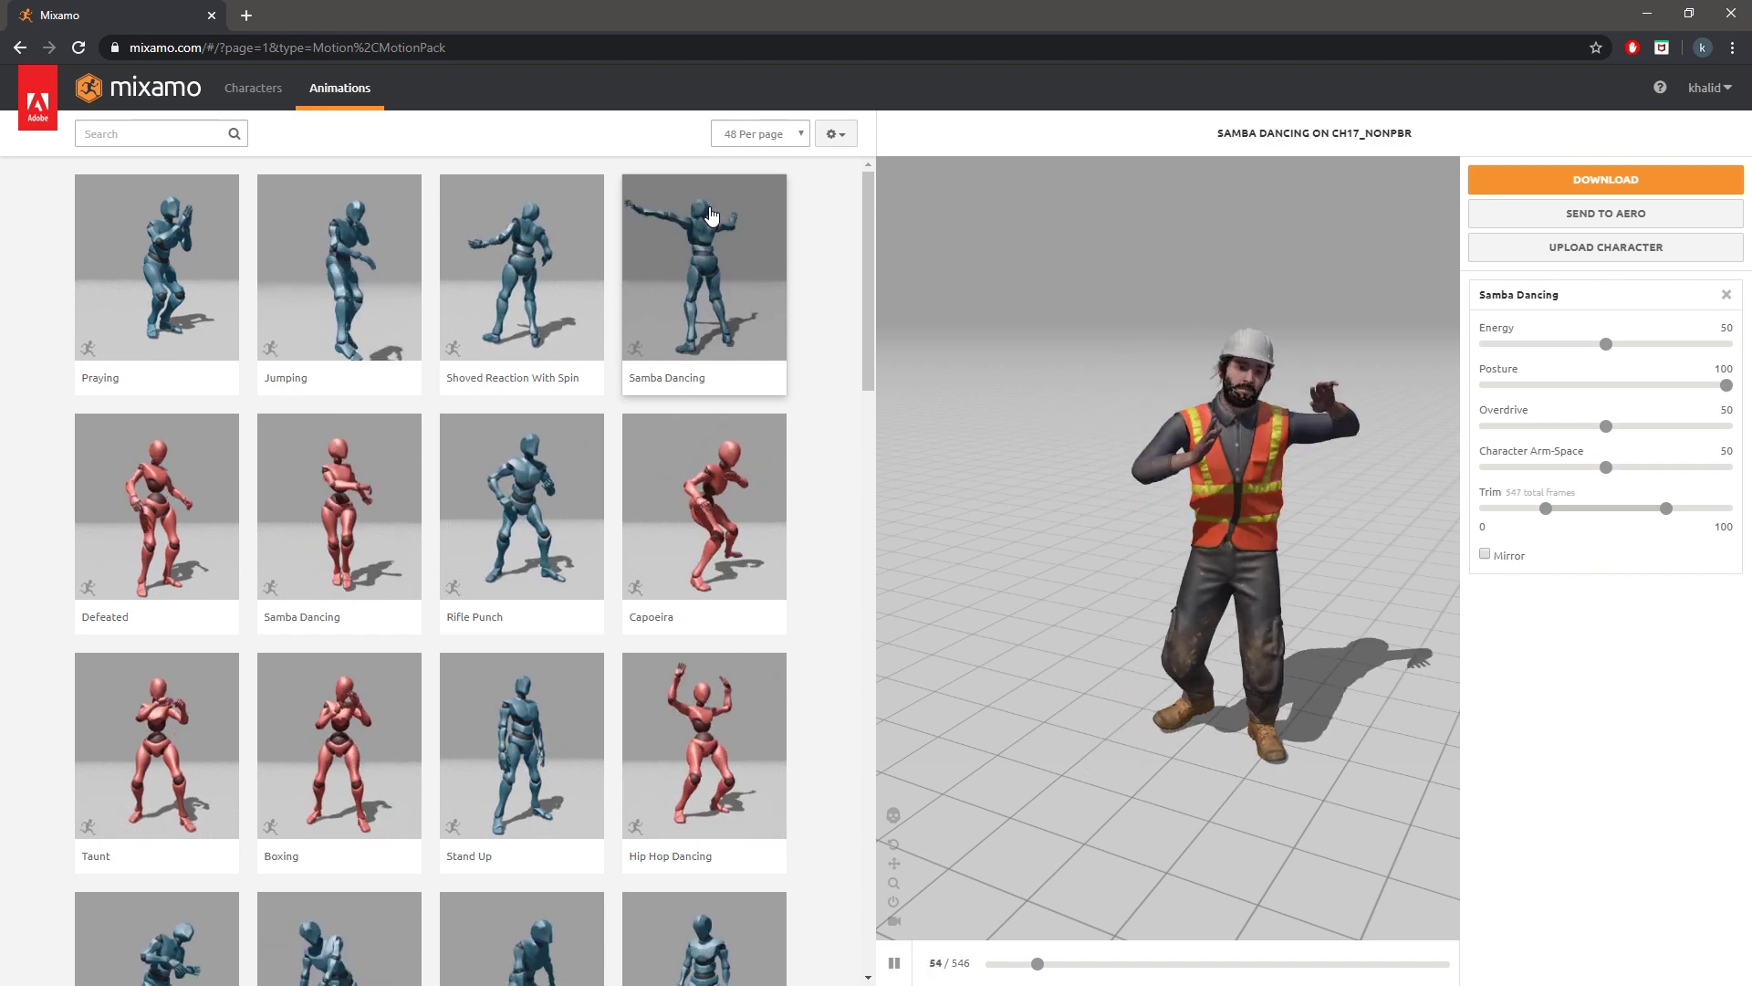
{"action": "left_click", "coordinate": [590, 526]}
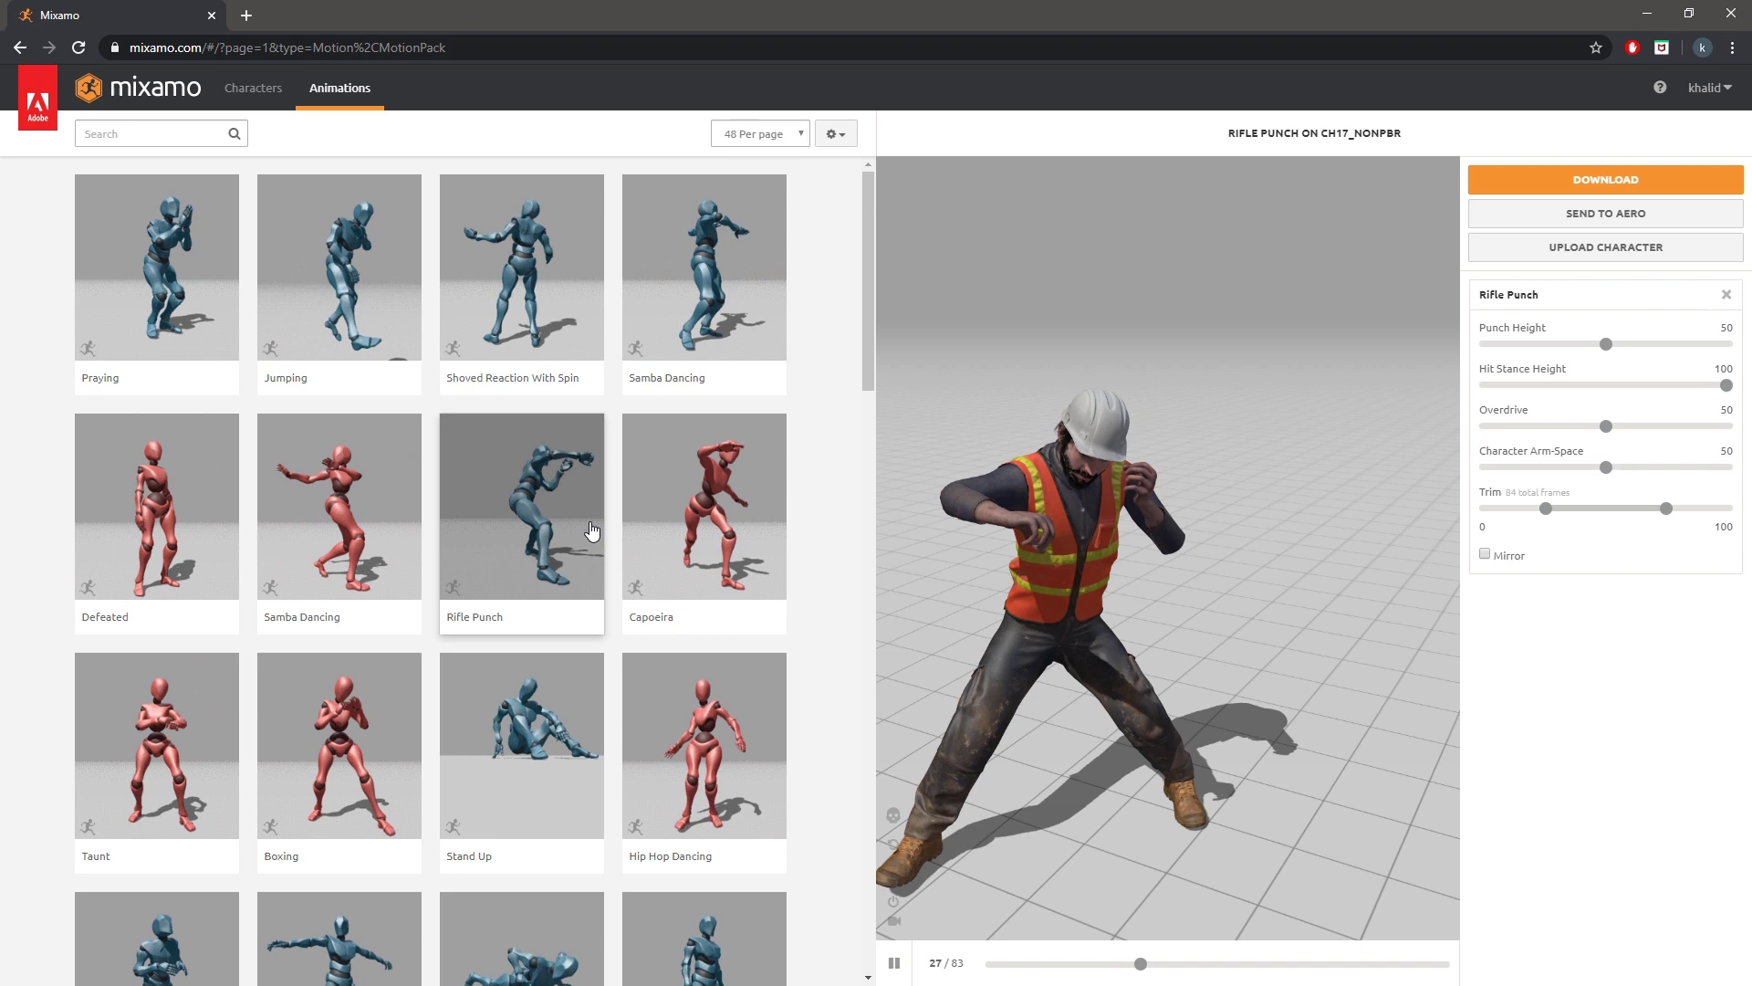
- Browse further through the animation library and apply the Pointing animation to the construction worker
{"action": "scroll", "coordinate": [591, 529], "scroll_direction": "down", "scroll_amount": 1}
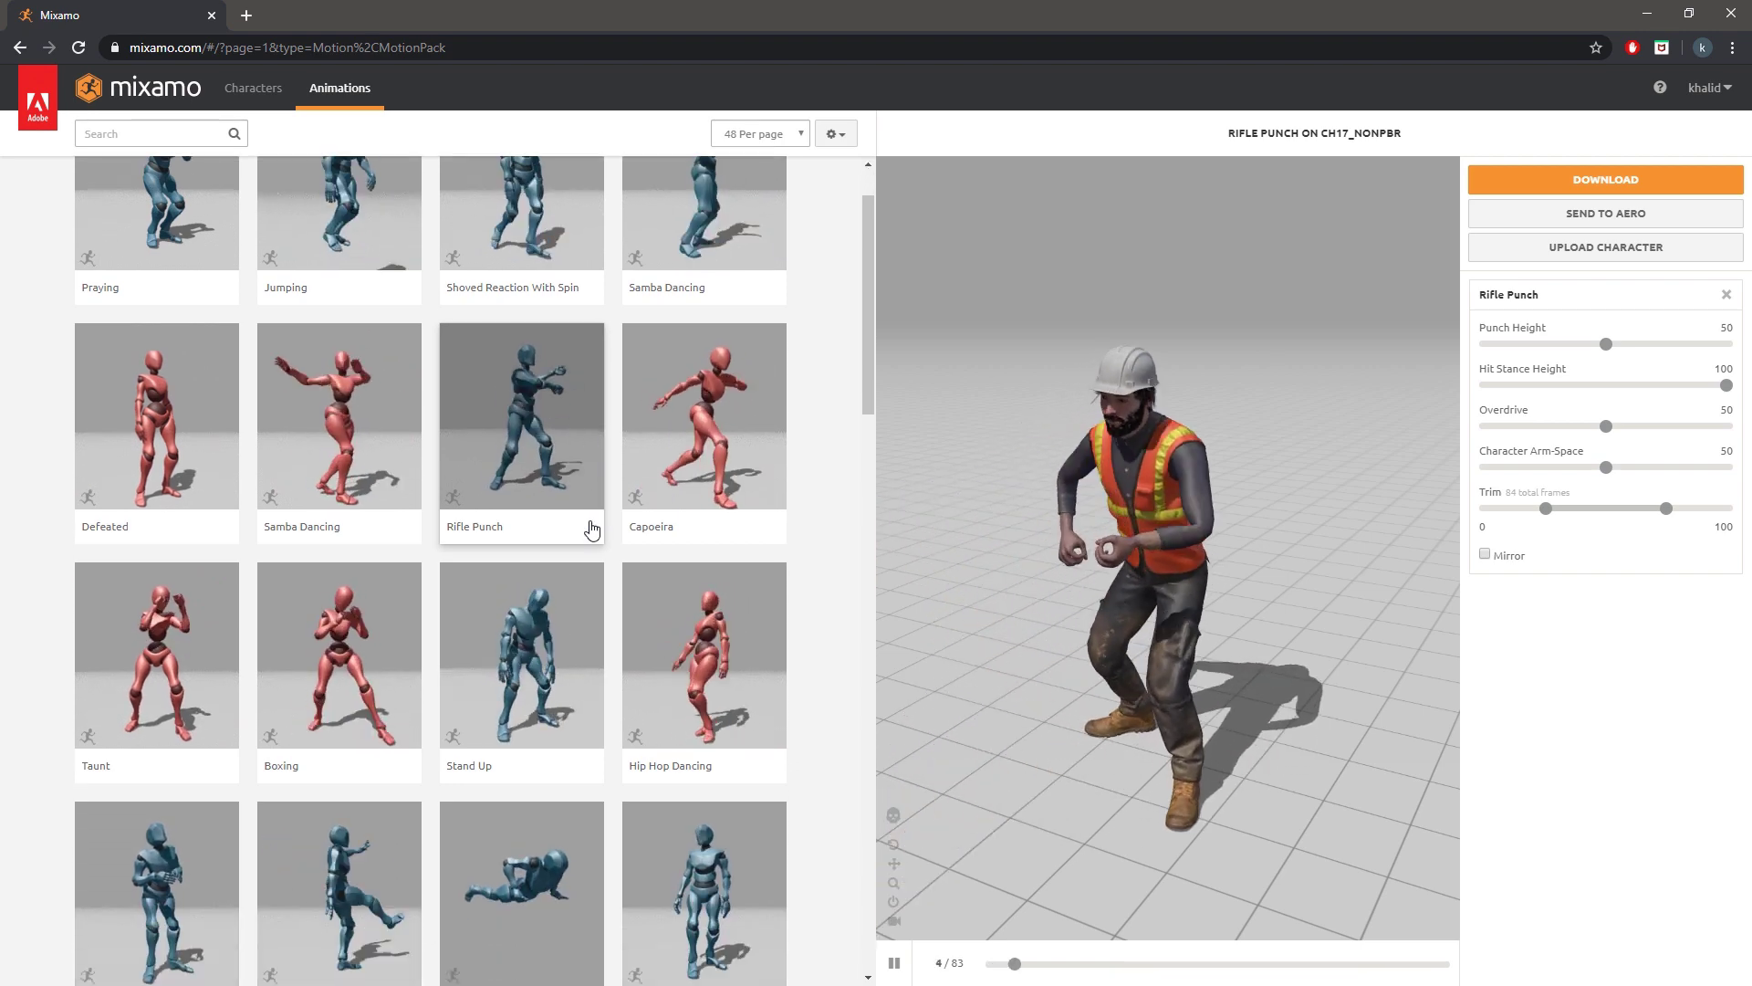
{"action": "scroll", "coordinate": [590, 529], "scroll_direction": "down", "scroll_amount": 2}
{"action": "scroll", "coordinate": [590, 530], "scroll_direction": "down", "scroll_amount": 2}
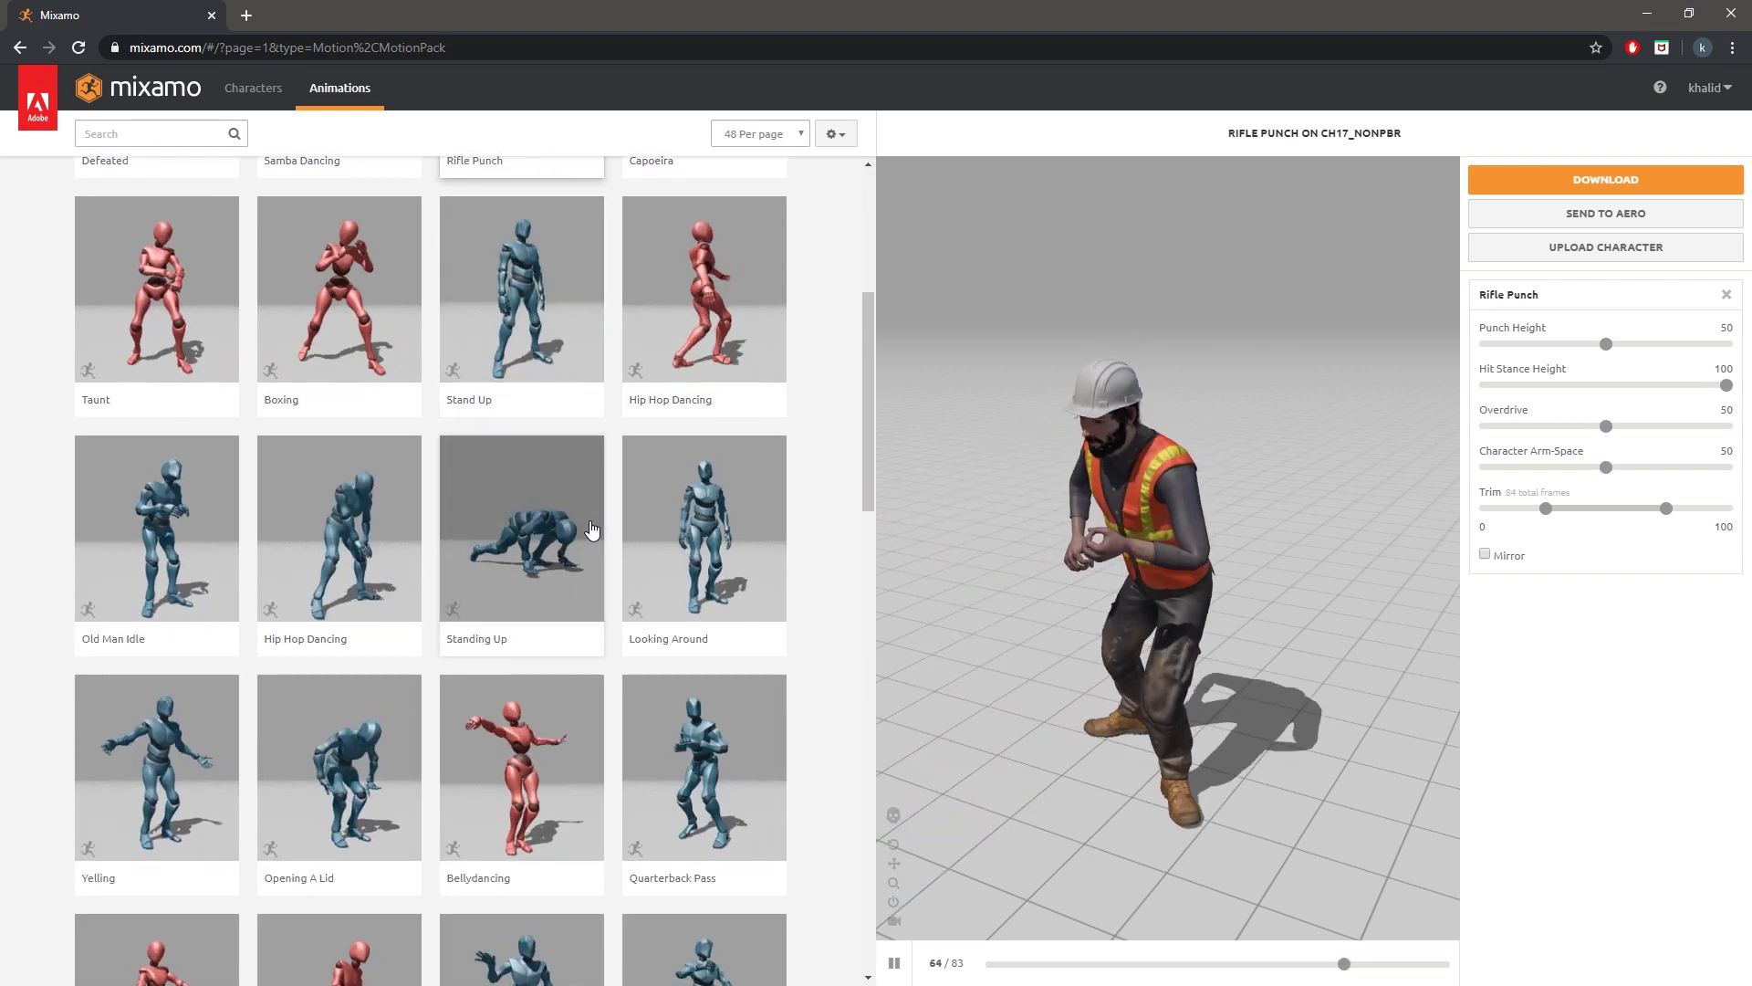
{"action": "scroll", "coordinate": [590, 530], "scroll_direction": "down", "scroll_amount": 2}
{"action": "scroll", "coordinate": [591, 529], "scroll_direction": "down", "scroll_amount": 2}
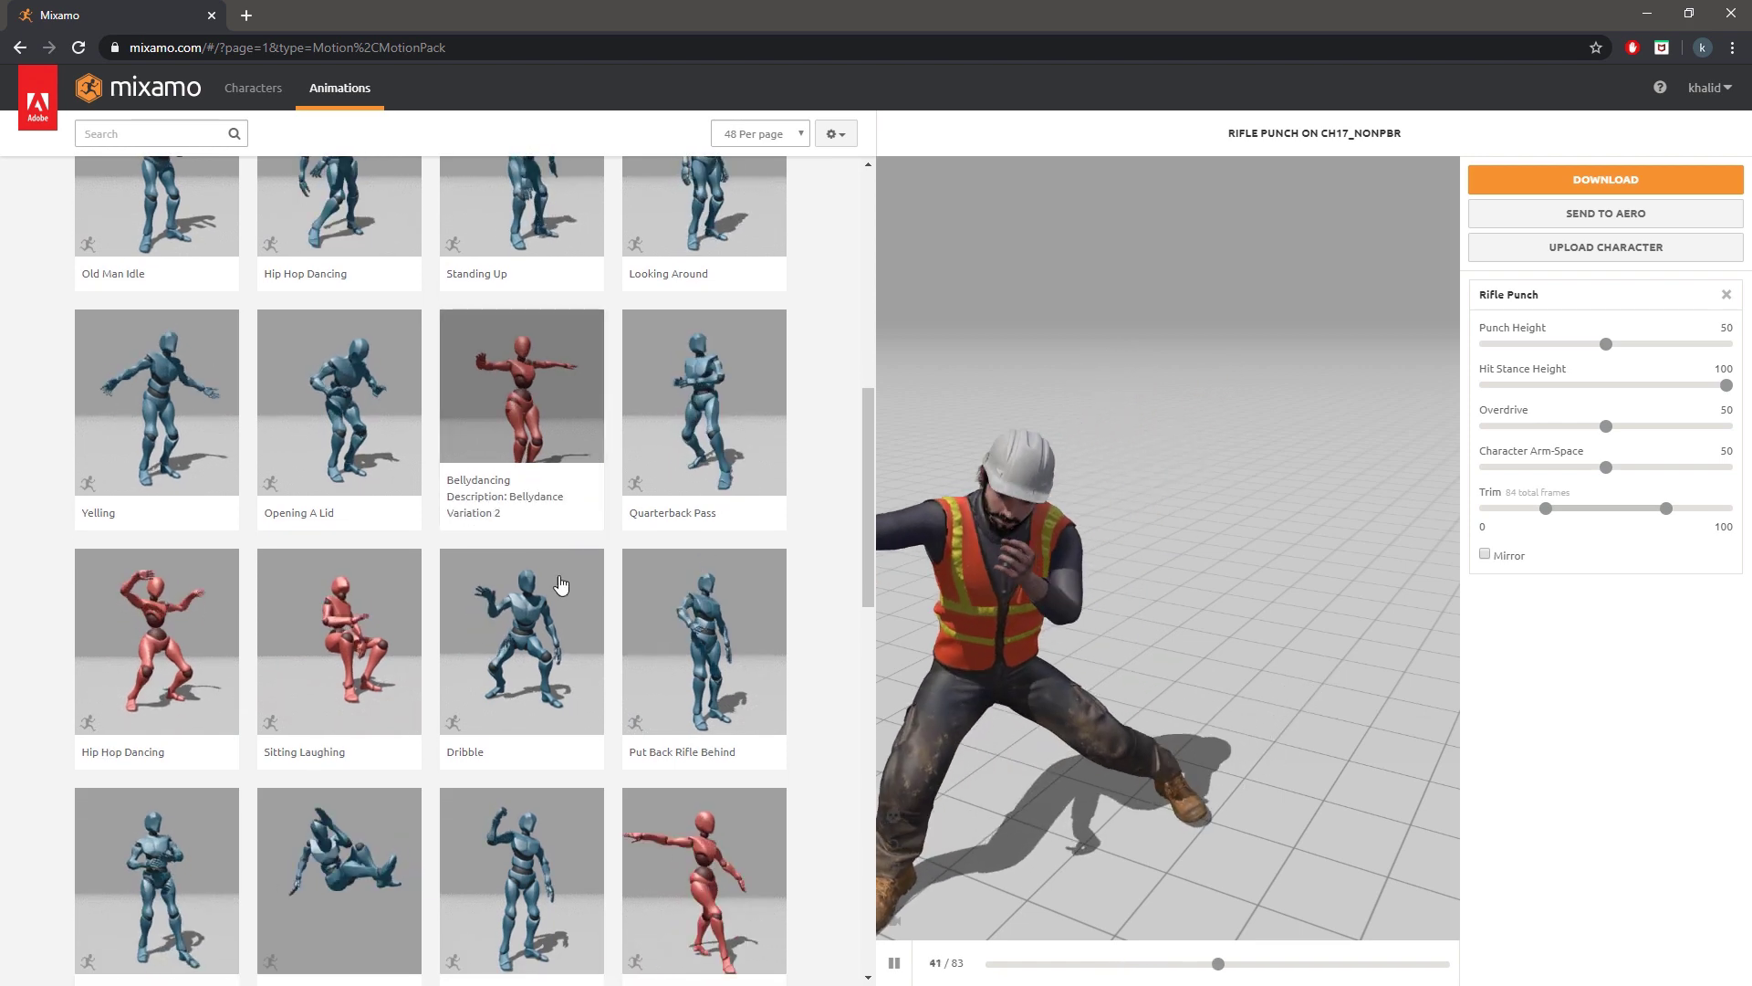
{"action": "left_click", "coordinate": [560, 825]}
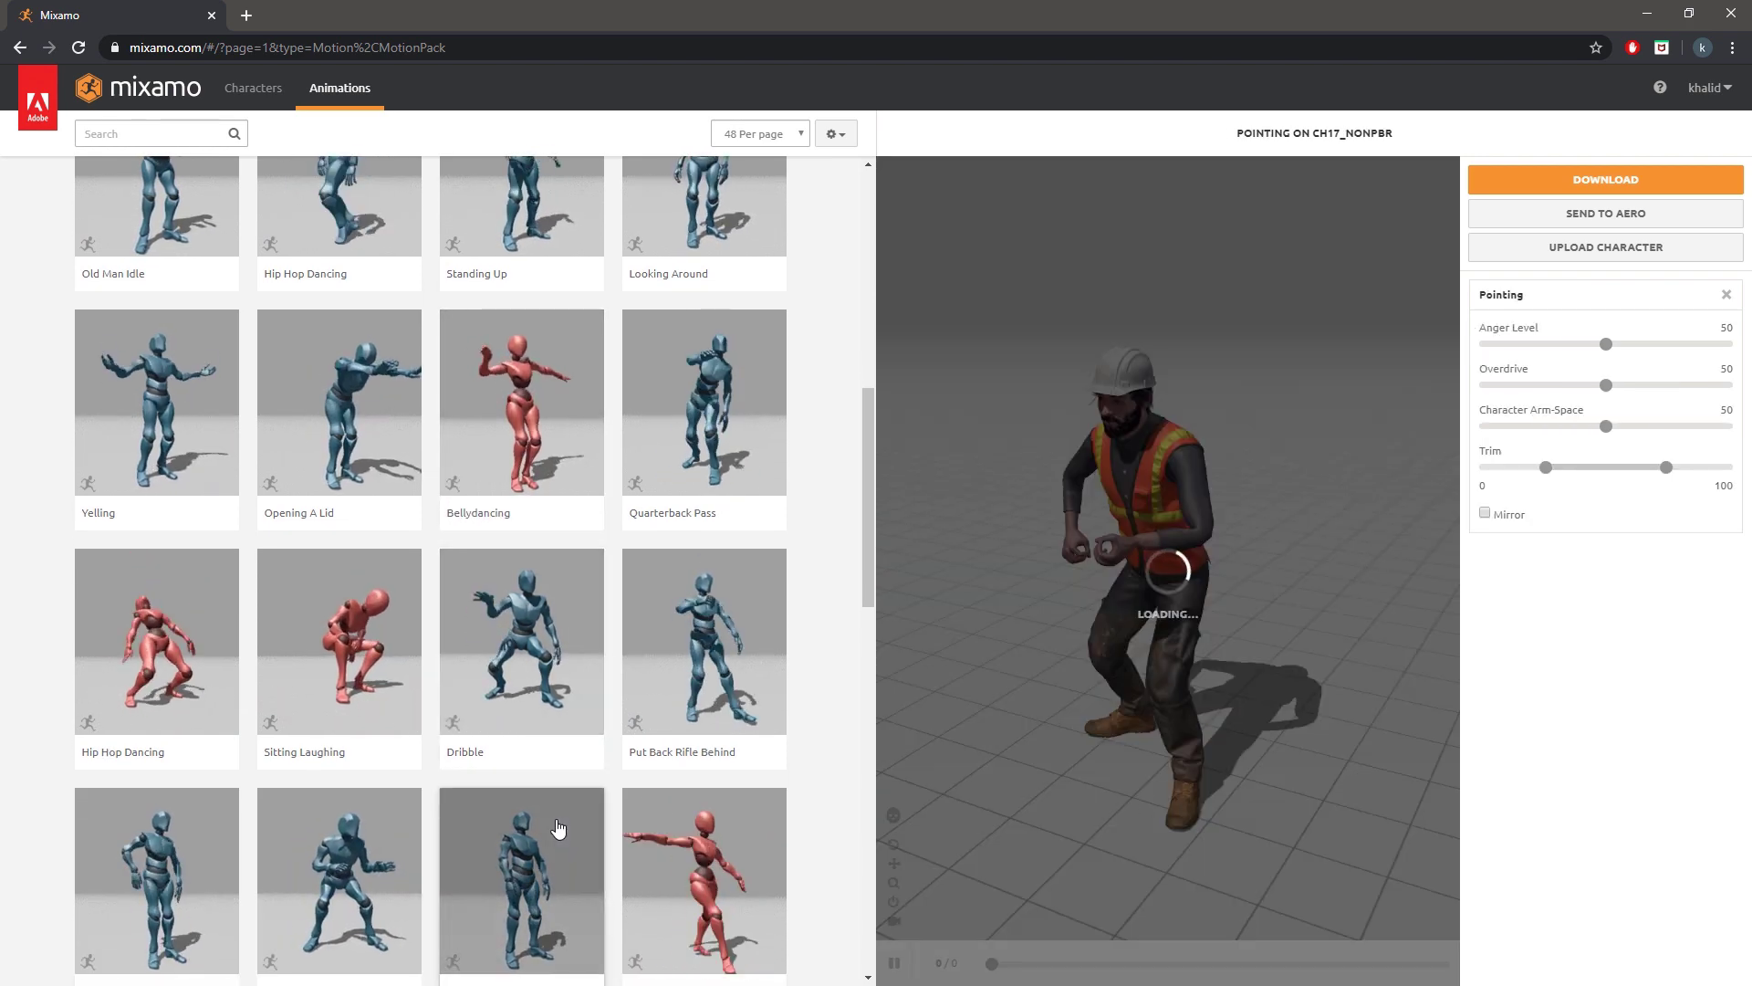
{"action": "scroll", "coordinate": [559, 826], "scroll_direction": "down", "scroll_amount": 4}
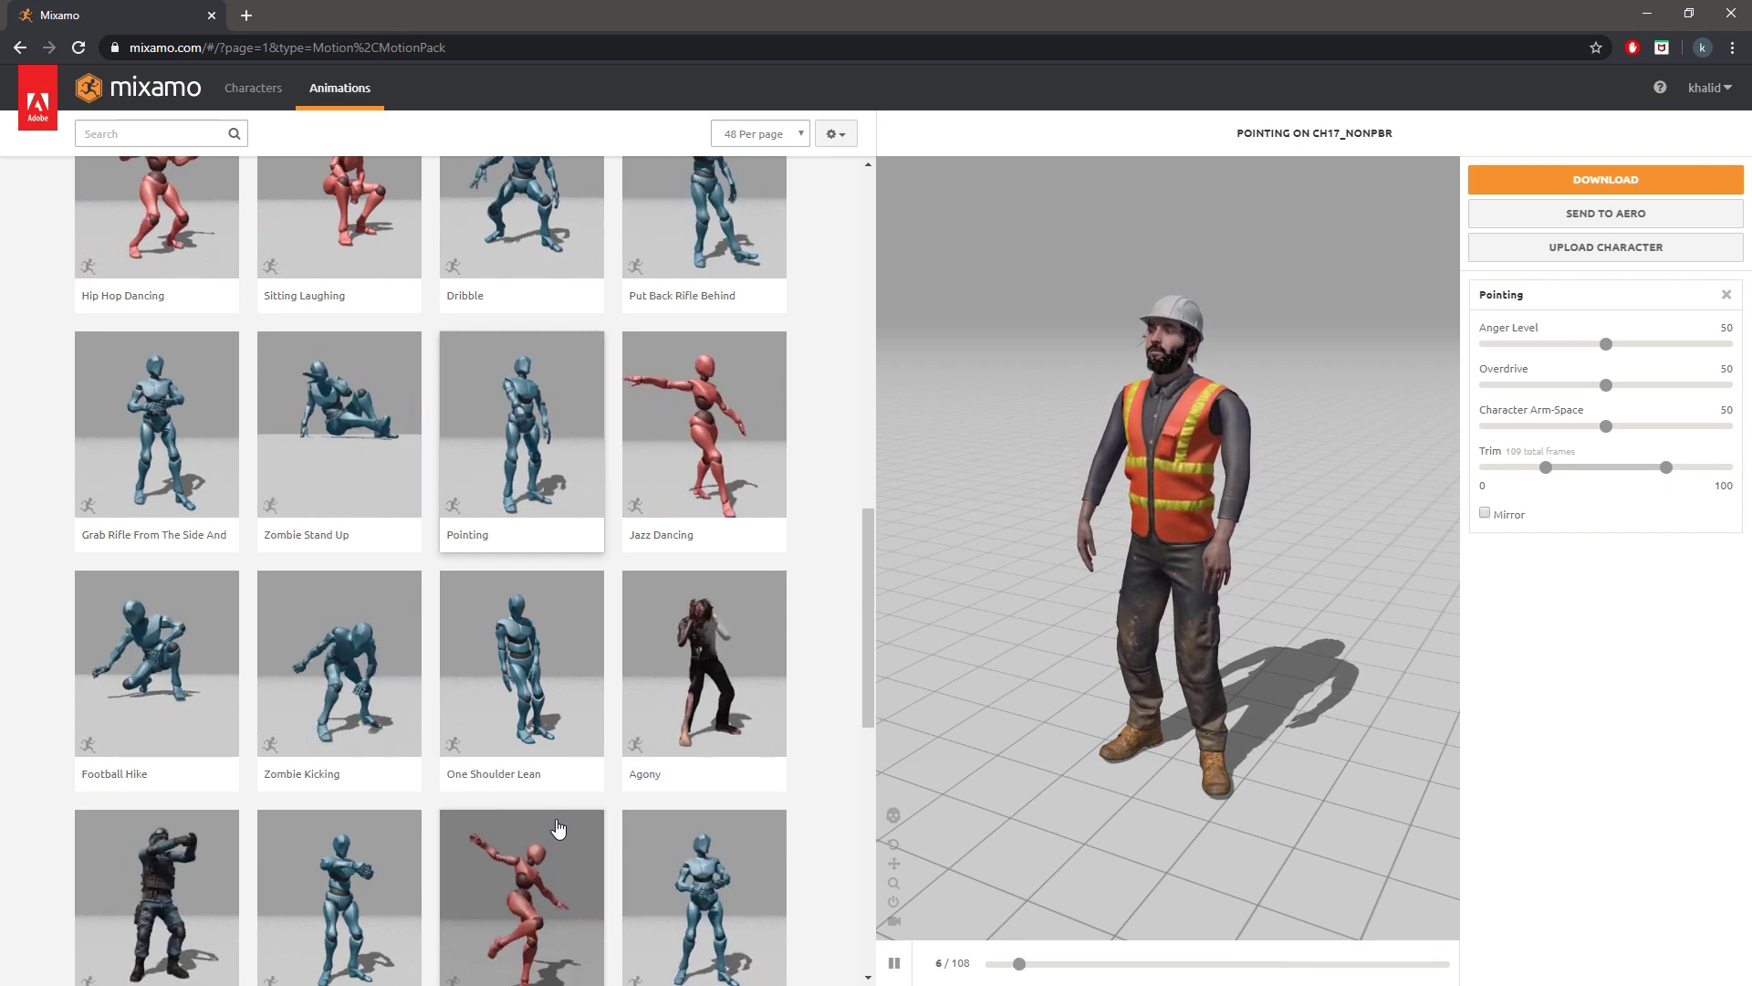
- Open the download settings for the Pointing animation and examine the skin options
{"action": "left_click", "coordinate": [1587, 186]}
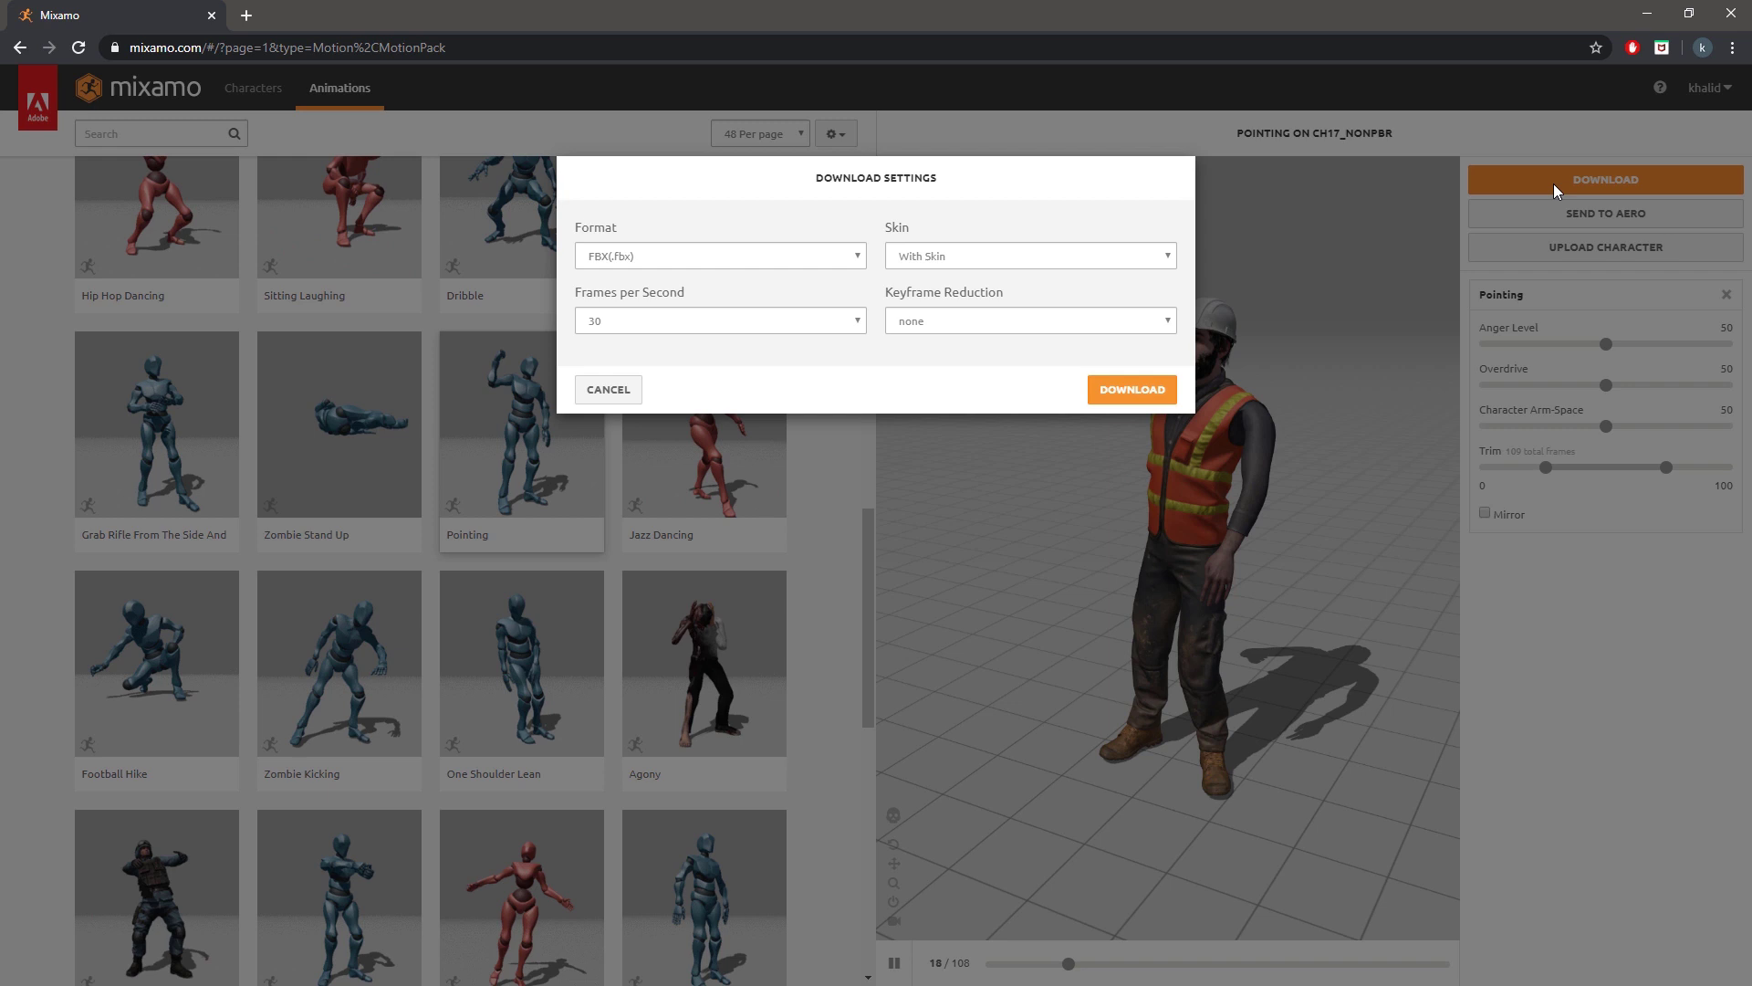
{"action": "left_click", "coordinate": [1068, 261]}
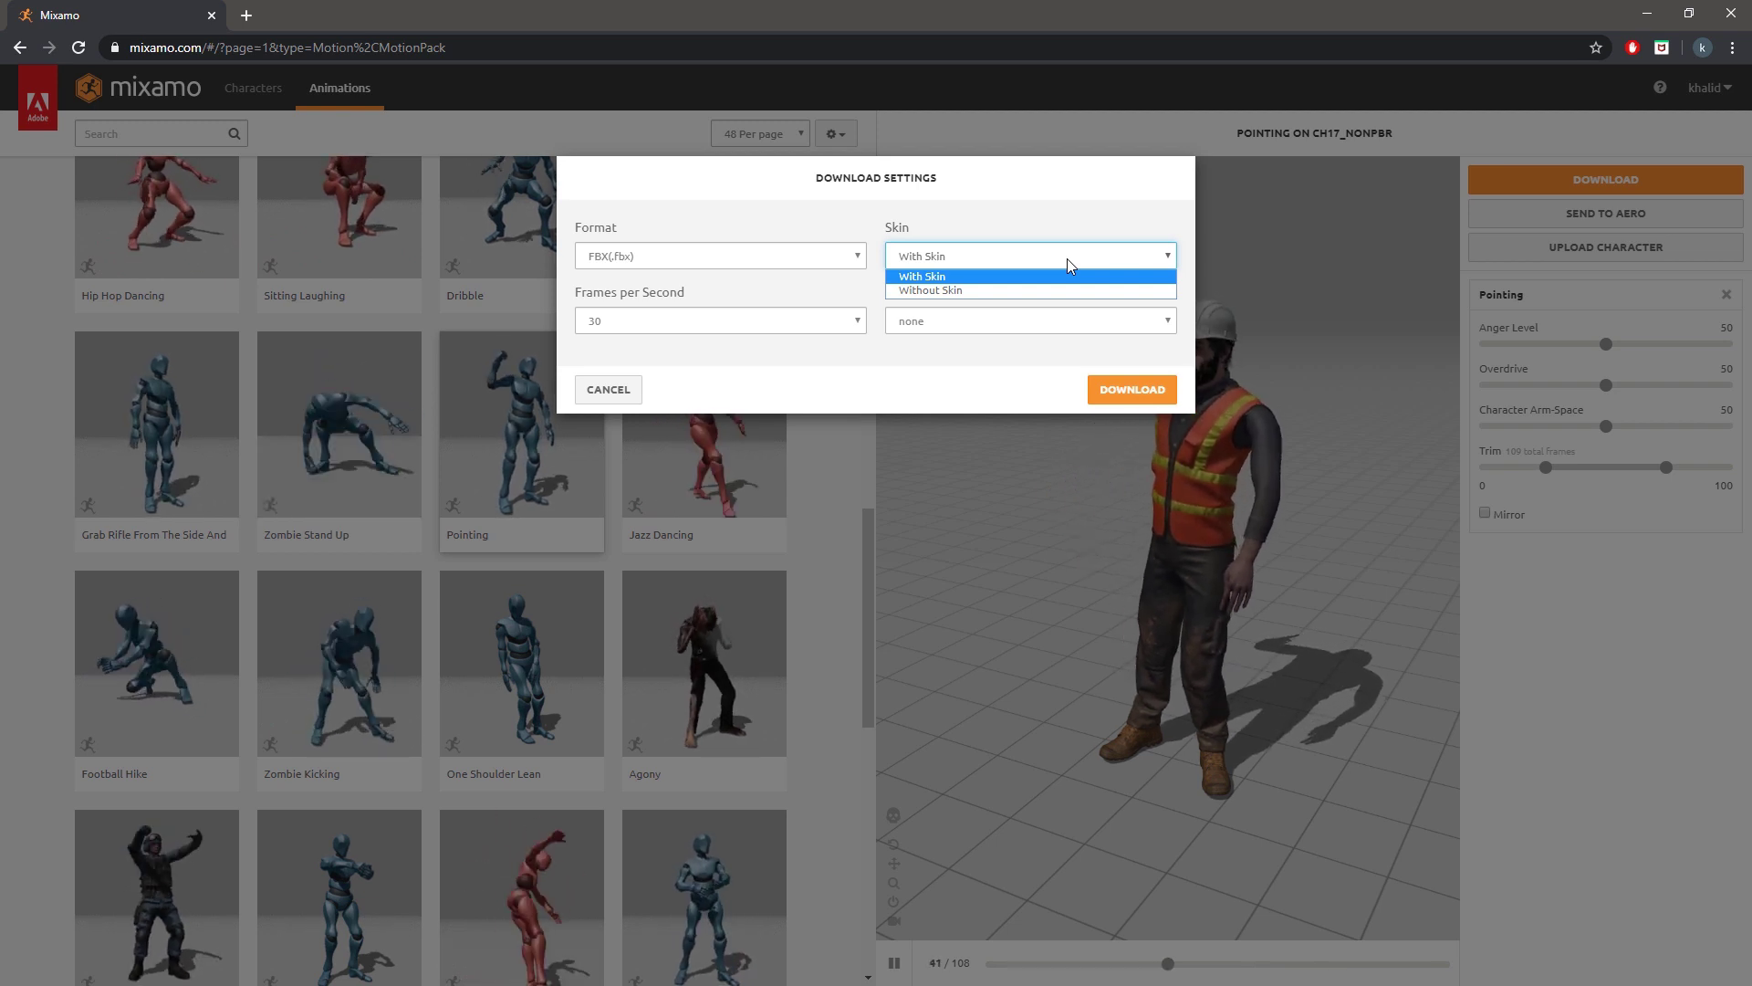
{"action": "left_click", "coordinate": [1069, 264]}
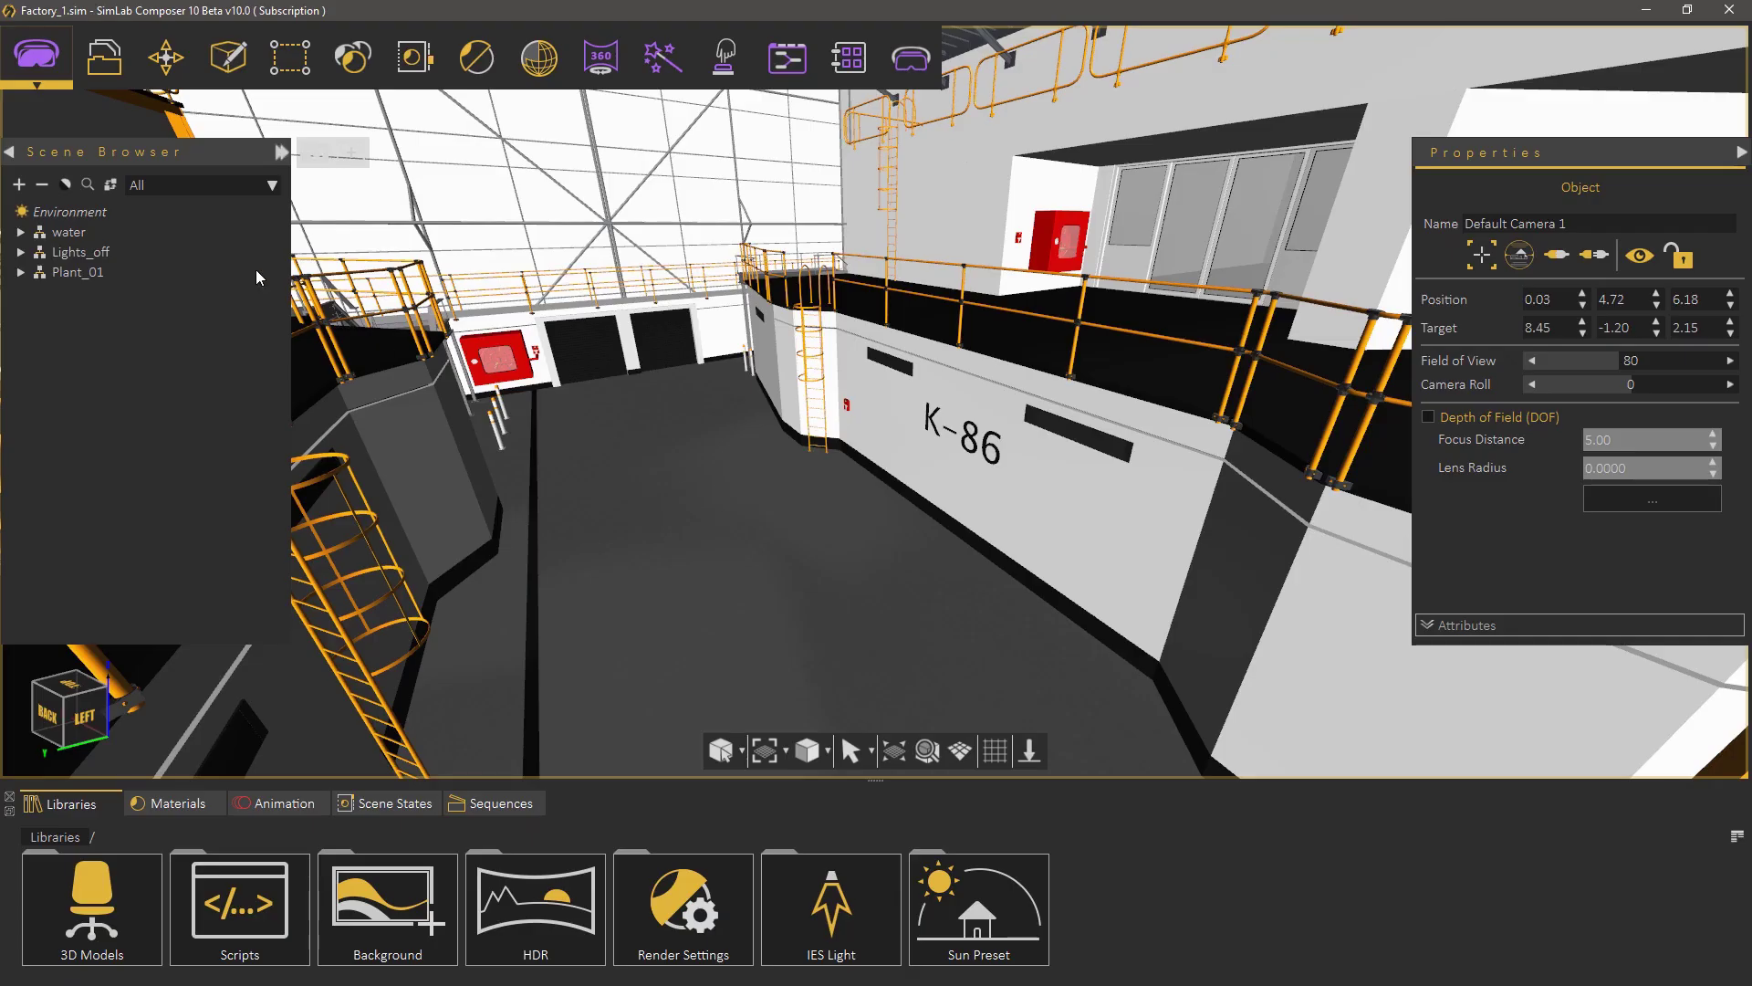
- In SimLab Composer, import Human.fbx from the Animation folder into the factory scene with the default import options
{"action": "left_click", "coordinate": [104, 57]}
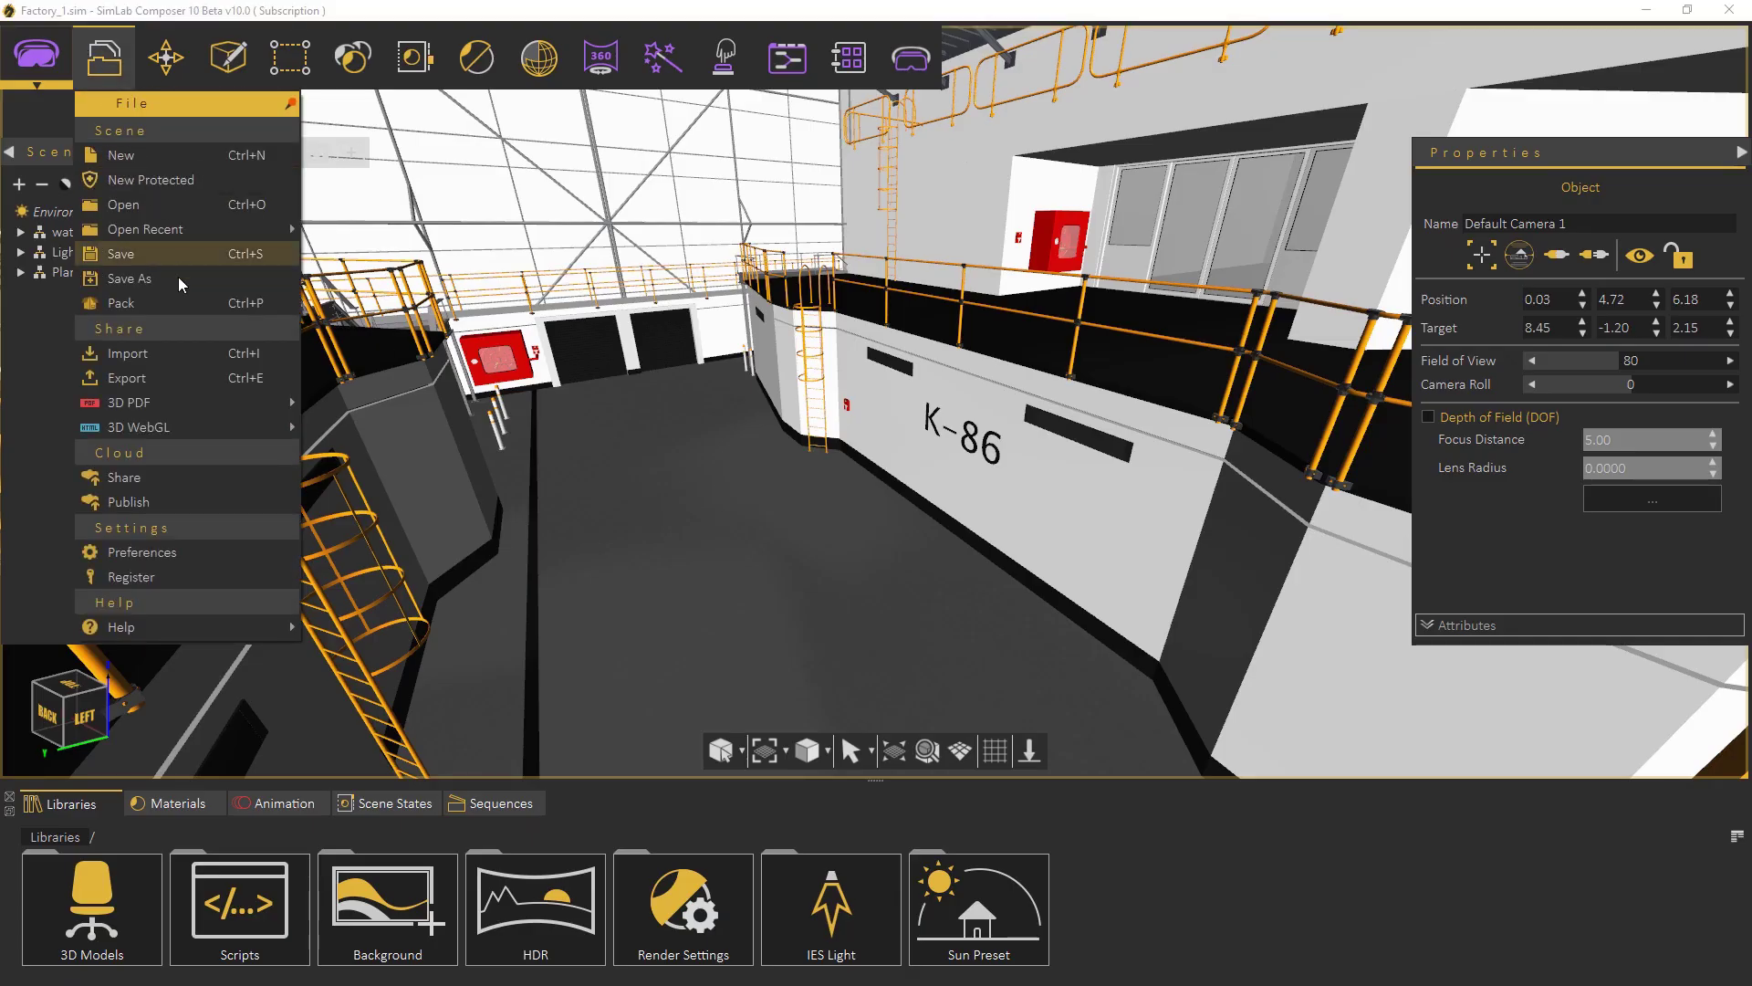
{"action": "left_click", "coordinate": [184, 350]}
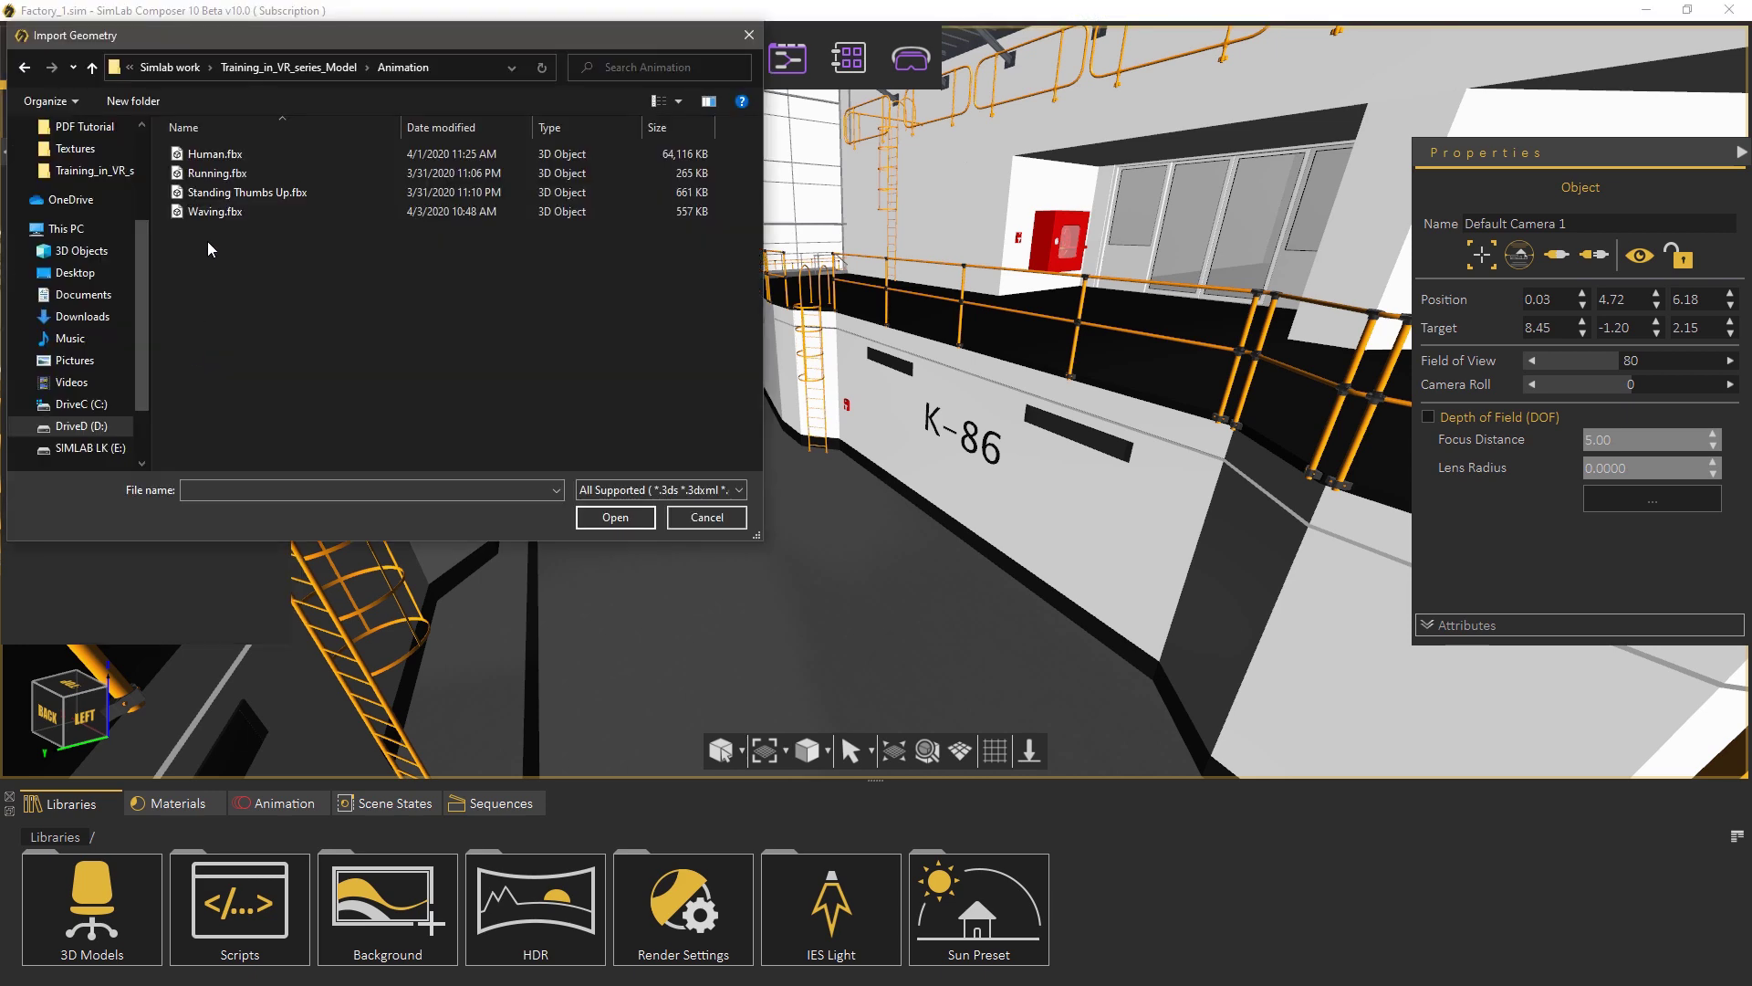
{"action": "left_click", "coordinate": [230, 157]}
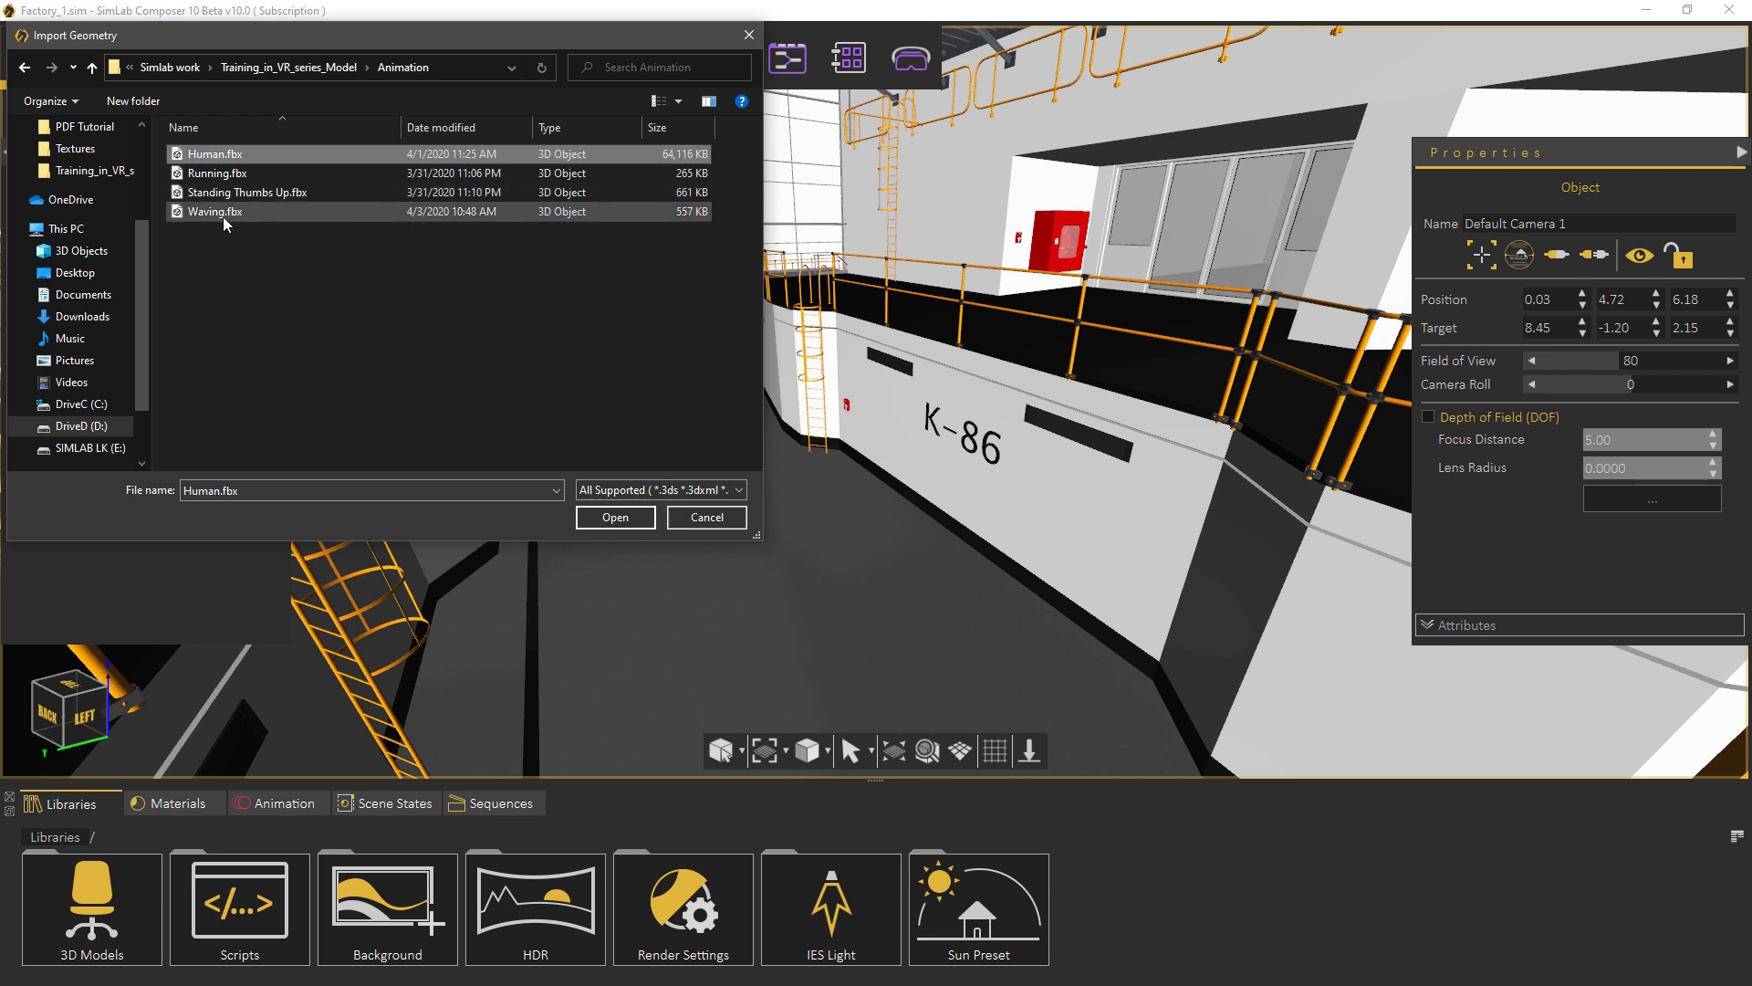
{"action": "left_click", "coordinate": [615, 518]}
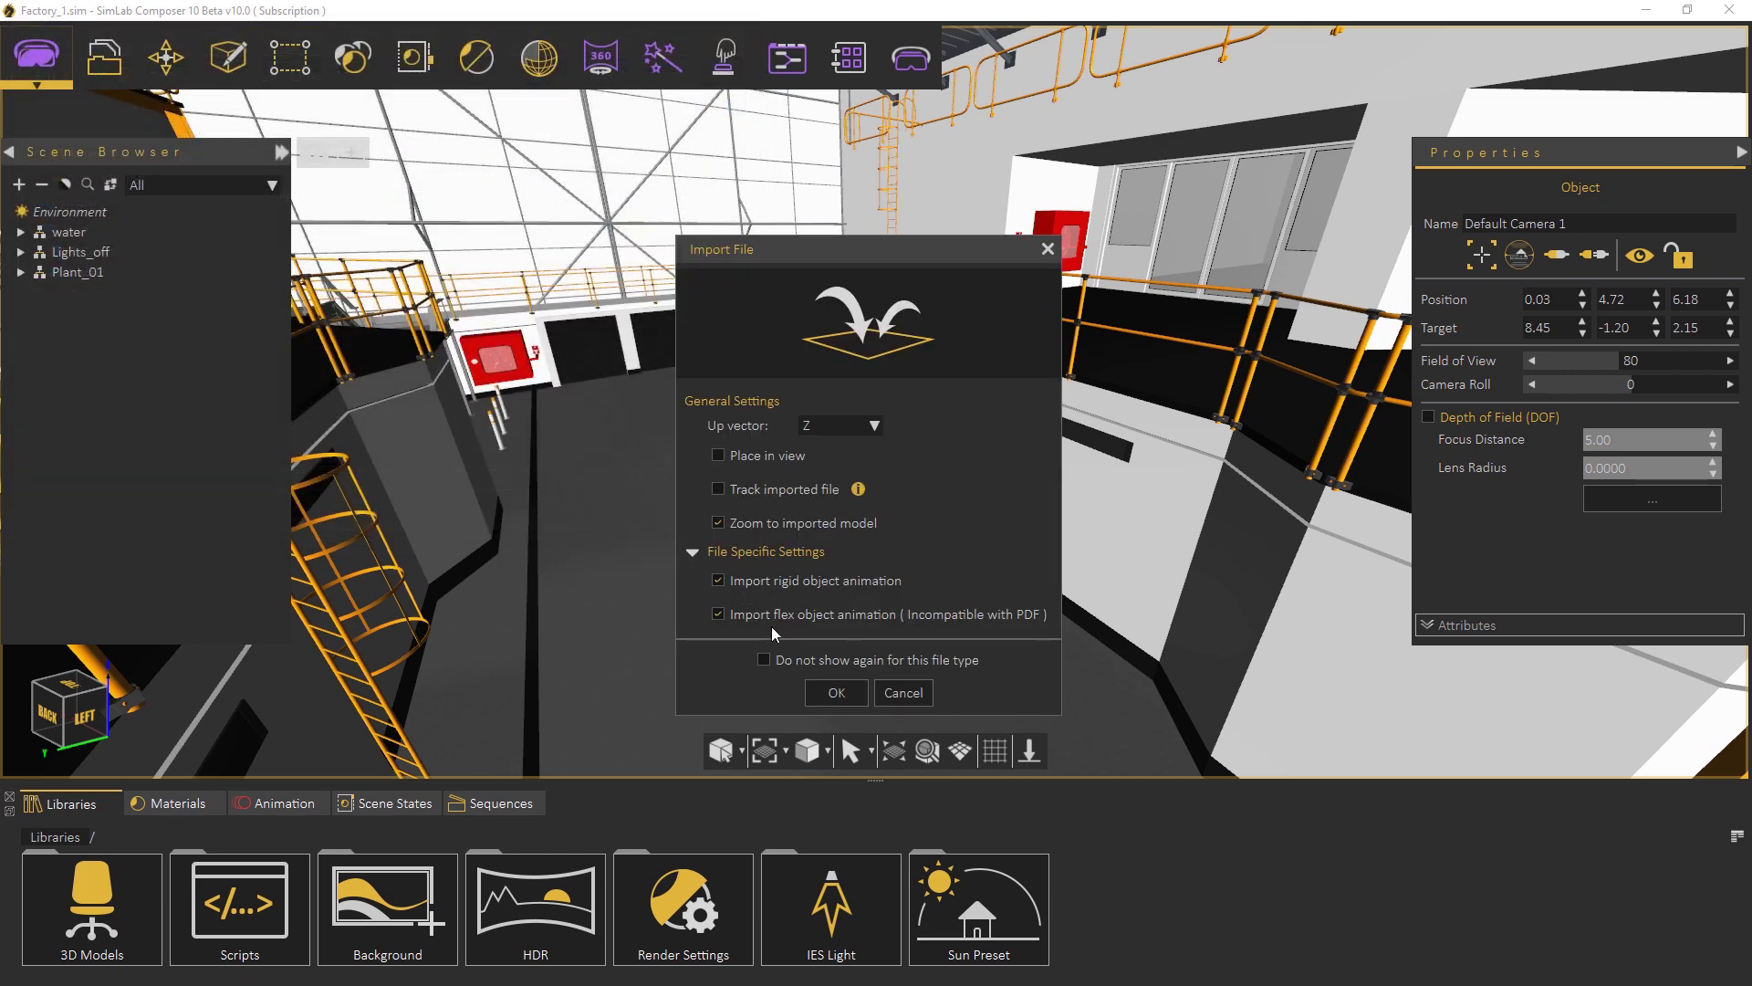
{"action": "left_click", "coordinate": [830, 694]}
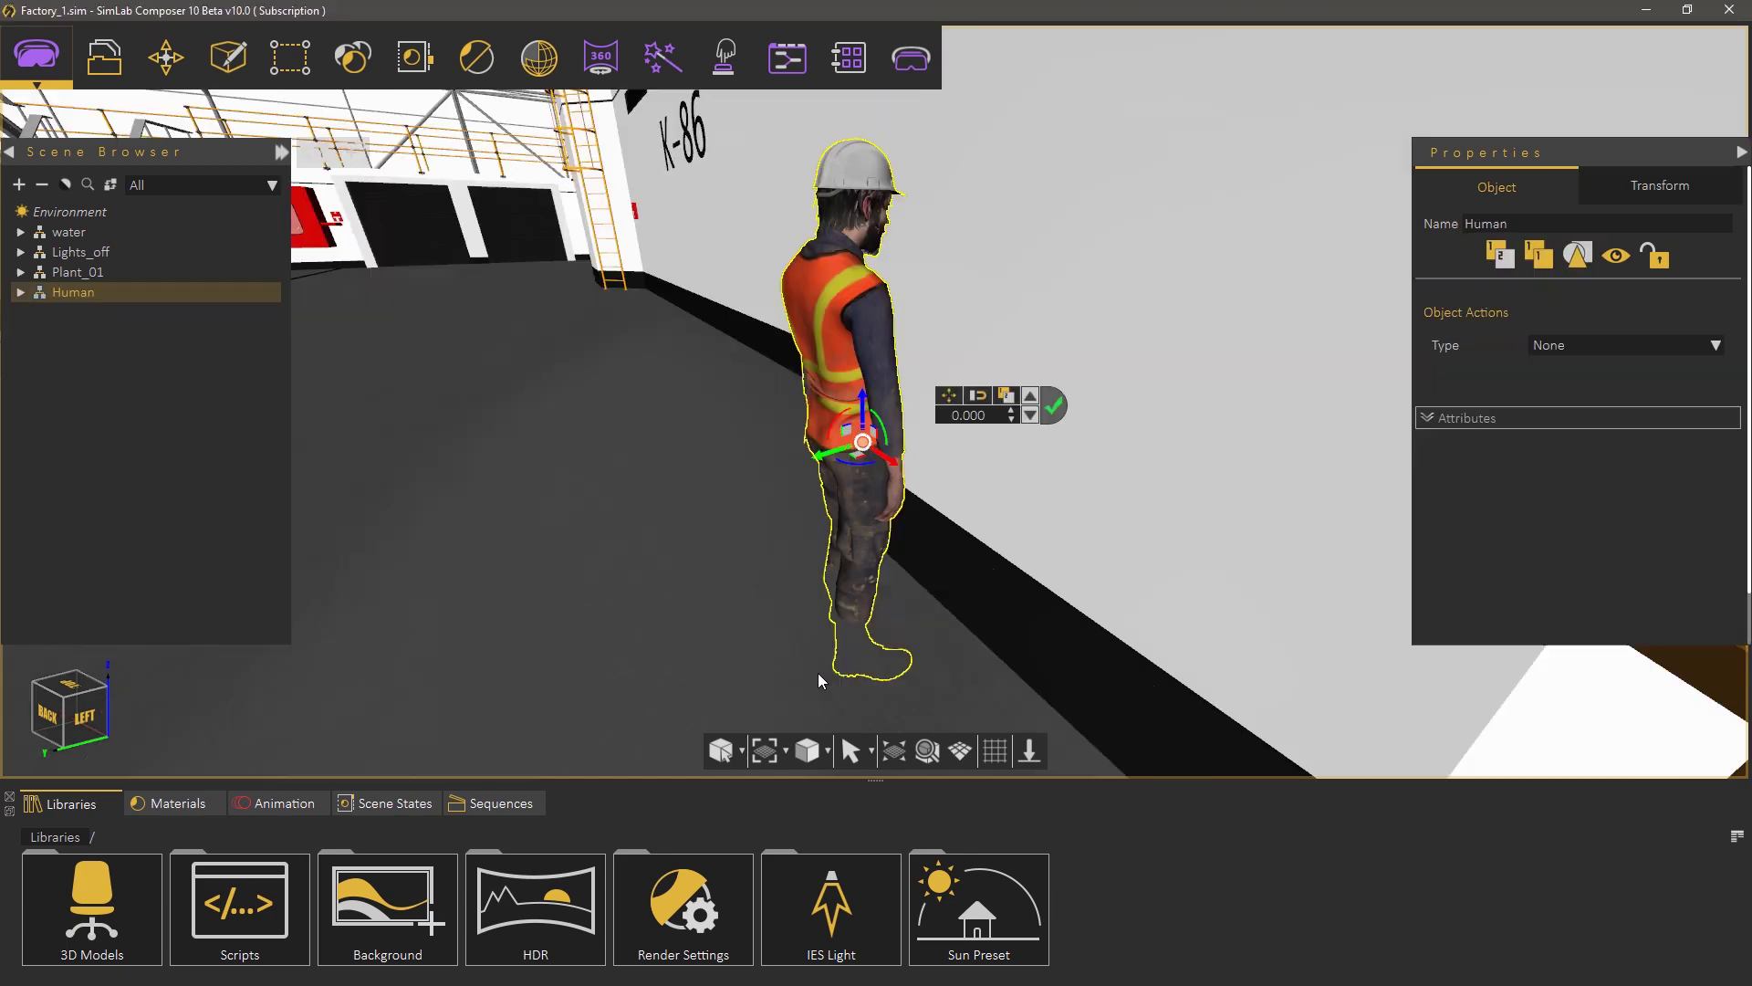
- Snap the Human model onto the open factory floor near the dark doors
{"action": "right_click_drag", "start_coordinate": [804, 673], "coordinate": [820, 383]}
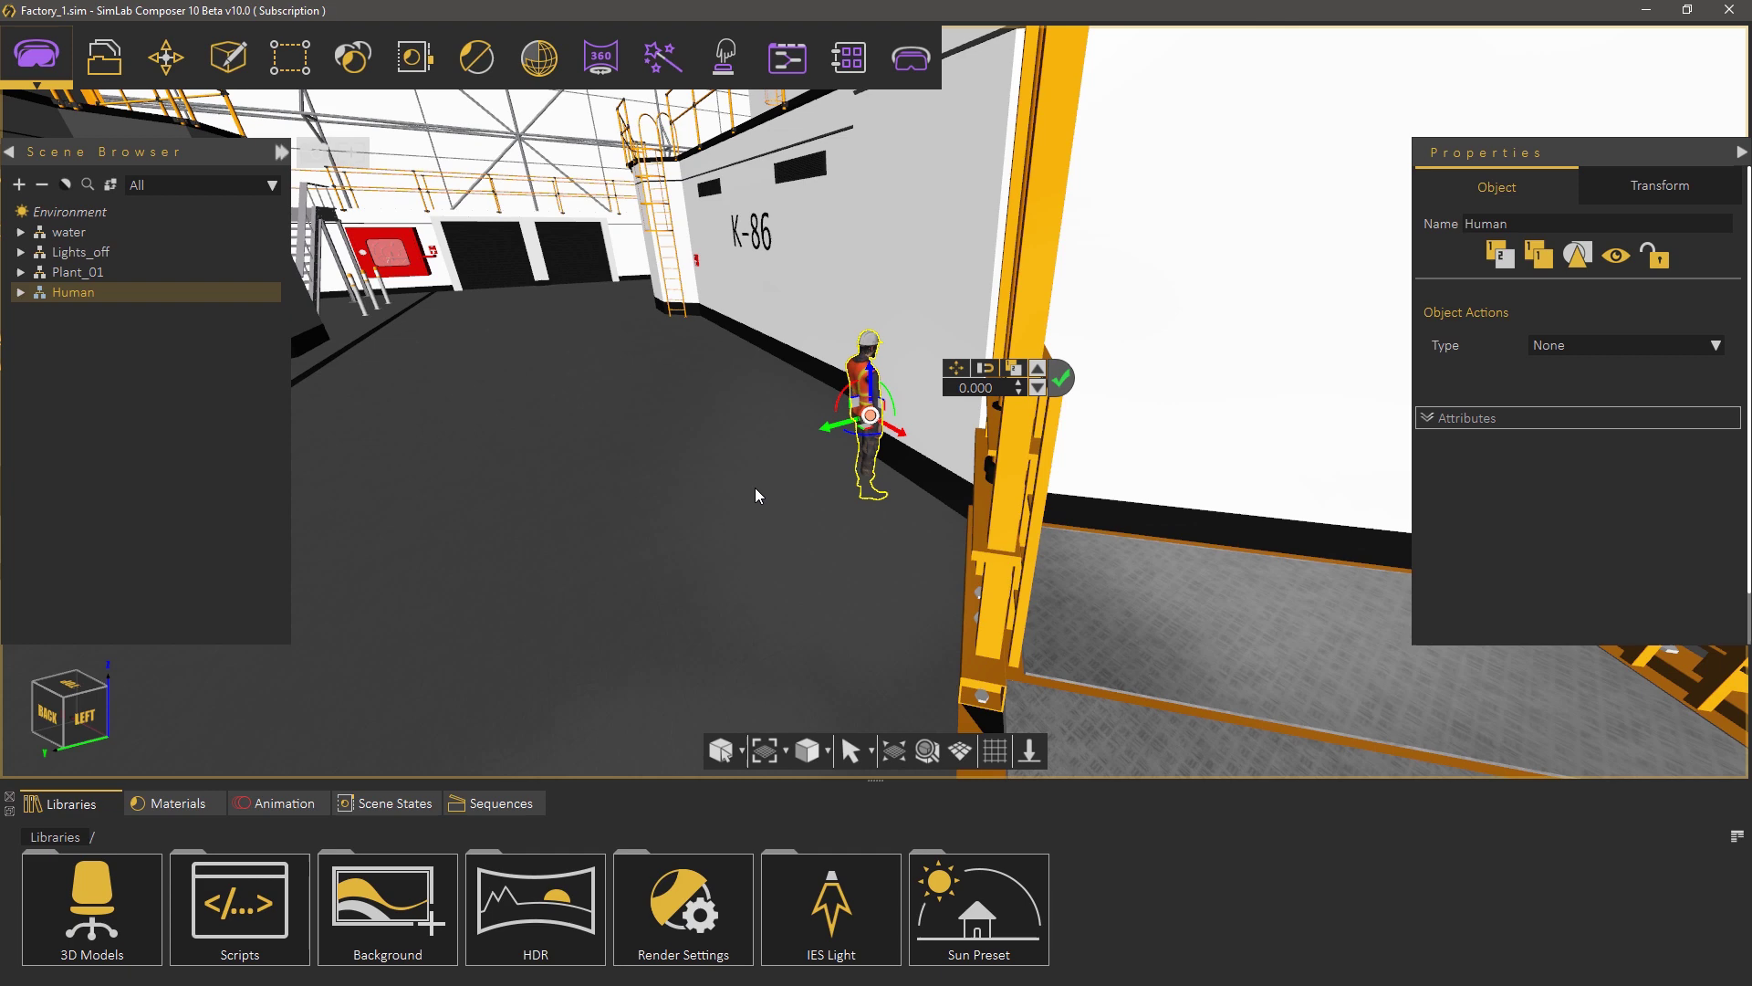
{"action": "left_click_drag", "start_coordinate": [757, 493], "coordinate": [541, 366]}
{"action": "middle_click_drag", "start_coordinate": [541, 365], "coordinate": [713, 358]}
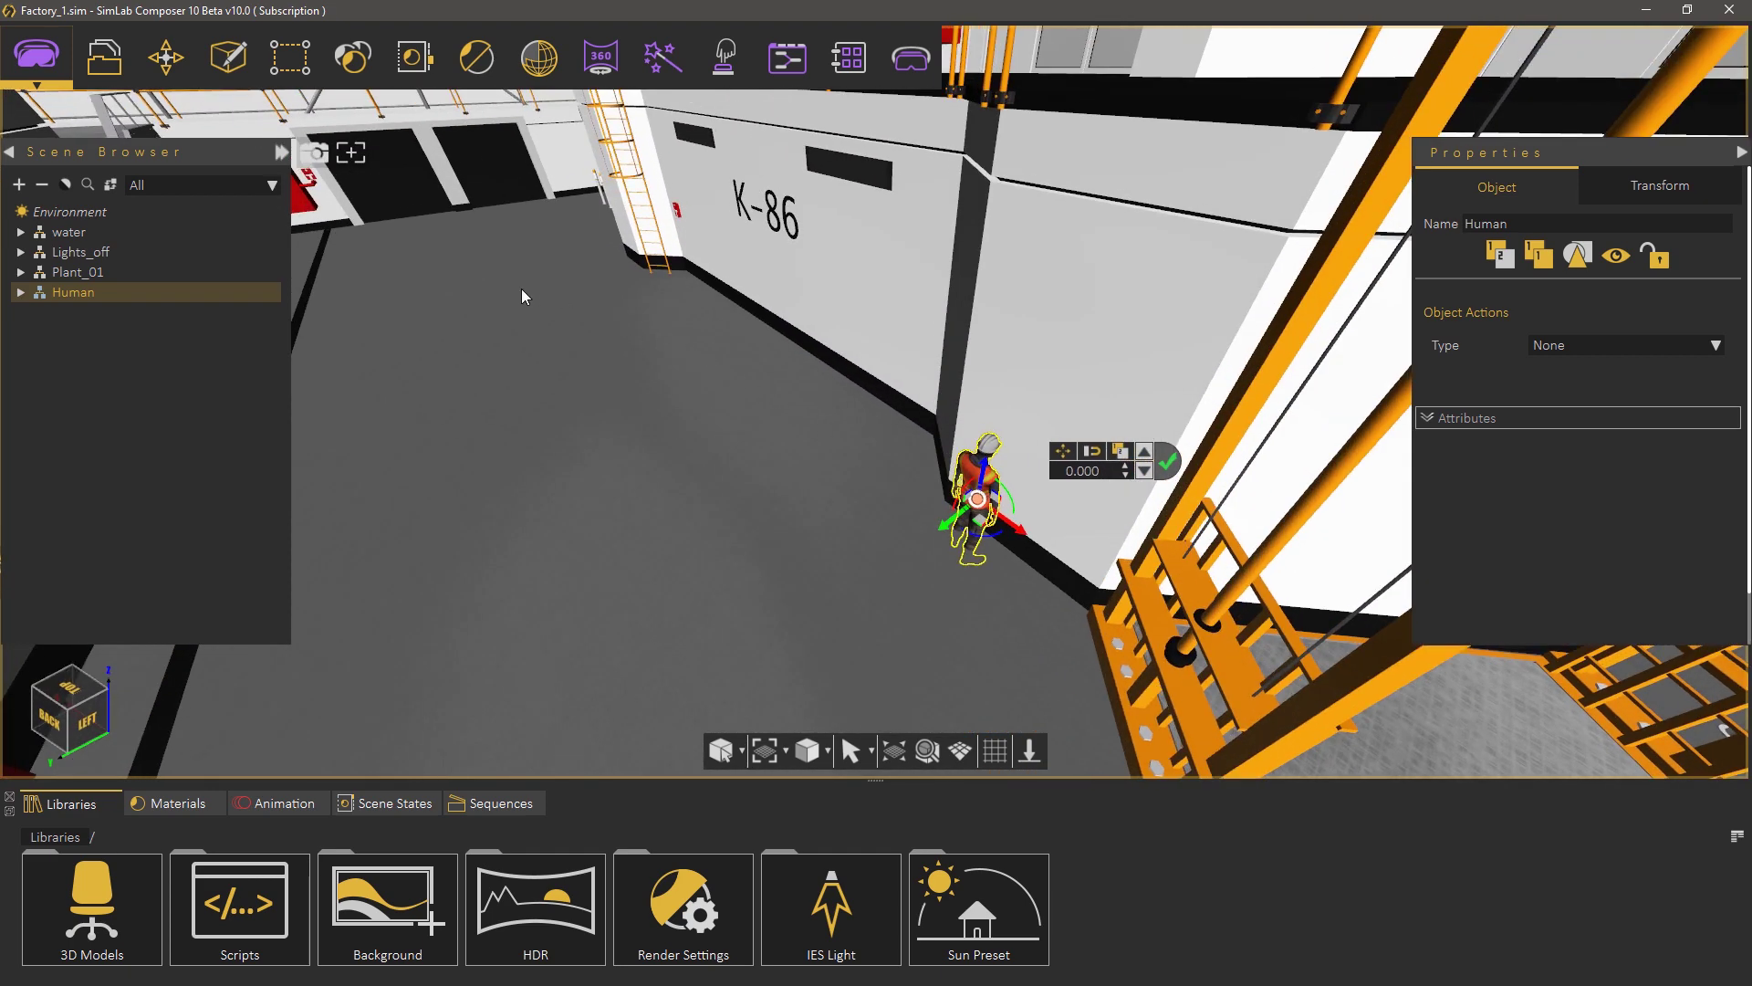
{"action": "key", "text": "s"}
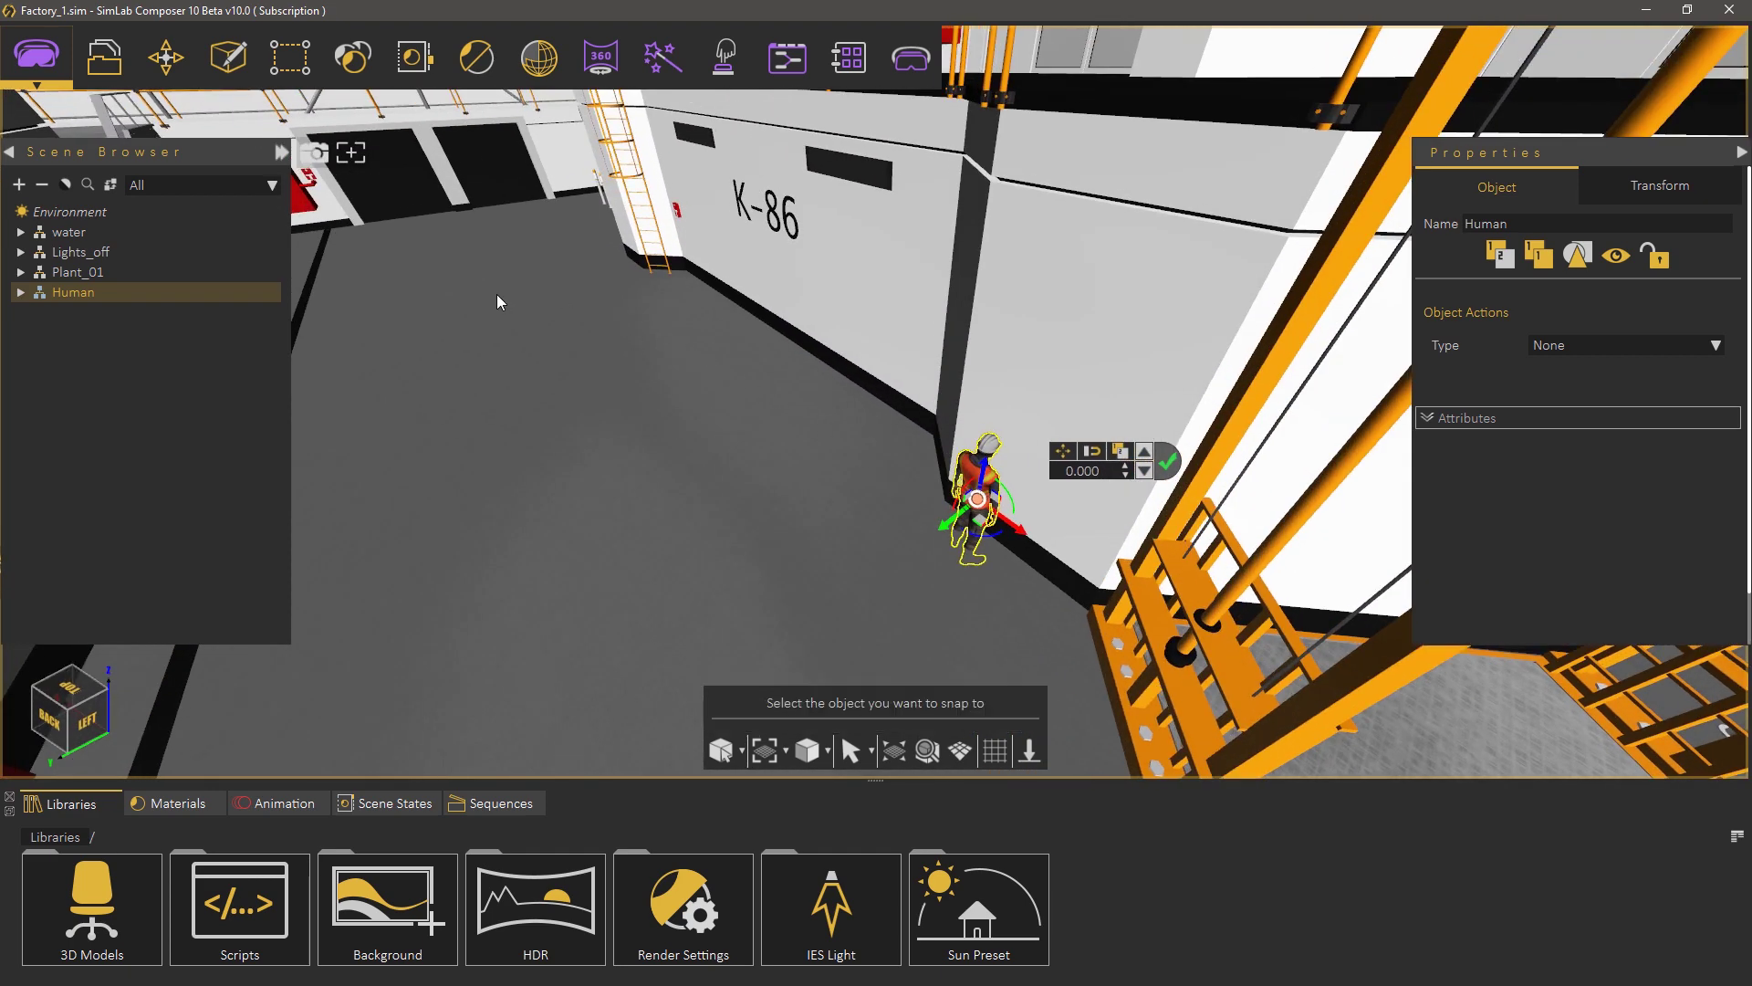
{"action": "left_click", "coordinate": [498, 301]}
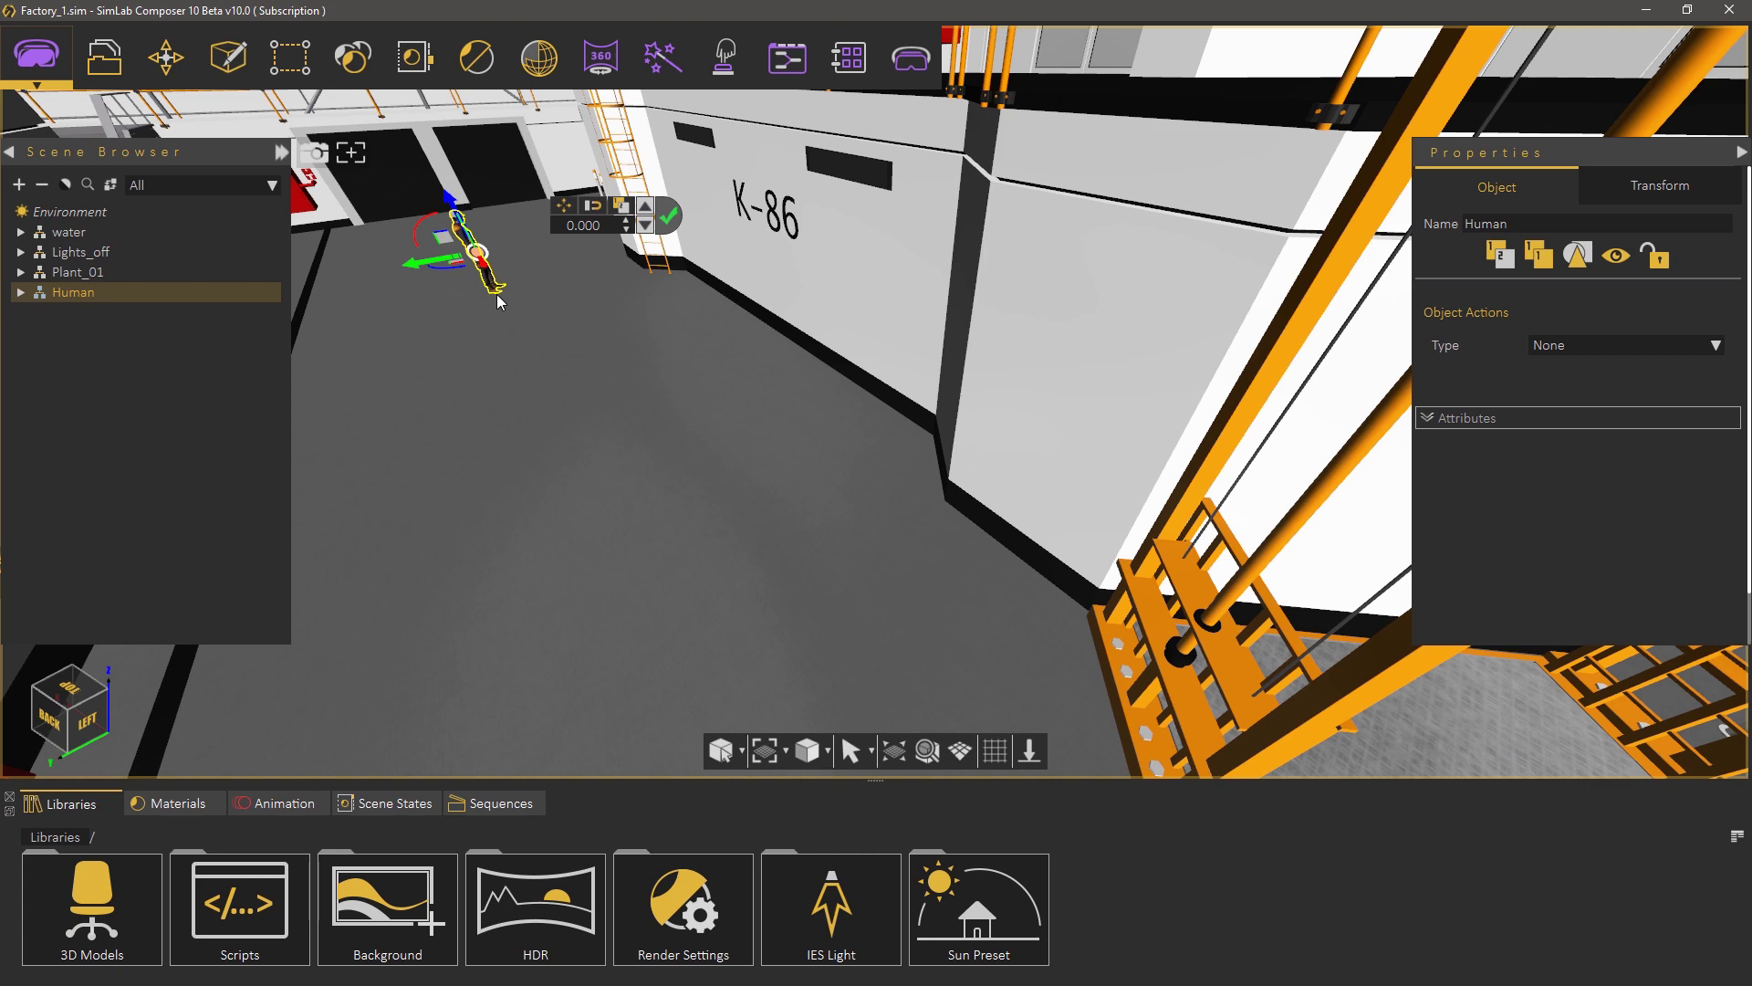
- Rotate the Human model 180 degrees about its vertical axis
{"action": "key", "text": "f"}
{"action": "middle_click_drag", "start_coordinate": [638, 440], "coordinate": [639, 356]}
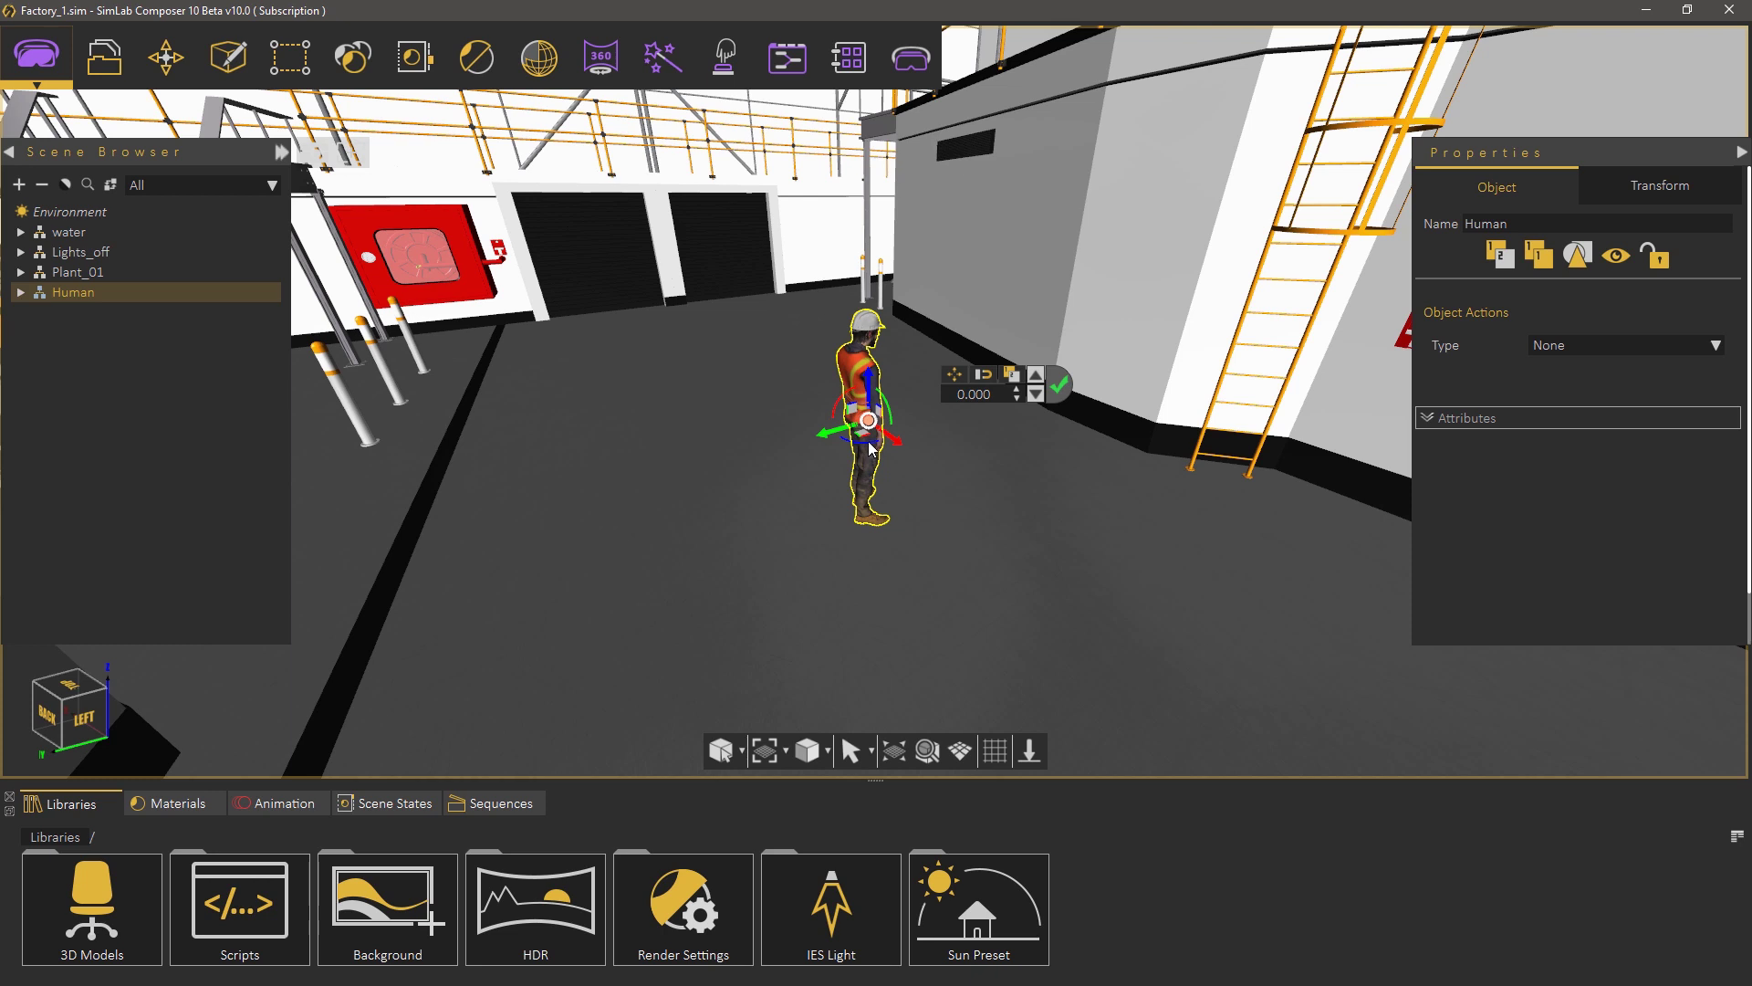
{"action": "left_click_drag", "start_coordinate": [869, 446], "coordinate": [678, 387]}
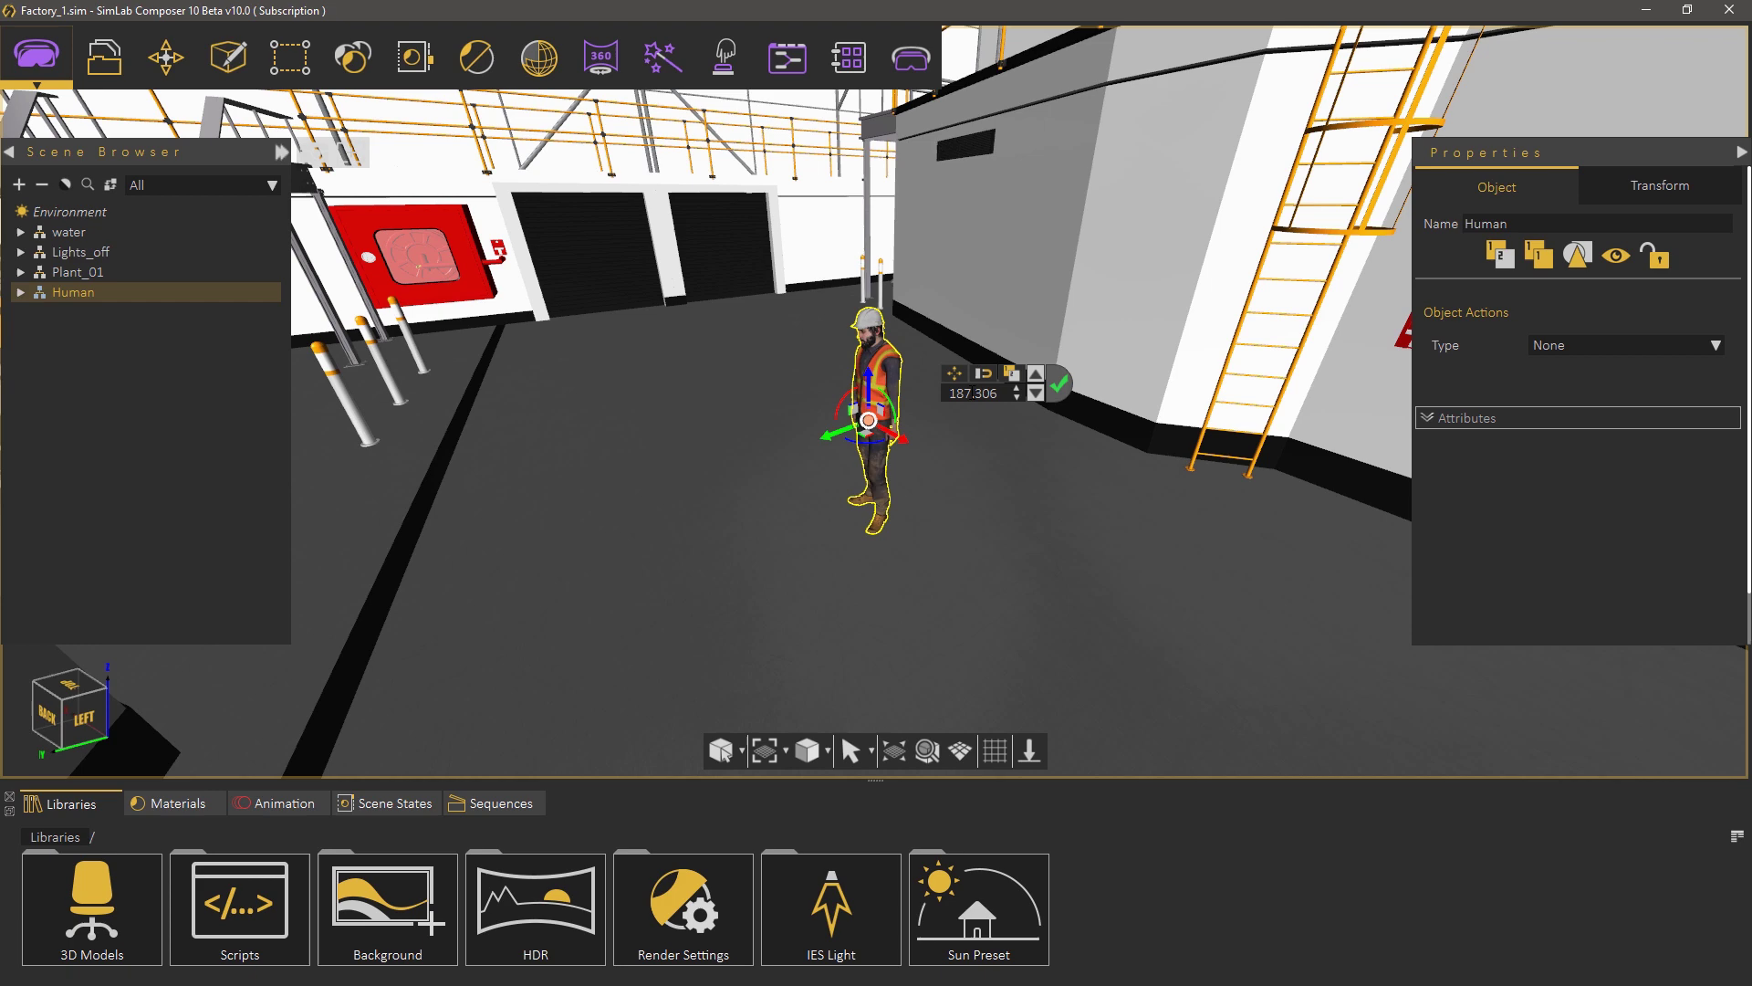
{"action": "double_click", "coordinate": [972, 393]}
{"action": "type", "text": "180"}
{"action": "key", "text": "Return"}
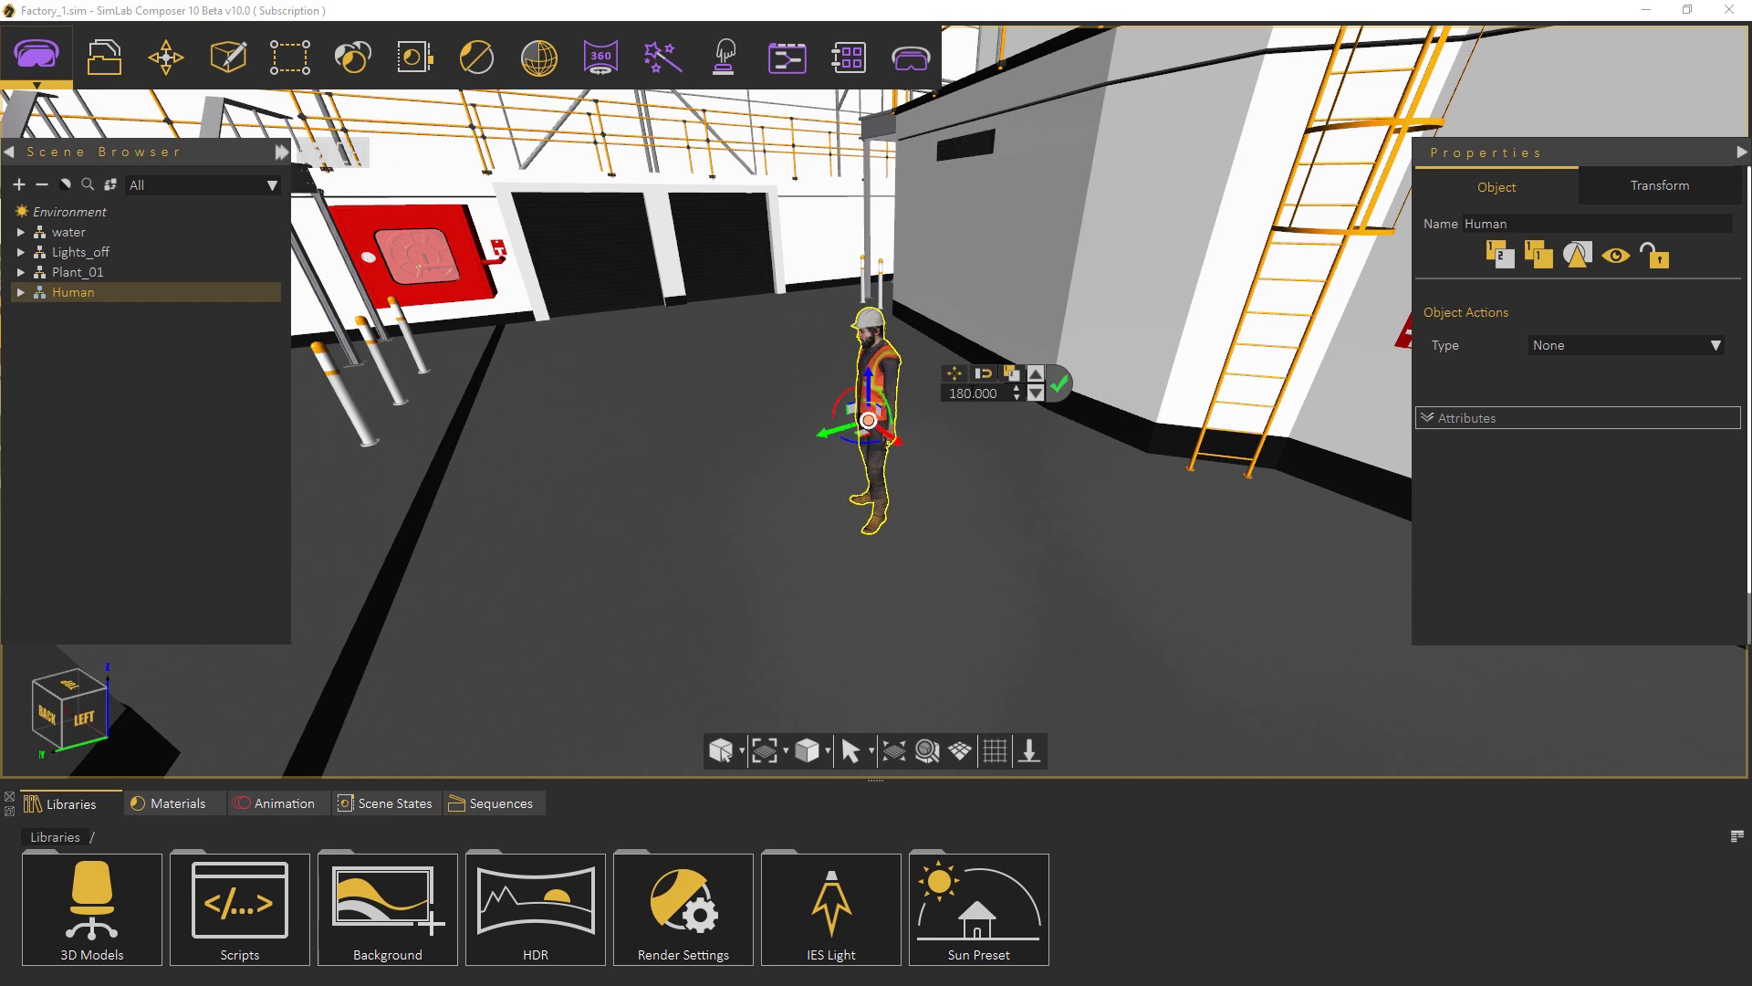
{"action": "left_click", "coordinate": [1056, 389]}
- Play the mixamo.com animation sequence in the Human group to check the character's motion
{"action": "middle_click_drag", "start_coordinate": [825, 511], "coordinate": [1053, 529]}
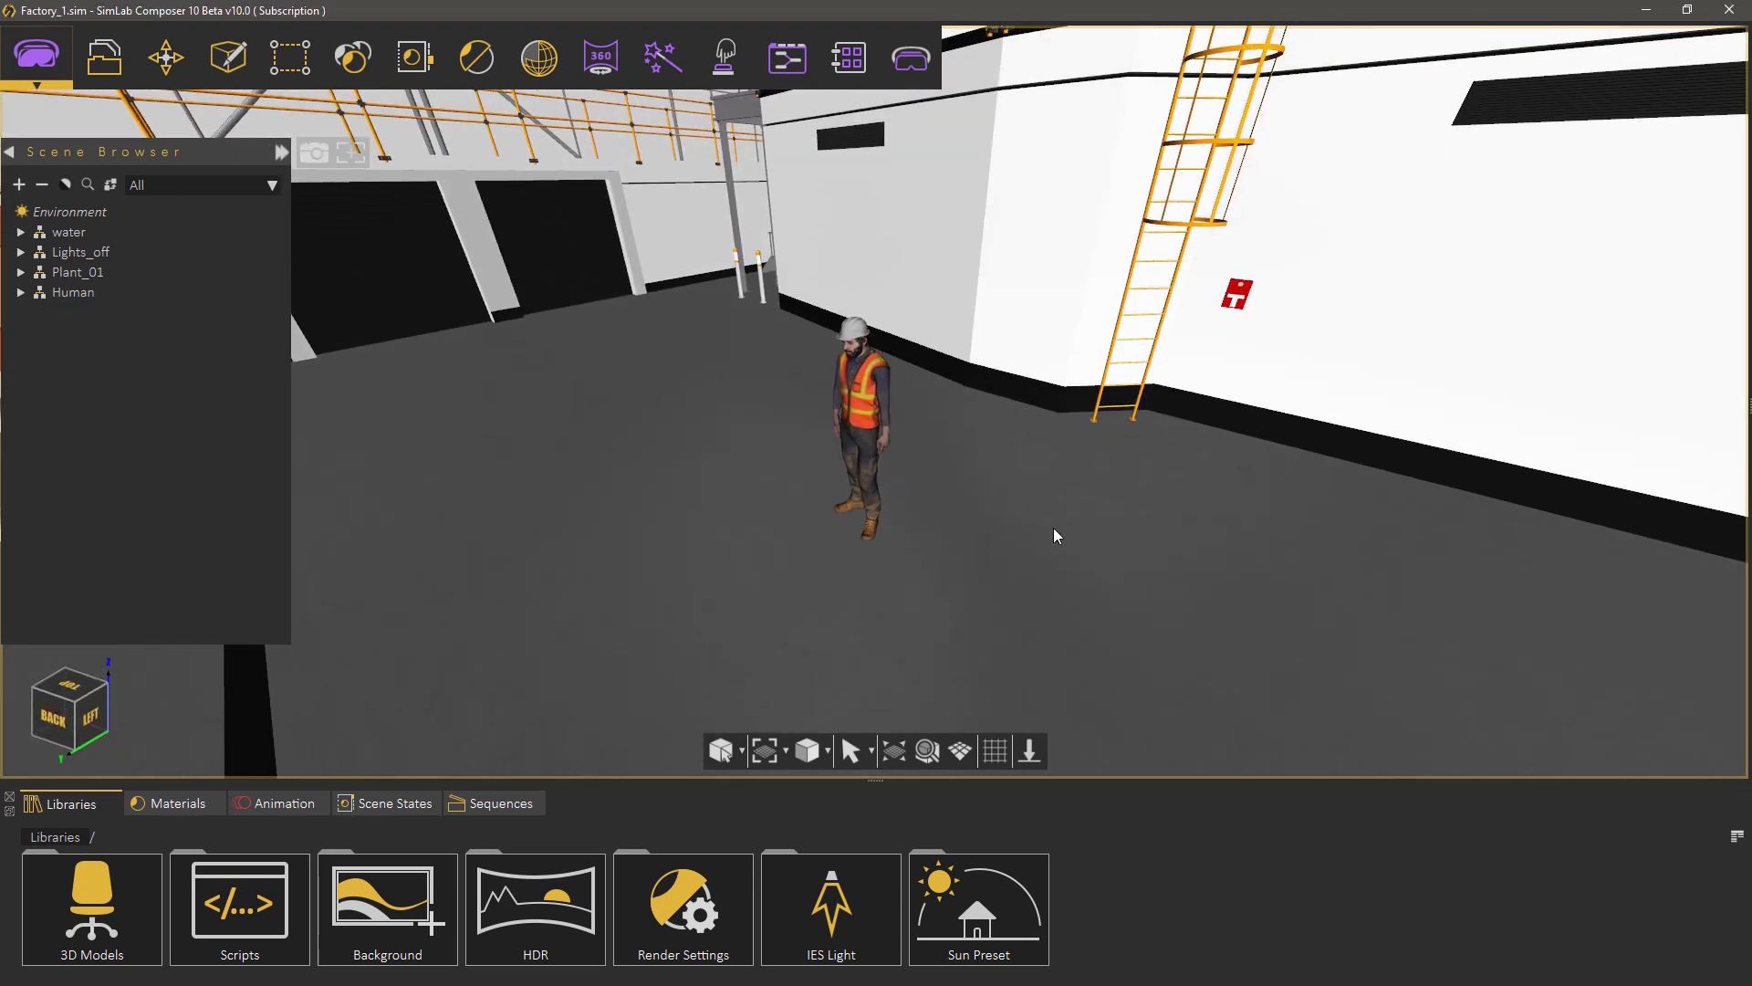
{"action": "left_click", "coordinate": [502, 808]}
{"action": "mouse_move", "coordinate": [102, 899]}
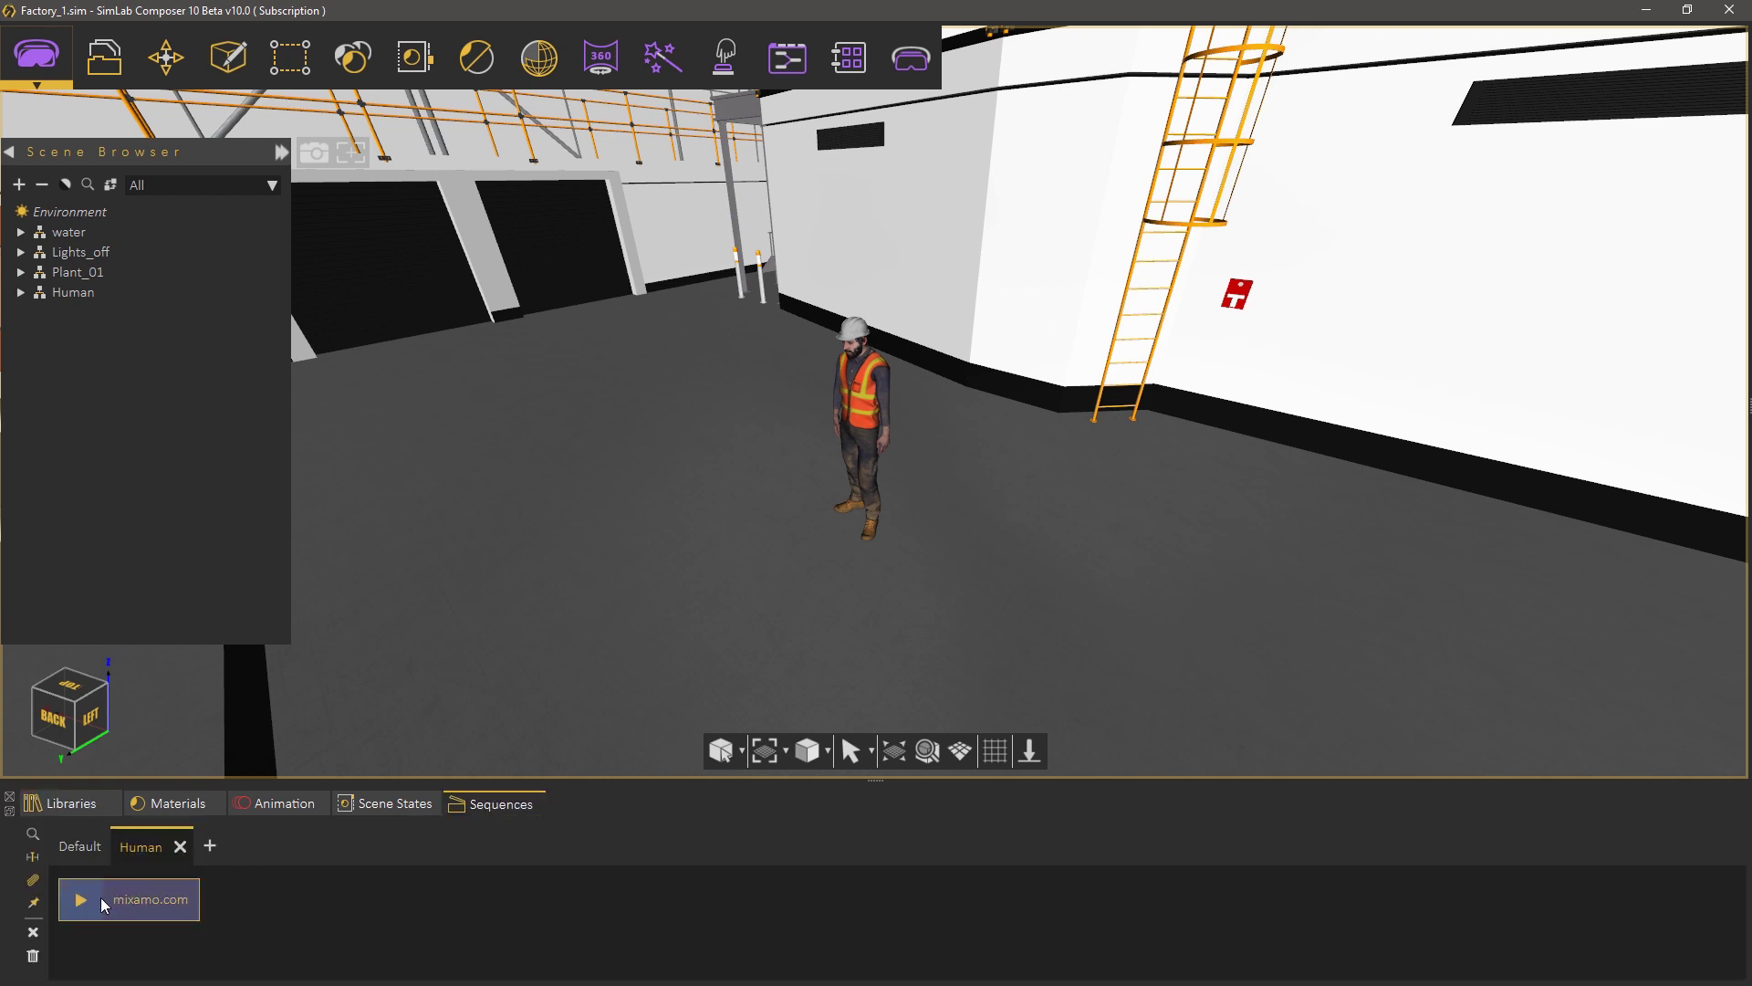
{"action": "left_click", "coordinate": [80, 901]}
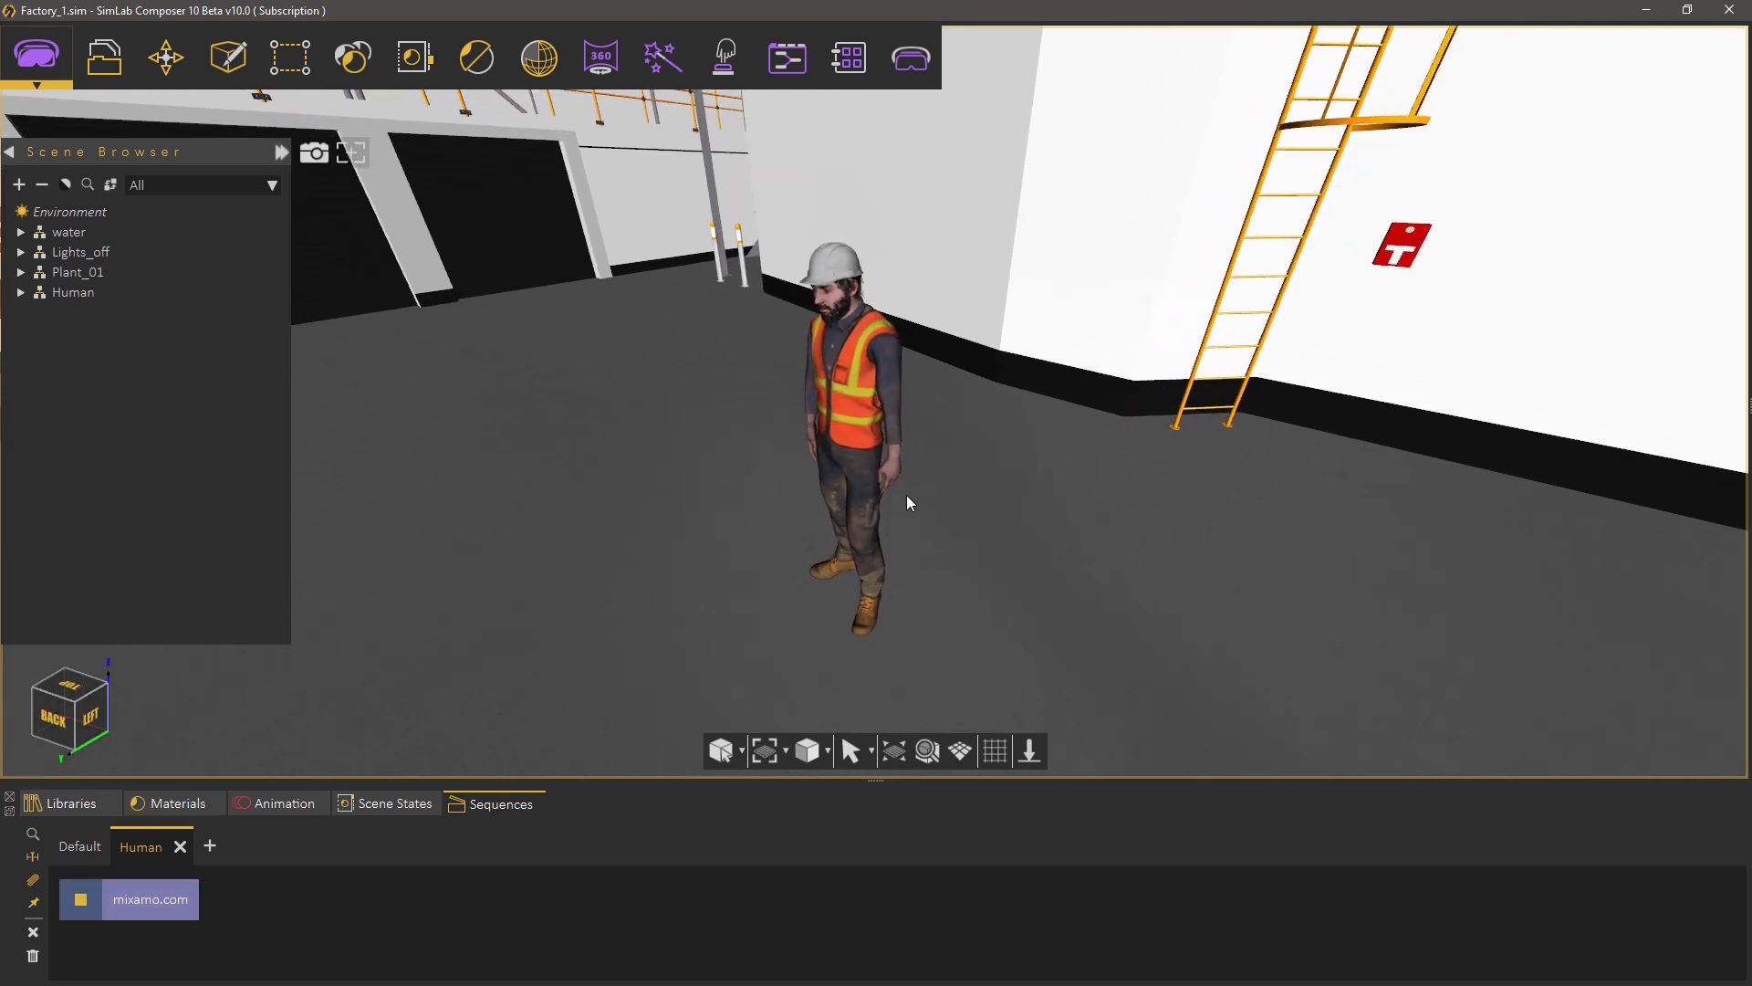
- Rename the Human group's mixamo.com sequence to Idle
{"action": "left_click", "coordinate": [177, 902]}
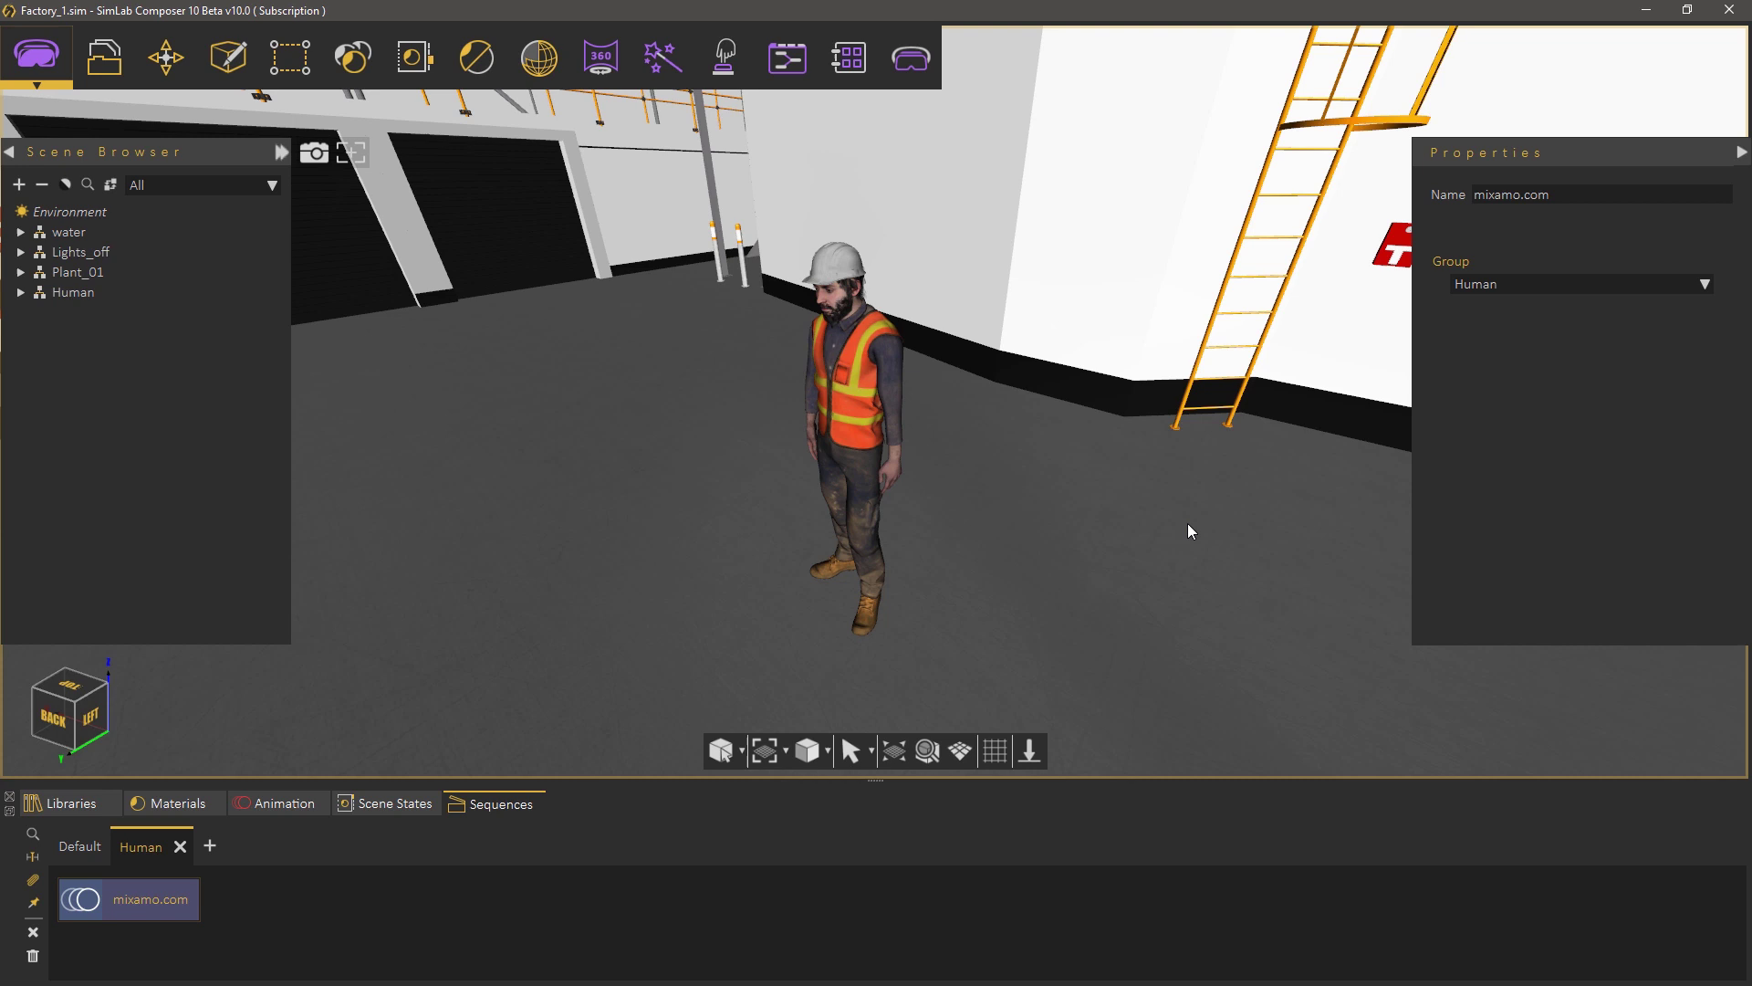
{"action": "left_click_drag", "start_coordinate": [1614, 190], "coordinate": [1447, 189]}
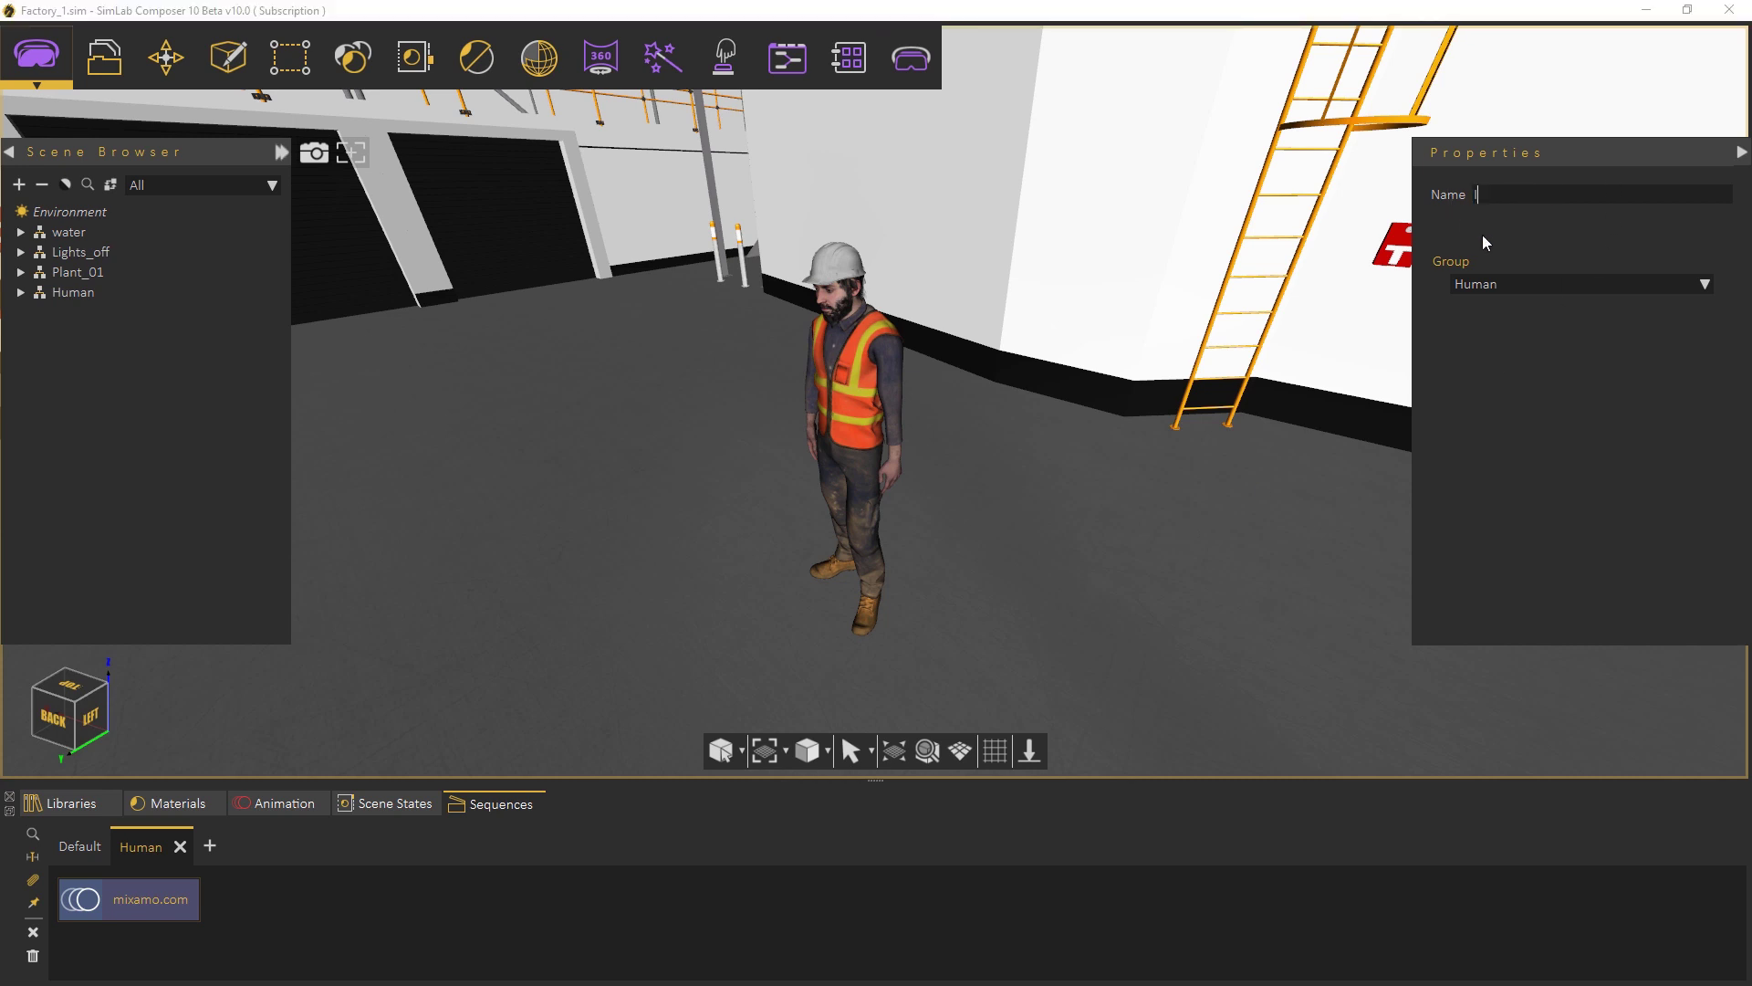
{"action": "type", "text": "Idle"}
{"action": "left_click_drag", "start_coordinate": [965, 470], "coordinate": [998, 471]}
- Import Running.fbx from the Animation folder with rigid and flex animation, without zooming to the imported model
{"action": "left_click", "coordinate": [104, 56]}
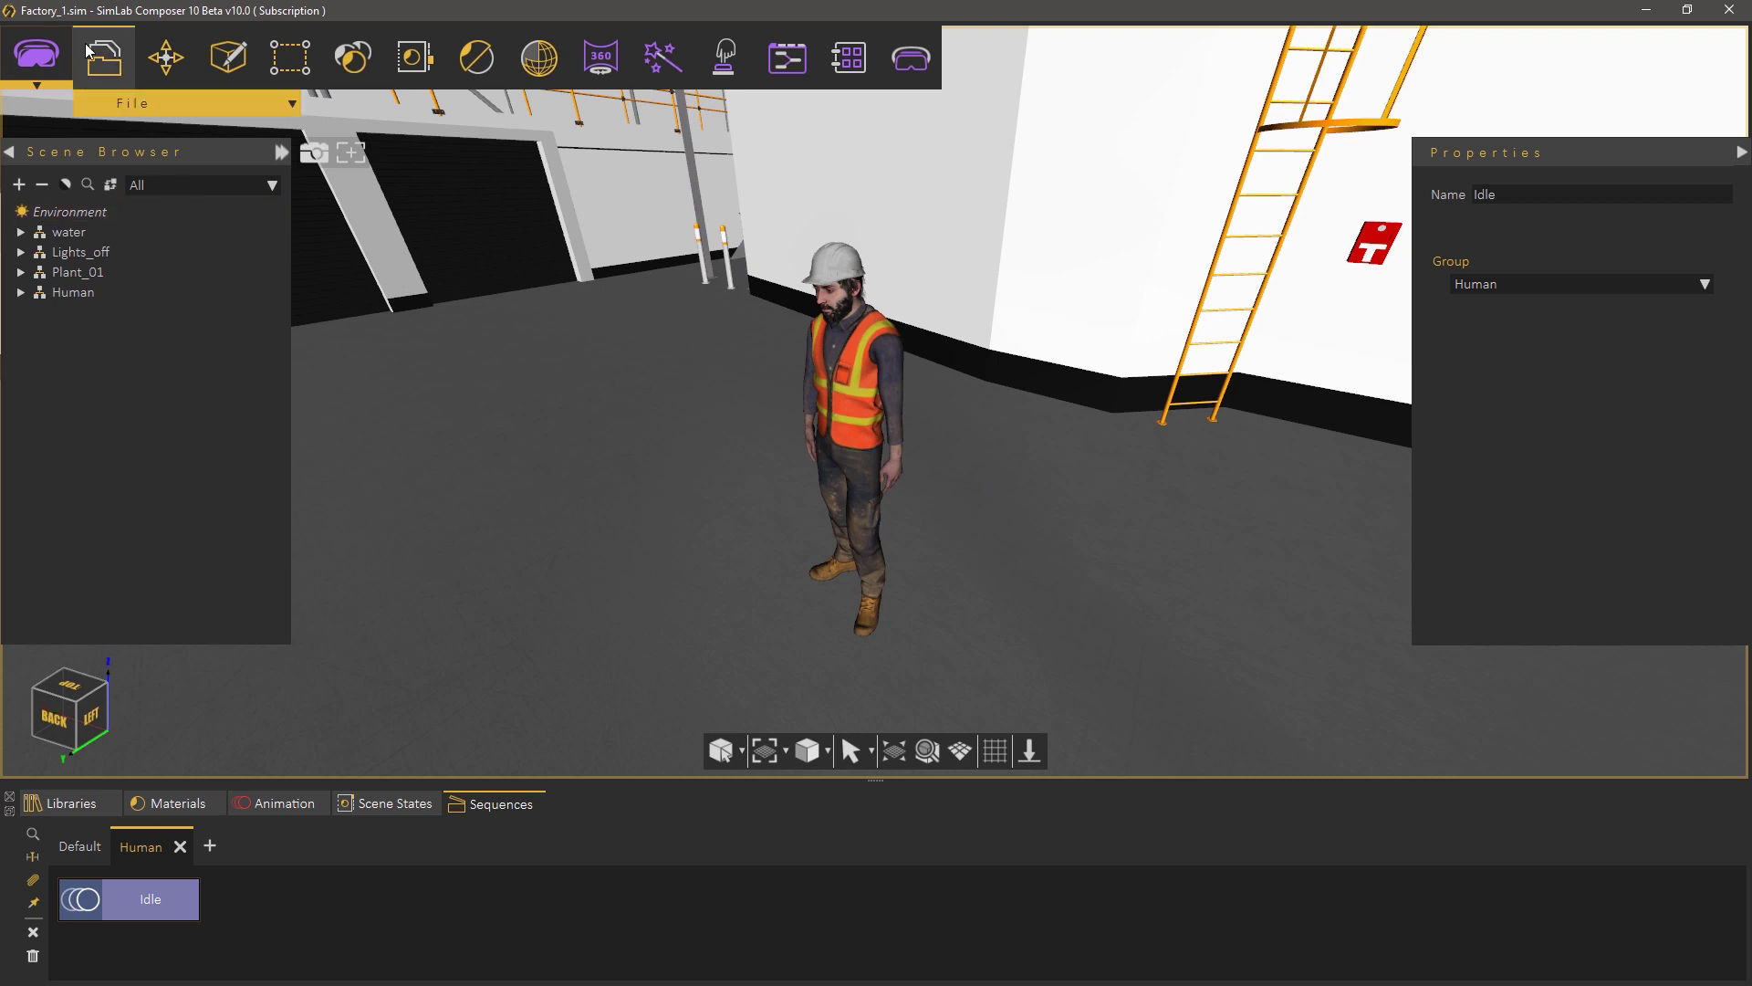
{"action": "left_click", "coordinate": [128, 353]}
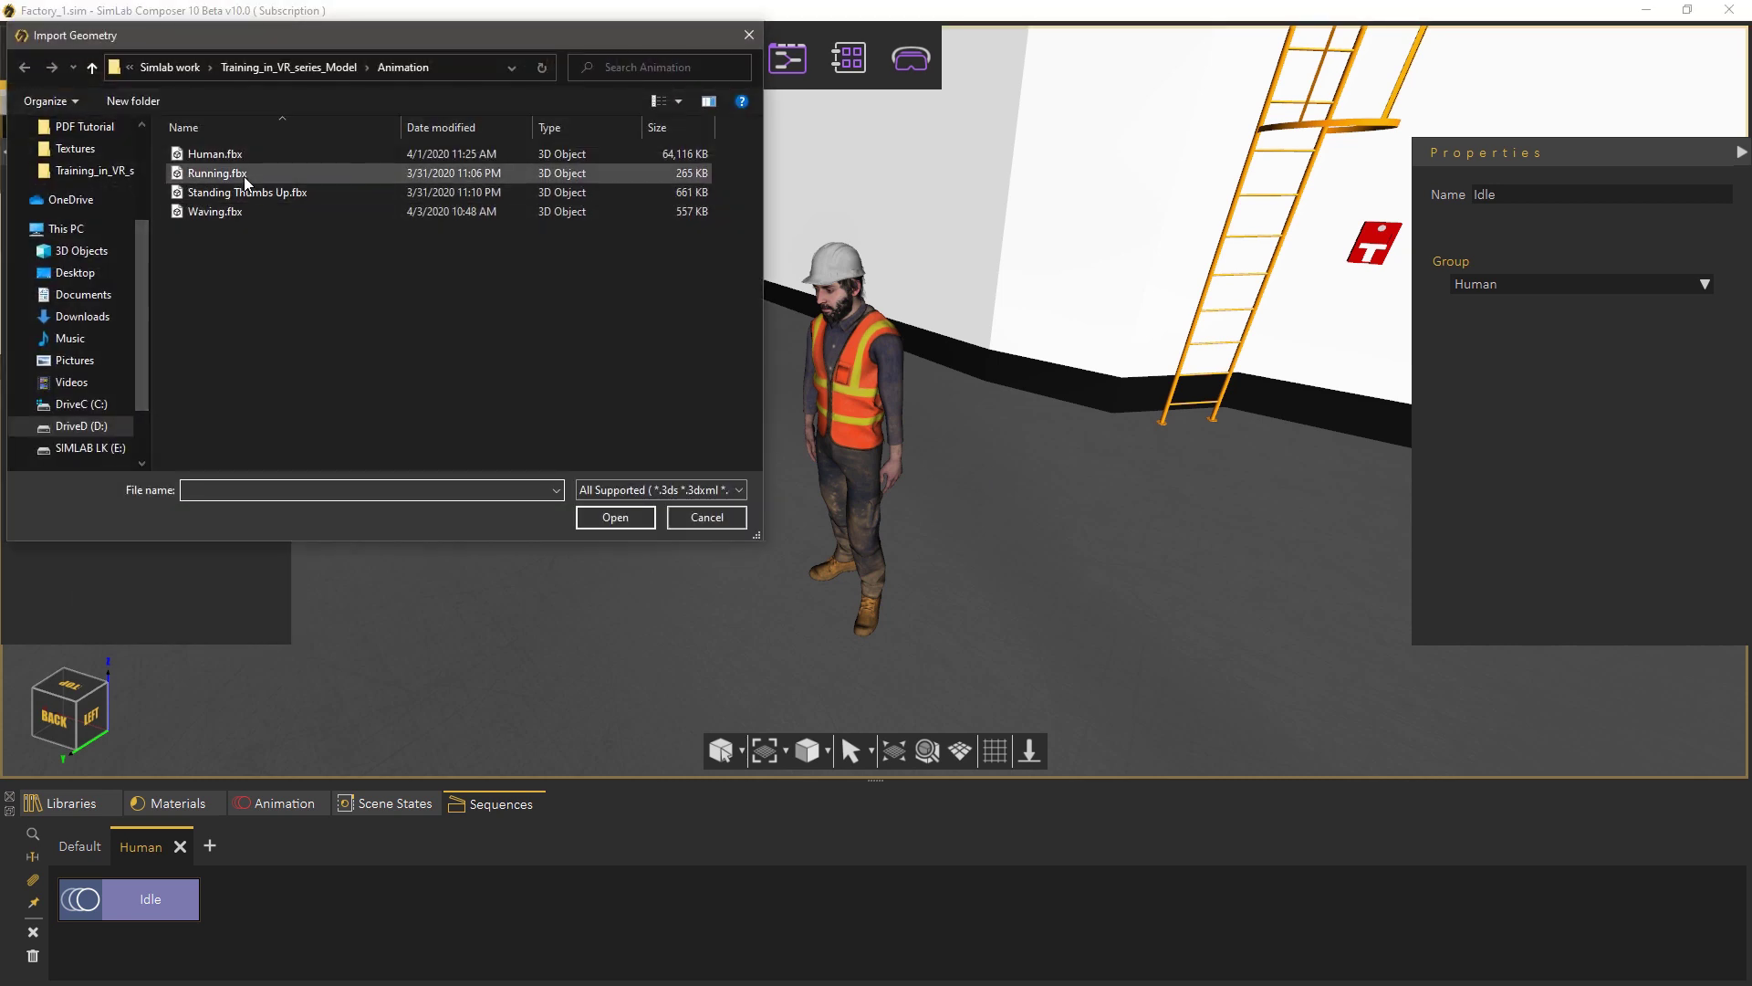
{"action": "double_click", "coordinate": [217, 174]}
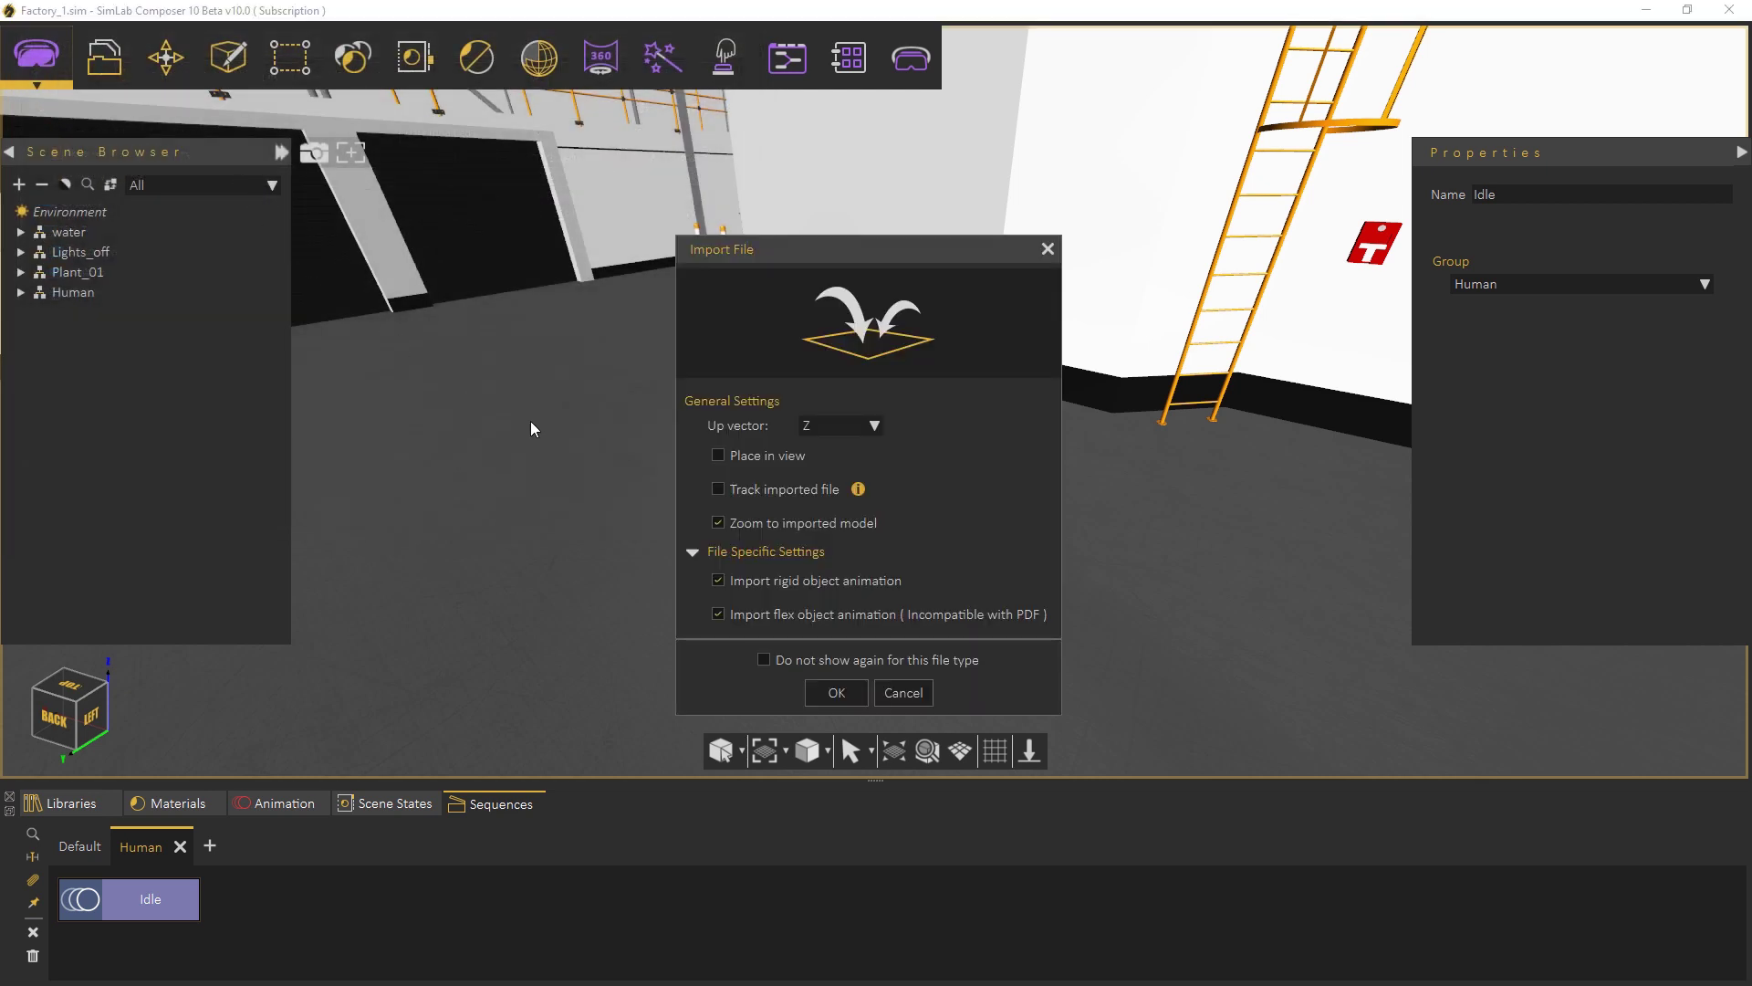
{"action": "left_click", "coordinate": [837, 691]}
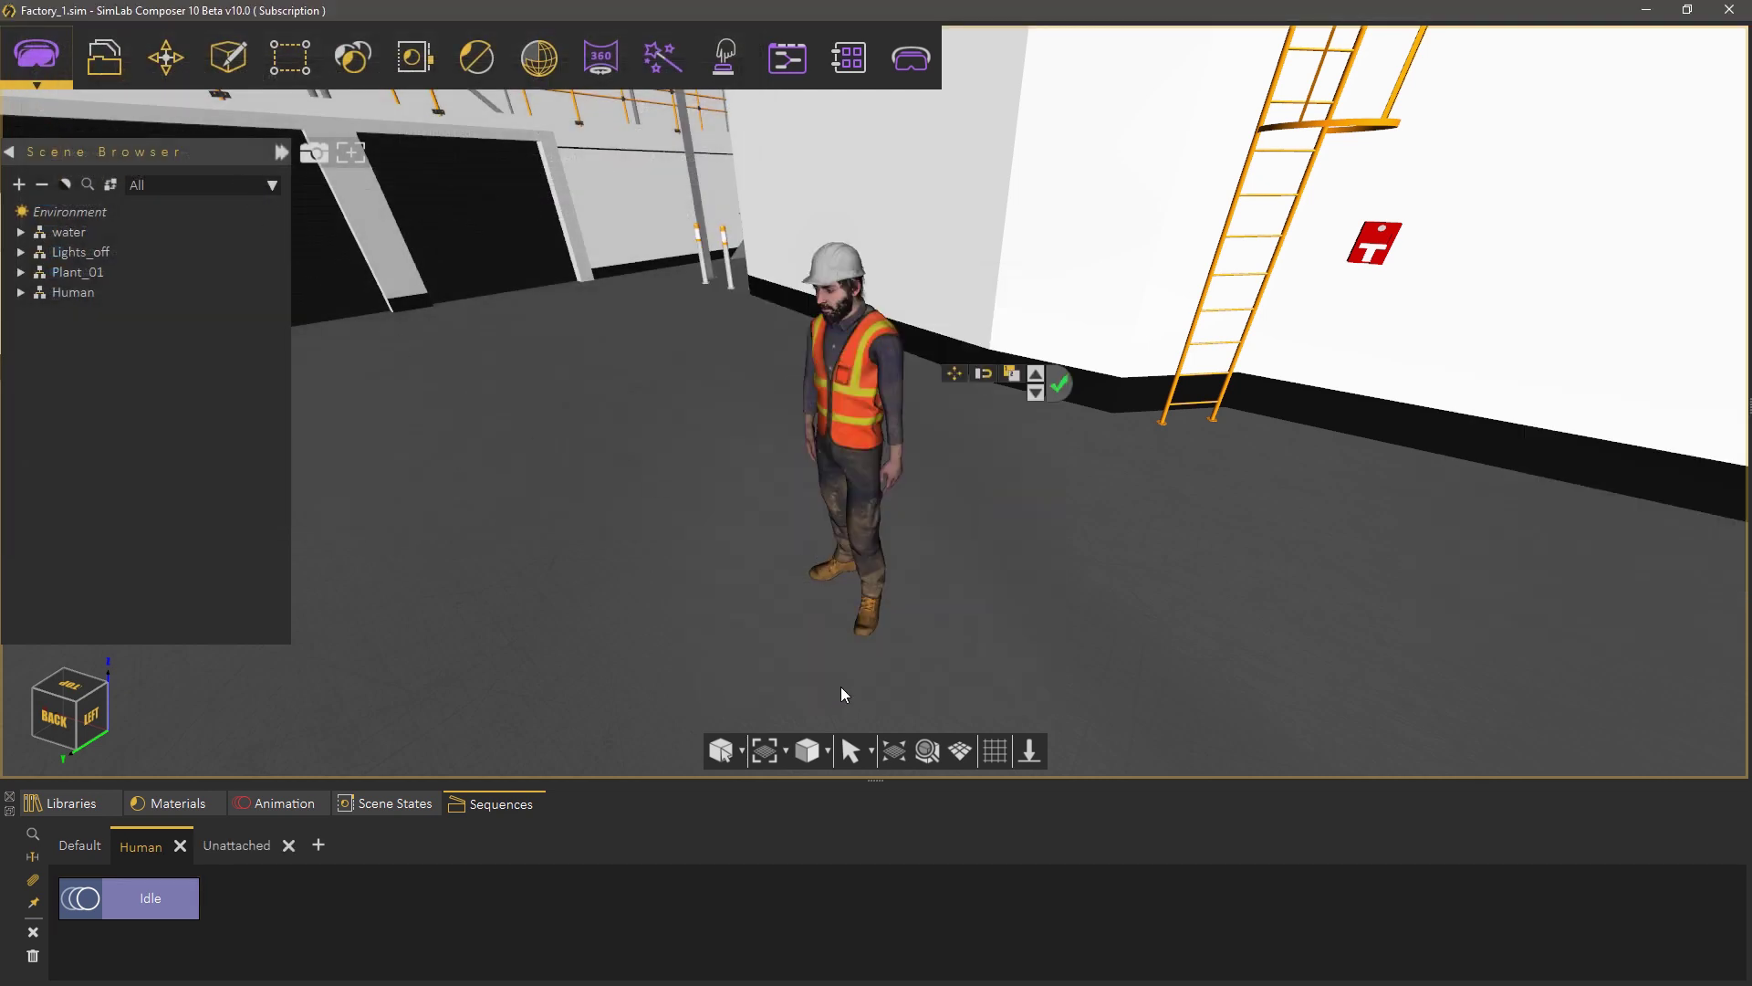
- Attach the unattached Running sequence to the Human model
{"action": "left_click", "coordinate": [244, 848]}
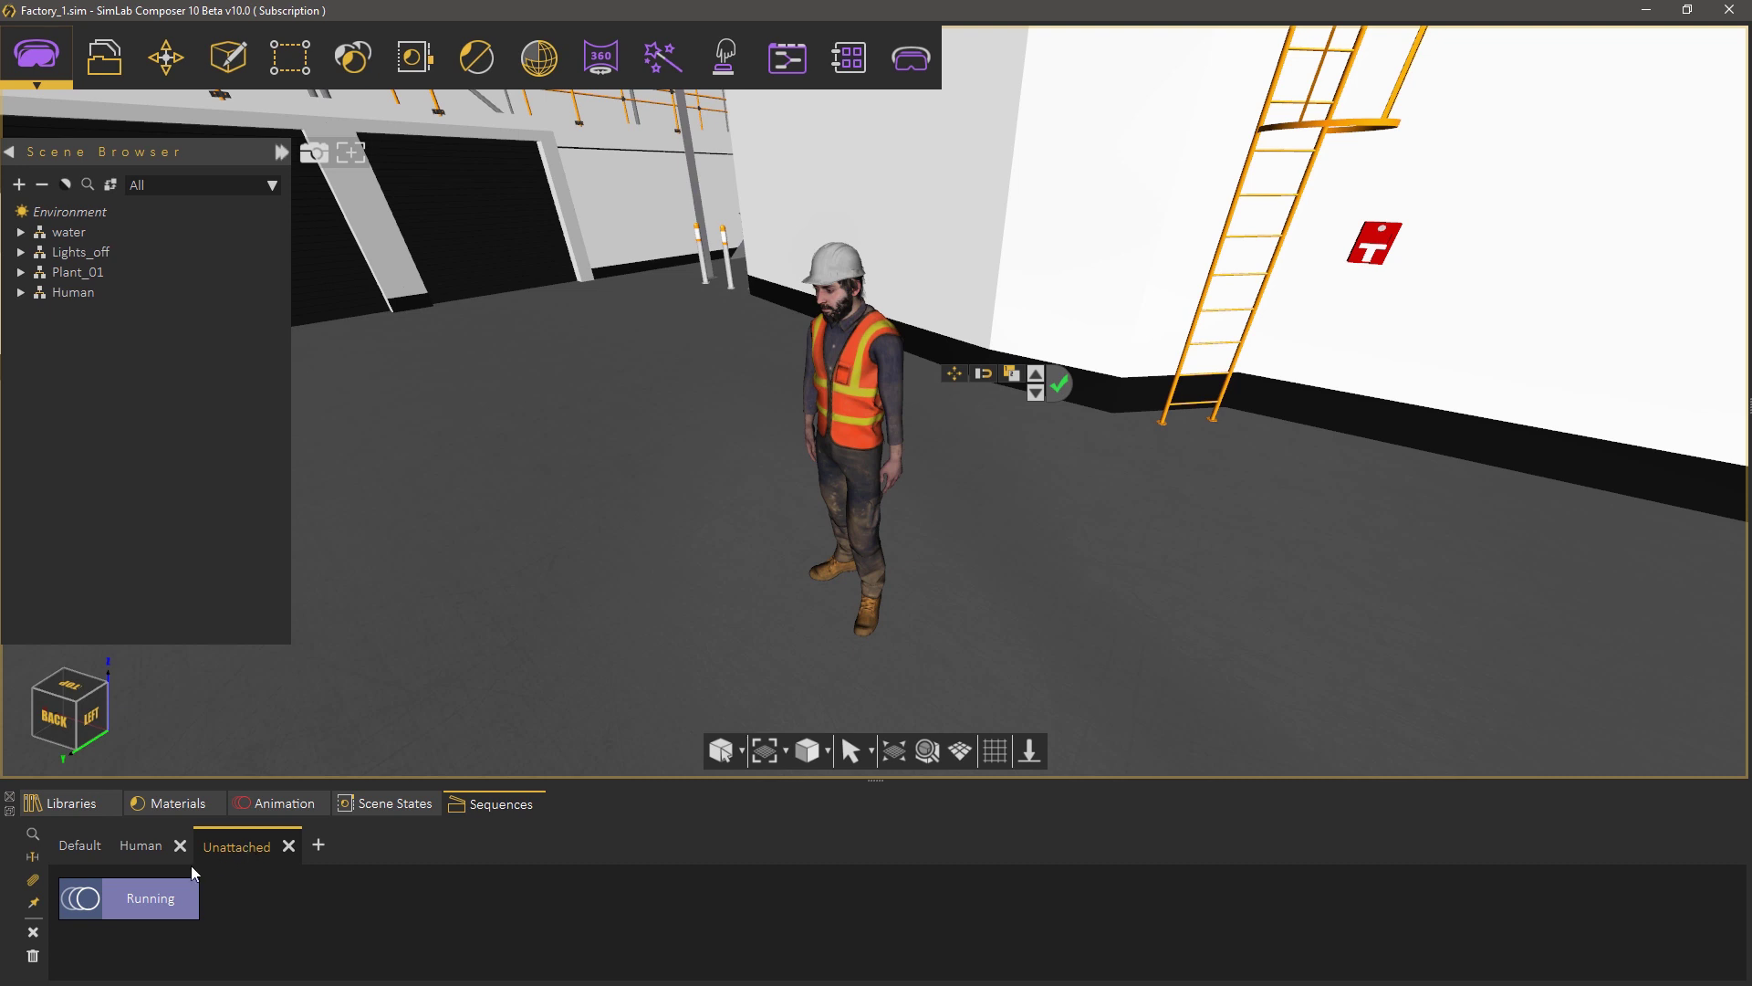
{"action": "left_click", "coordinate": [142, 890]}
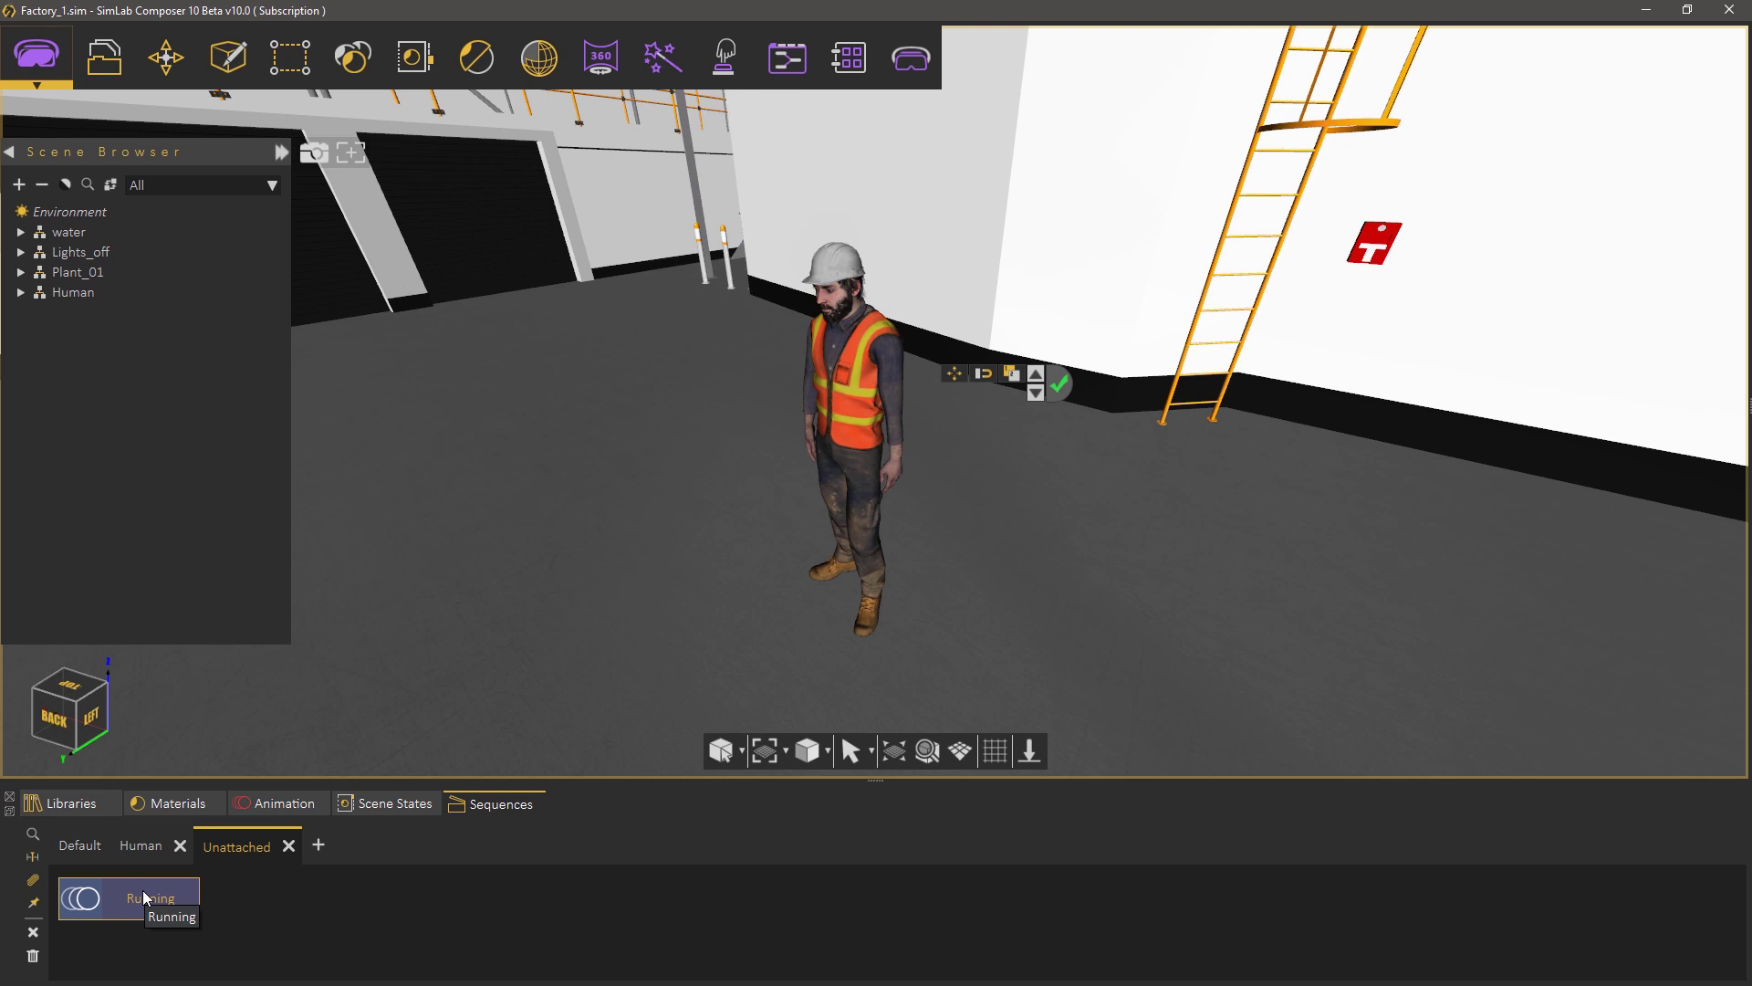
{"action": "left_click", "coordinate": [142, 890]}
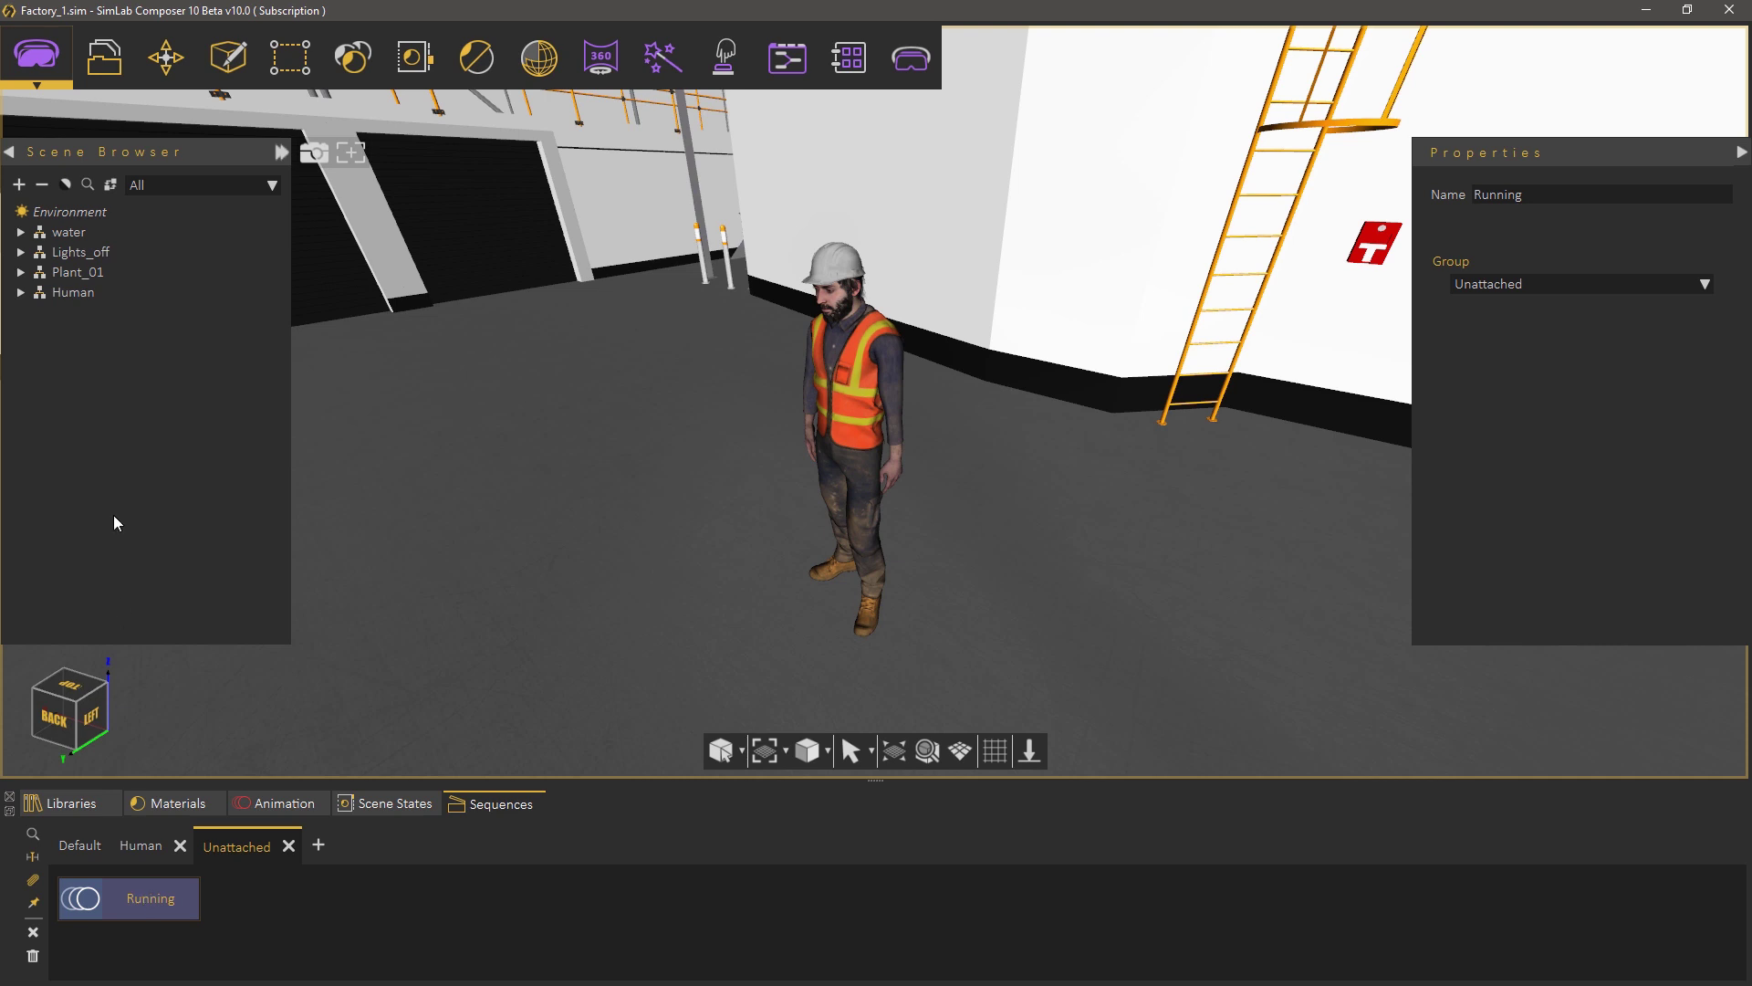
{"action": "left_click", "coordinate": [73, 292]}
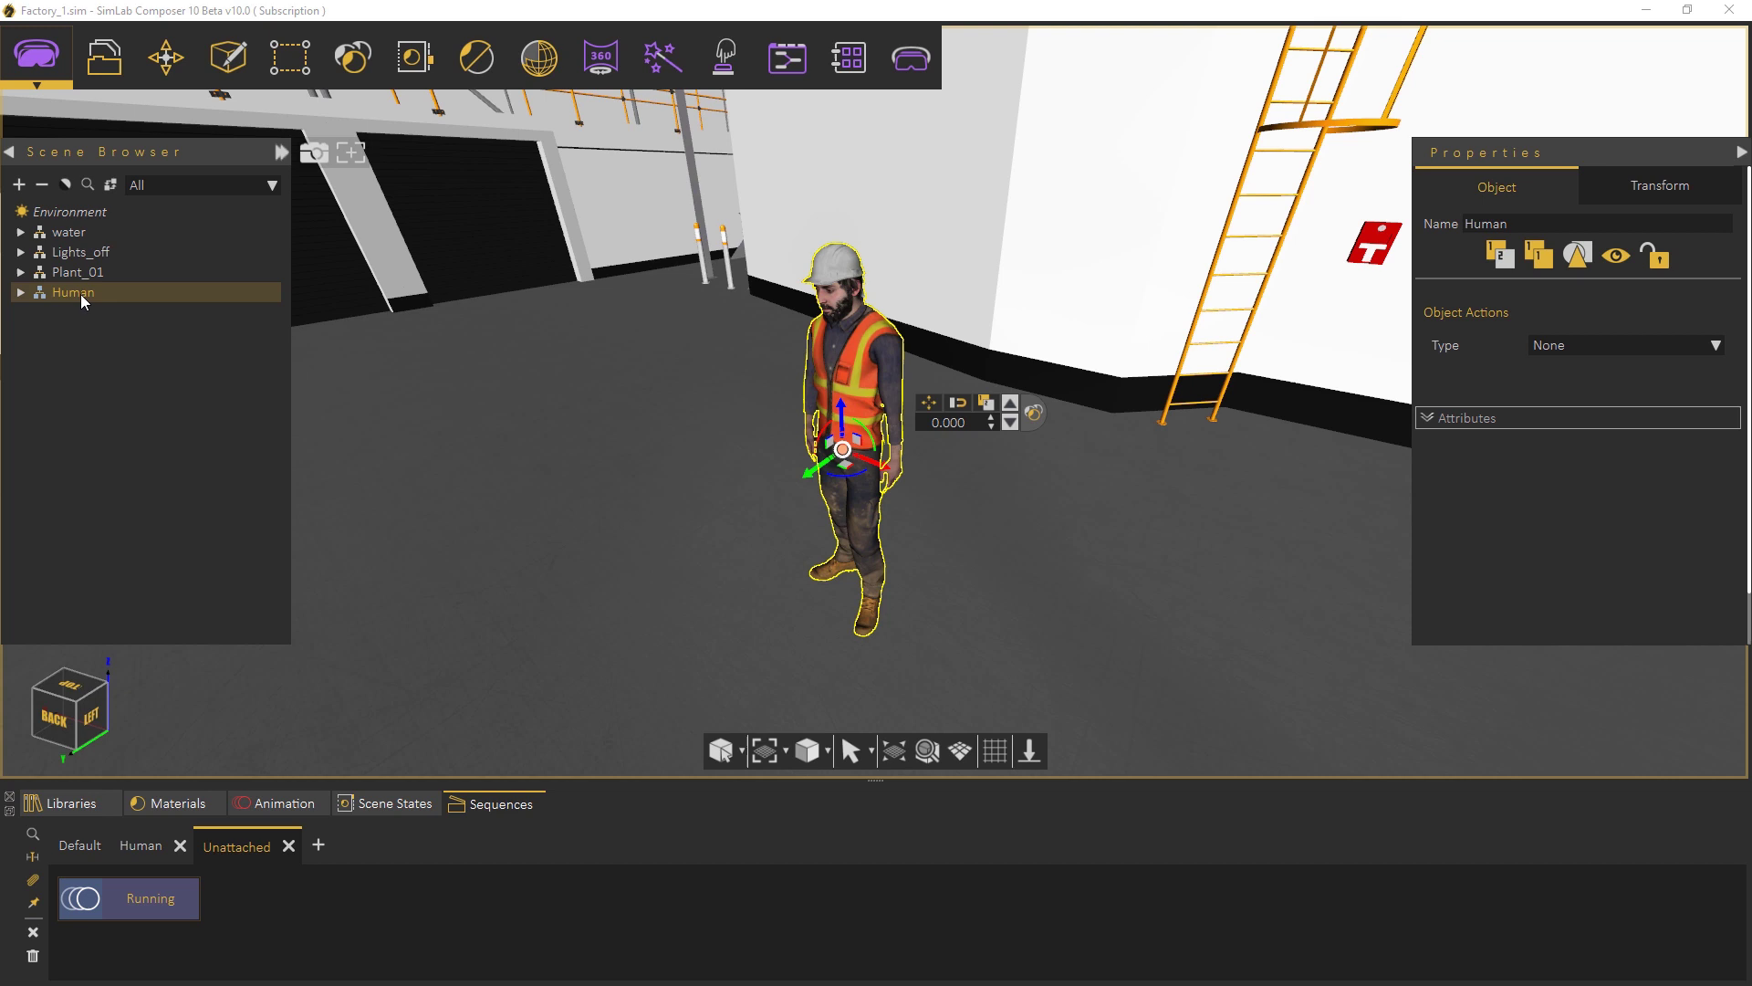
{"action": "left_click", "coordinate": [32, 885]}
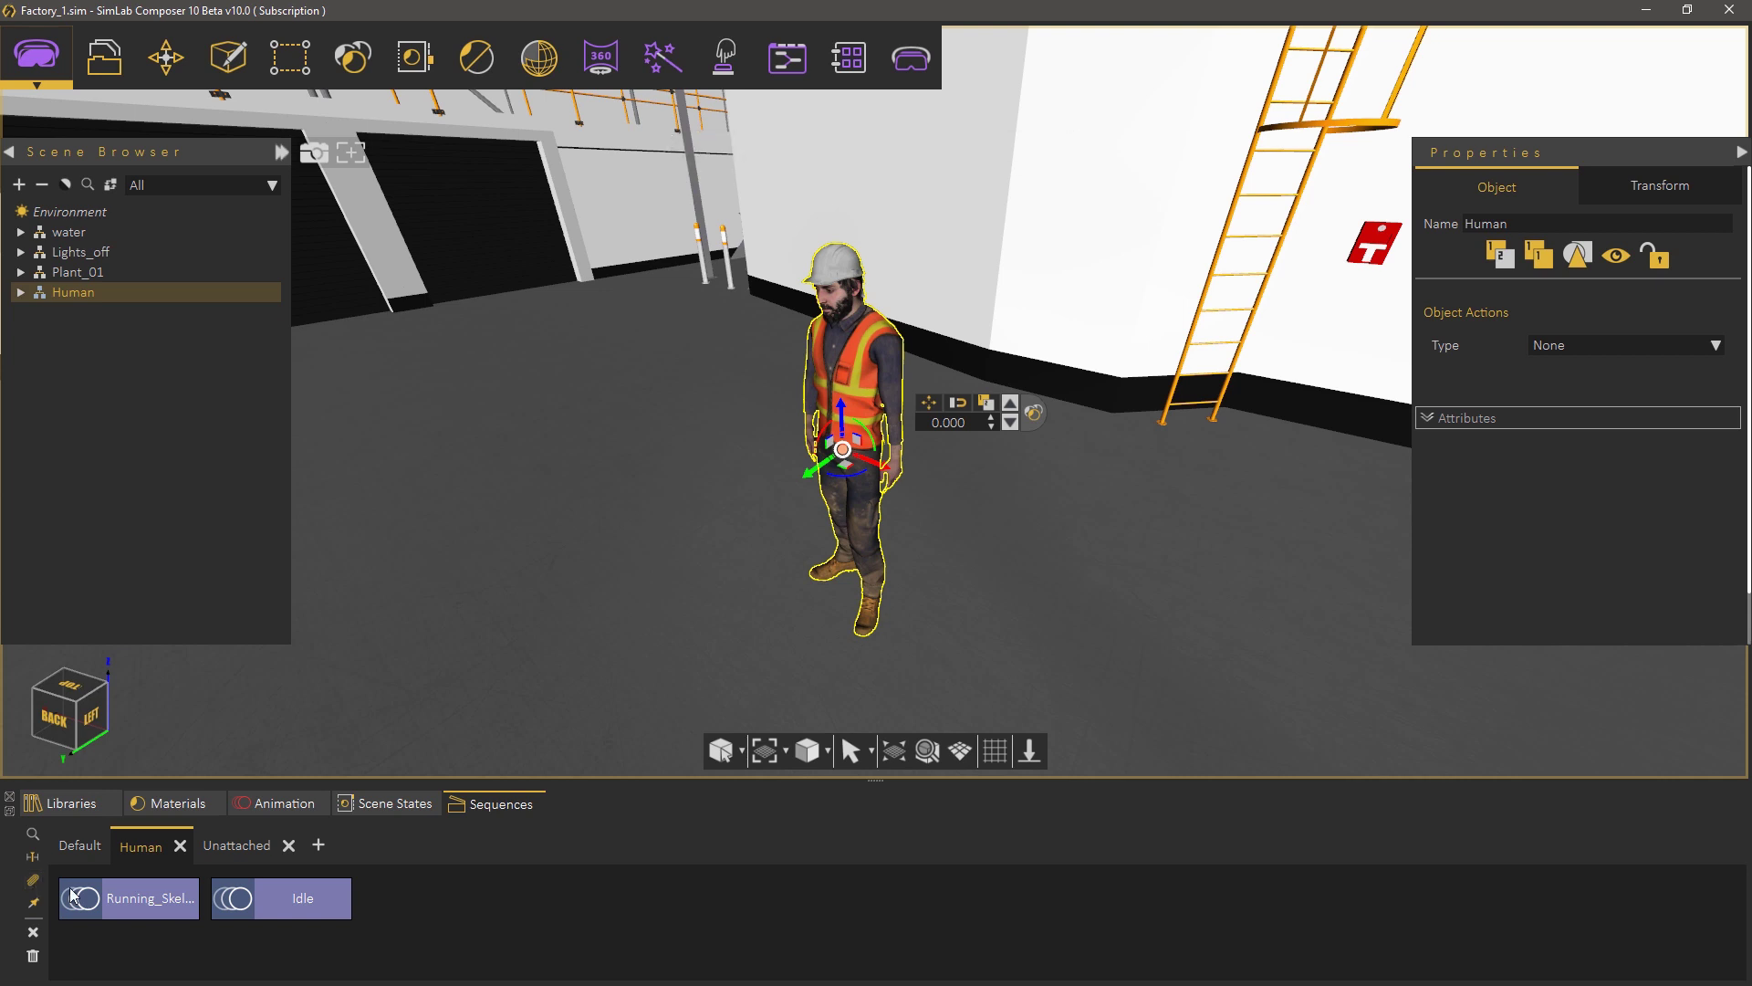
{"action": "left_click", "coordinate": [133, 905]}
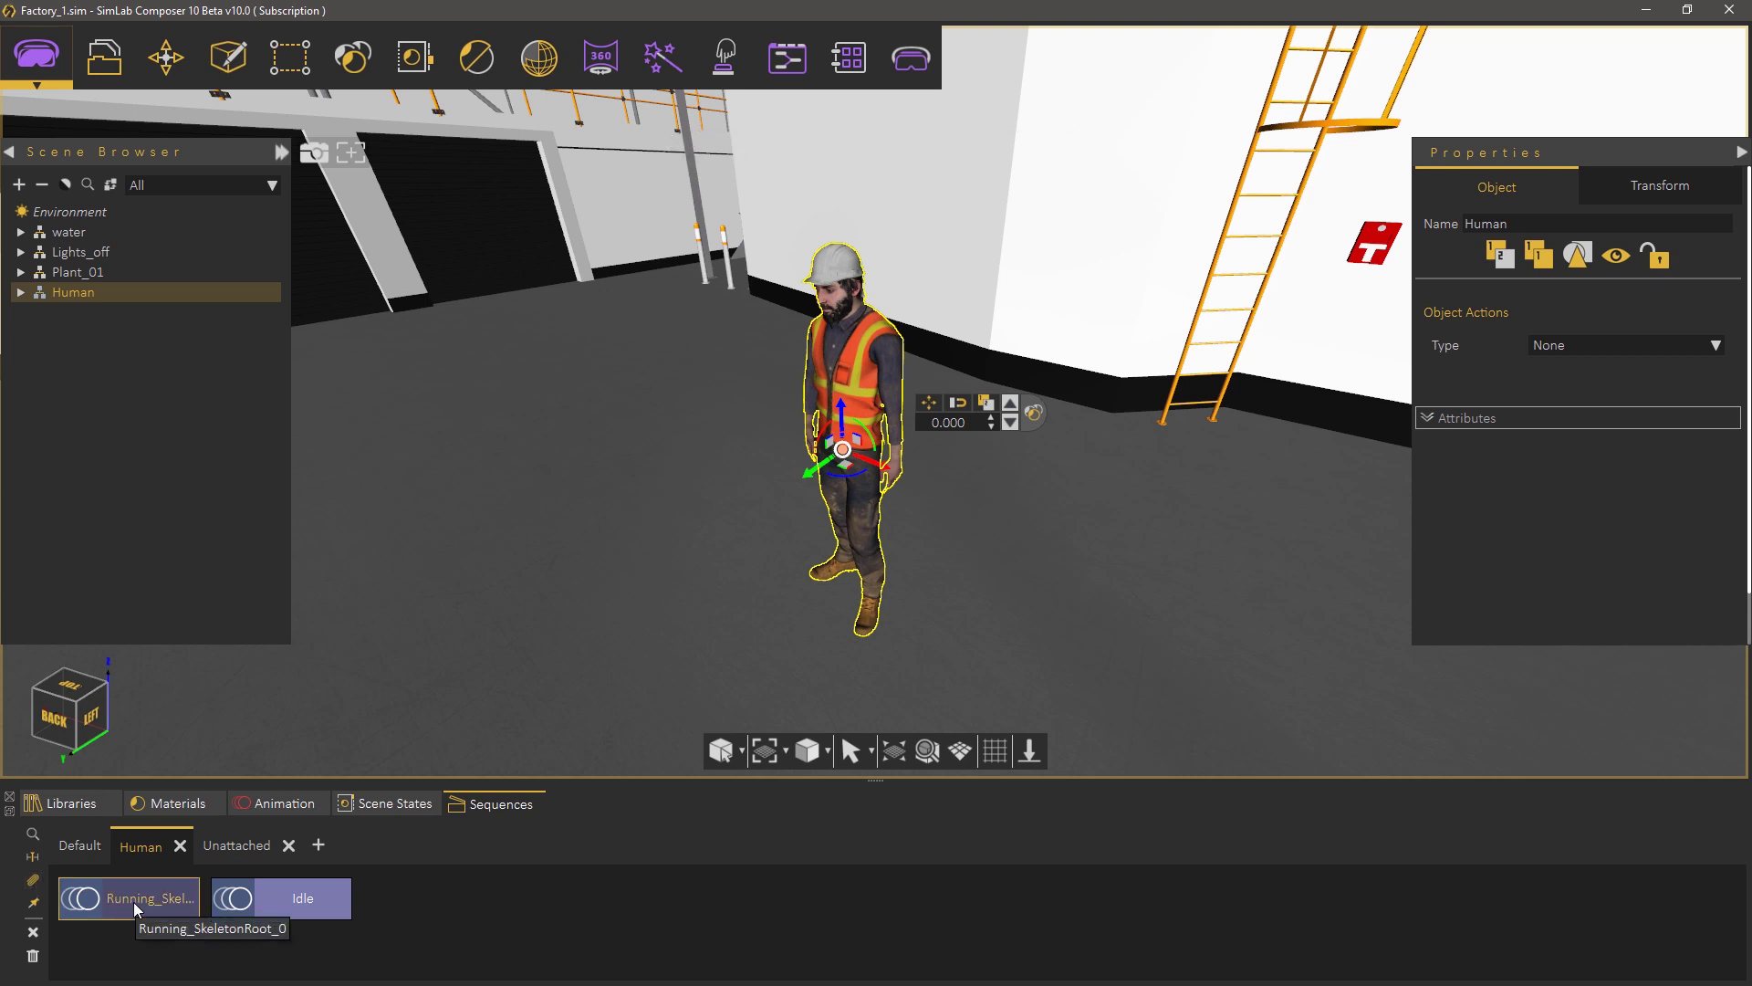
- Import Standing Thumbs Up.fbx with rigid and flex object animation included
{"action": "left_click", "coordinate": [104, 56]}
{"action": "left_click", "coordinate": [140, 356]}
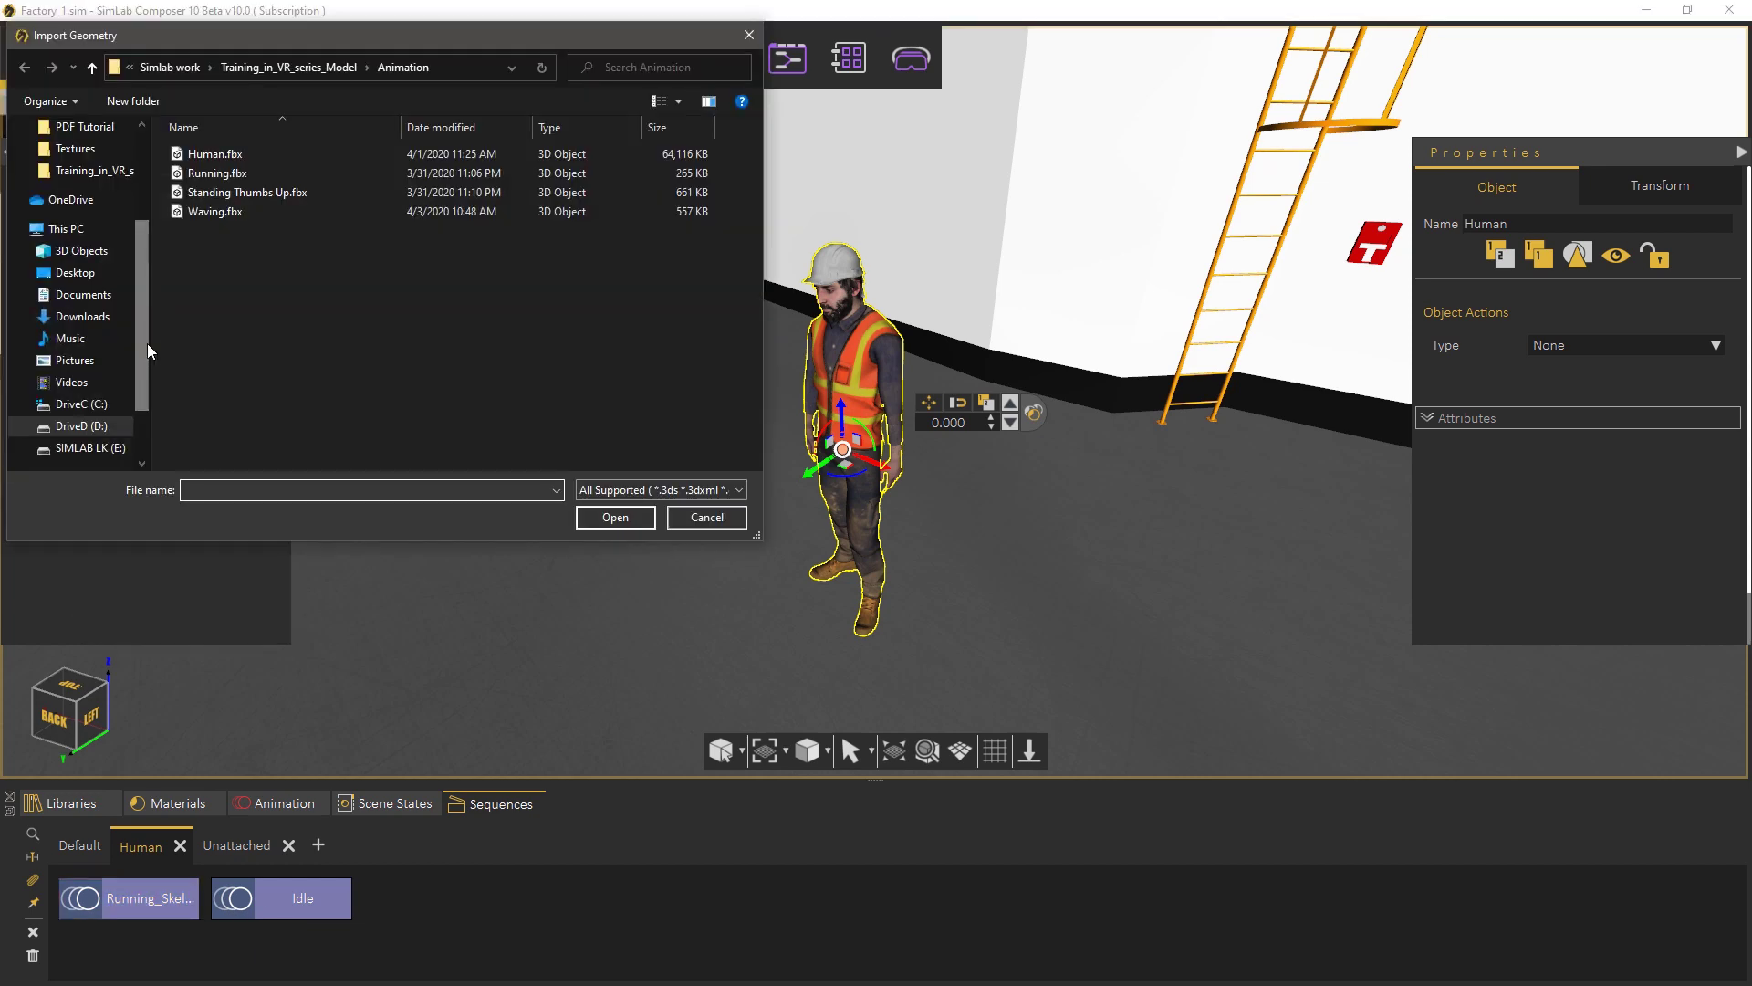
{"action": "double_click", "coordinate": [249, 191]}
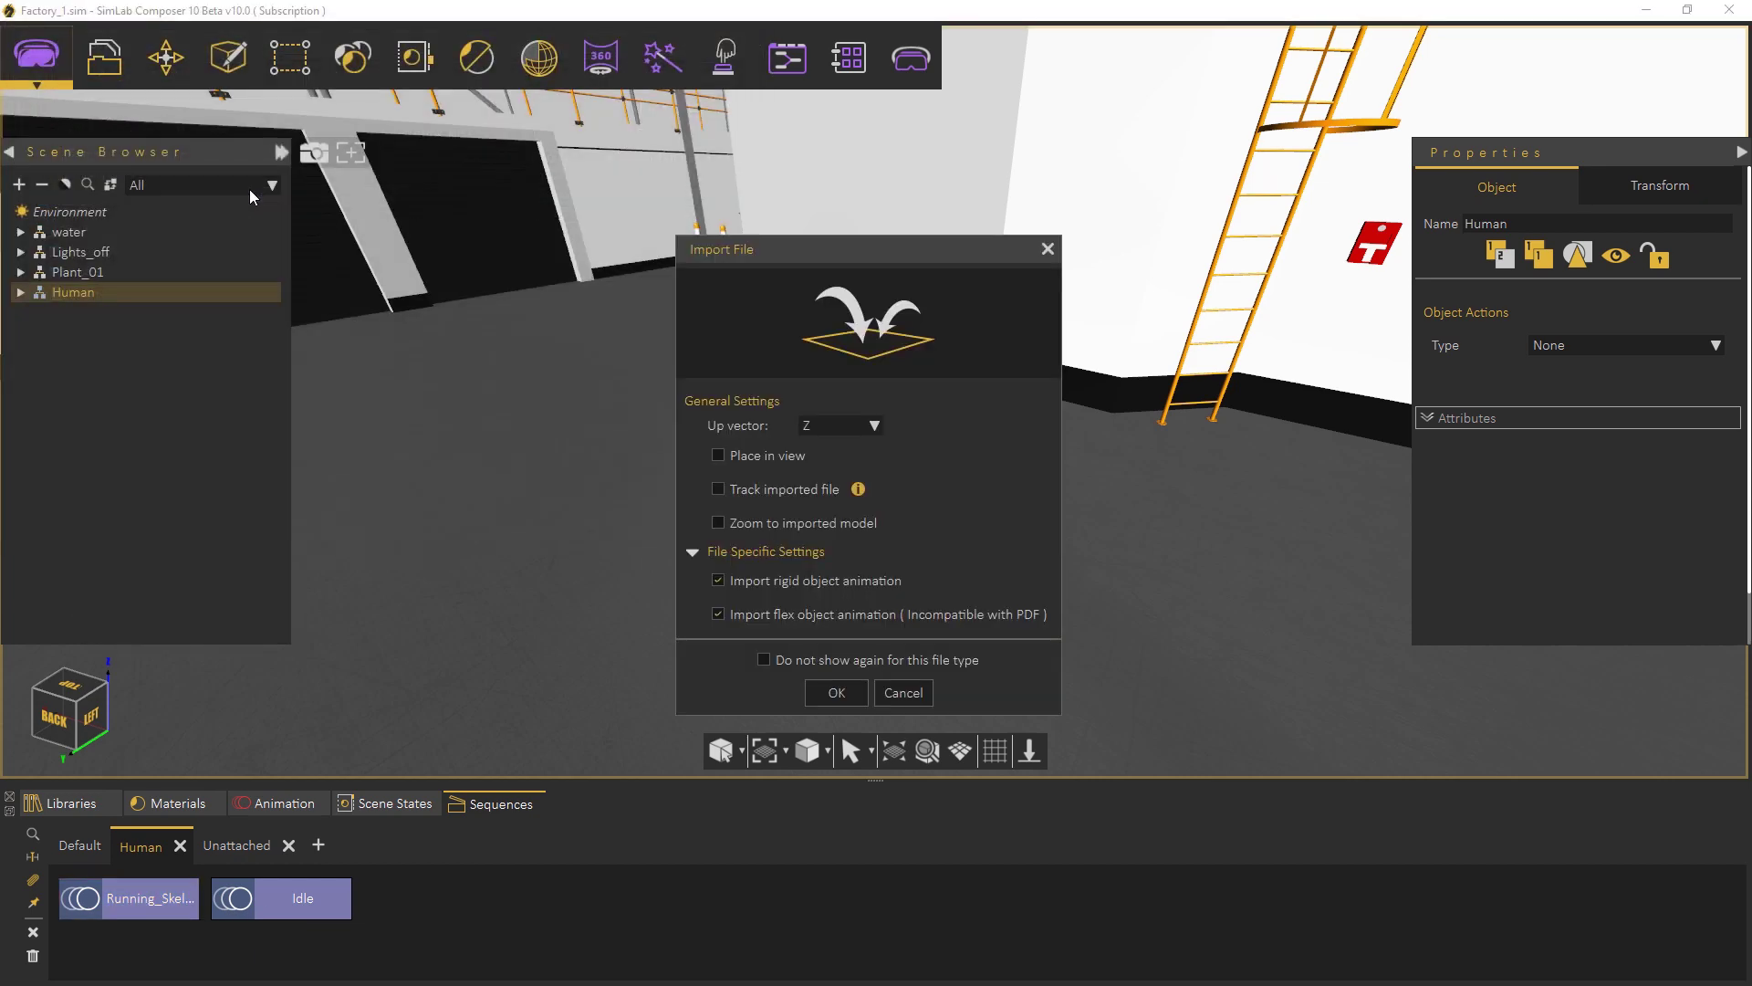
{"action": "left_click", "coordinate": [838, 686]}
- Attach the unattached Standing Thumbs Up sequence to the Human model
{"action": "left_click", "coordinate": [247, 847]}
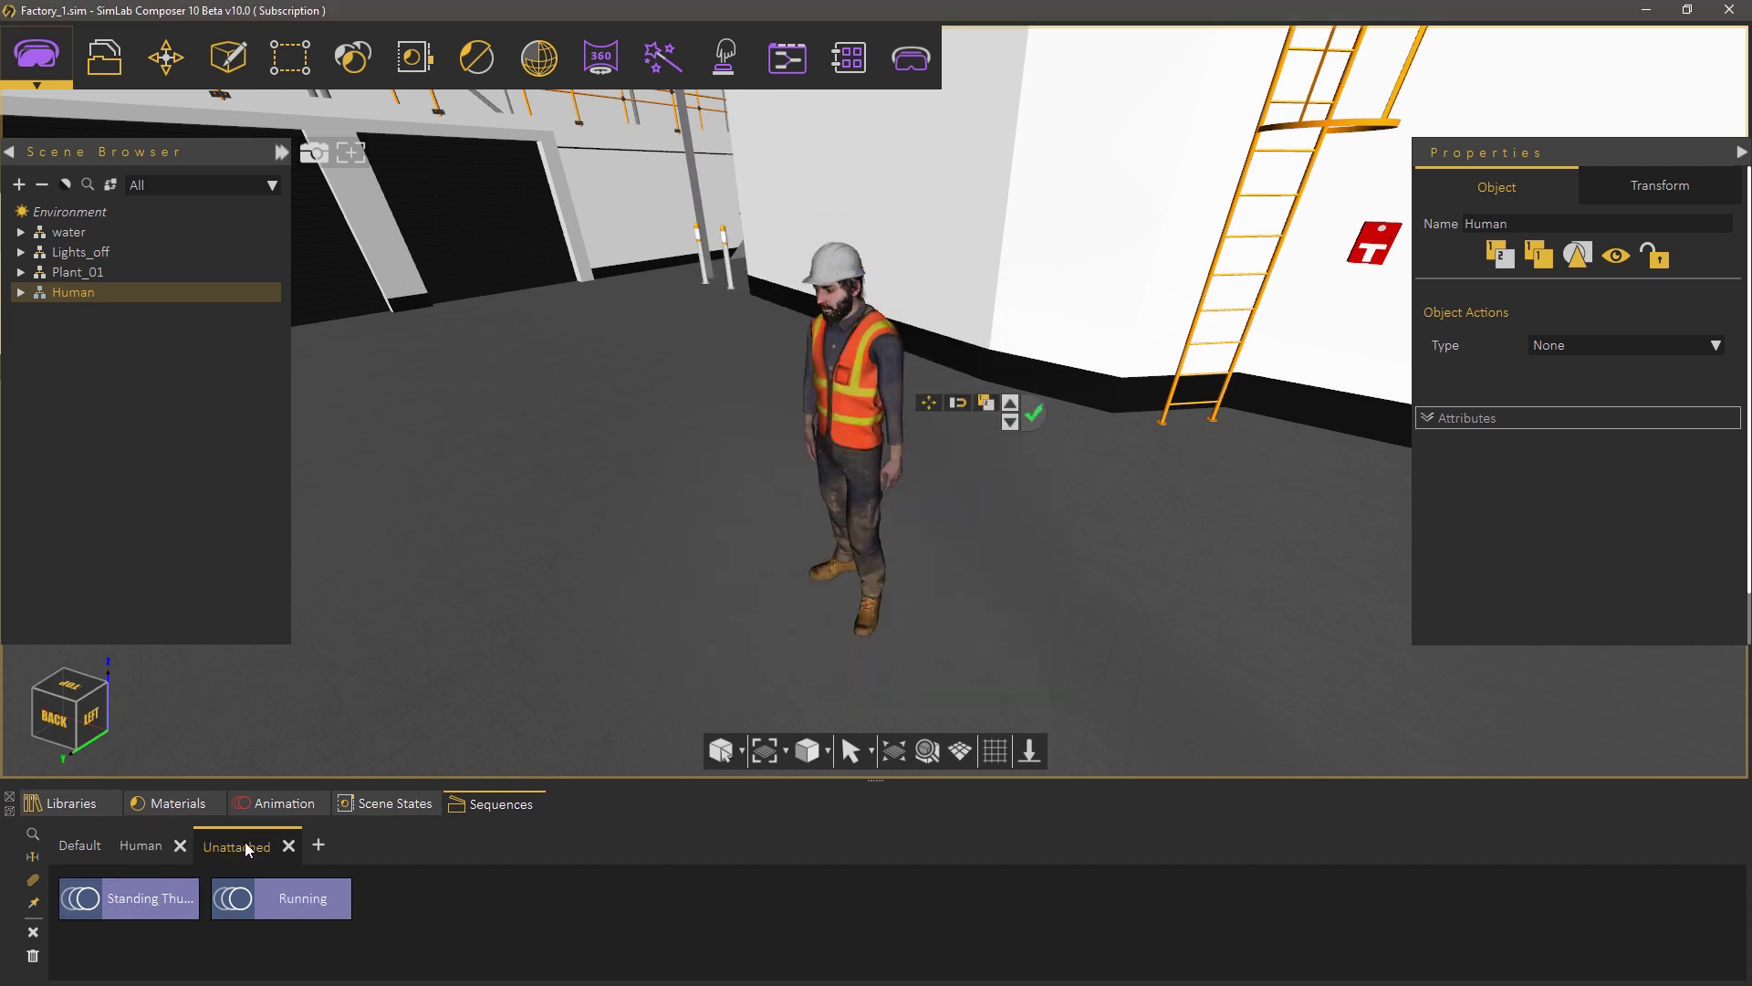
{"action": "left_click", "coordinate": [52, 290]}
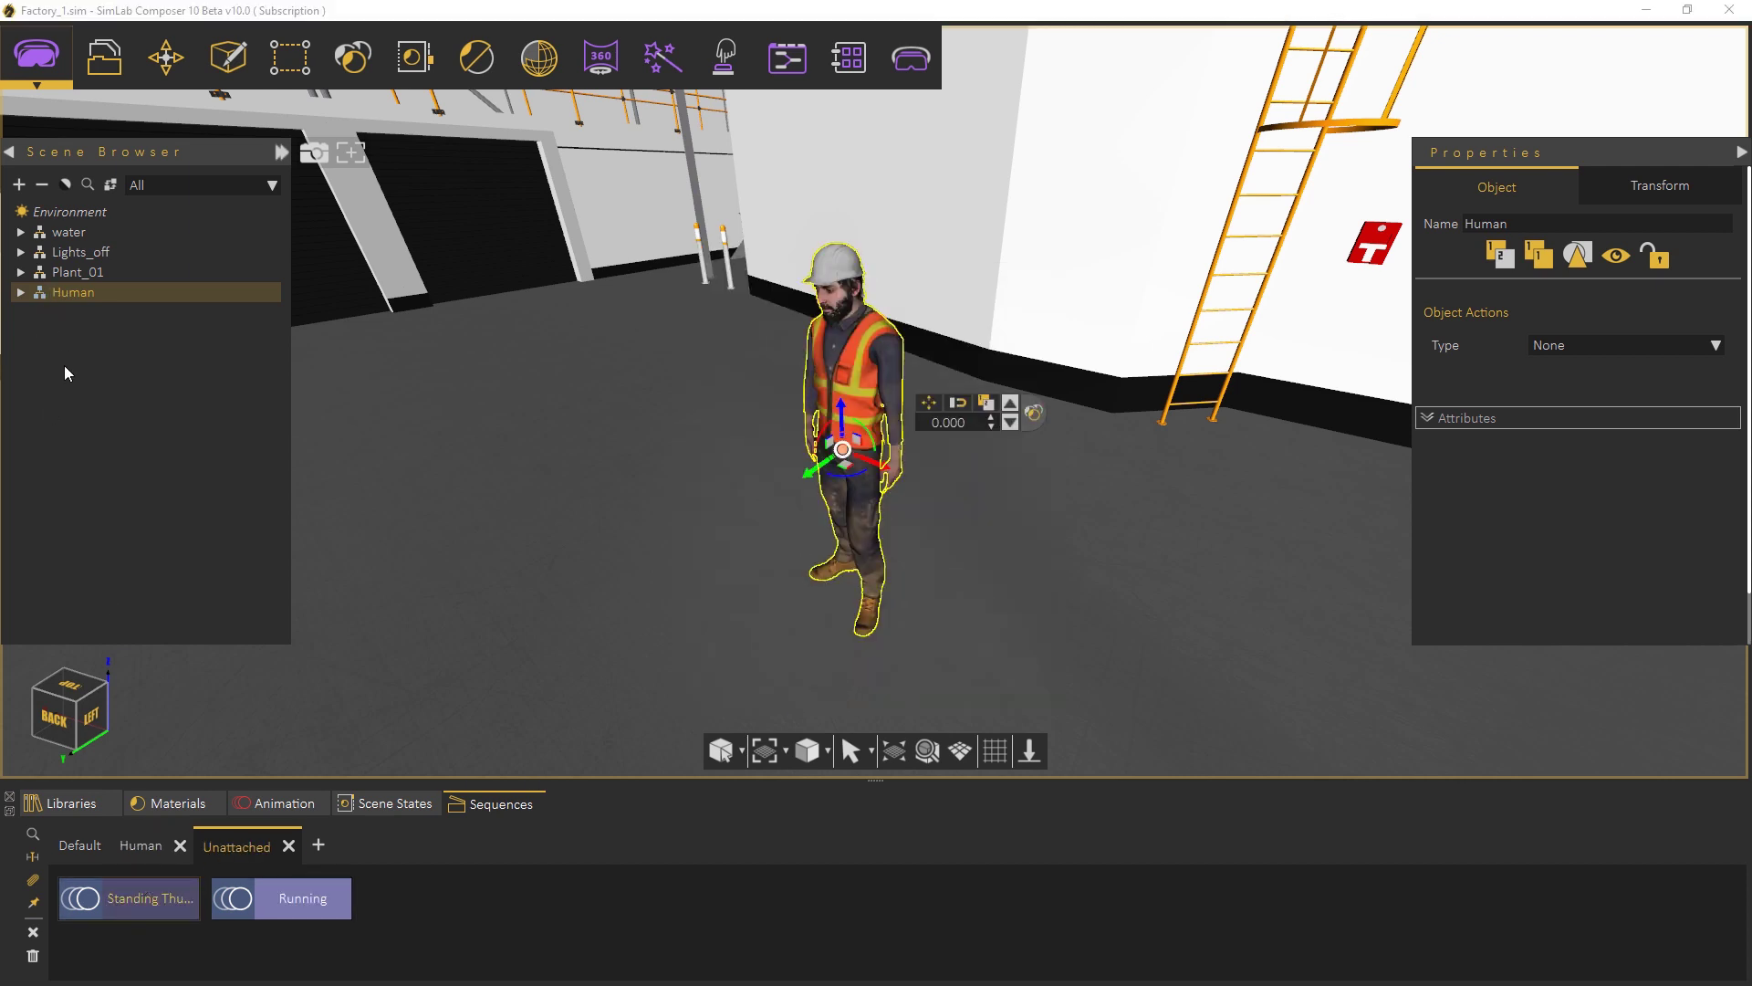
{"action": "left_click", "coordinate": [34, 854]}
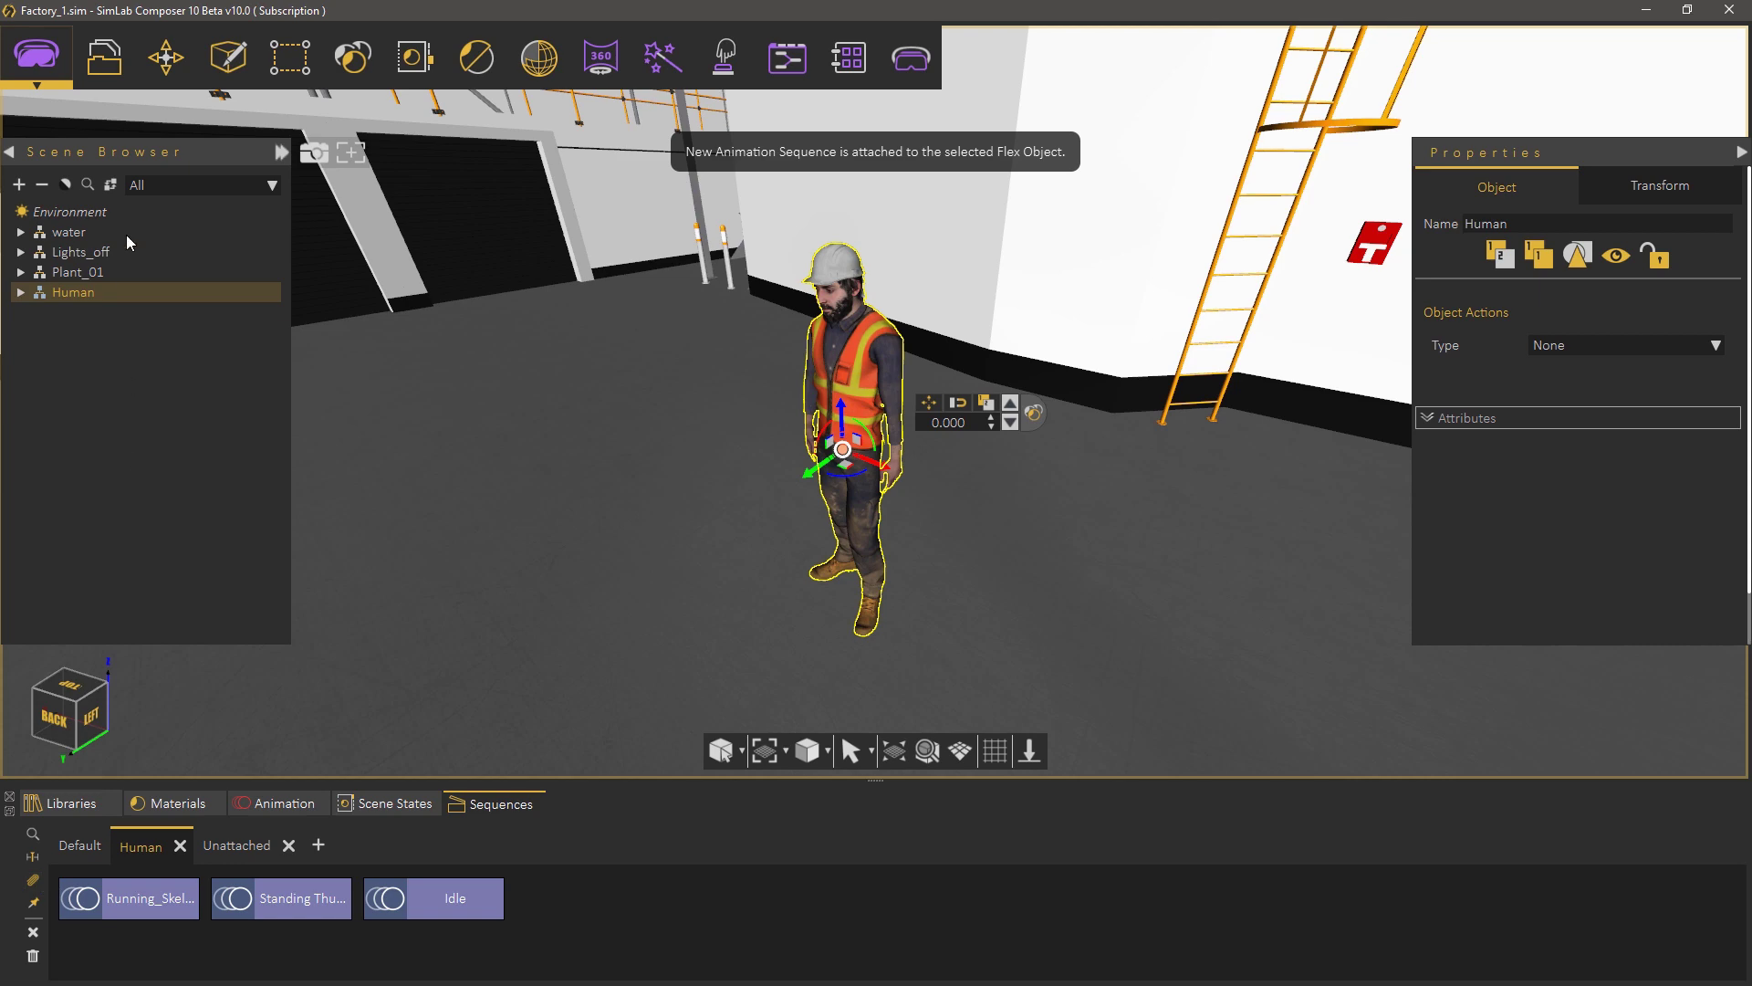
- Import Waving.fbx from the Animation folder
{"action": "left_click", "coordinate": [104, 58]}
{"action": "left_click", "coordinate": [135, 352]}
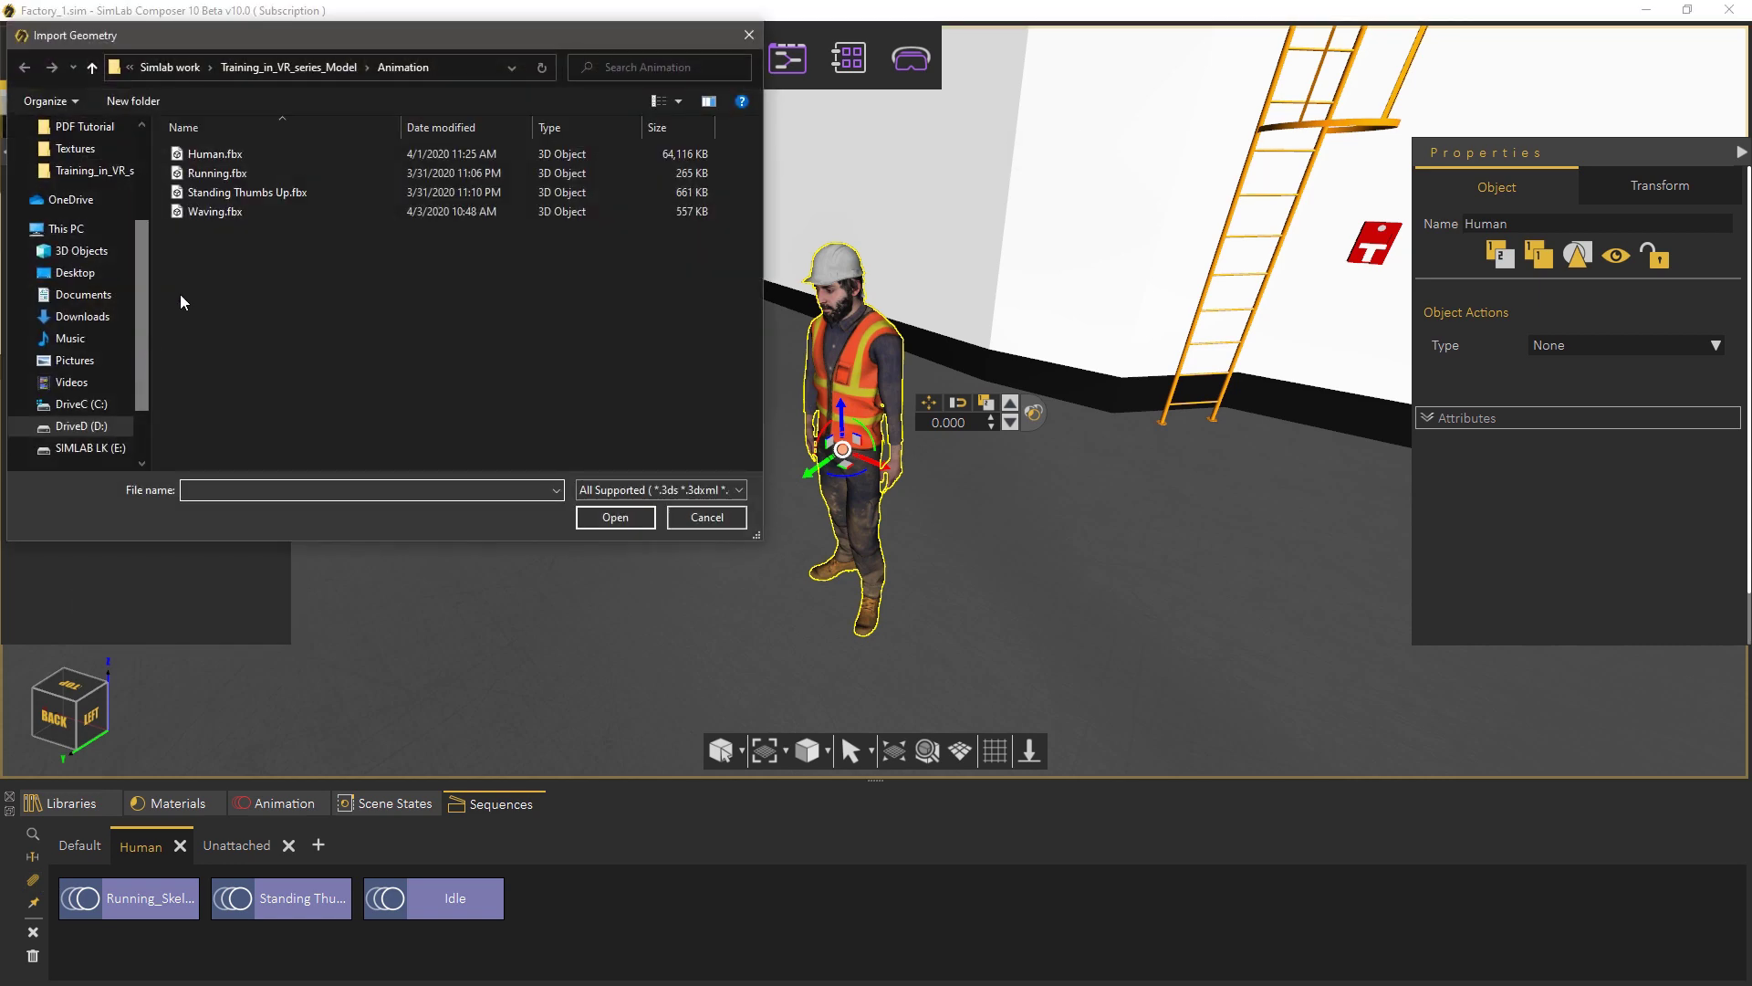
{"action": "double_click", "coordinate": [214, 211]}
{"action": "left_click", "coordinate": [823, 694]}
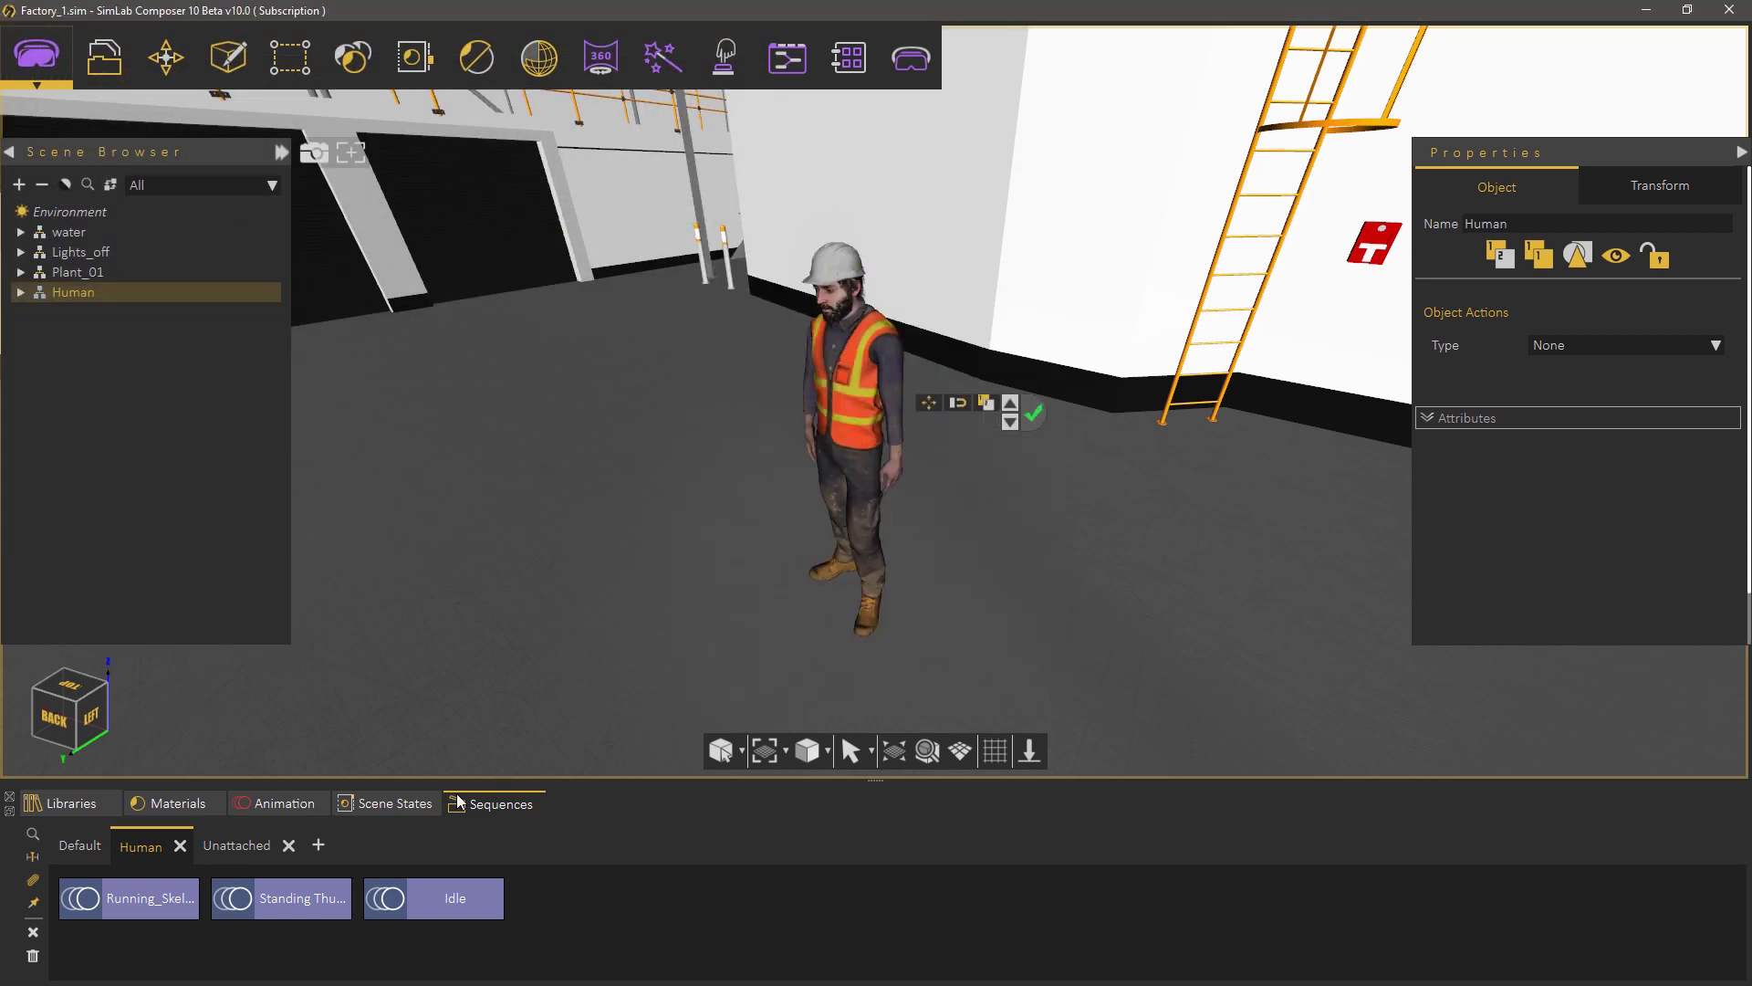
- Attach the unattached Waving sequence to the Human model
{"action": "left_click", "coordinate": [243, 847]}
{"action": "left_click", "coordinate": [261, 892]}
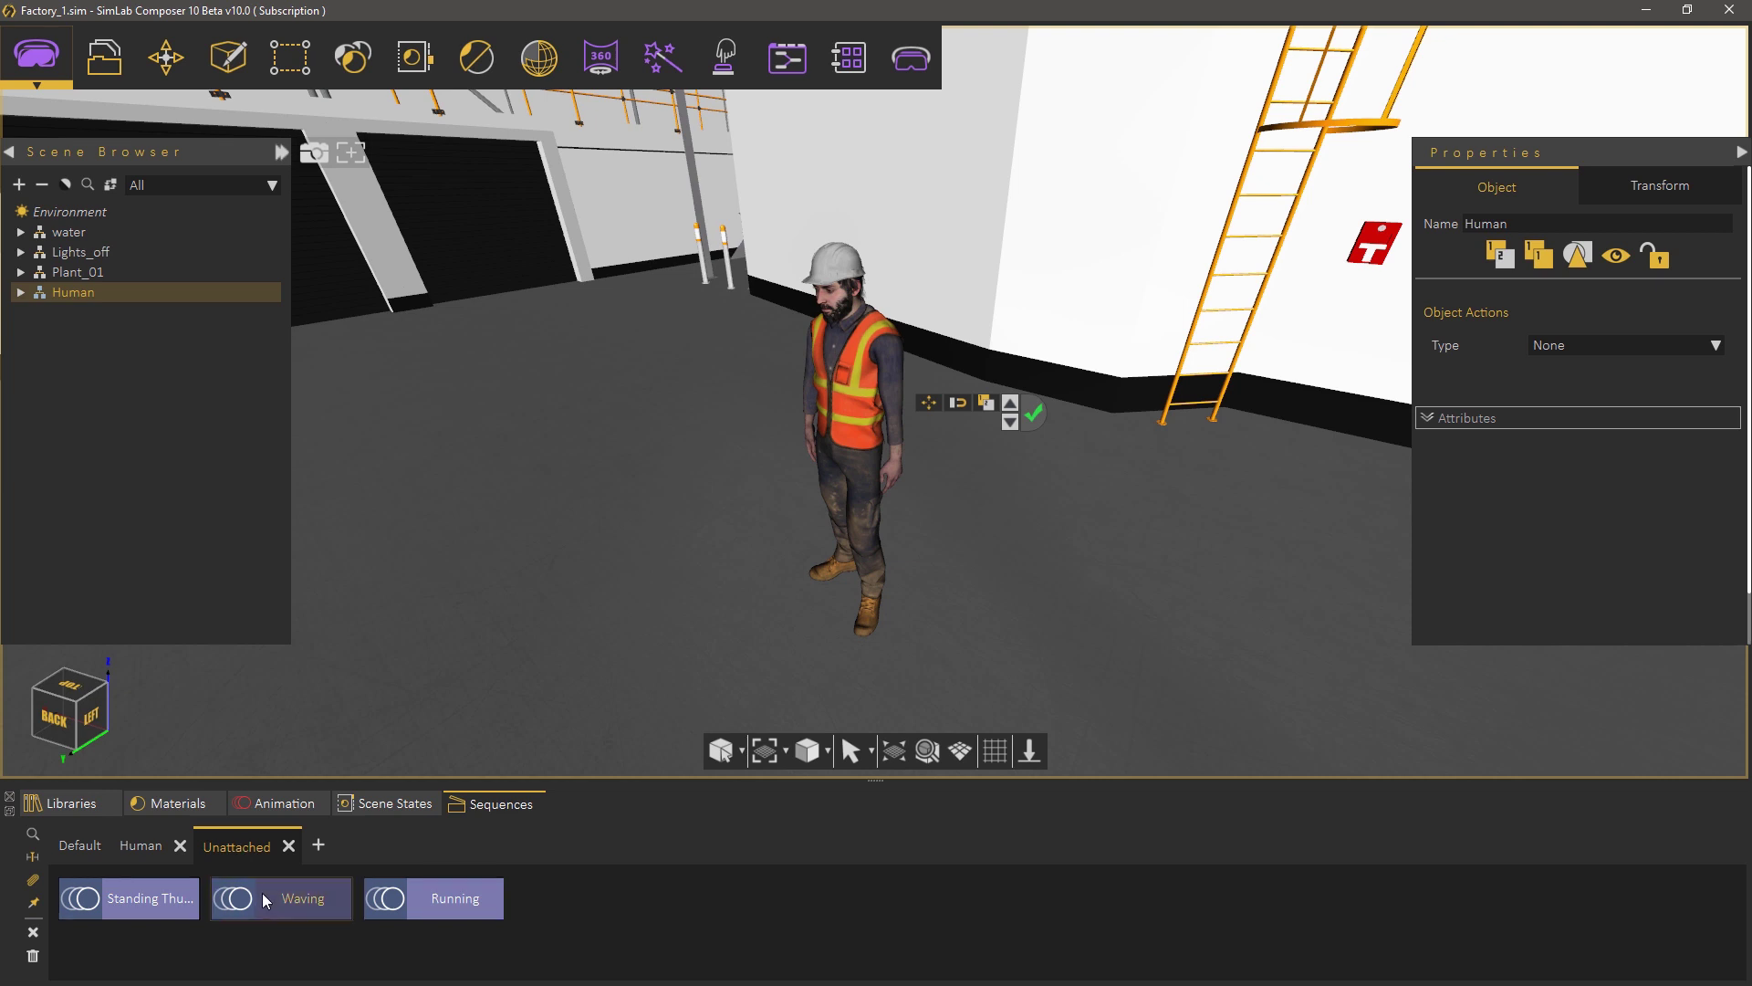
{"action": "left_click", "coordinate": [104, 291]}
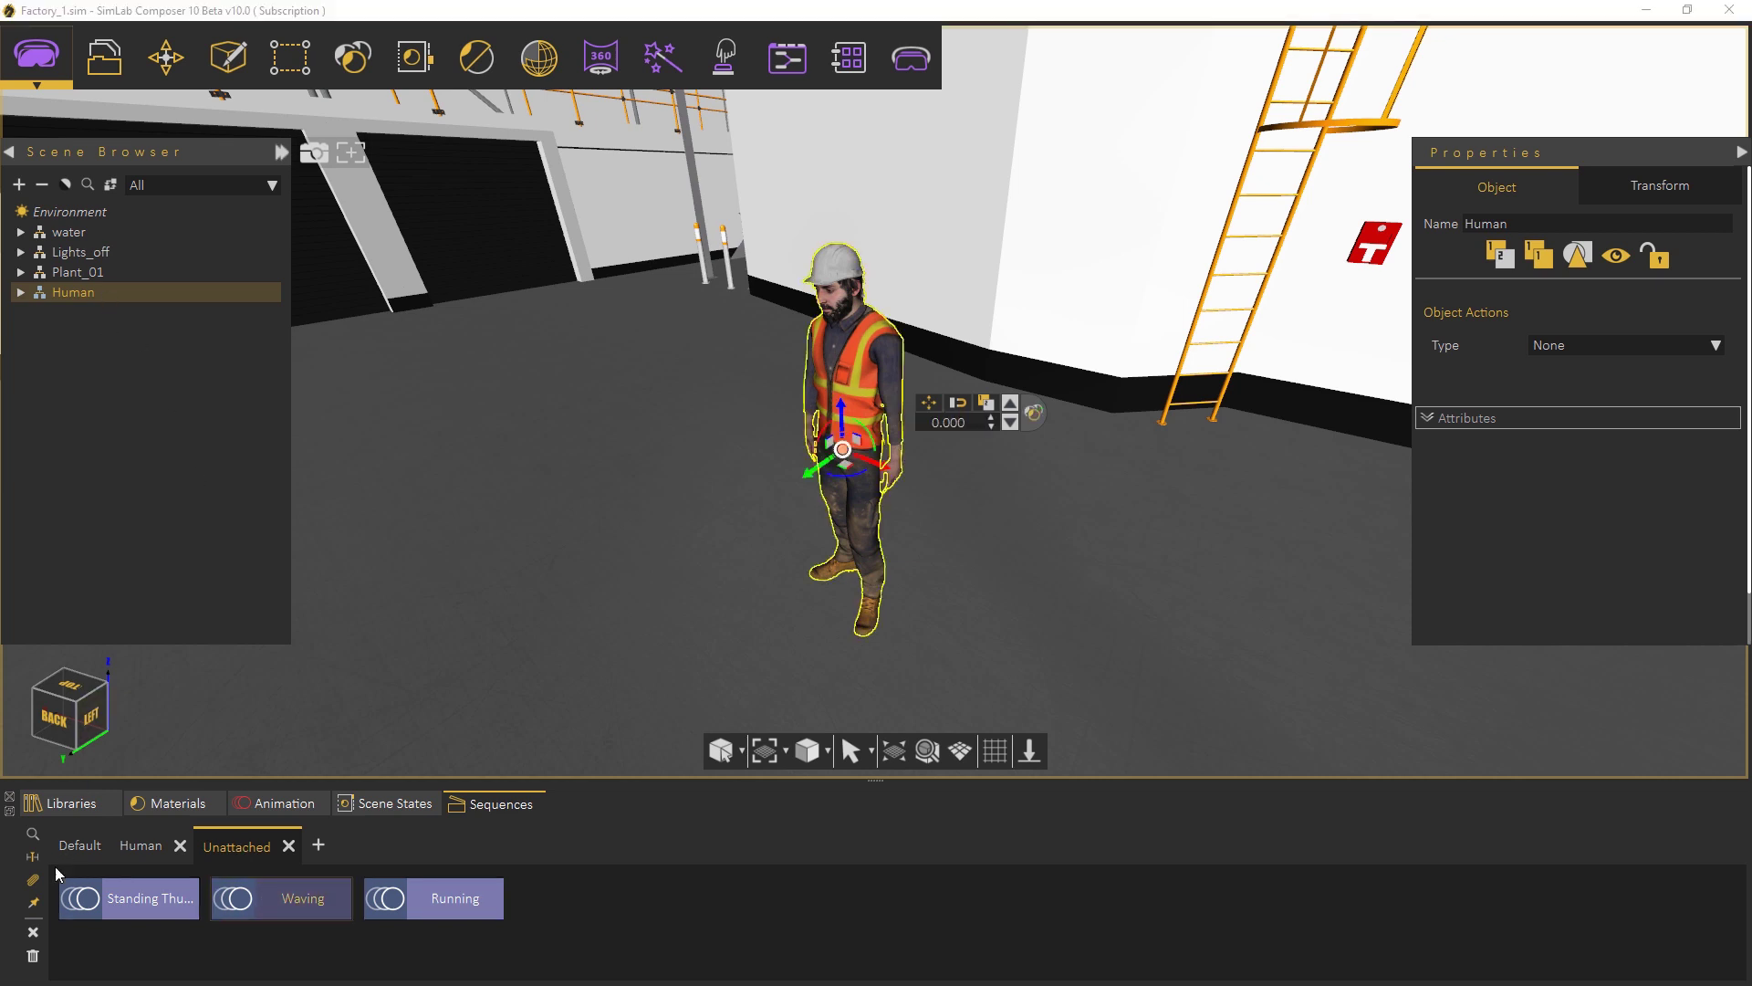
{"action": "left_click", "coordinate": [34, 878]}
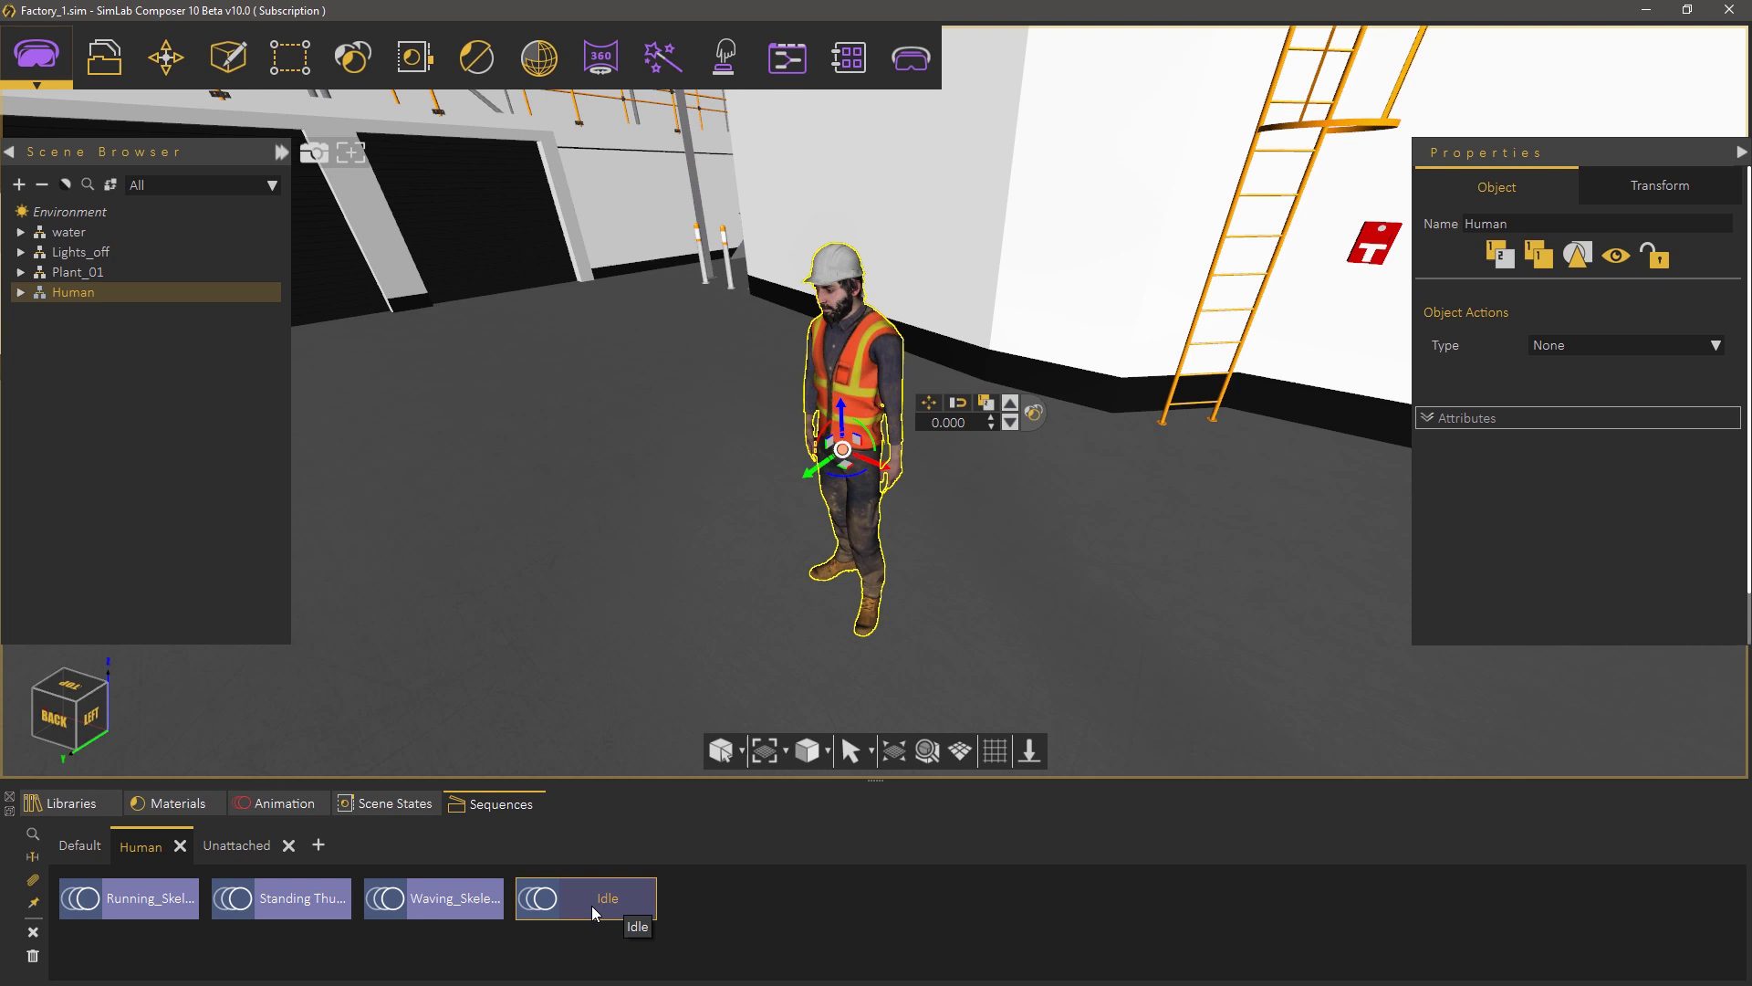
- Play the Human group's Standing Thumbs Up, Running and Waving sequences to check the character's motions
{"action": "left_click", "coordinate": [234, 899]}
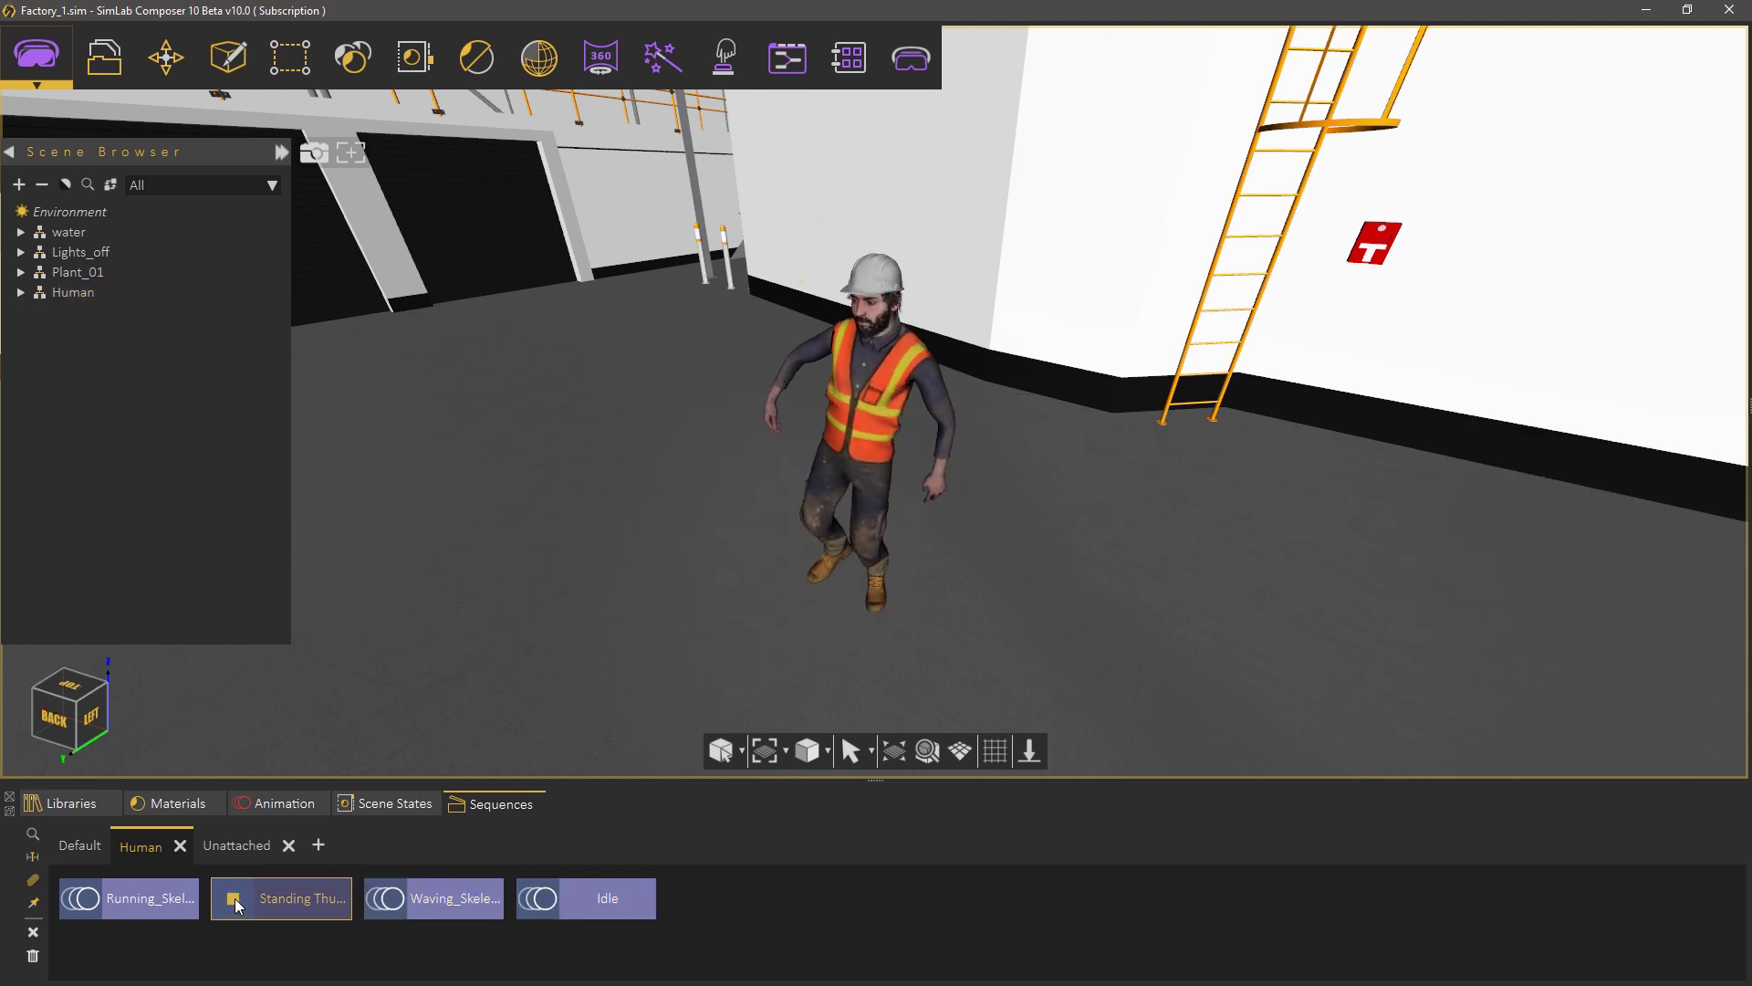
{"action": "left_click", "coordinate": [84, 900]}
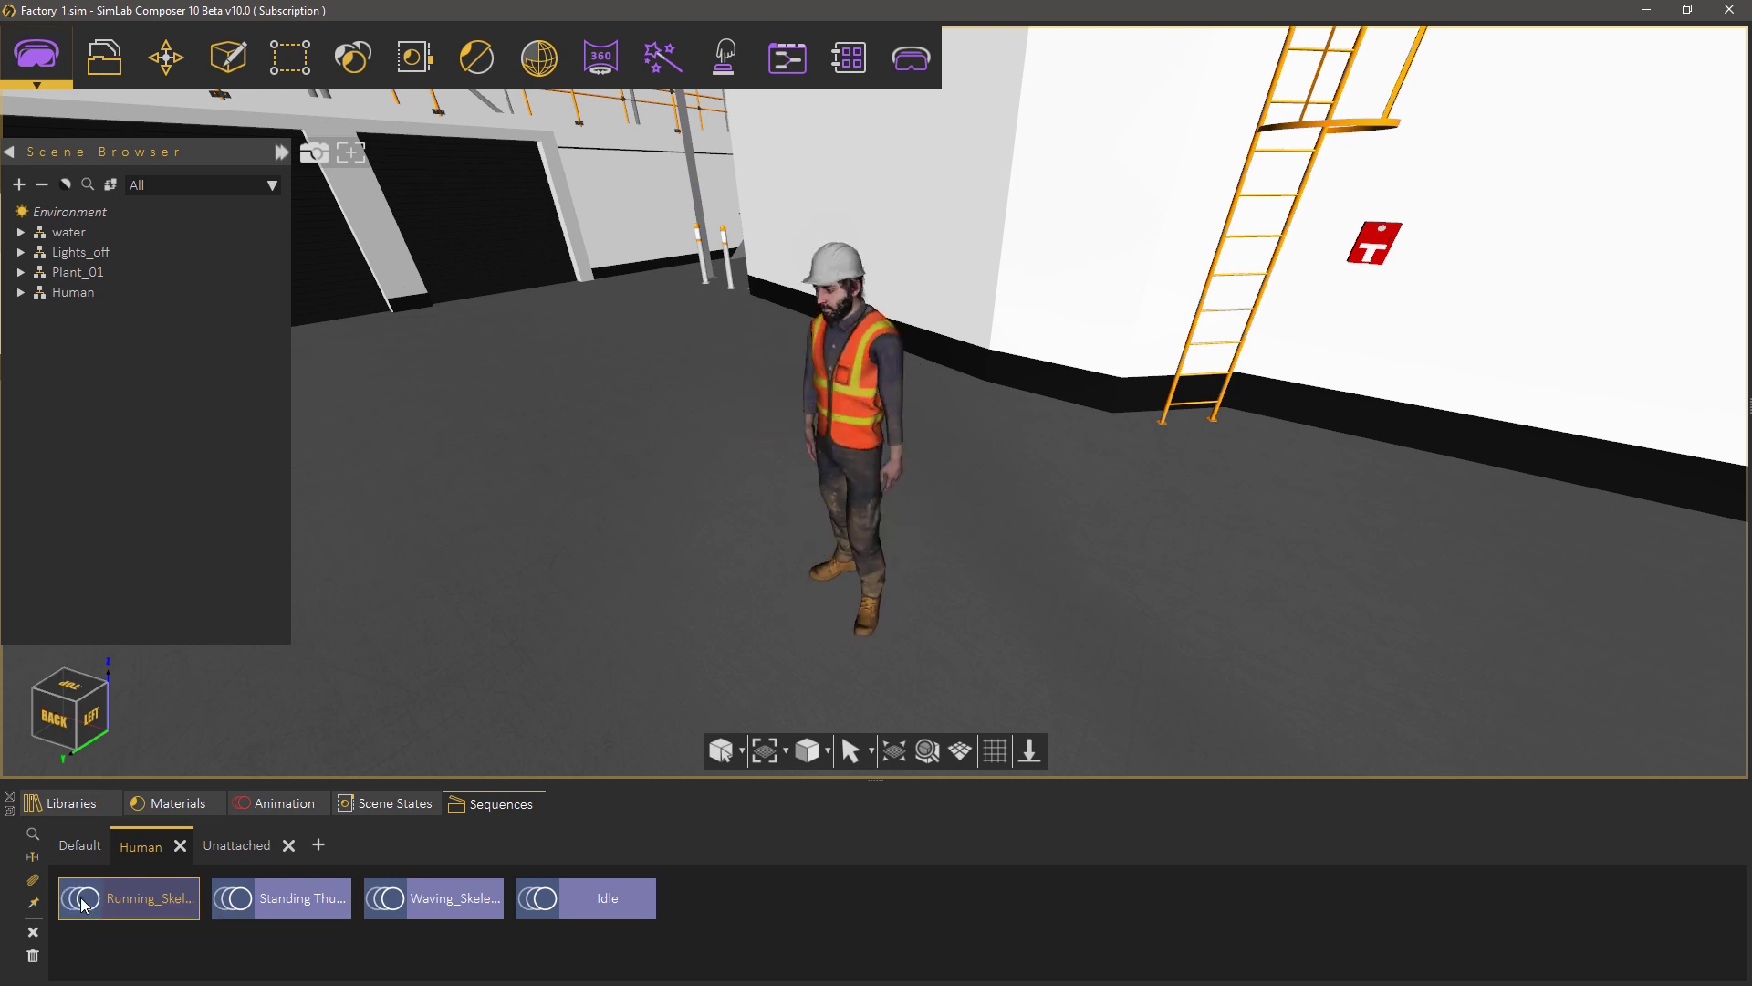
{"action": "left_click", "coordinate": [384, 901]}
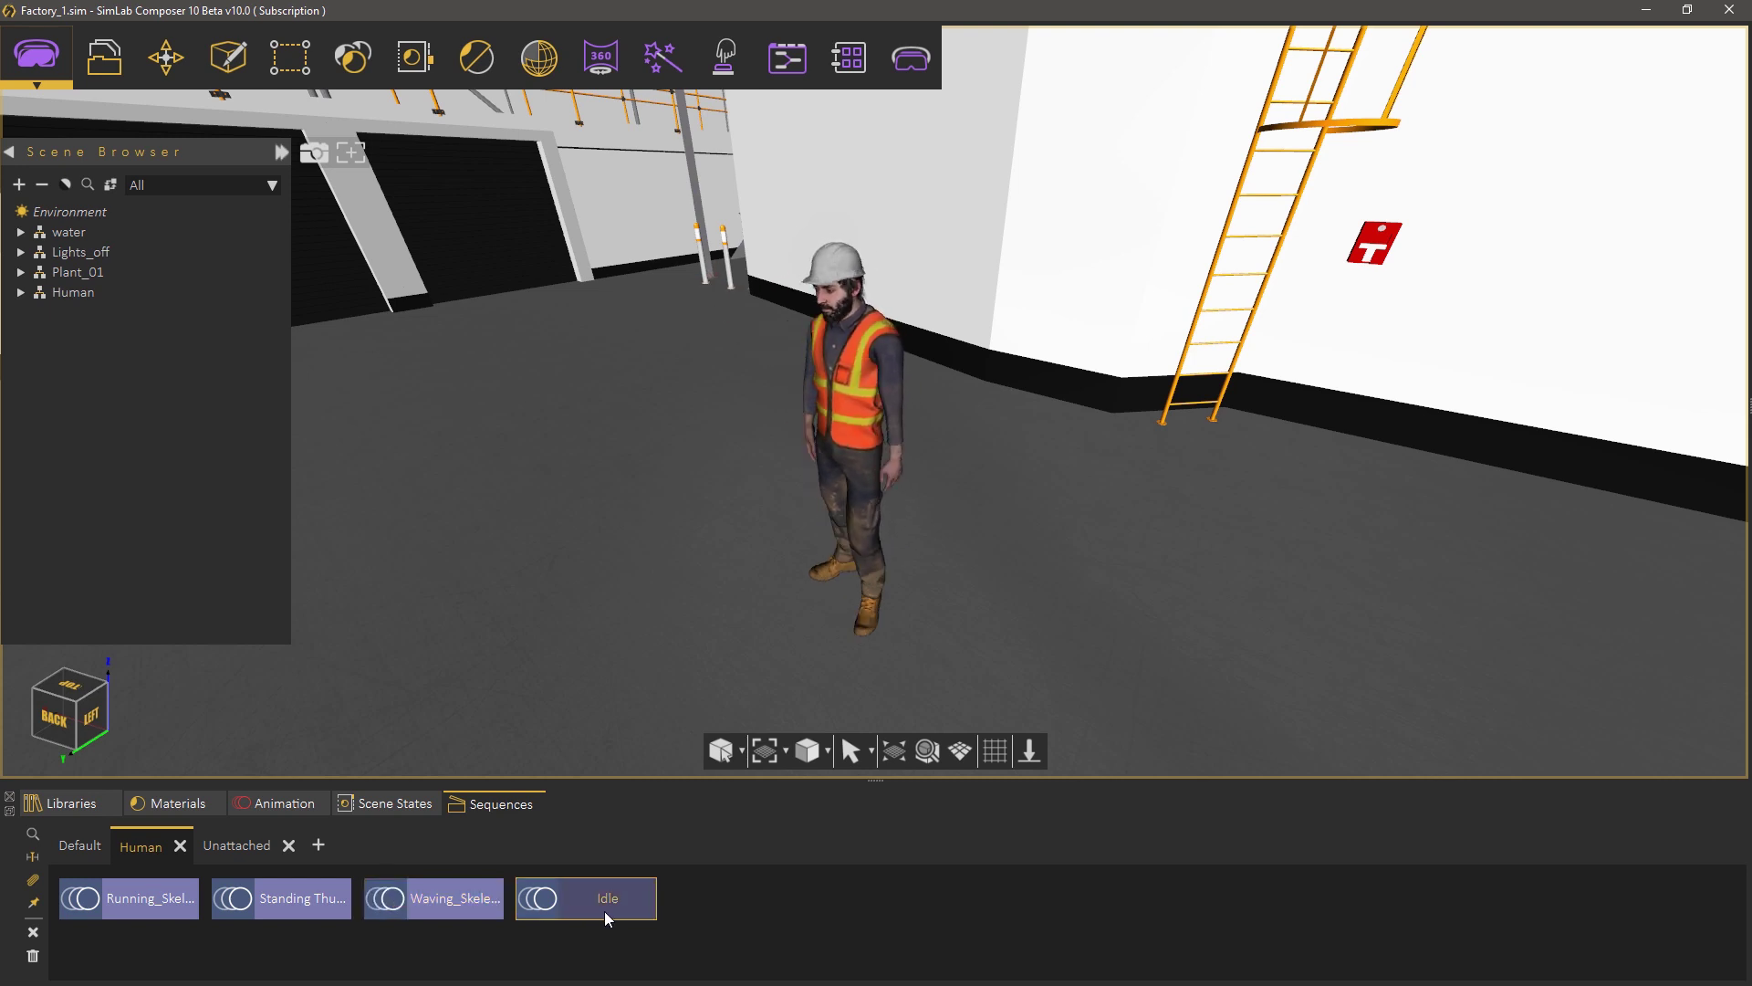
- Insert the Human group's Idle sequence on the animation timeline at the current frame, repeated 1 time without blending
{"action": "left_click_drag", "start_coordinate": [604, 912], "coordinate": [692, 532]}
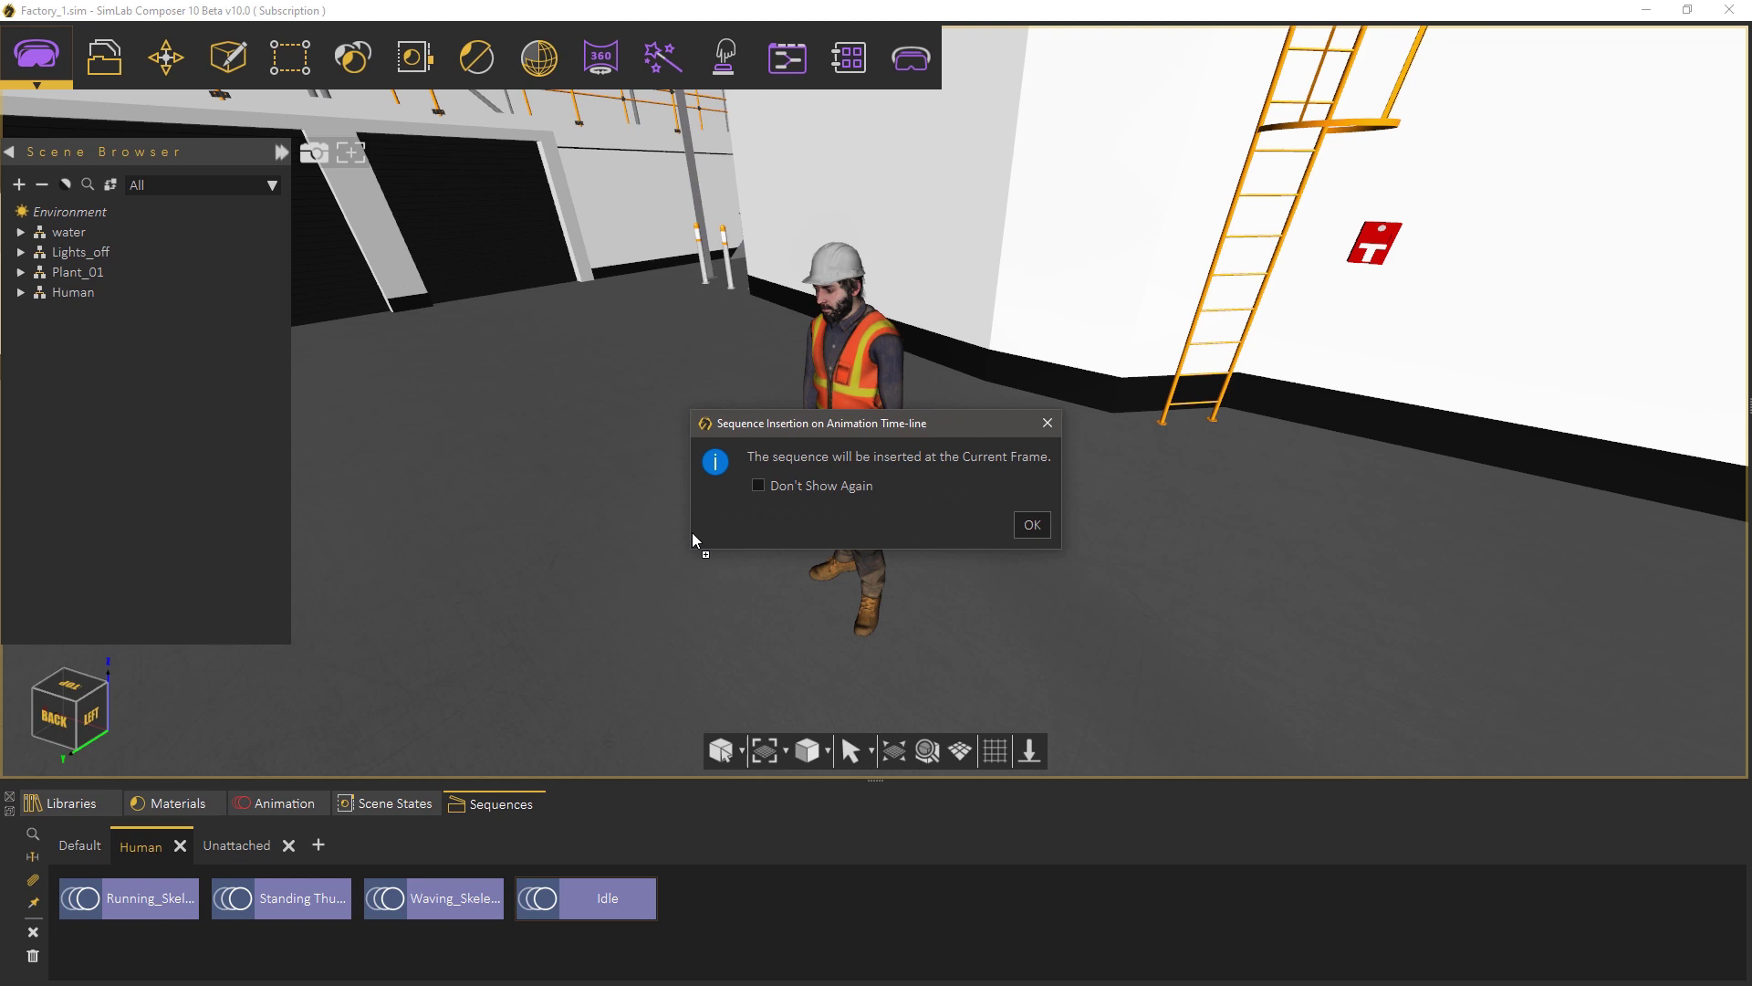
{"action": "left_click", "coordinate": [1023, 529]}
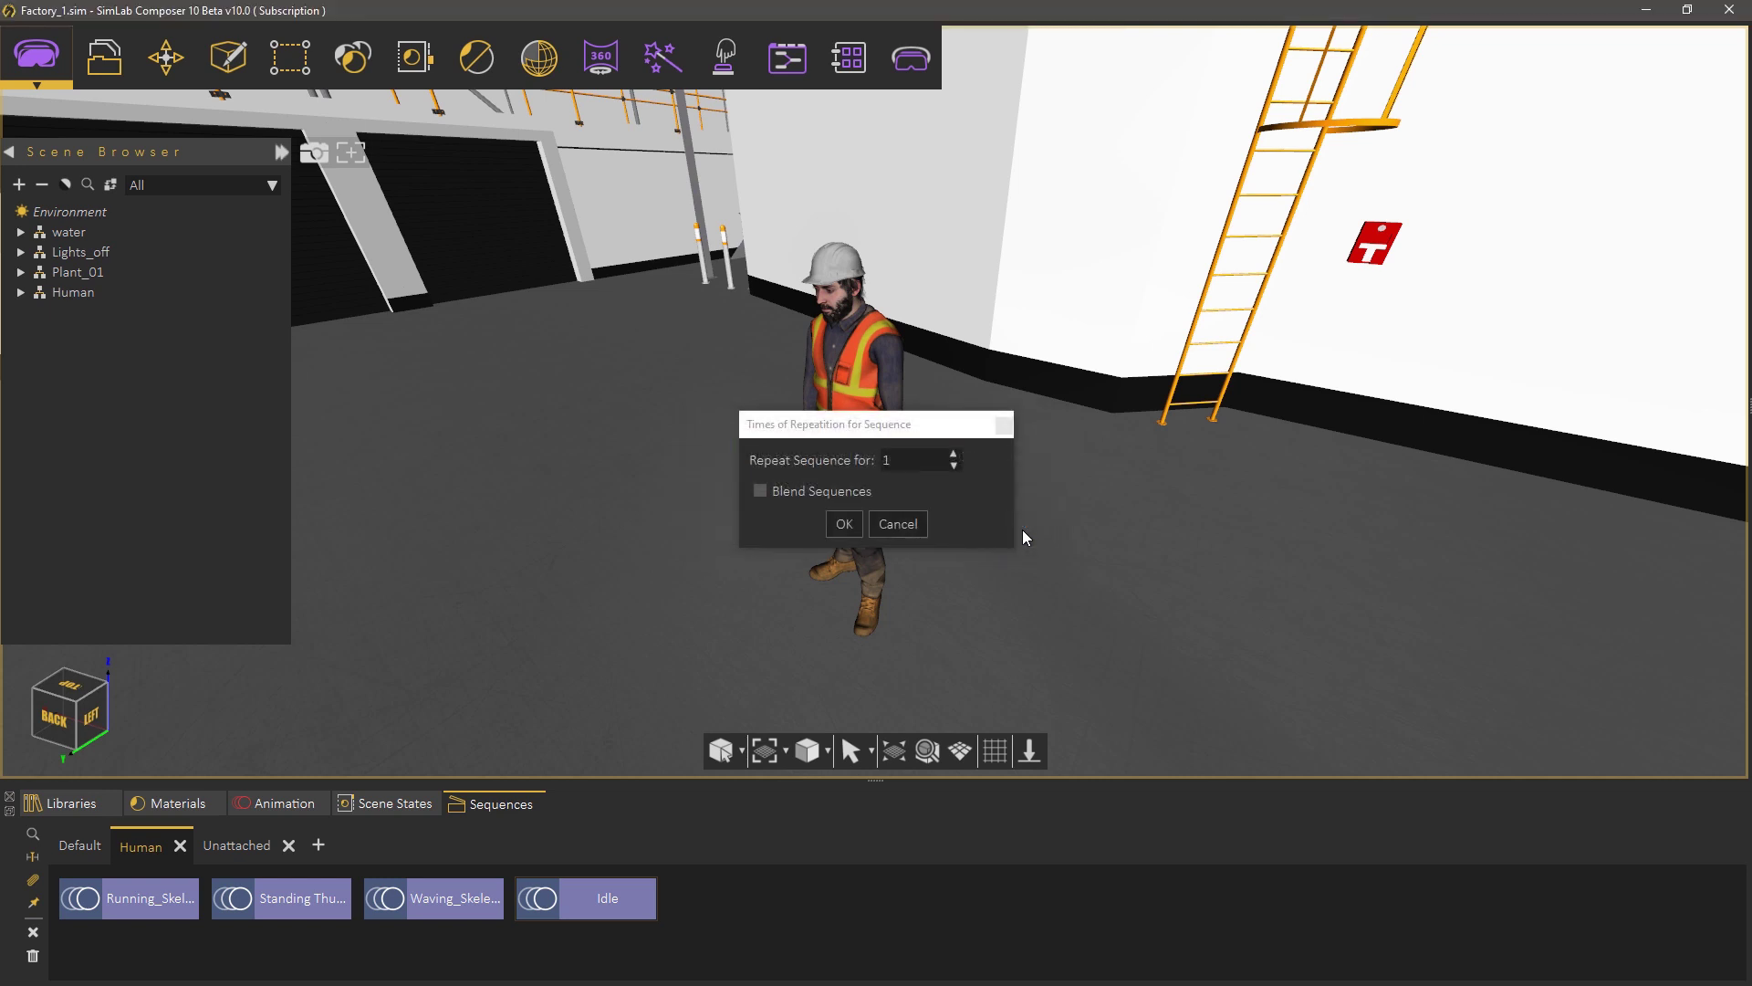
{"action": "left_click", "coordinate": [1005, 520]}
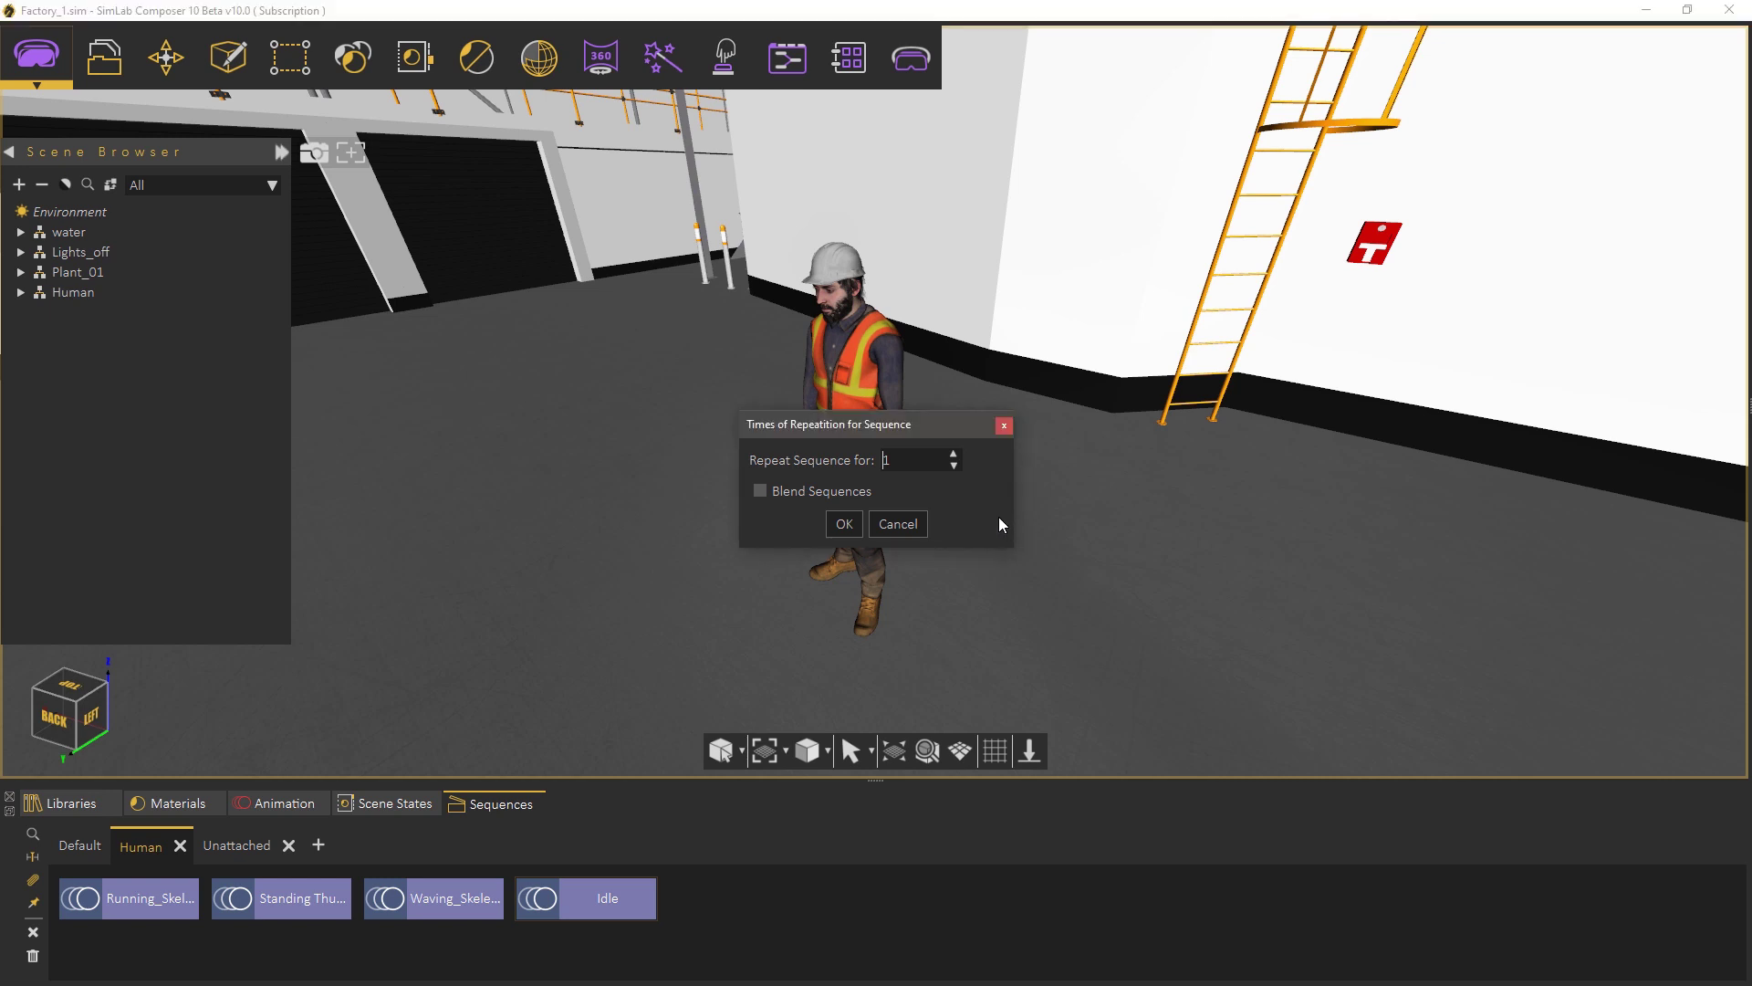
{"action": "left_click", "coordinate": [845, 524]}
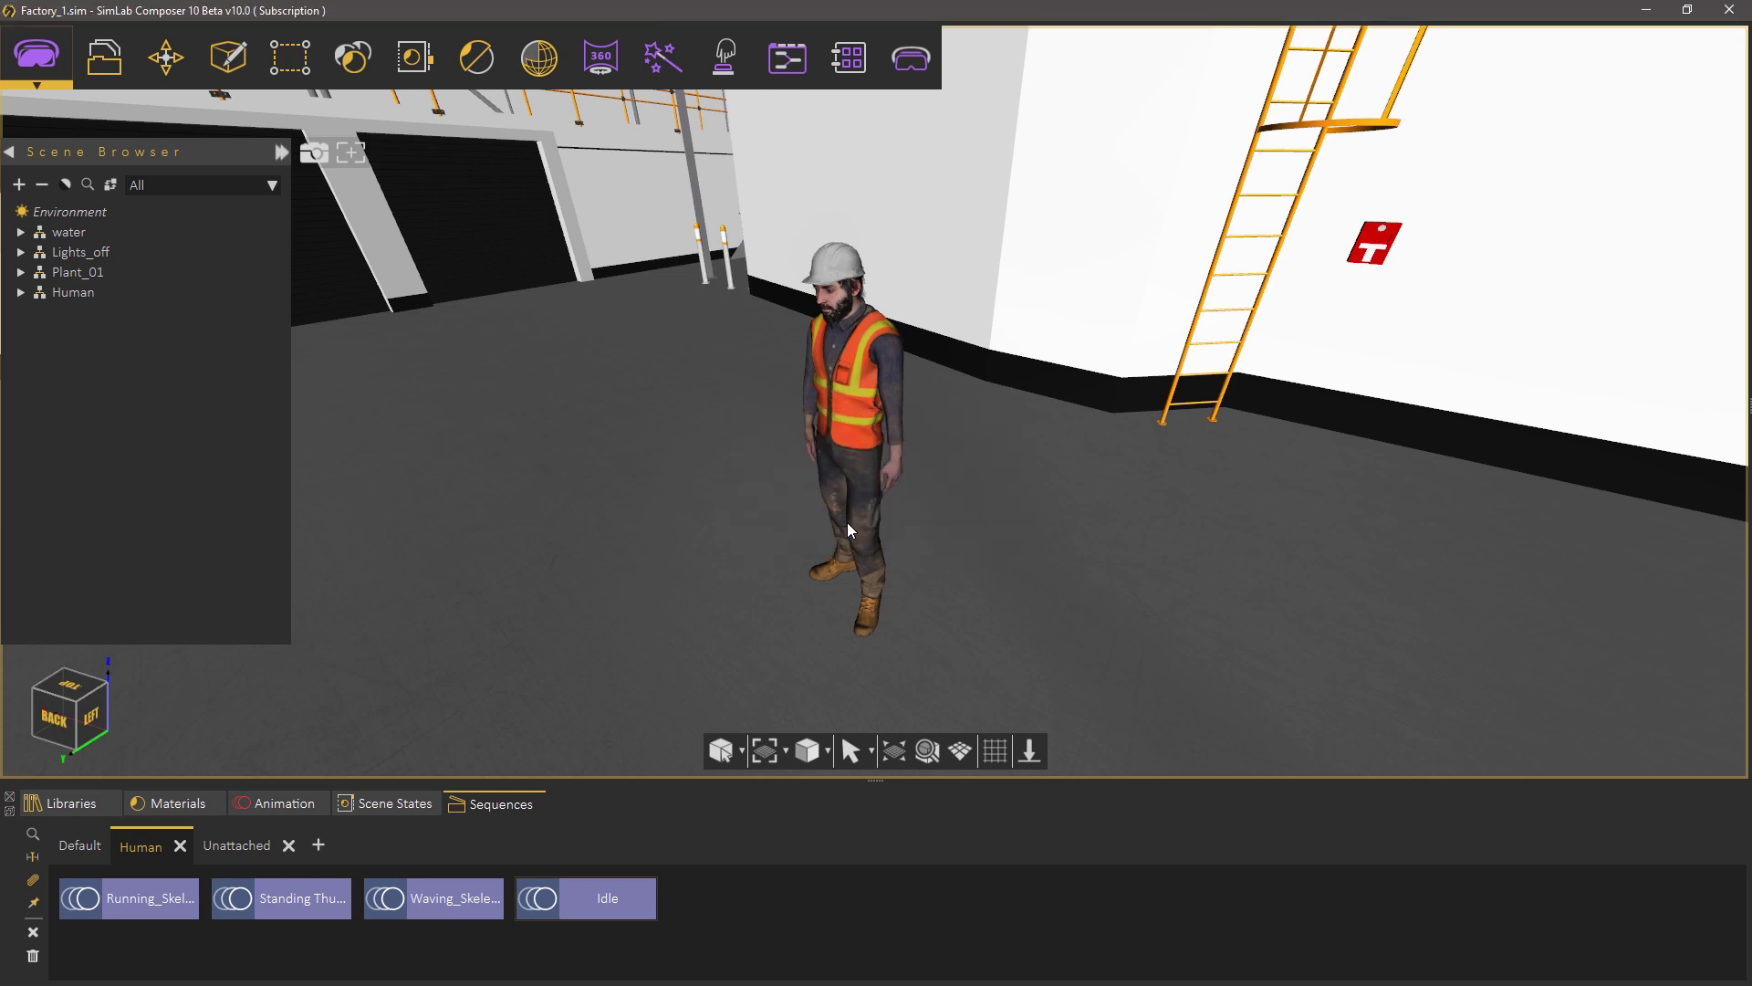
- Extend the end of the animation timeline's range to frame 1965
{"action": "left_click", "coordinate": [283, 805]}
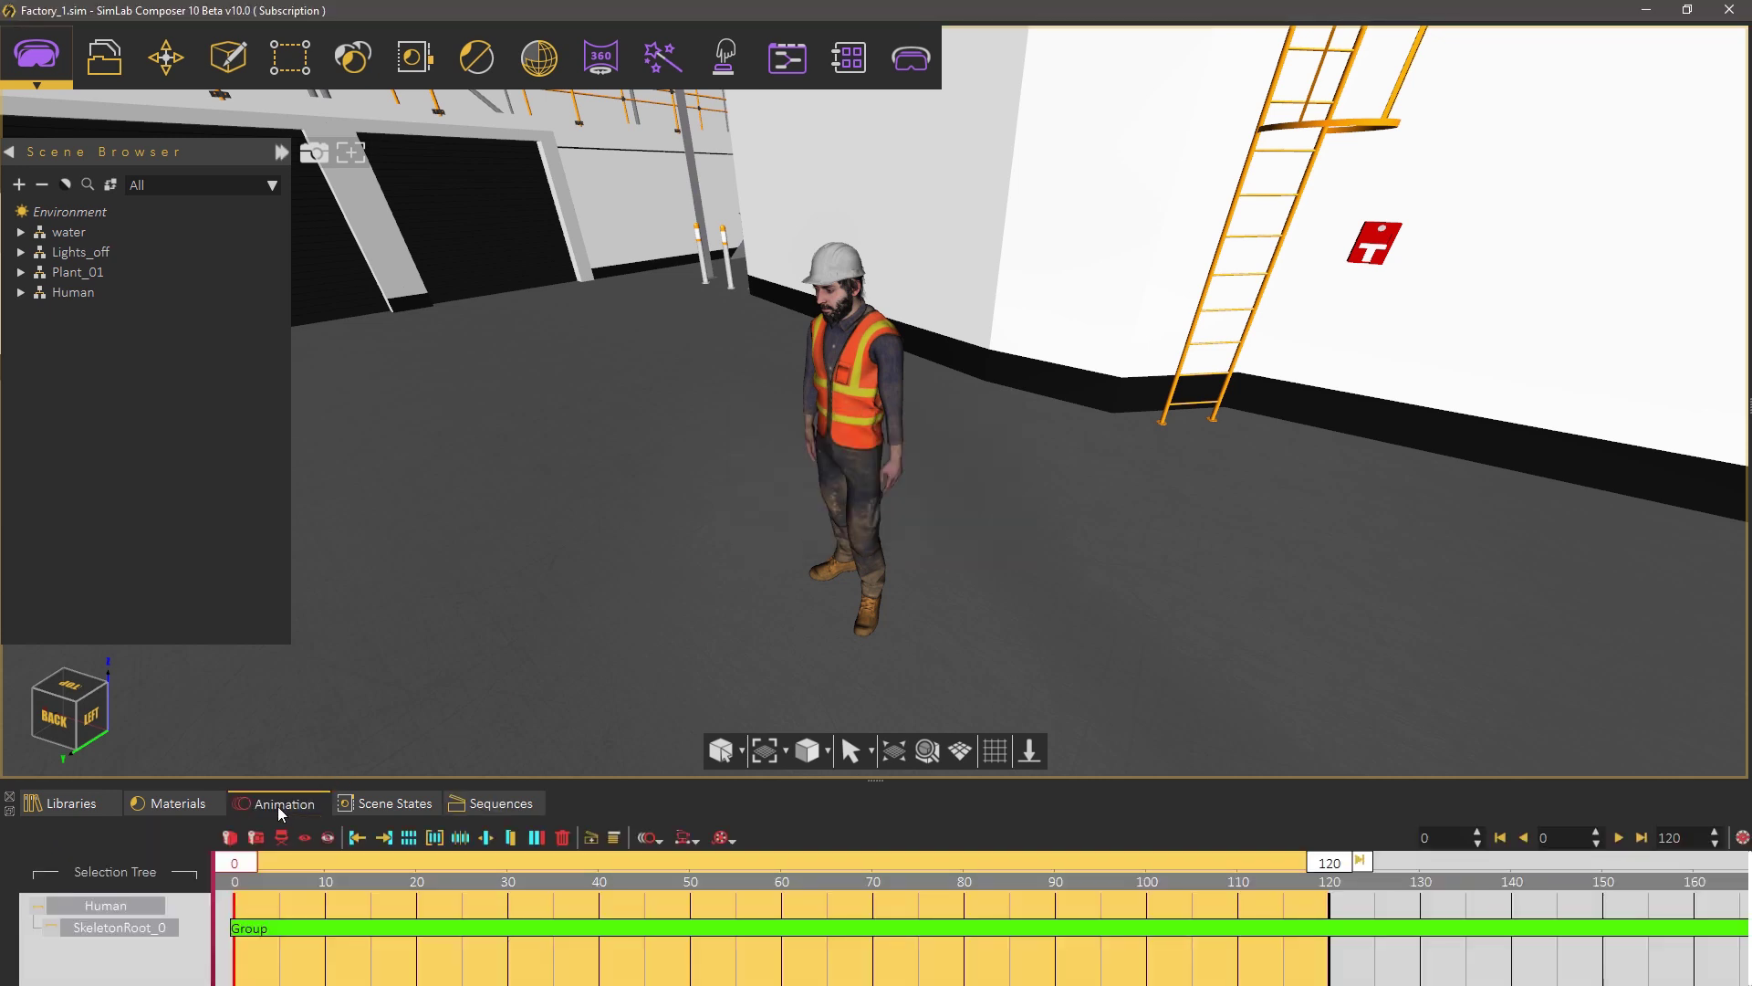
{"action": "mouse_move", "coordinate": [243, 861]}
{"action": "left_mouse_down"}
{"action": "mouse_move", "coordinate": [1165, 847]}
{"action": "mouse_move", "coordinate": [239, 874]}
{"action": "mouse_move", "coordinate": [424, 878]}
{"action": "left_mouse_up"}
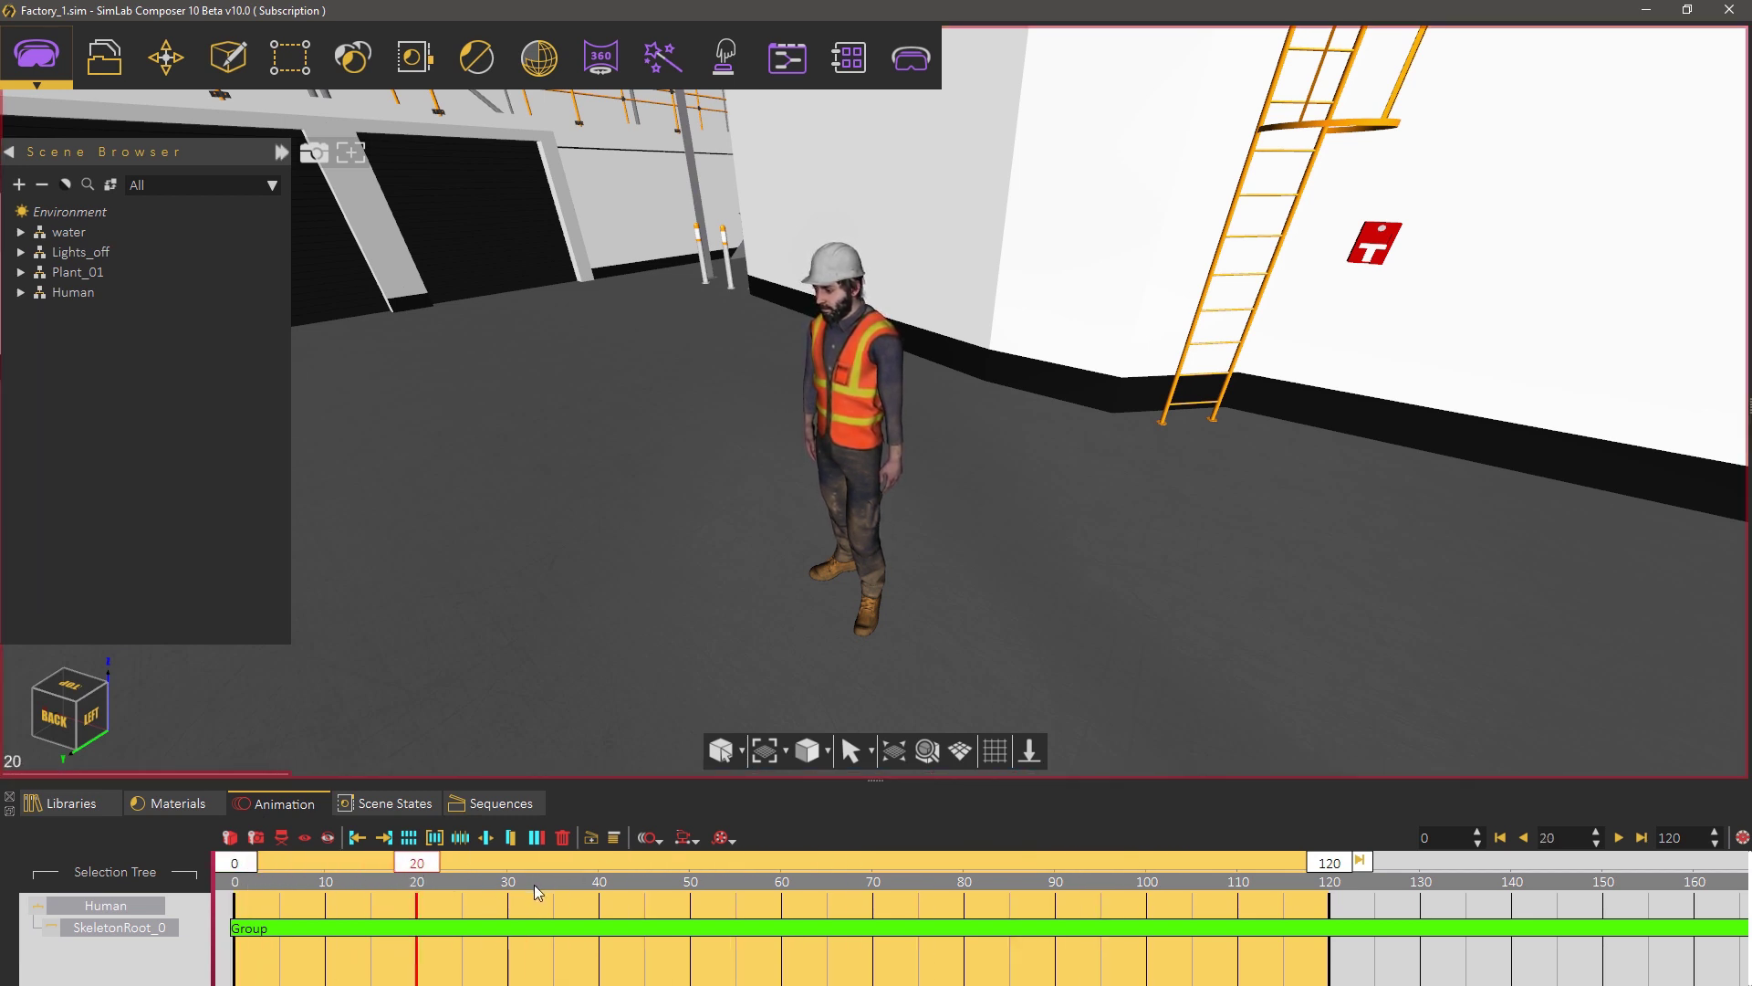
{"action": "scroll", "coordinate": [544, 884], "scroll_direction": "down", "scroll_amount": 6}
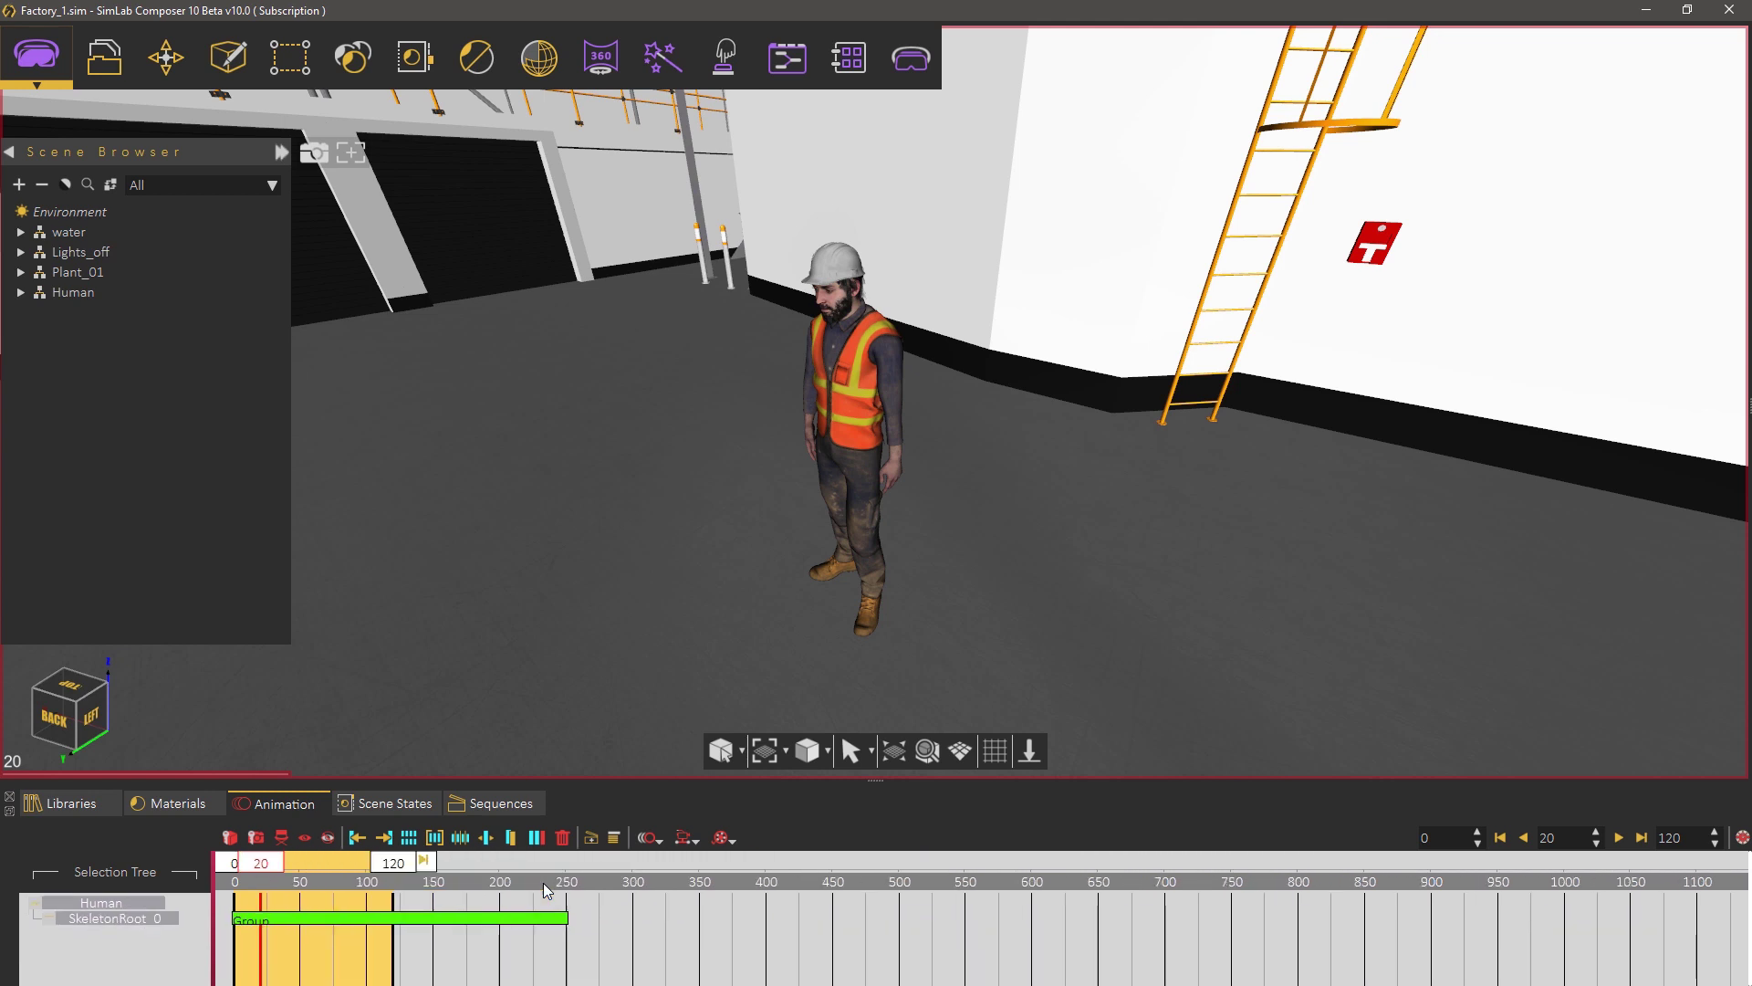
{"action": "scroll", "coordinate": [544, 883], "scroll_direction": "down", "scroll_amount": 2}
{"action": "left_click_drag", "start_coordinate": [323, 862], "coordinate": [1706, 912]}
{"action": "scroll", "coordinate": [337, 922], "scroll_direction": "up", "scroll_amount": 2}
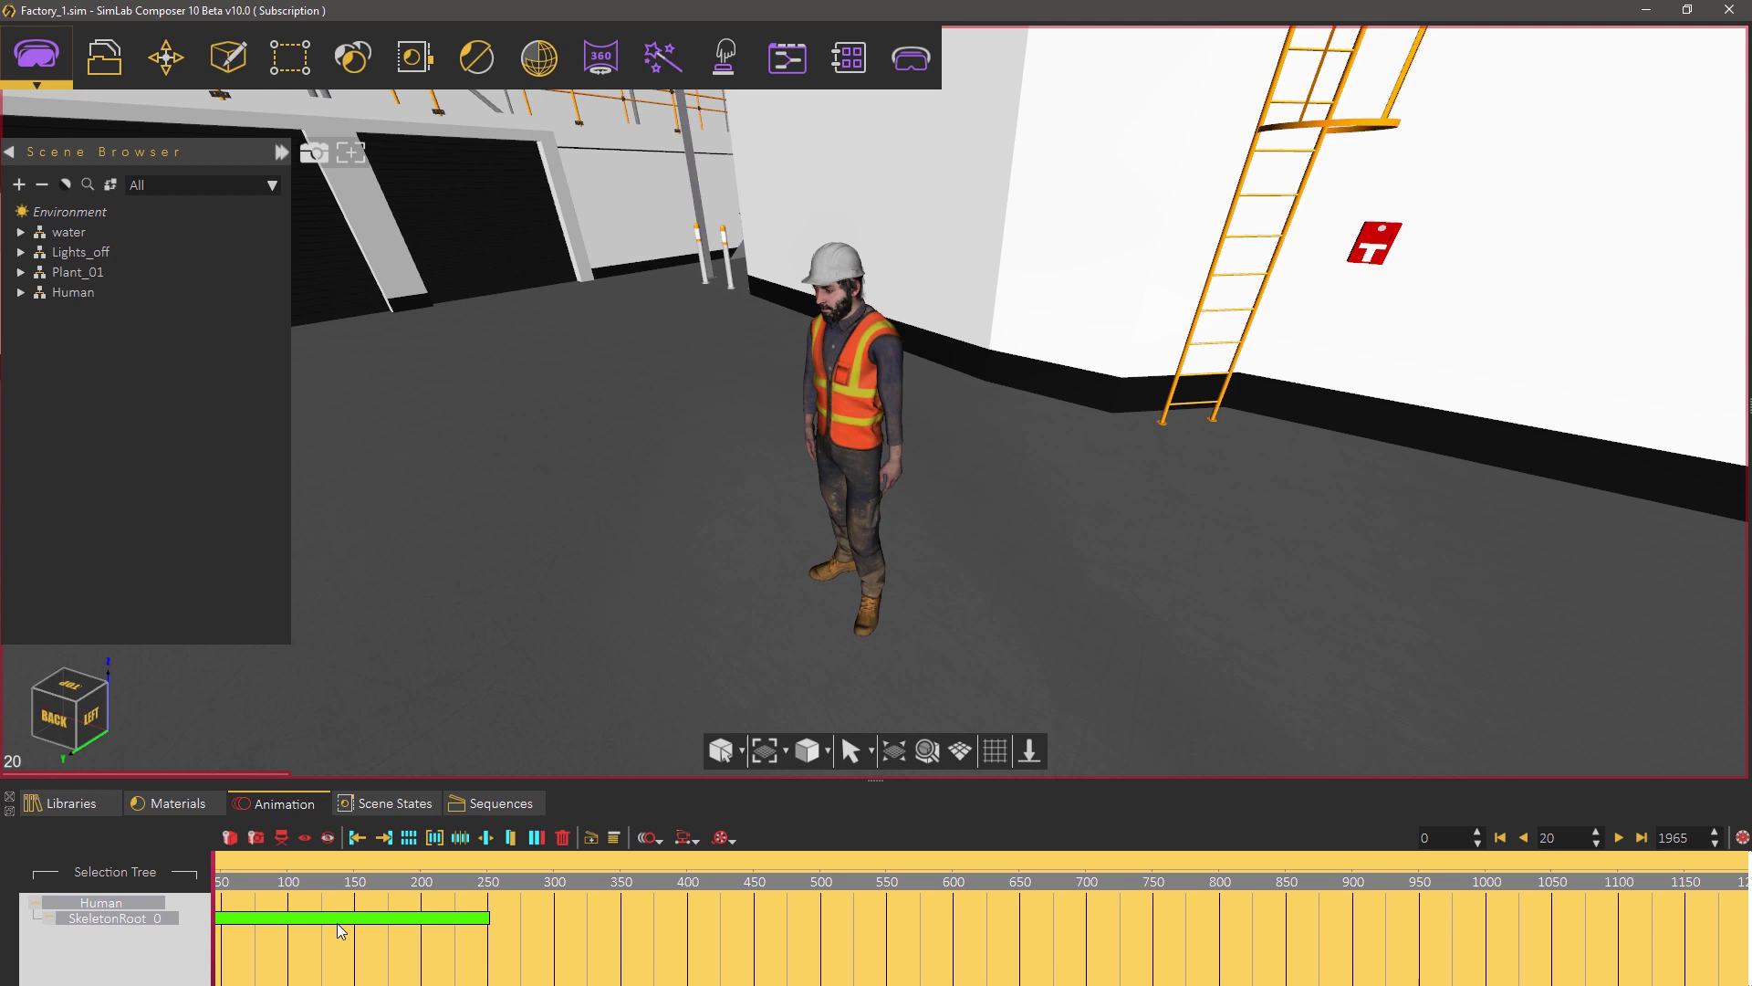
{"action": "middle_click_drag", "start_coordinate": [337, 923], "coordinate": [508, 931]}
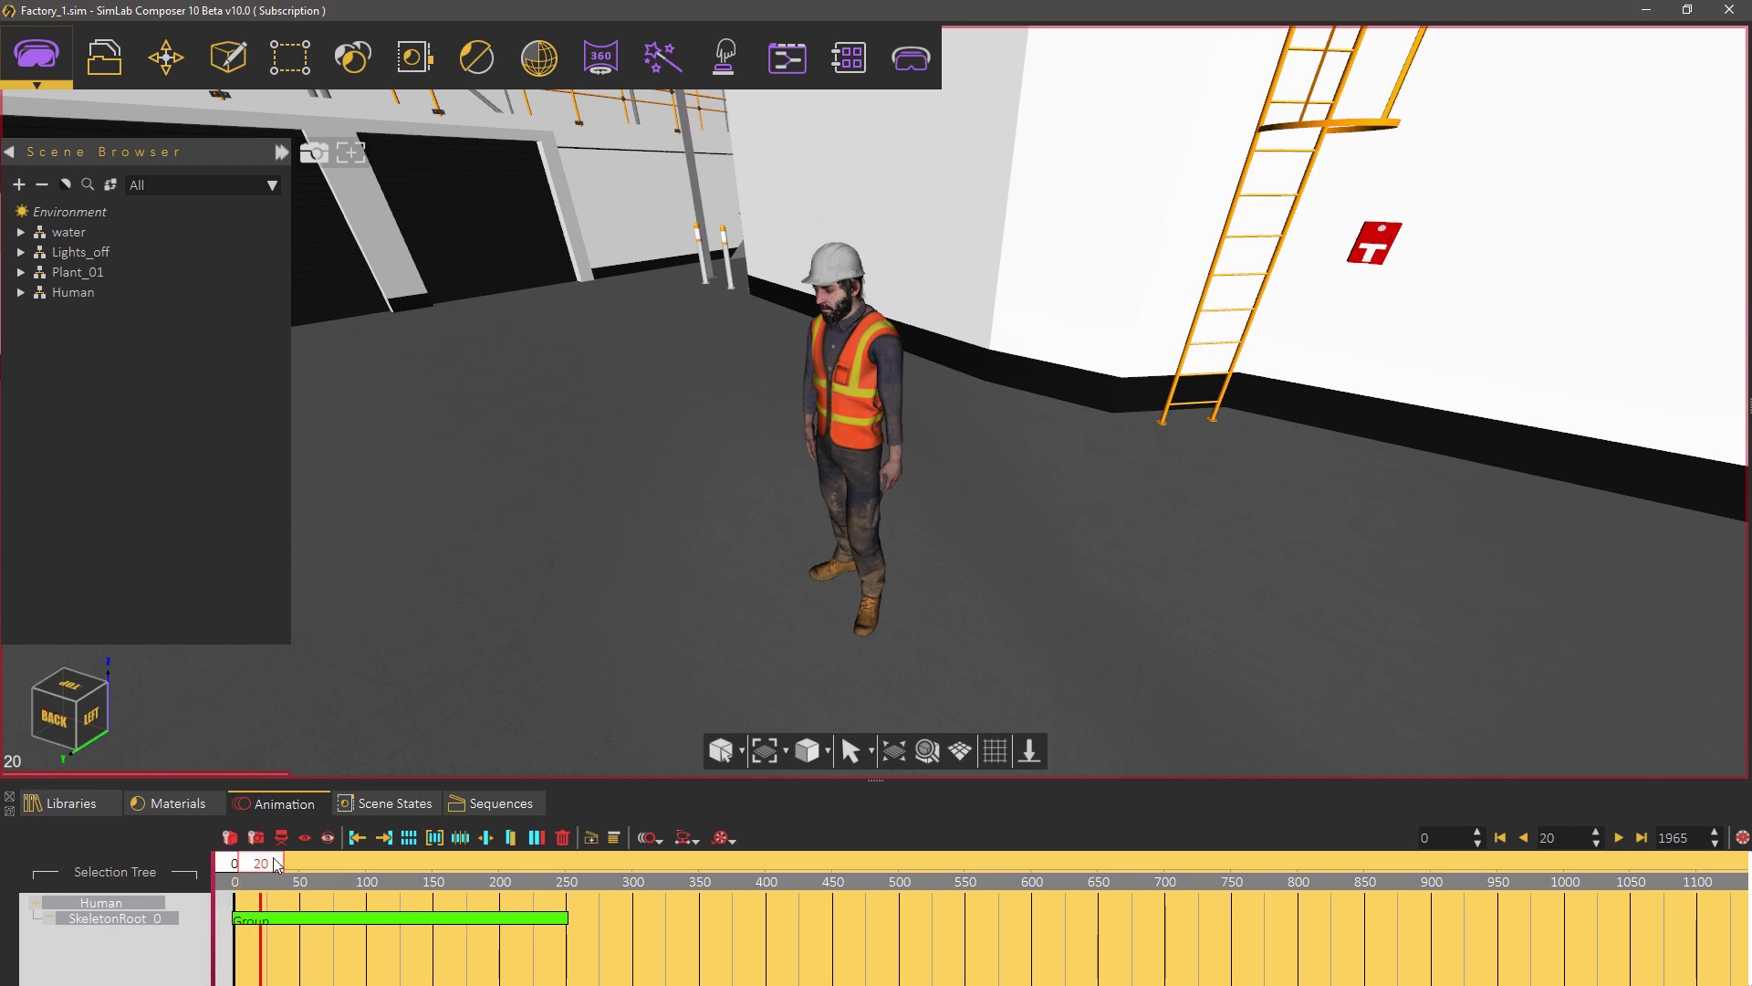
- Insert the Human group's Waving sequence on the timeline at frame 255, repeated 1 time without blending
{"action": "left_click_drag", "start_coordinate": [272, 856], "coordinate": [576, 877]}
{"action": "left_click", "coordinate": [501, 804]}
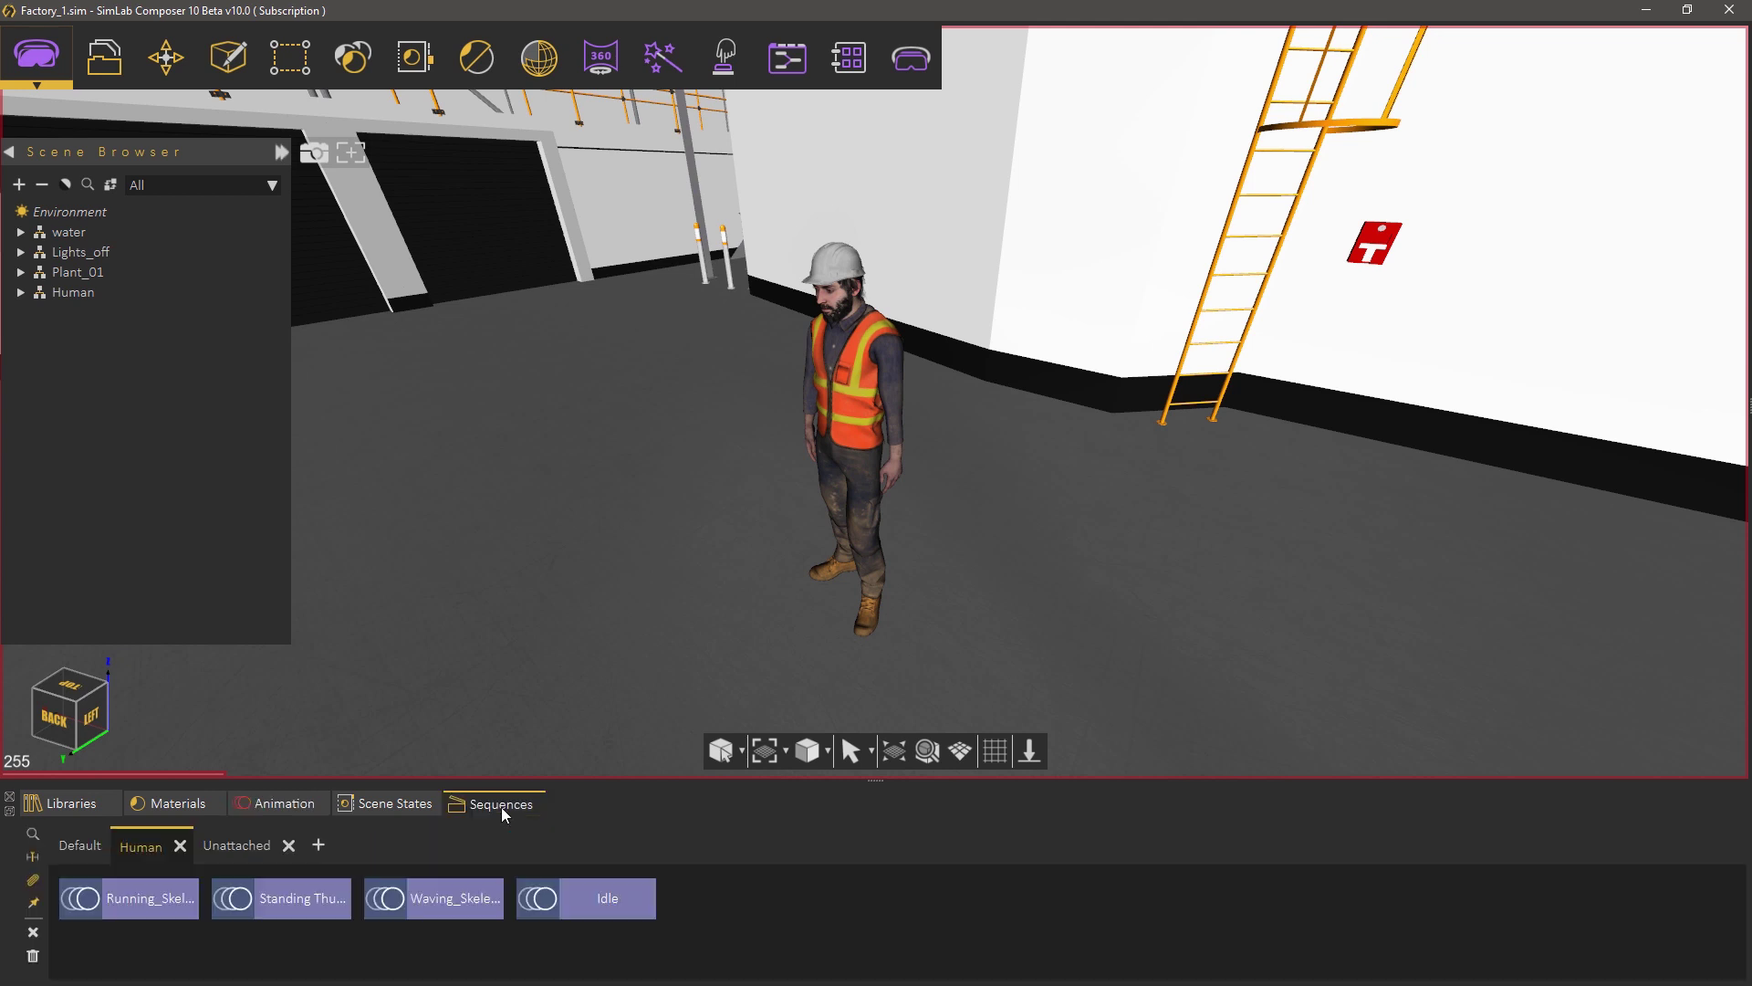
{"action": "left_click_drag", "start_coordinate": [450, 903], "coordinate": [626, 595]}
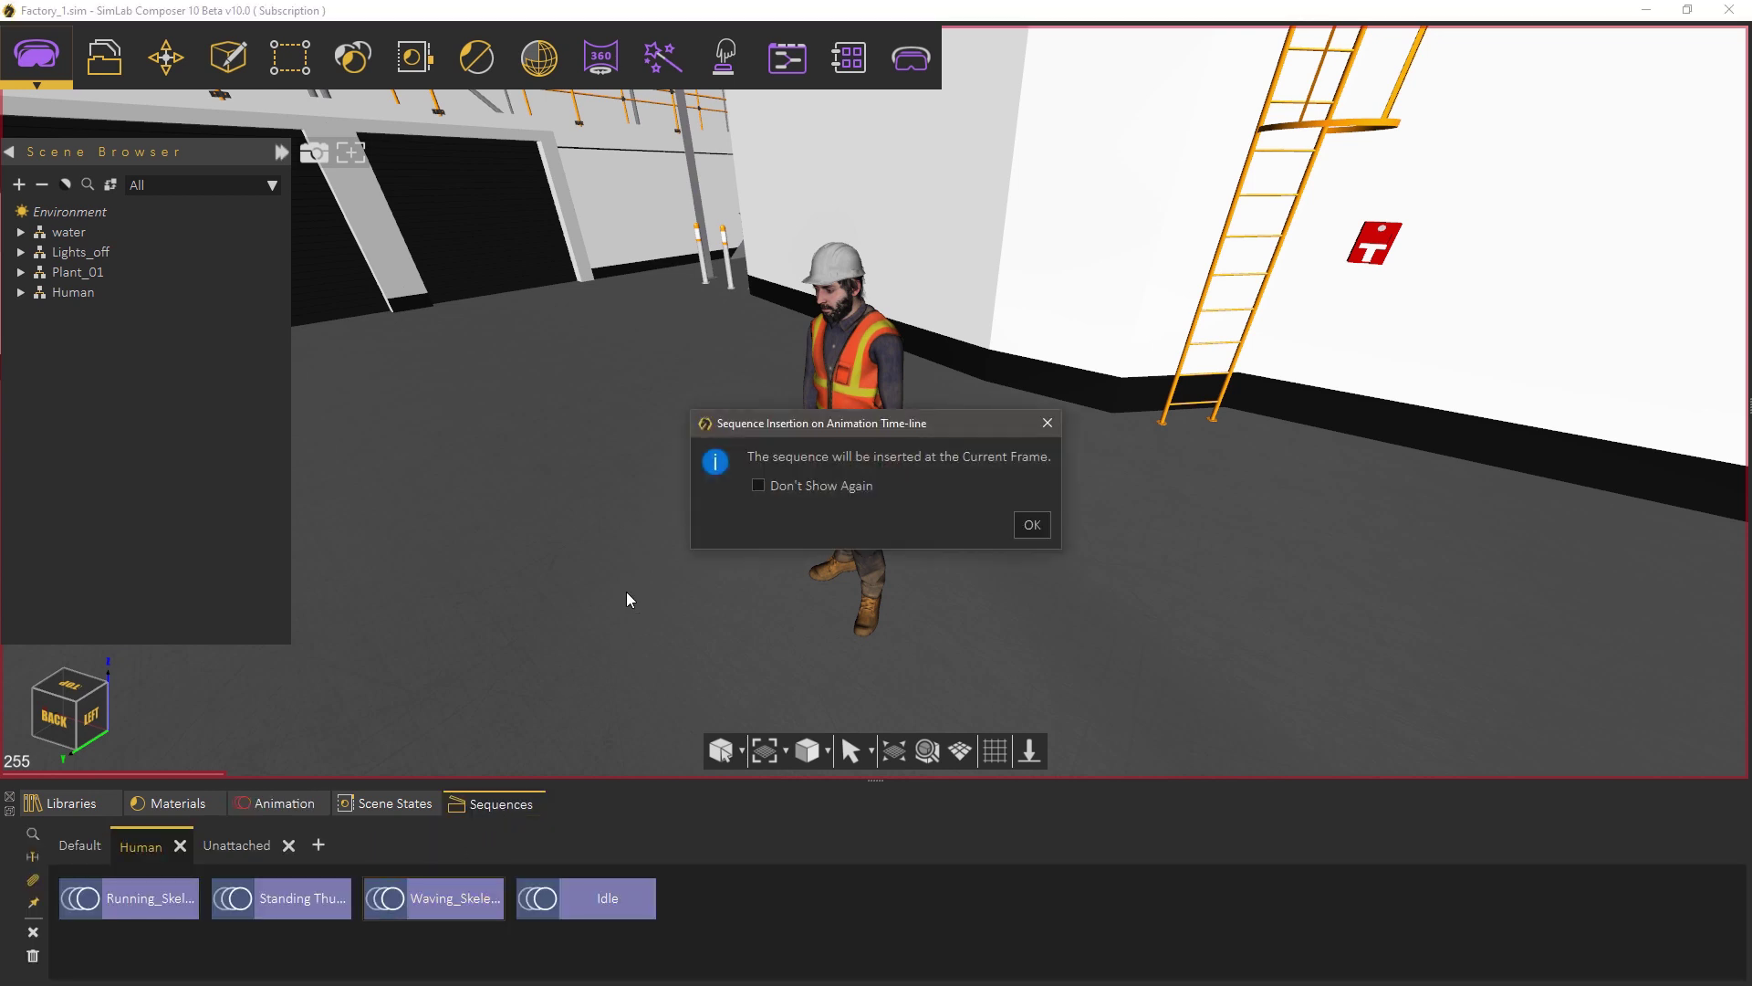
{"action": "left_click", "coordinate": [1029, 526]}
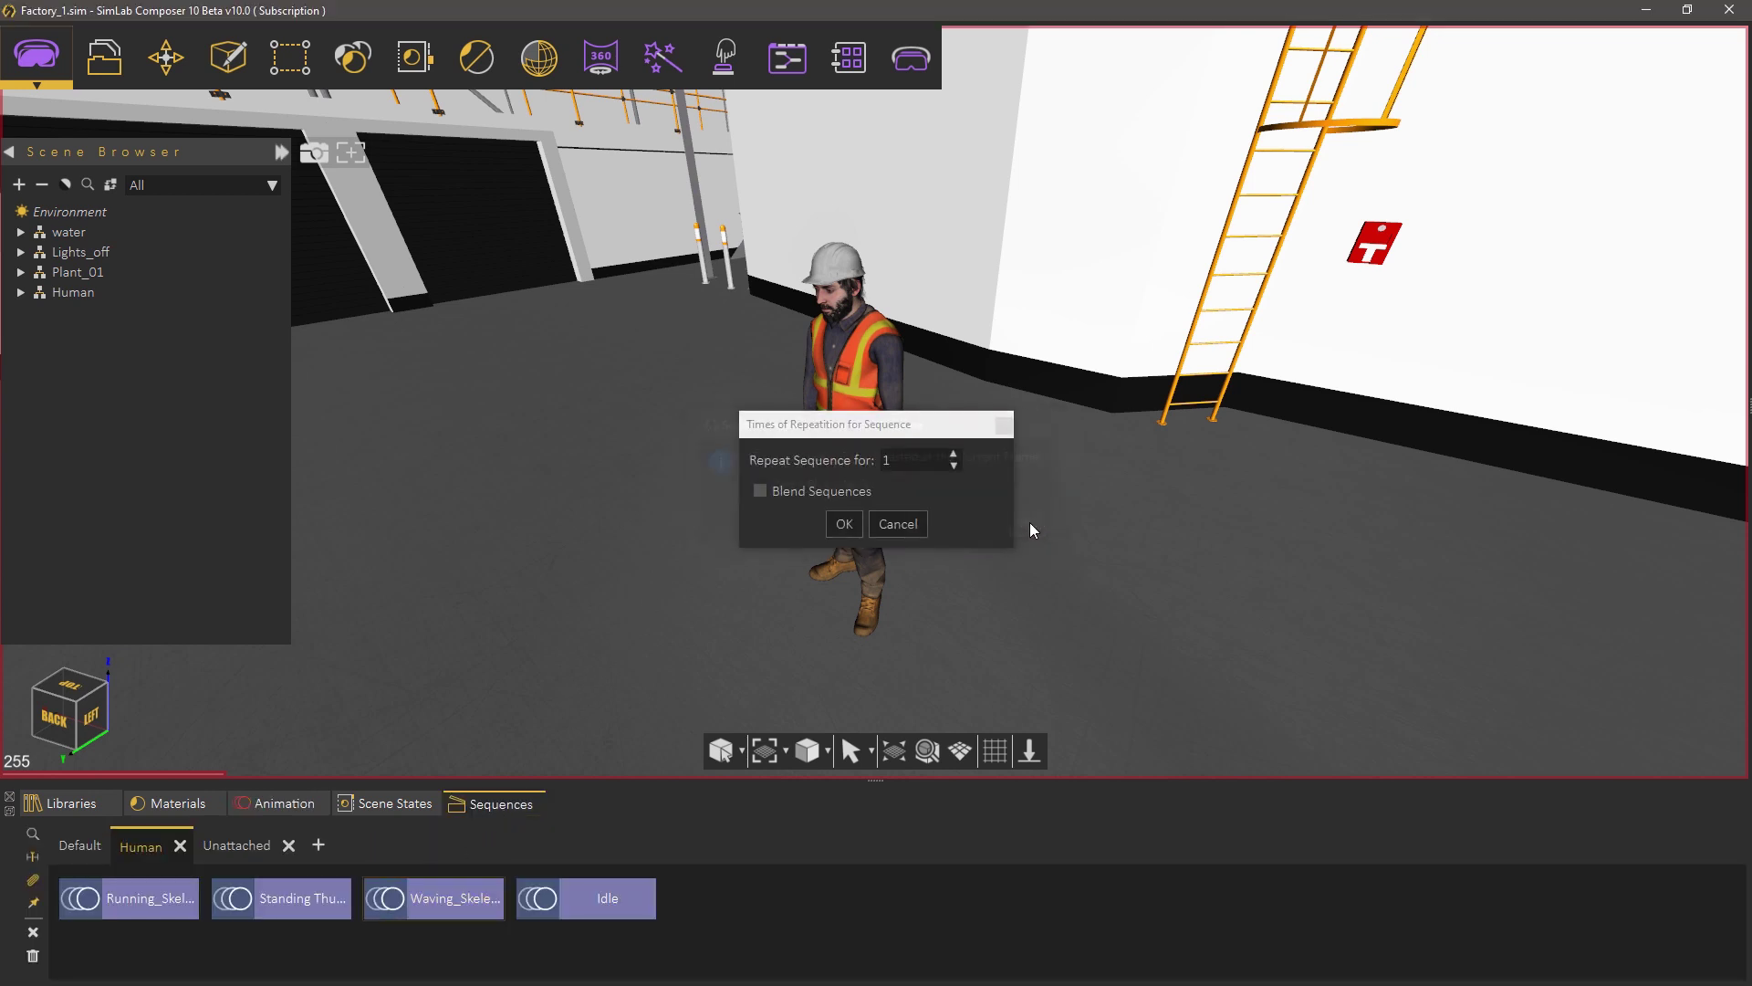
{"action": "left_click", "coordinate": [842, 524]}
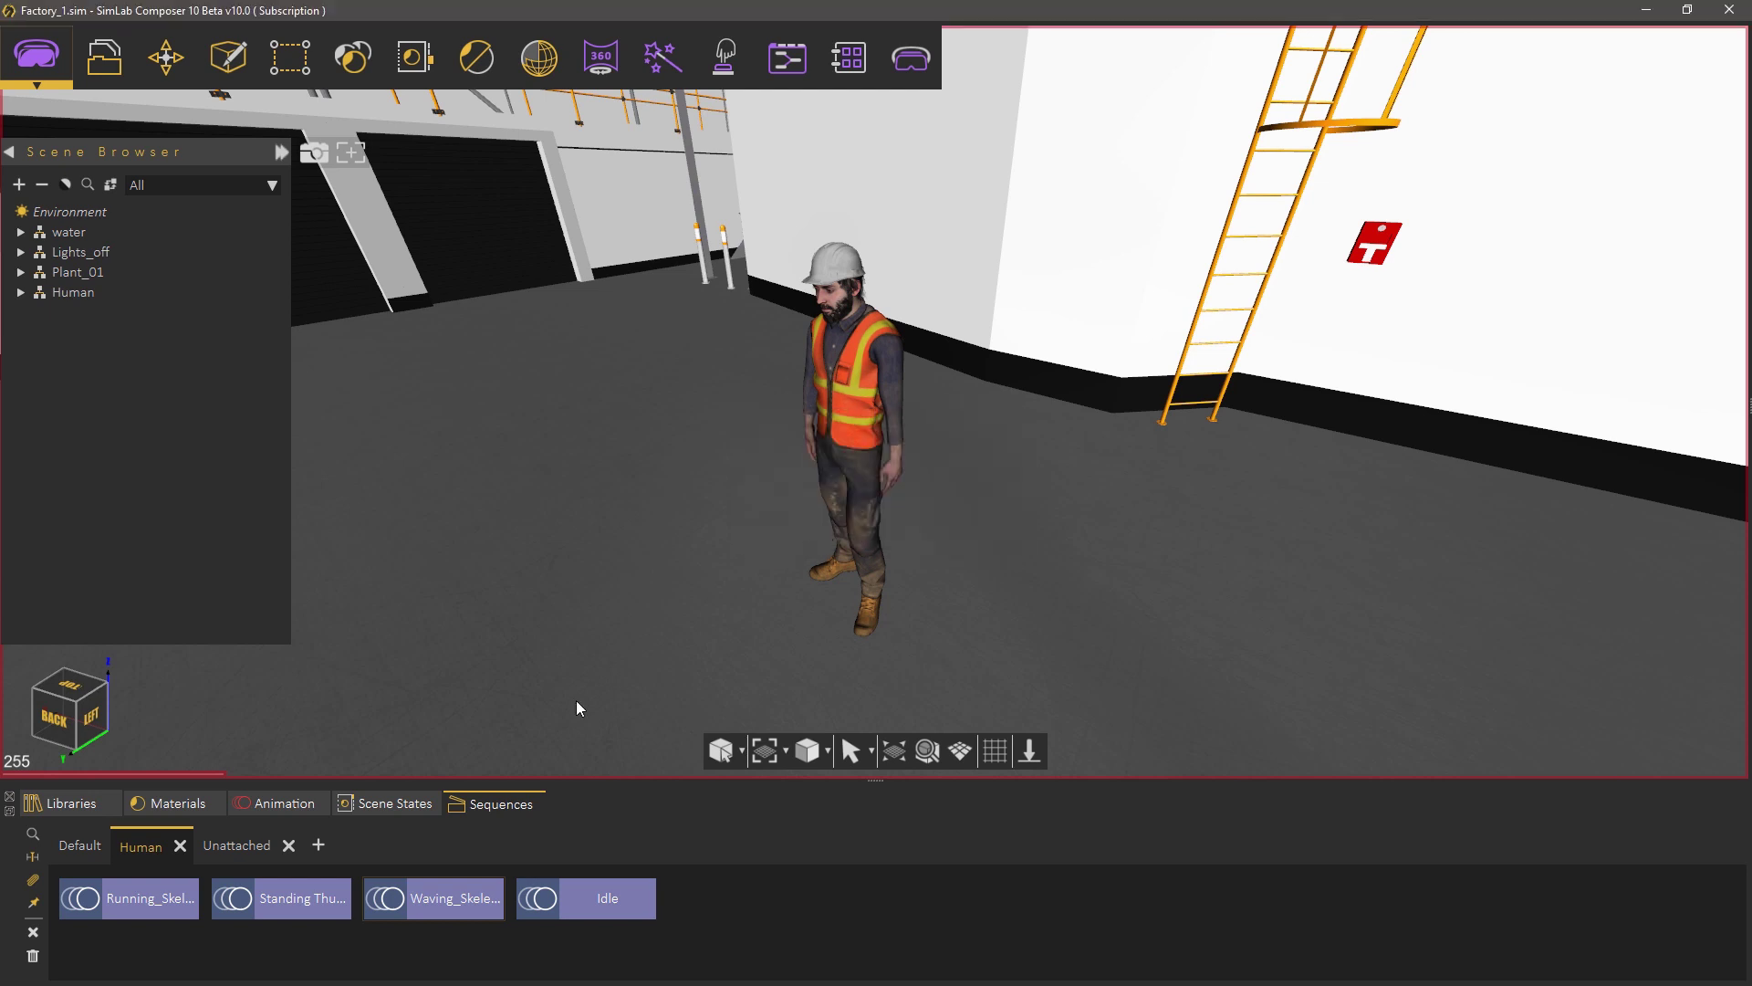
{"action": "left_click", "coordinate": [282, 803]}
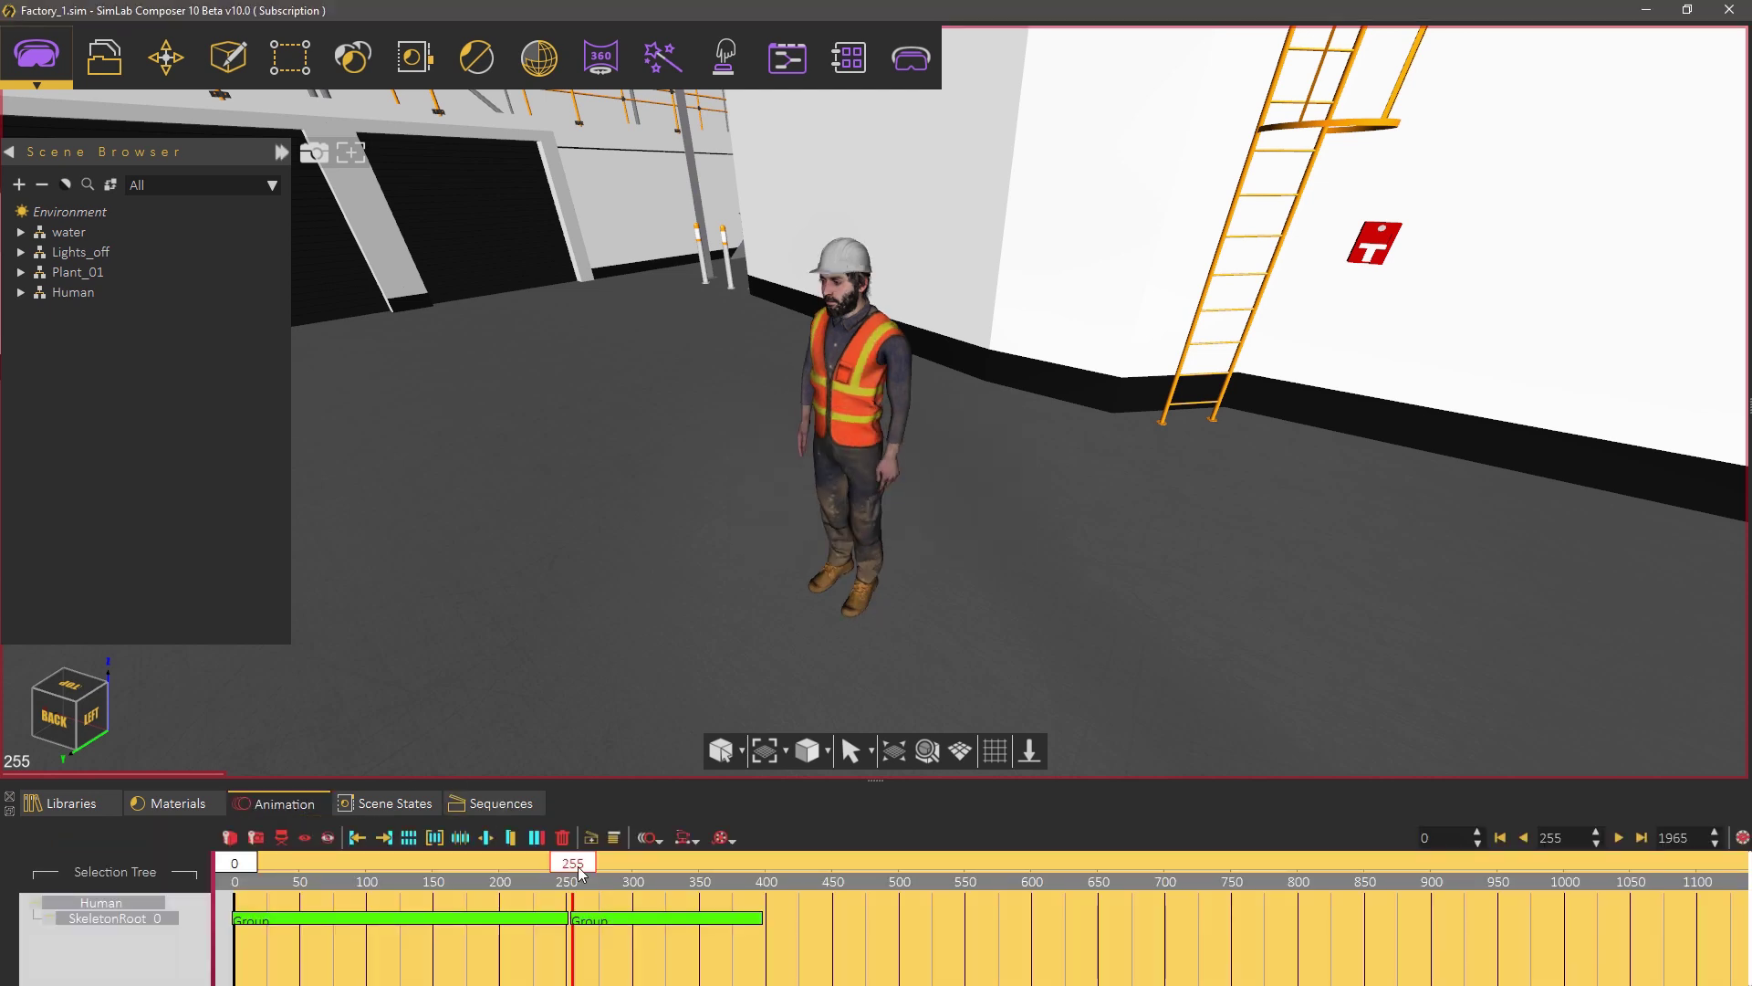
- Shift the Waving block to start at about frame 260, playing the Idle-to-Waving transition to judge the gap
{"action": "mouse_move", "coordinate": [578, 867]}
{"action": "left_mouse_down"}
{"action": "mouse_move", "coordinate": [558, 863]}
{"action": "mouse_move", "coordinate": [706, 867]}
{"action": "mouse_move", "coordinate": [524, 865]}
{"action": "mouse_move", "coordinate": [589, 864]}
{"action": "mouse_move", "coordinate": [539, 864]}
{"action": "mouse_move", "coordinate": [572, 864]}
{"action": "left_mouse_up"}
{"action": "scroll", "coordinate": [582, 906], "scroll_direction": "up", "scroll_amount": 3}
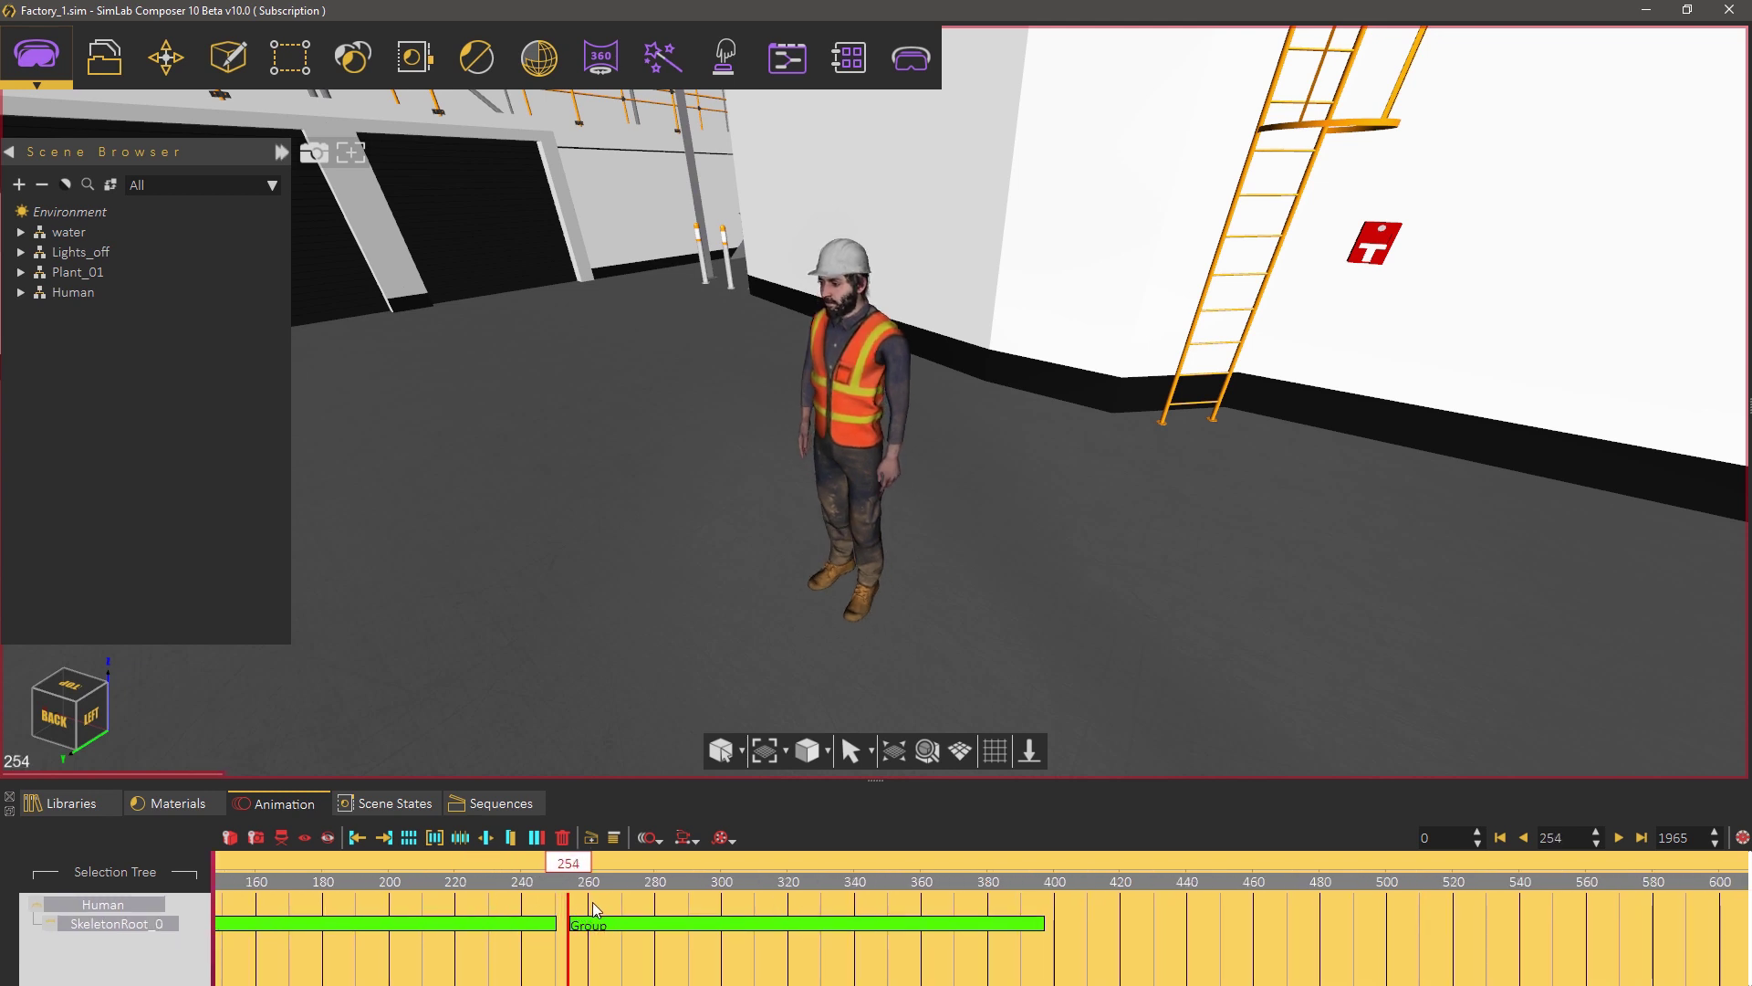
{"action": "left_click", "coordinate": [606, 923]}
{"action": "left_click_drag", "start_coordinate": [606, 923], "coordinate": [643, 924]}
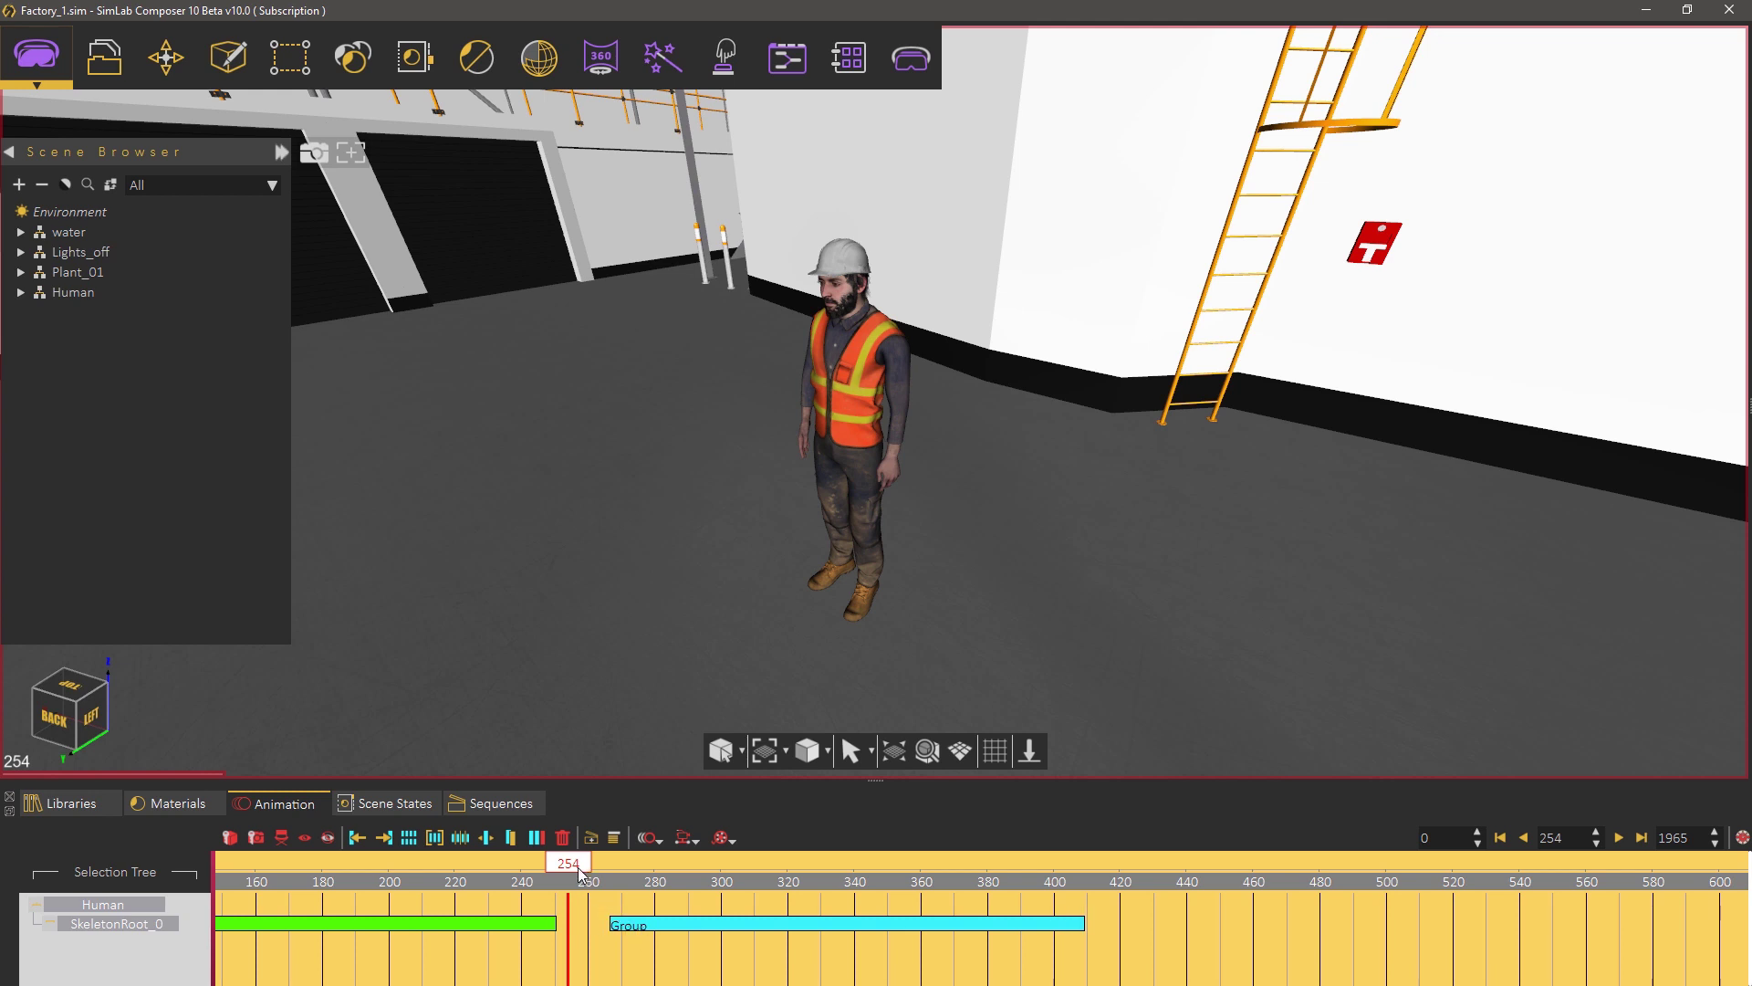
{"action": "left_click_drag", "start_coordinate": [578, 867], "coordinate": [416, 861]}
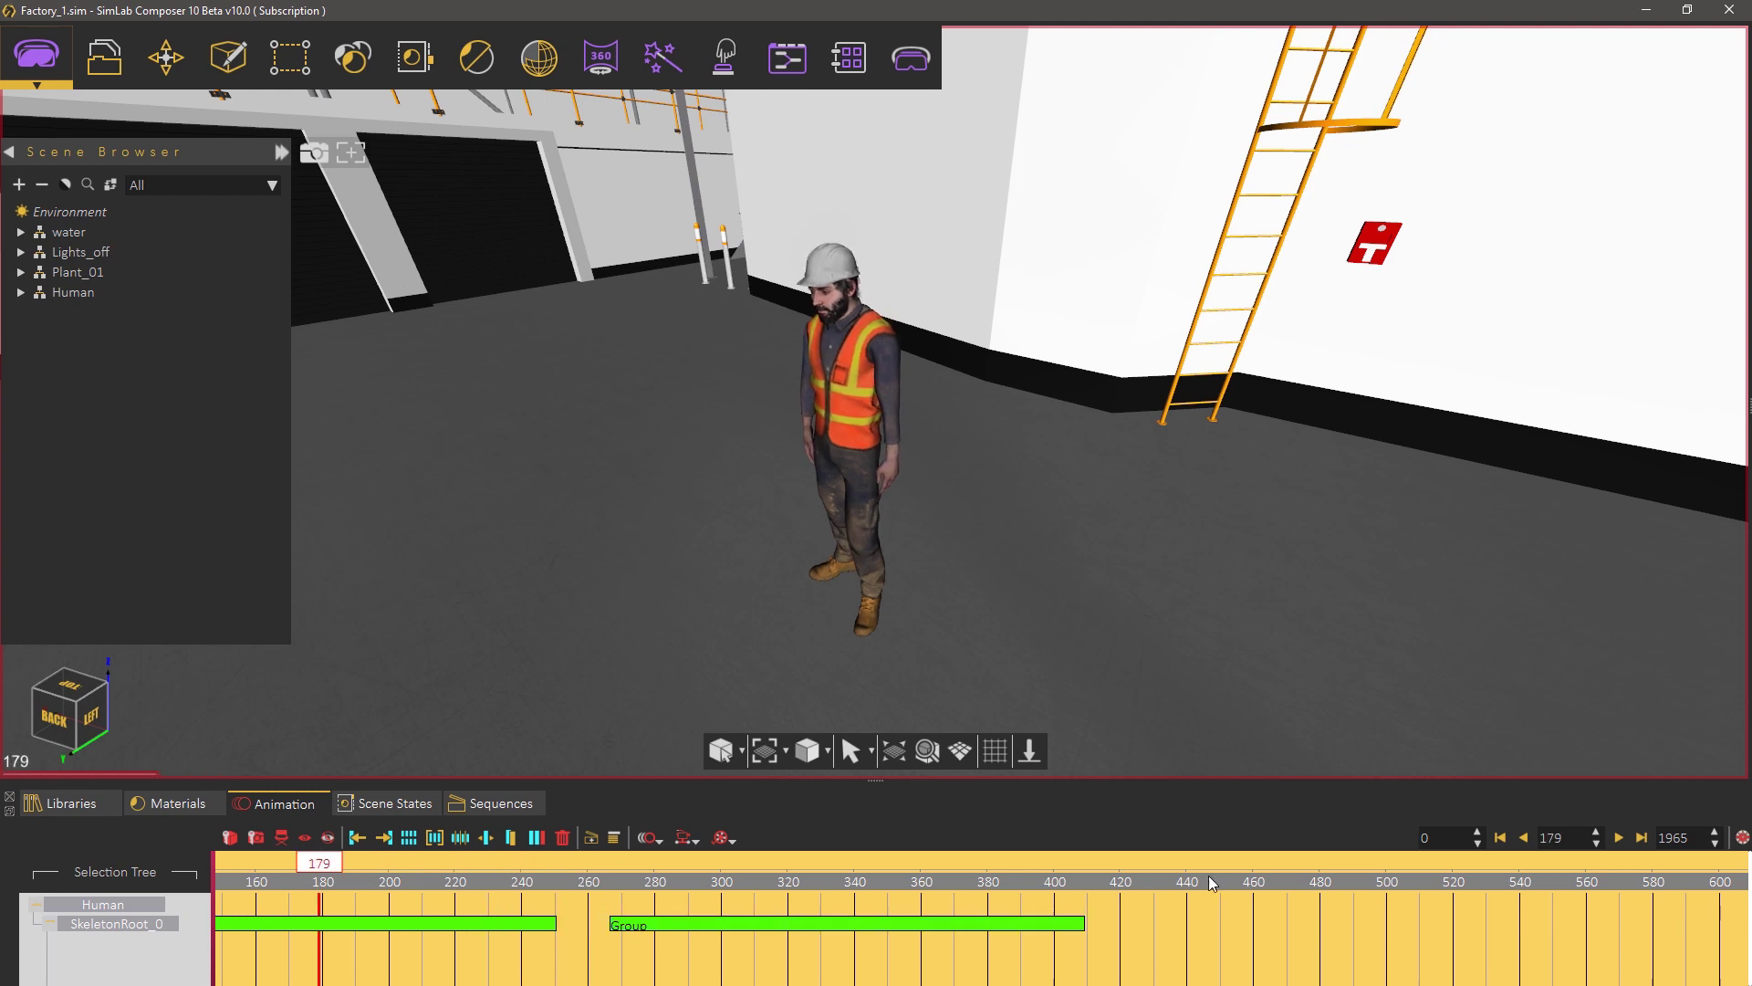
{"action": "left_click", "coordinate": [1615, 836]}
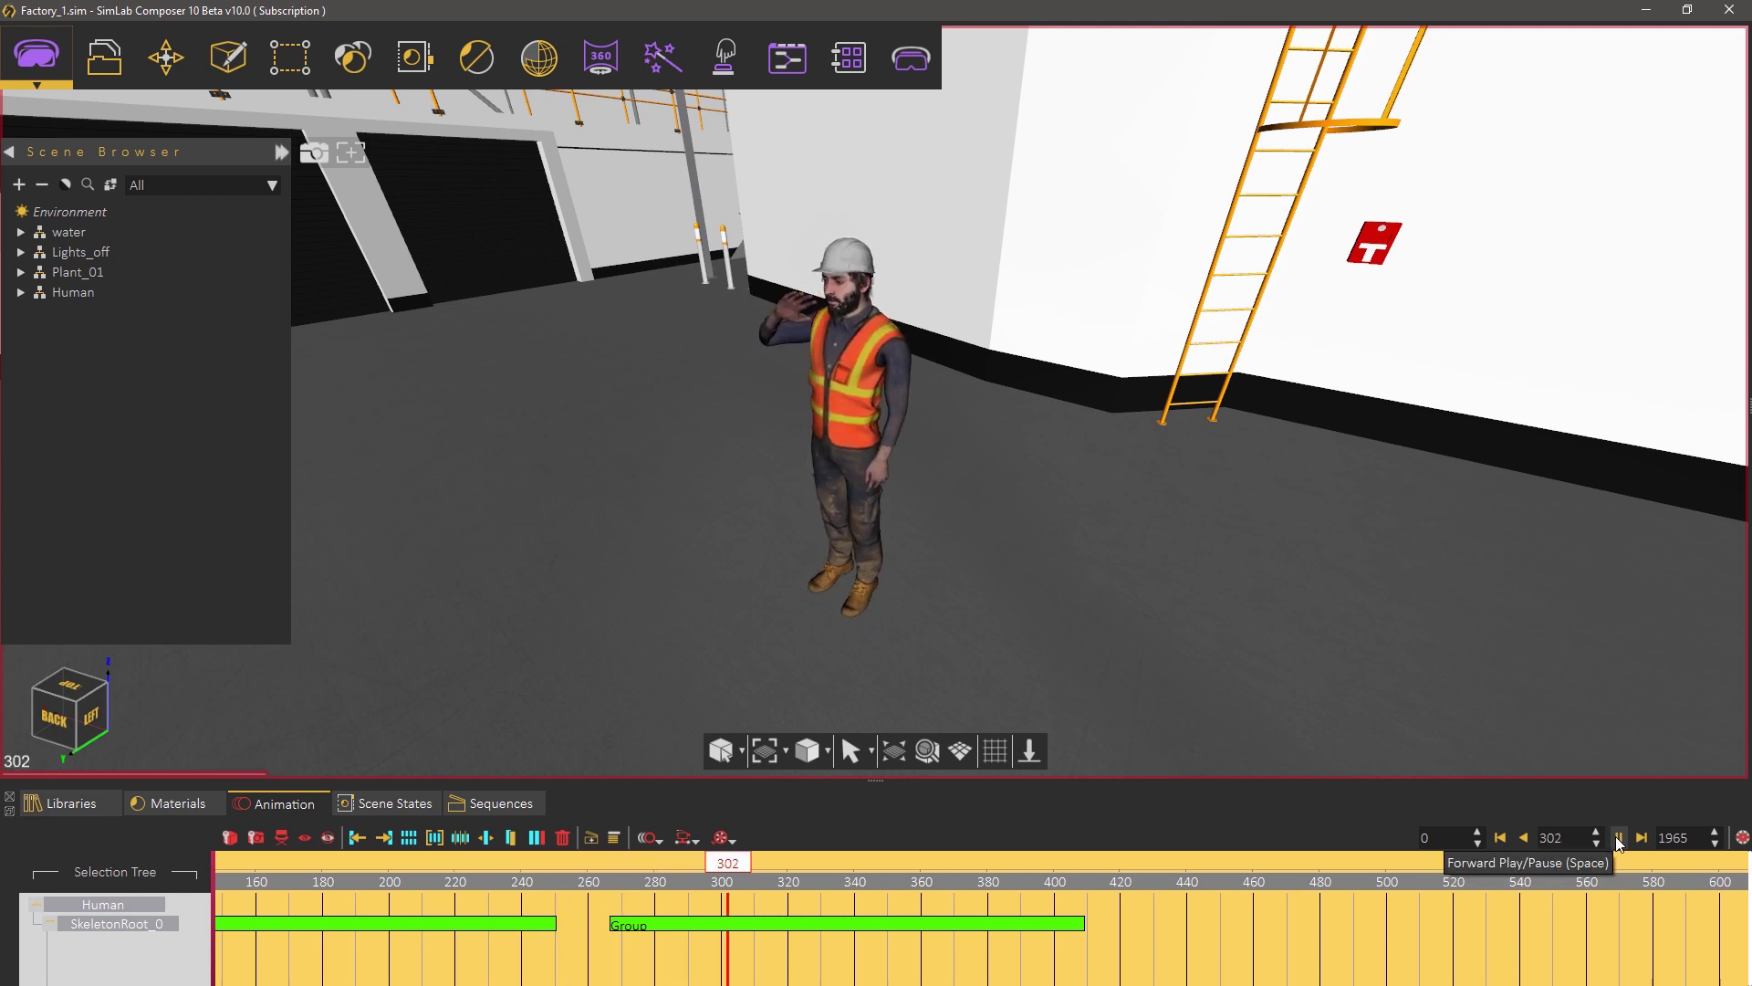
{"action": "left_click", "coordinate": [1617, 837]}
{"action": "left_click_drag", "start_coordinate": [793, 916], "coordinate": [759, 923]}
{"action": "left_click", "coordinate": [721, 907]}
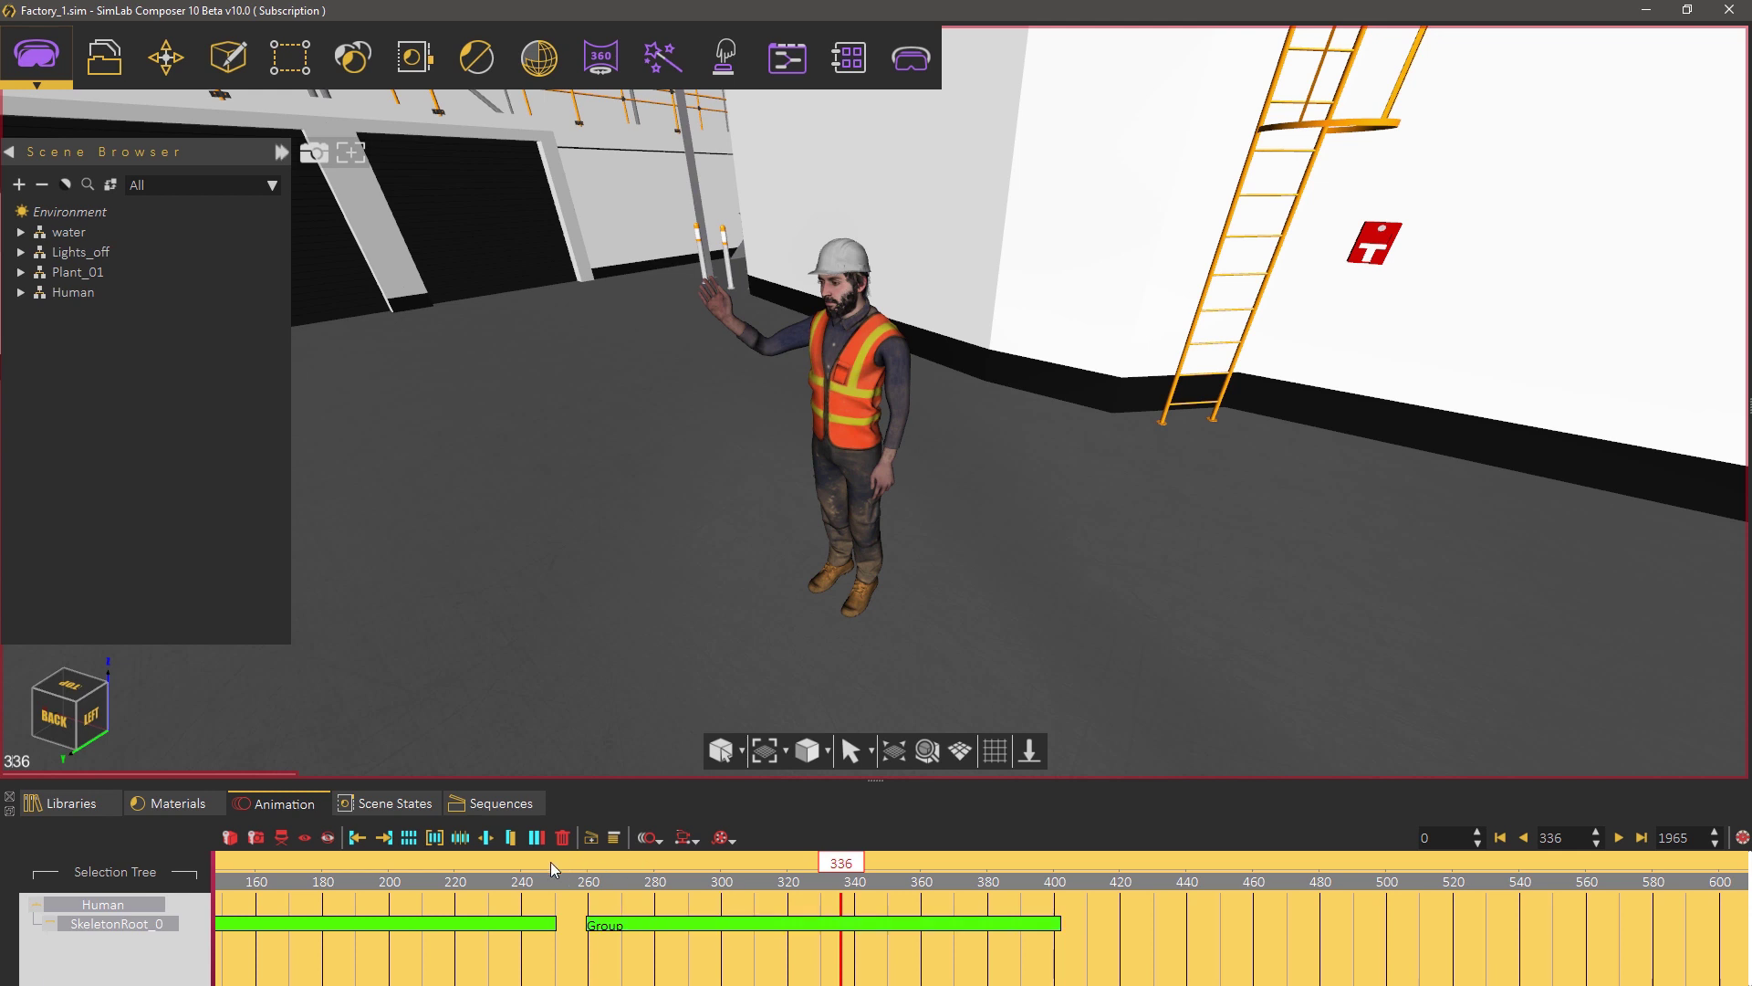
- Replay the transition from Idle to Waving and set the current frame to 407, just past the Waving block
{"action": "left_click", "coordinate": [426, 863]}
{"action": "left_click", "coordinate": [1618, 845]}
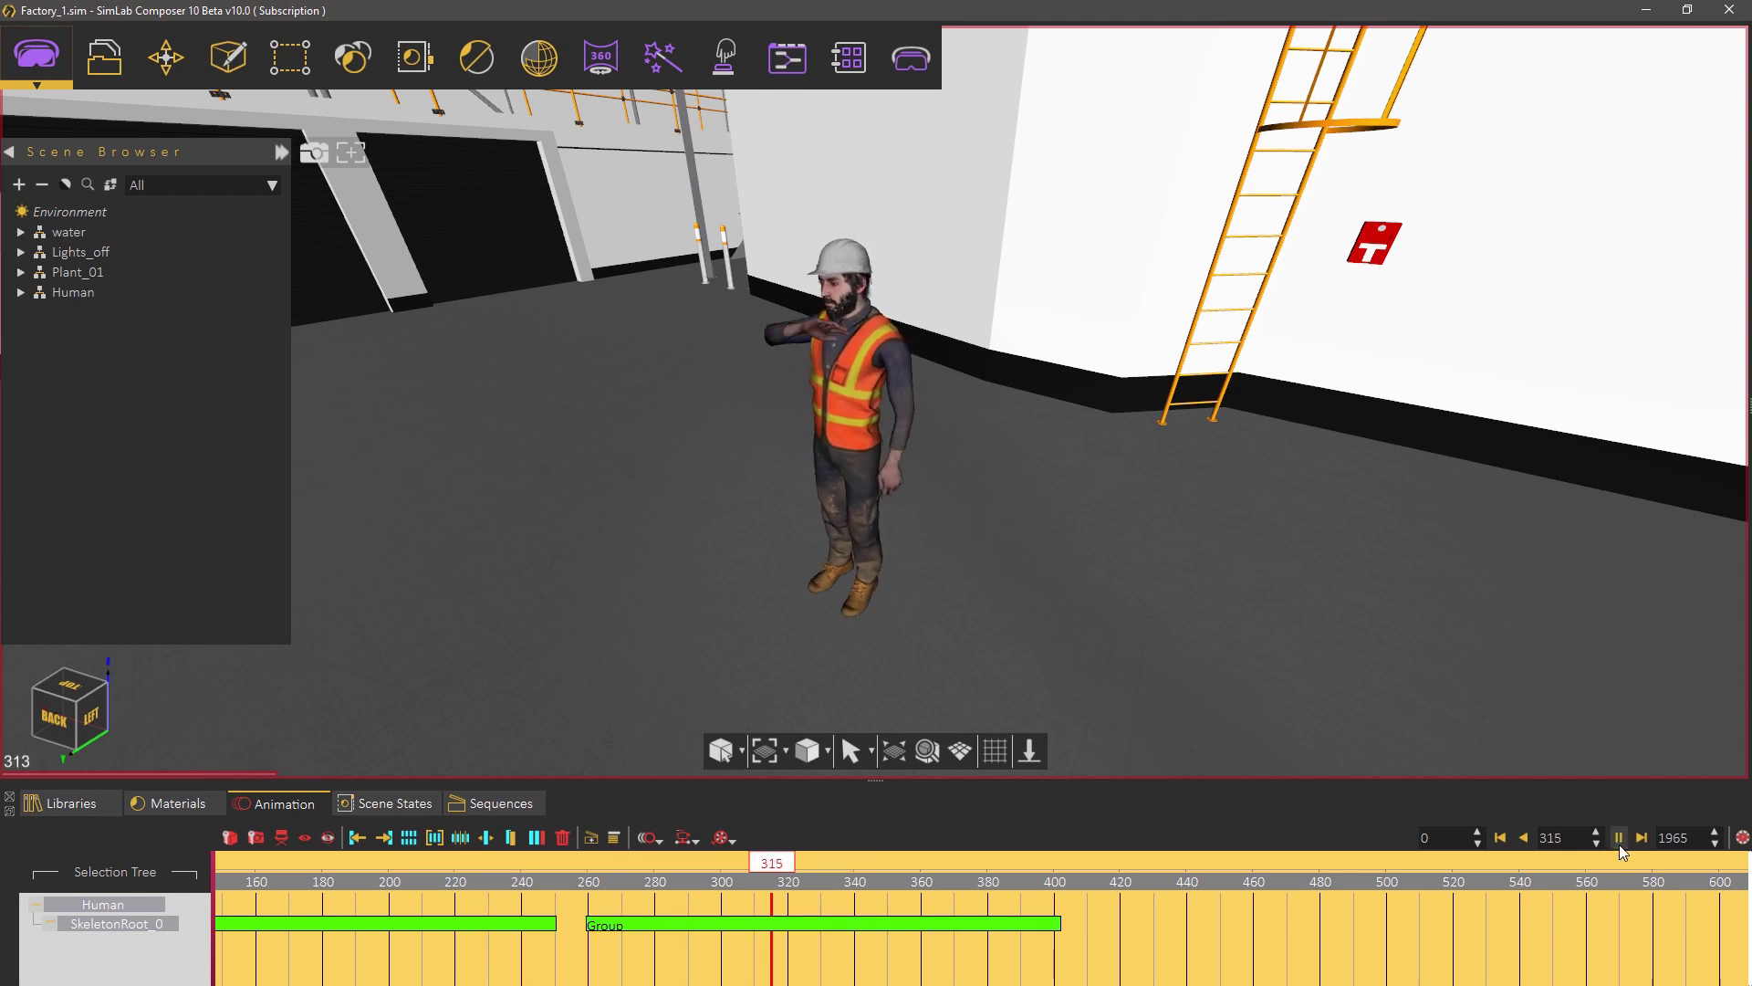
{"action": "left_click", "coordinate": [1619, 837]}
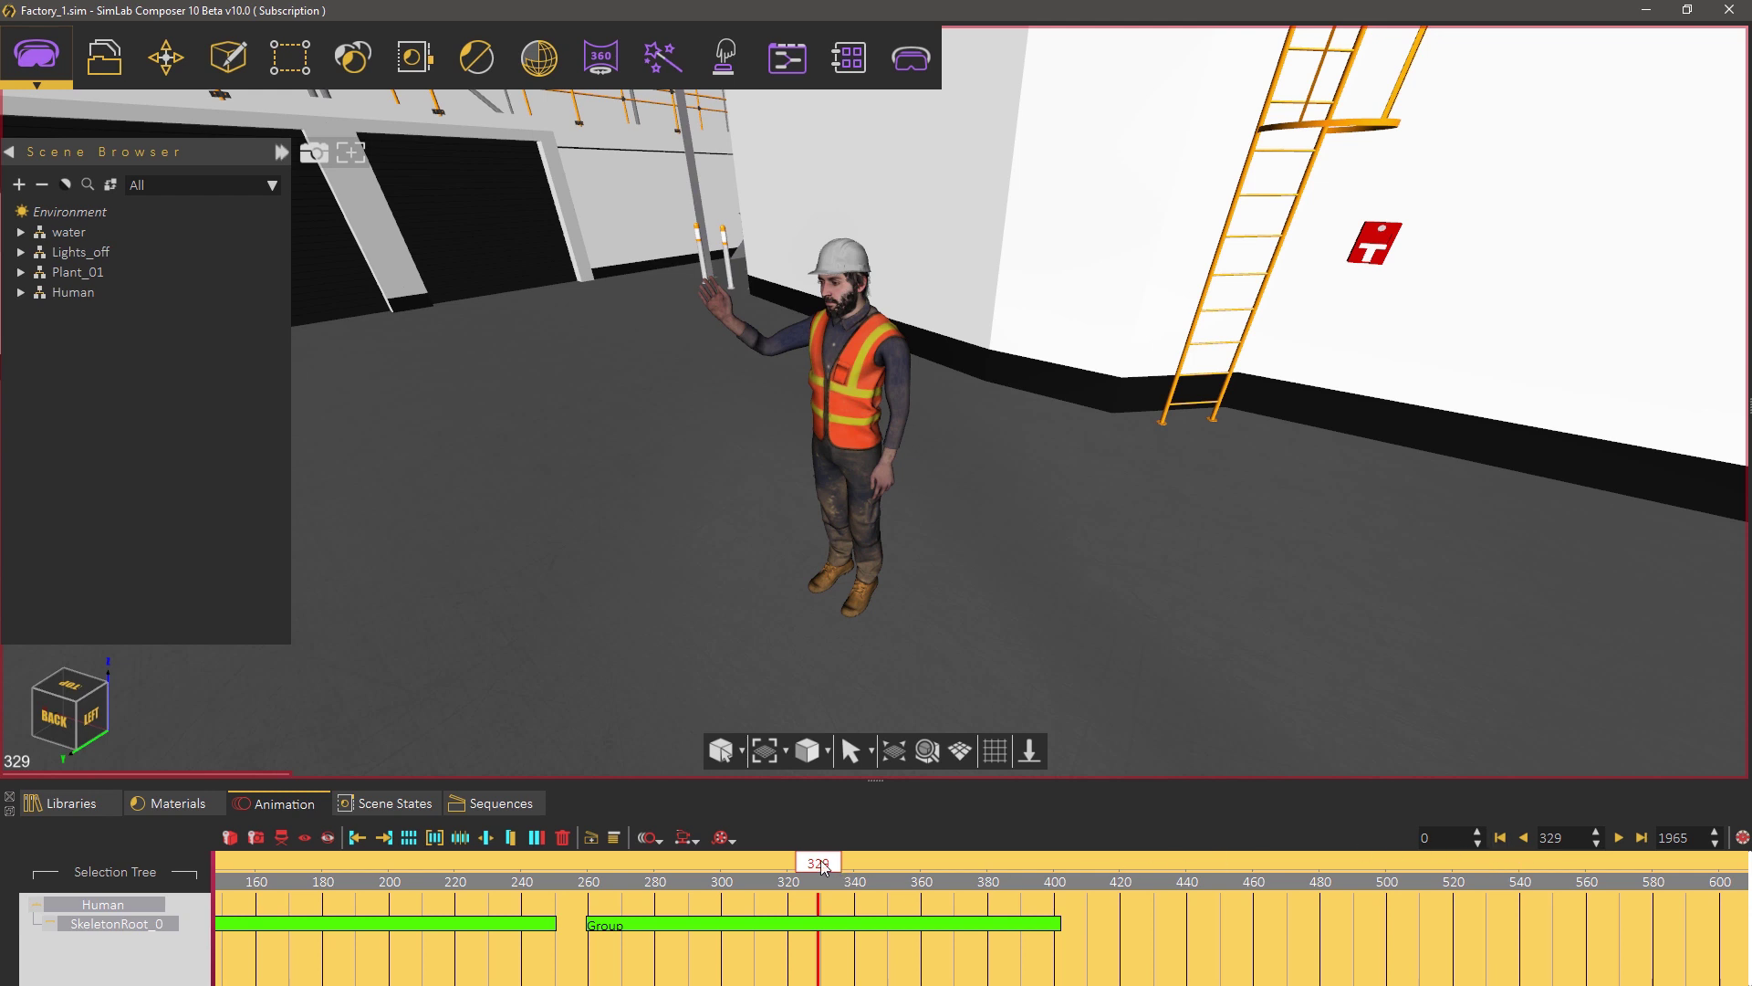
{"action": "left_click_drag", "start_coordinate": [822, 867], "coordinate": [1076, 863]}
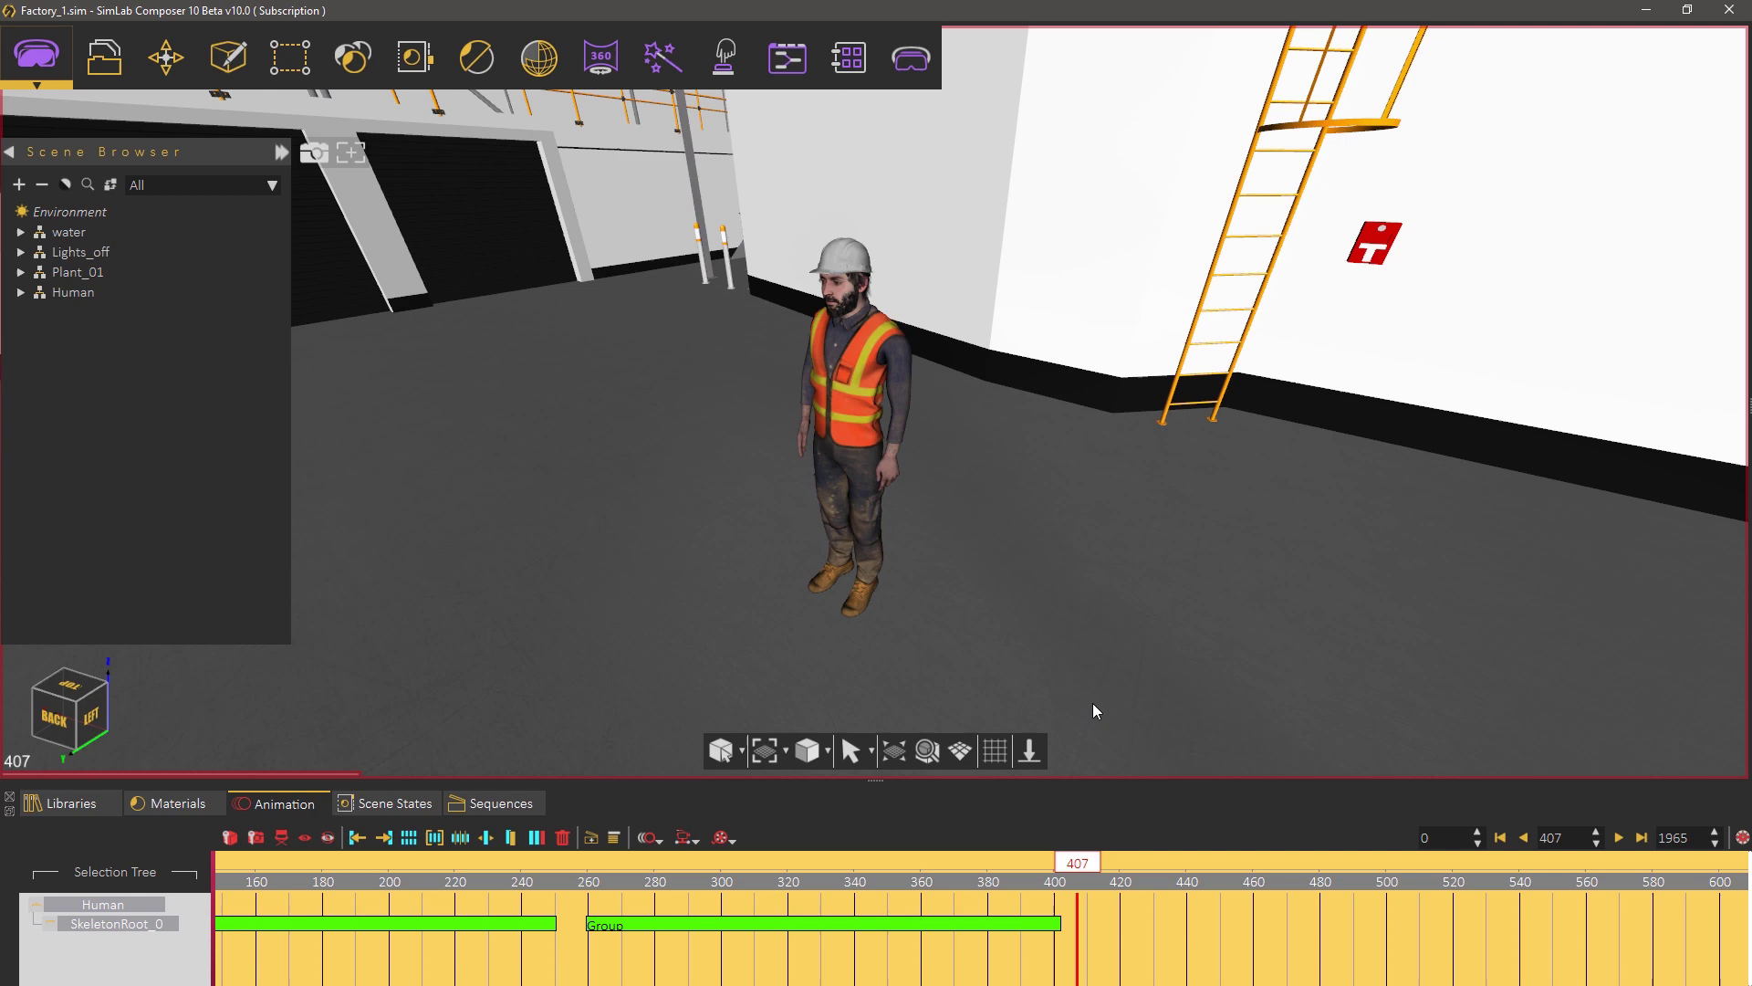
- Start a B-spline path with points picked on a plane, using the factory floor beside the worker as the plane
{"action": "left_click_drag", "start_coordinate": [1095, 704], "coordinate": [830, 693]}
{"action": "right_click_drag", "start_coordinate": [966, 677], "coordinate": [967, 497]}
{"action": "left_click_drag", "start_coordinate": [973, 588], "coordinate": [867, 589]}
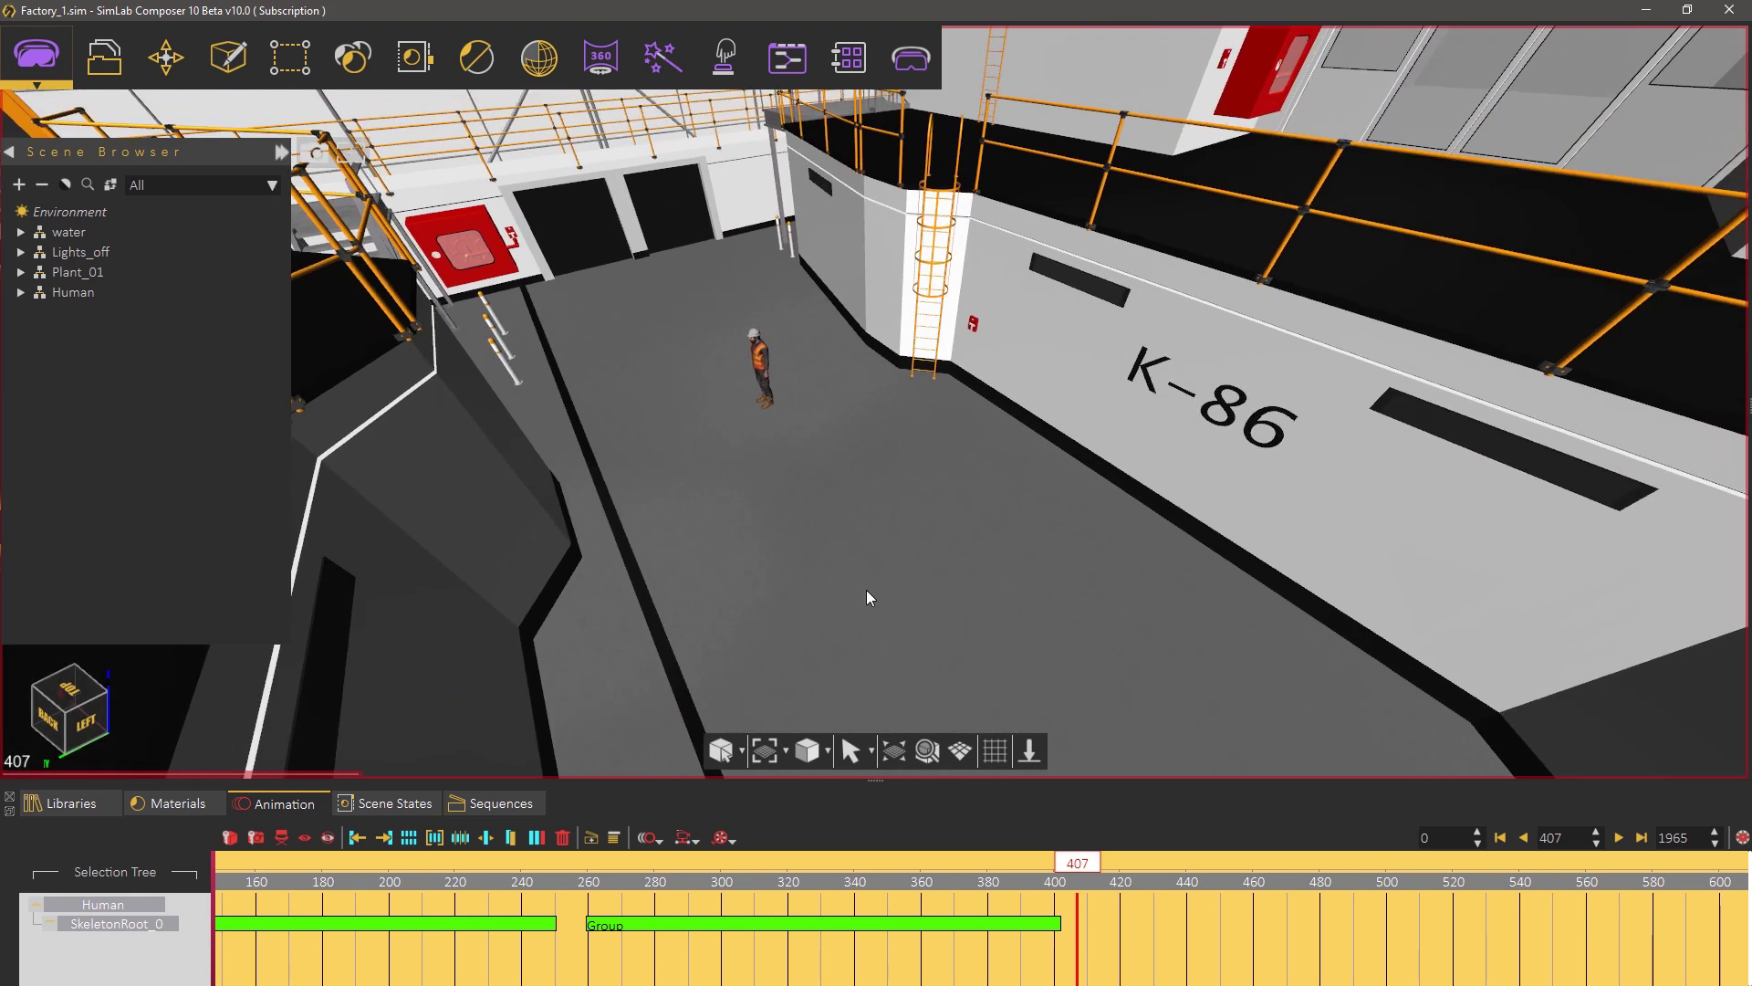
{"action": "left_click", "coordinate": [230, 59]}
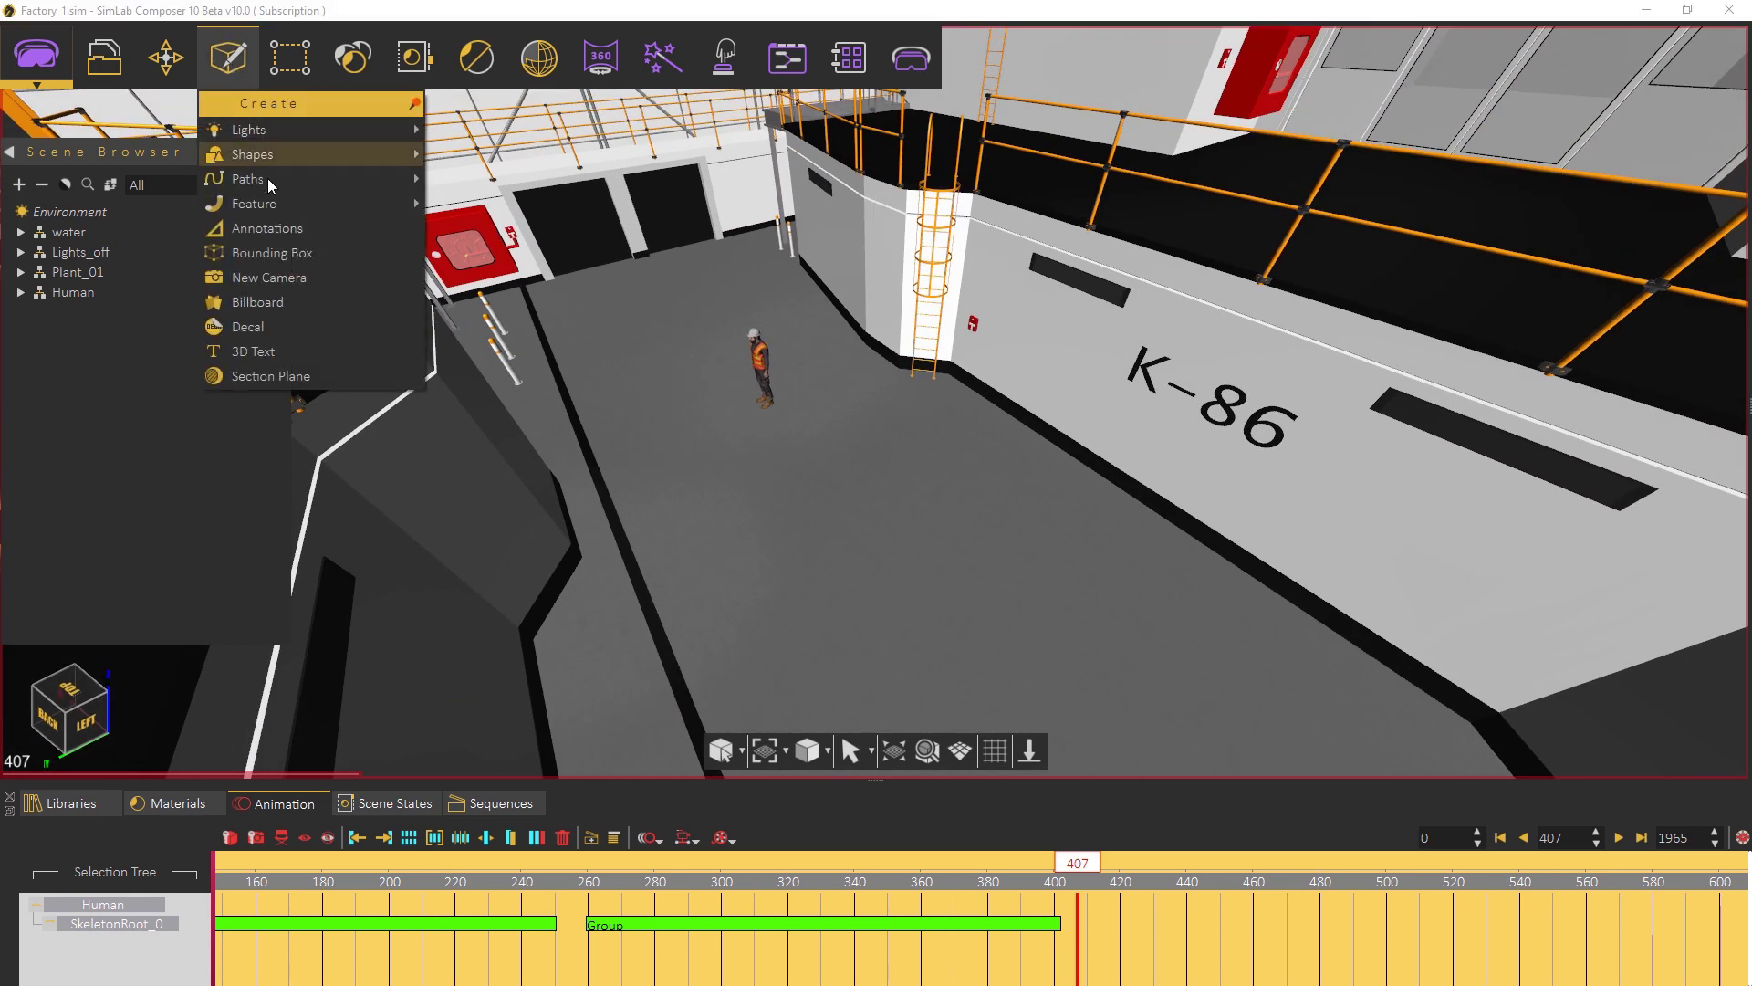
{"action": "mouse_move", "coordinate": [272, 181]}
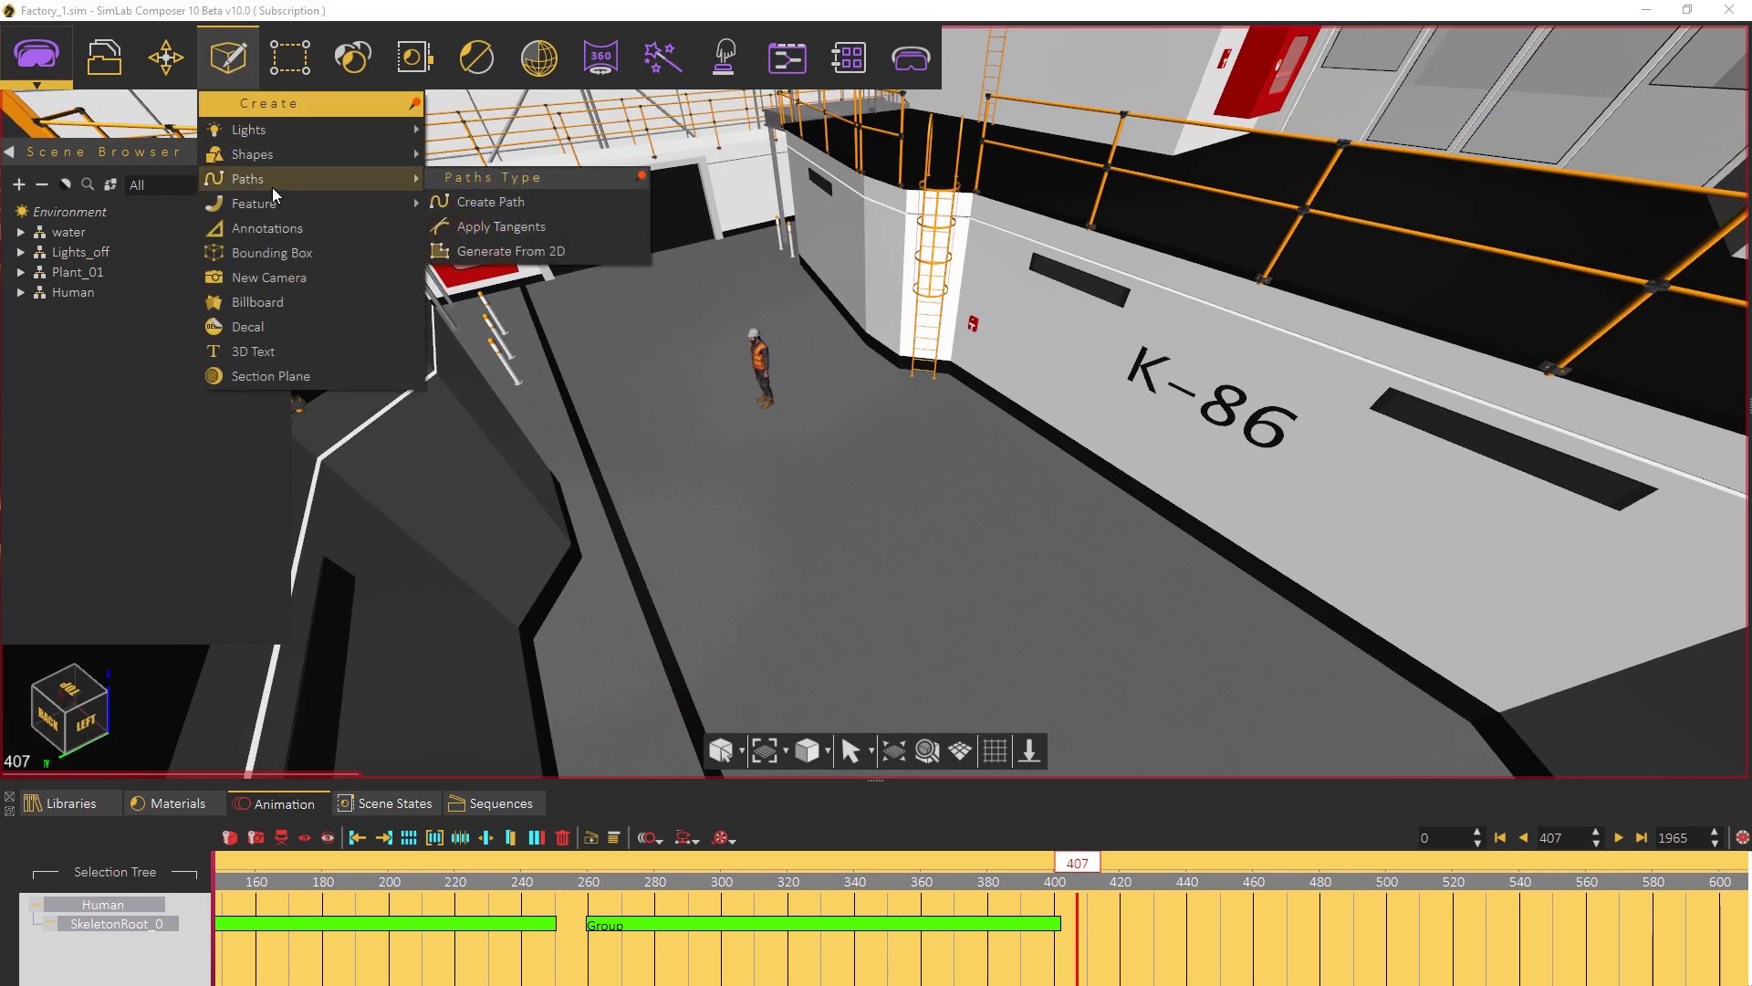
{"action": "left_click", "coordinate": [518, 201]}
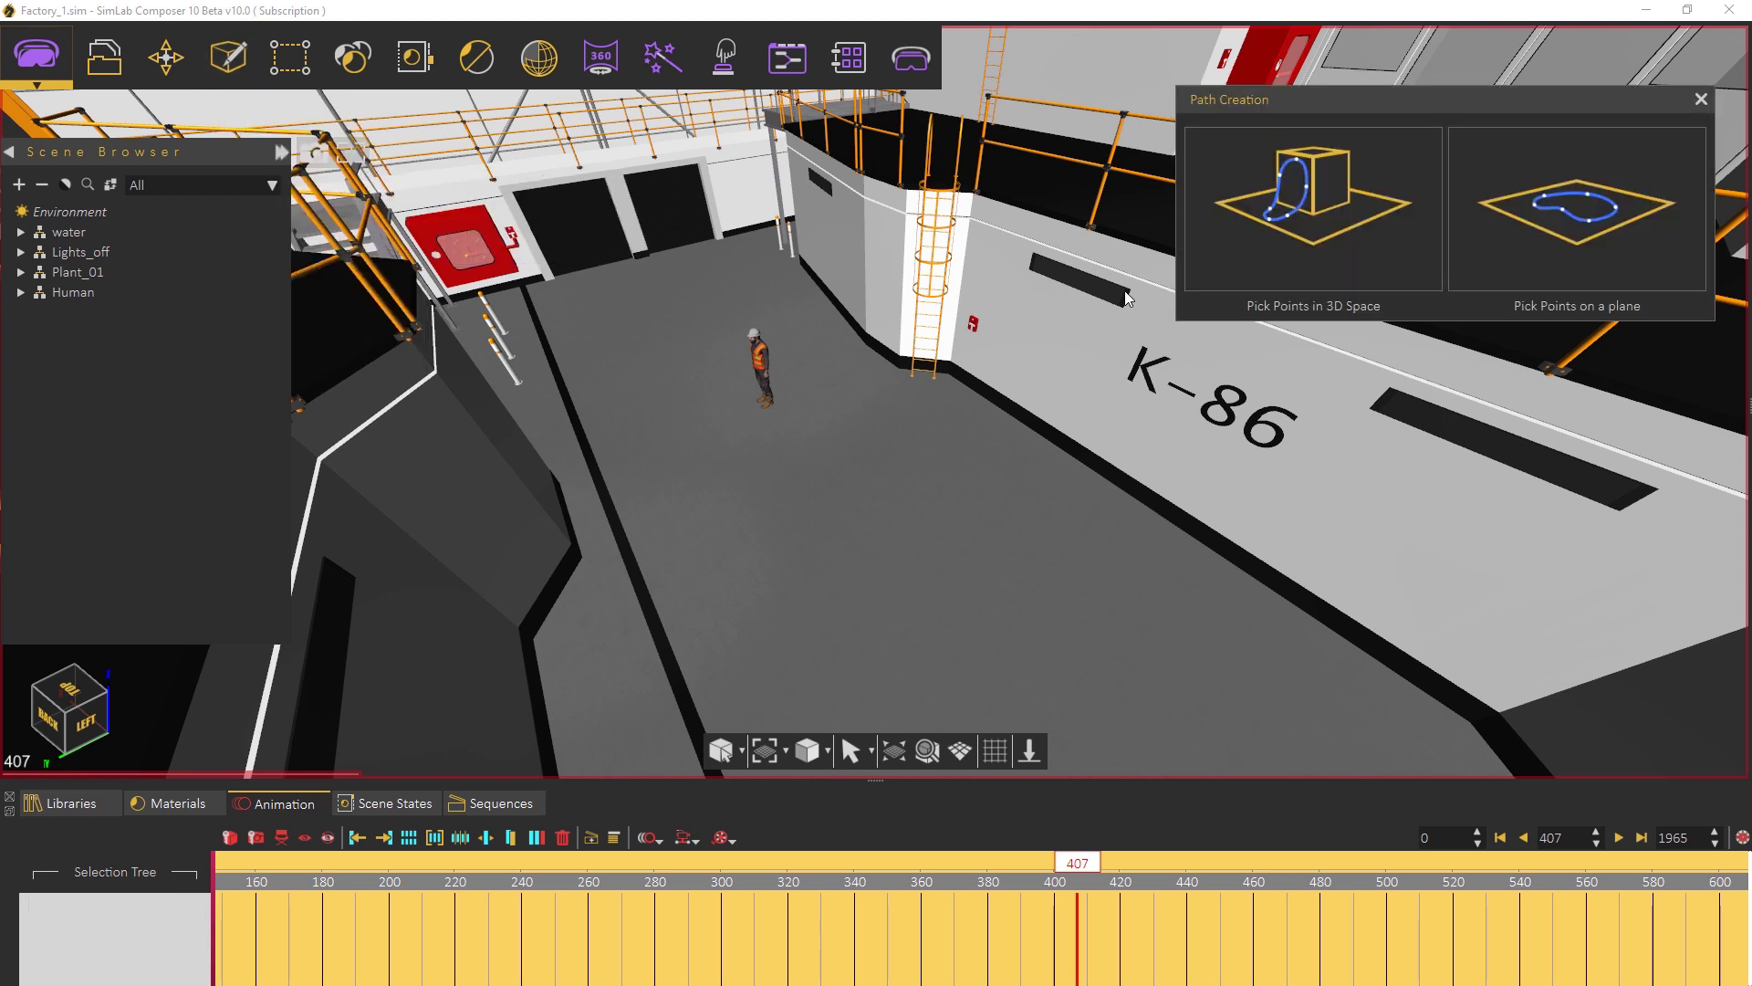
{"action": "left_click", "coordinate": [1659, 249]}
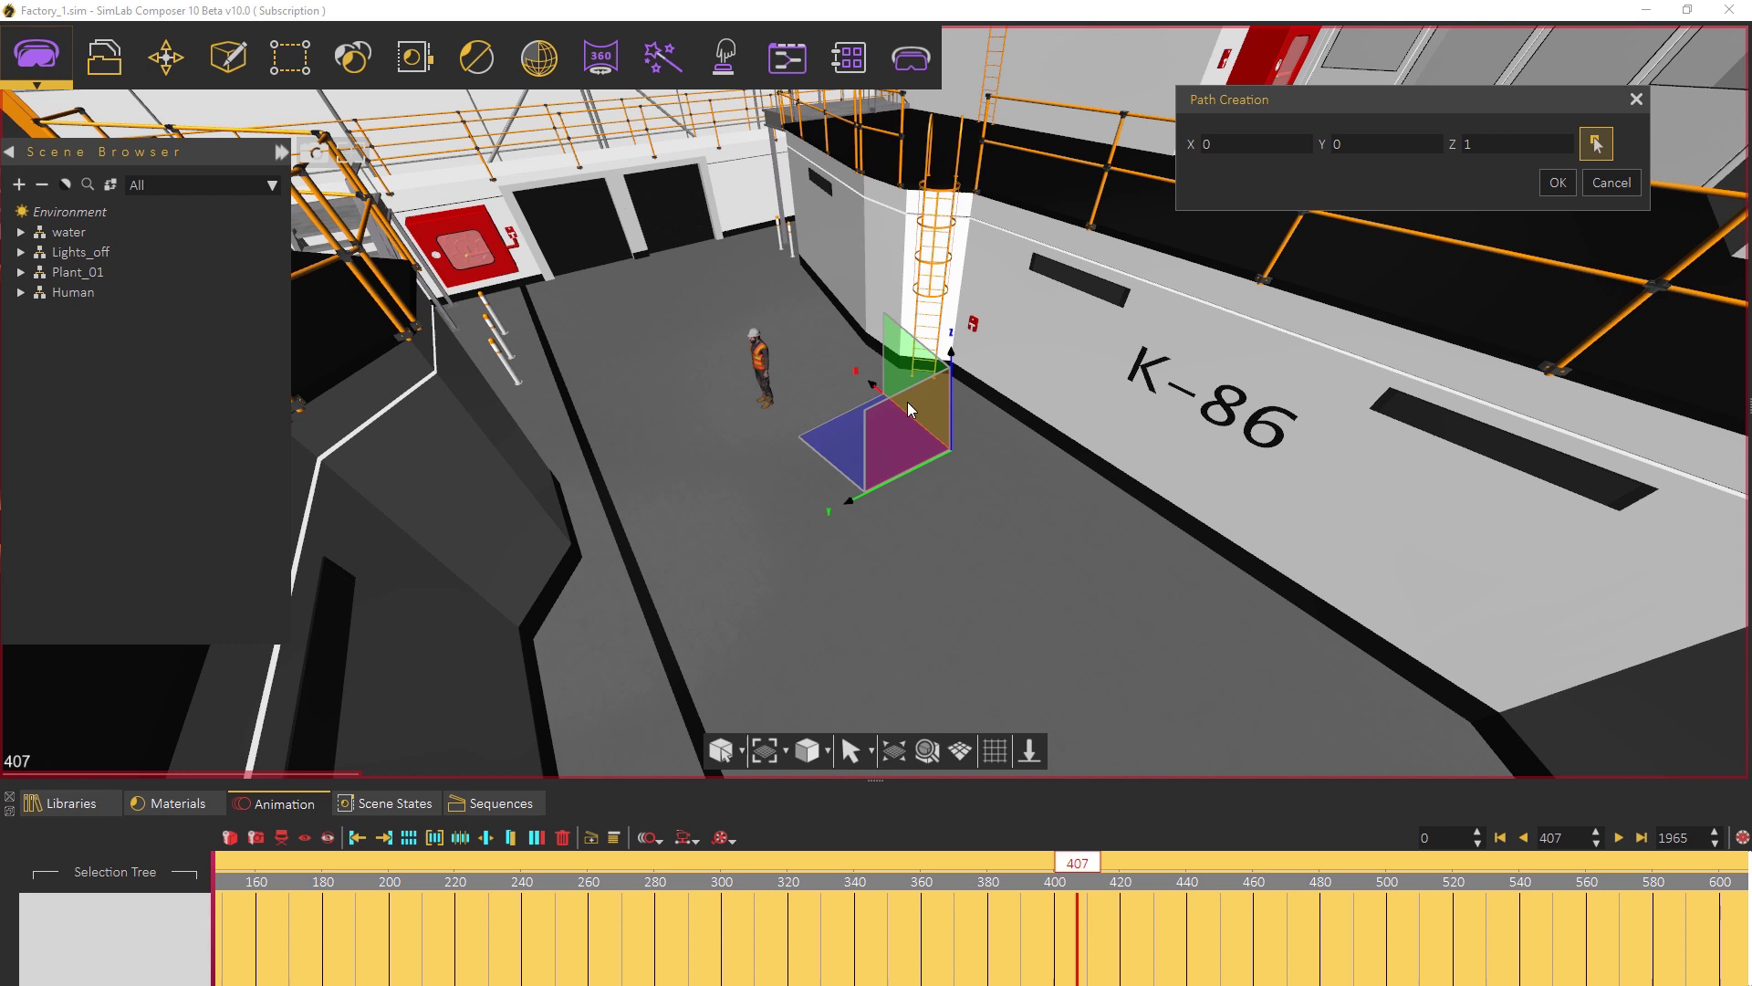
{"action": "left_click", "coordinate": [760, 432]}
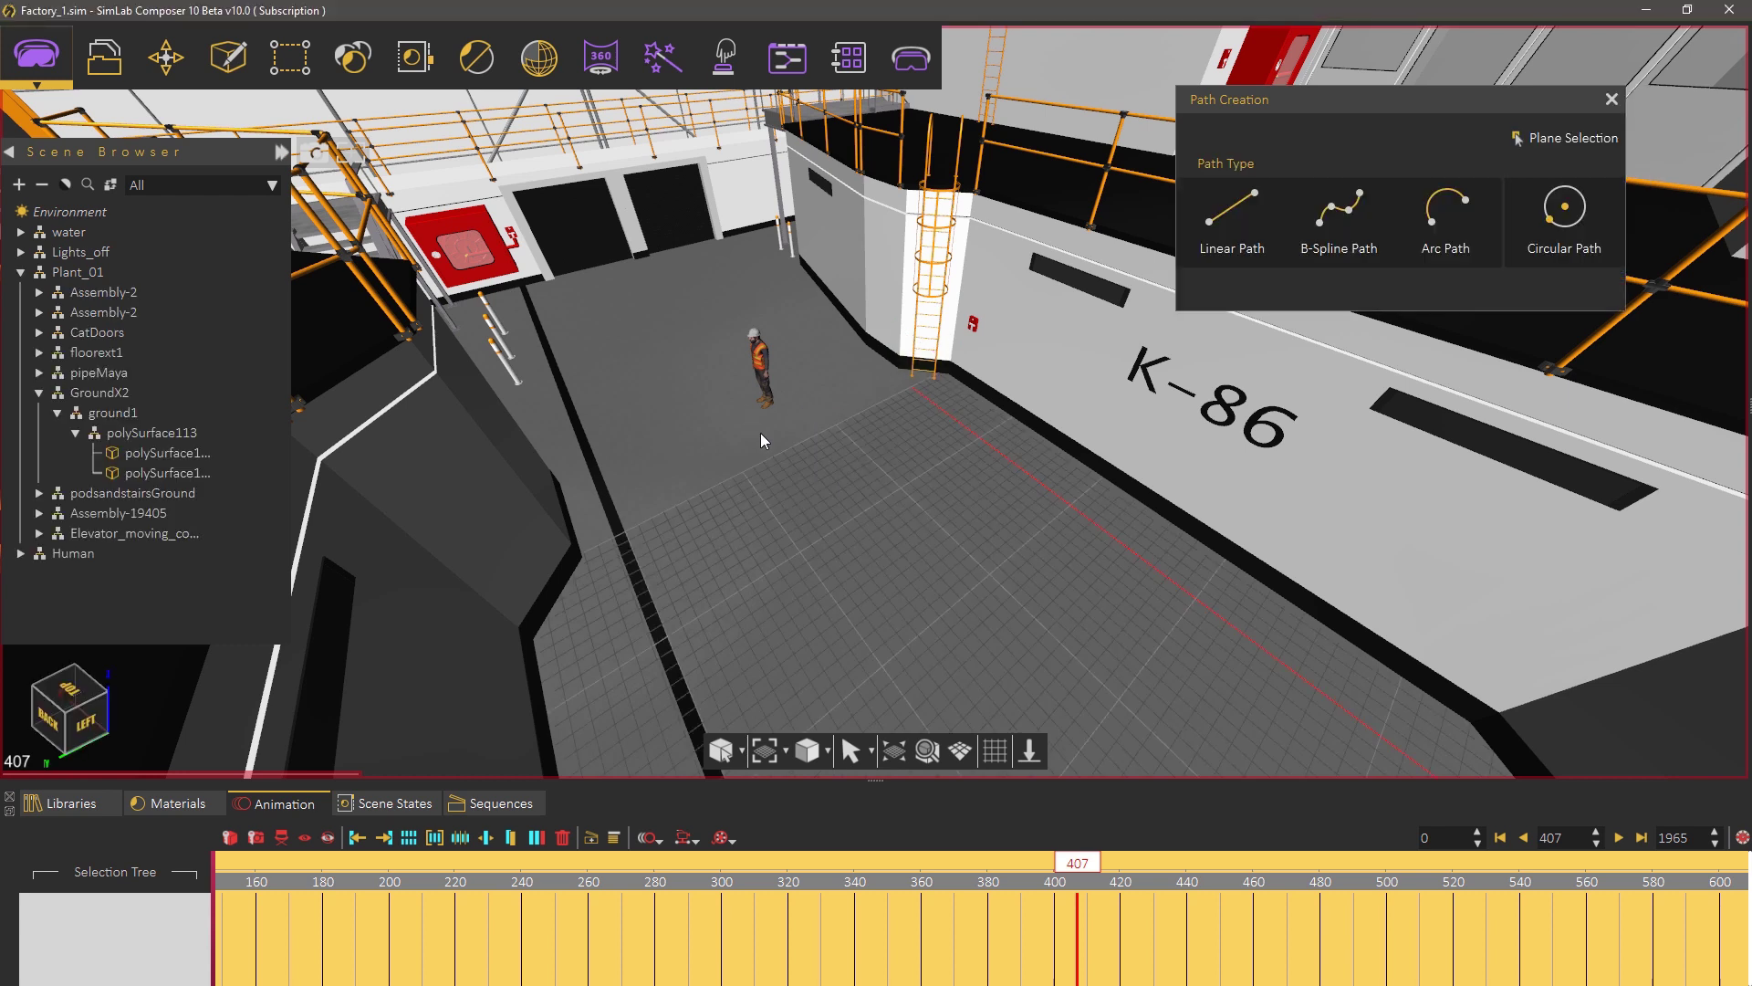
{"action": "left_click", "coordinate": [1332, 235]}
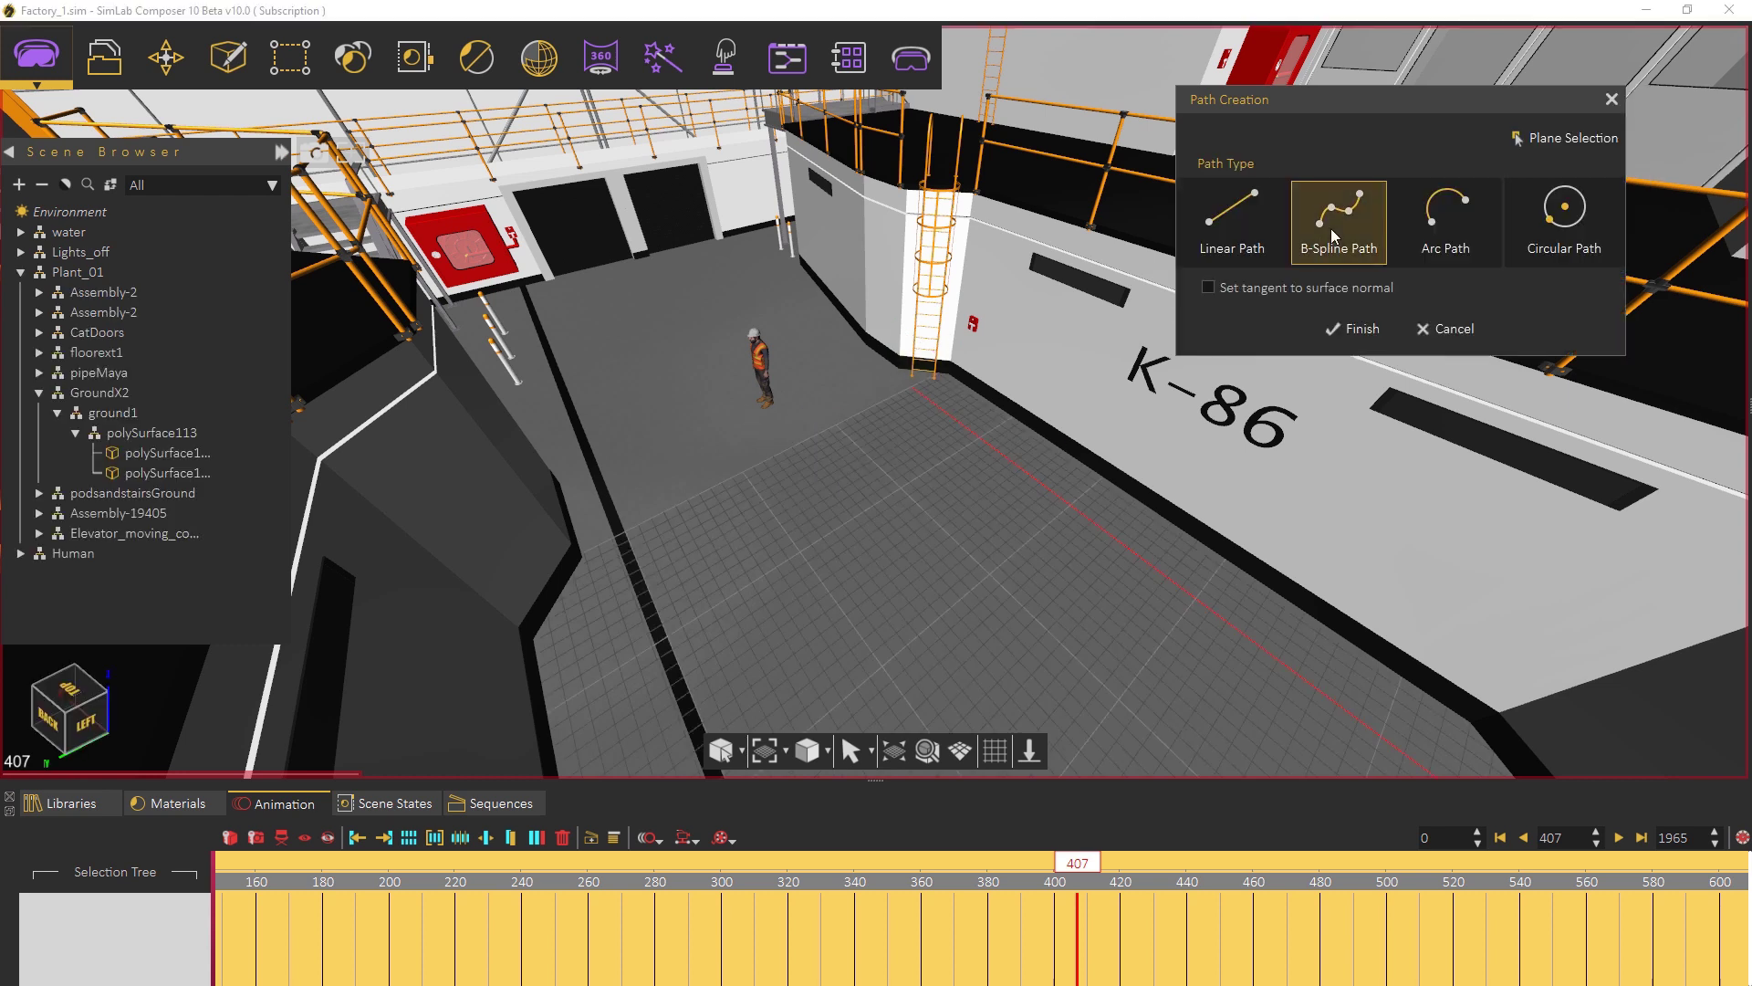
- Place the path's first point at the worker's feet and the second farther along the floor past the K-86 wall
{"action": "scroll", "coordinate": [640, 382], "scroll_direction": "up", "scroll_amount": 4}
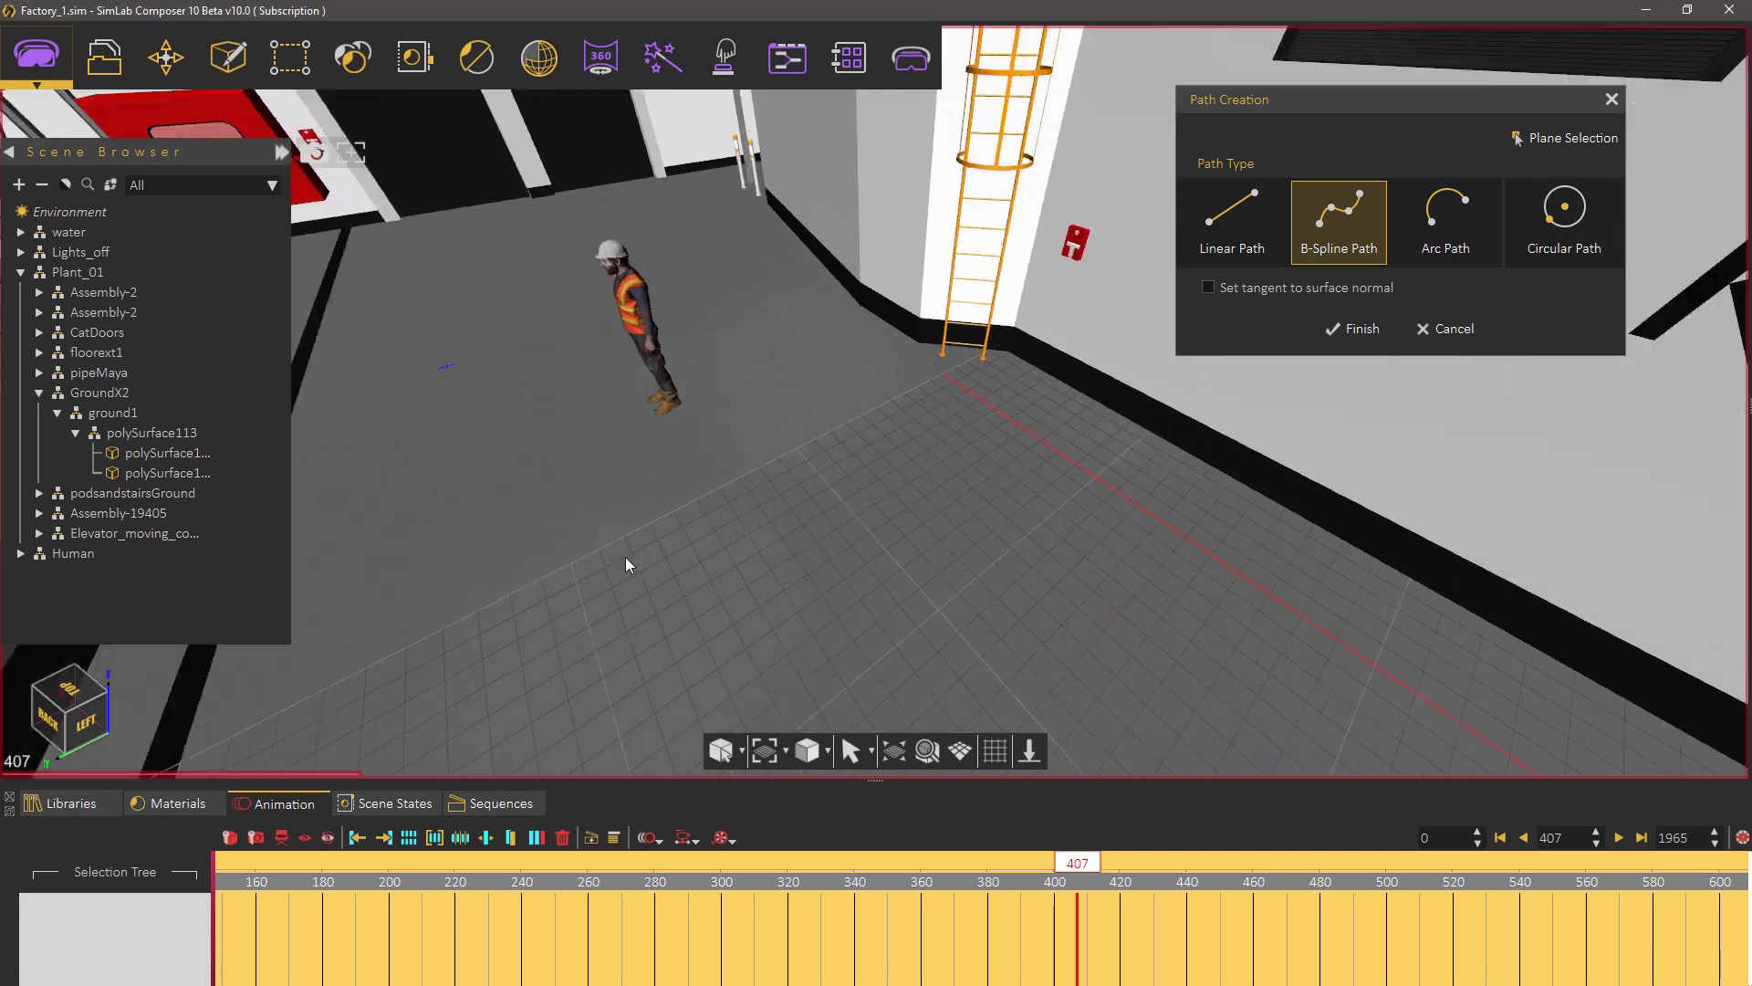
{"action": "left_click", "coordinate": [661, 551]}
{"action": "middle_click_drag", "start_coordinate": [1225, 639], "coordinate": [1360, 684]}
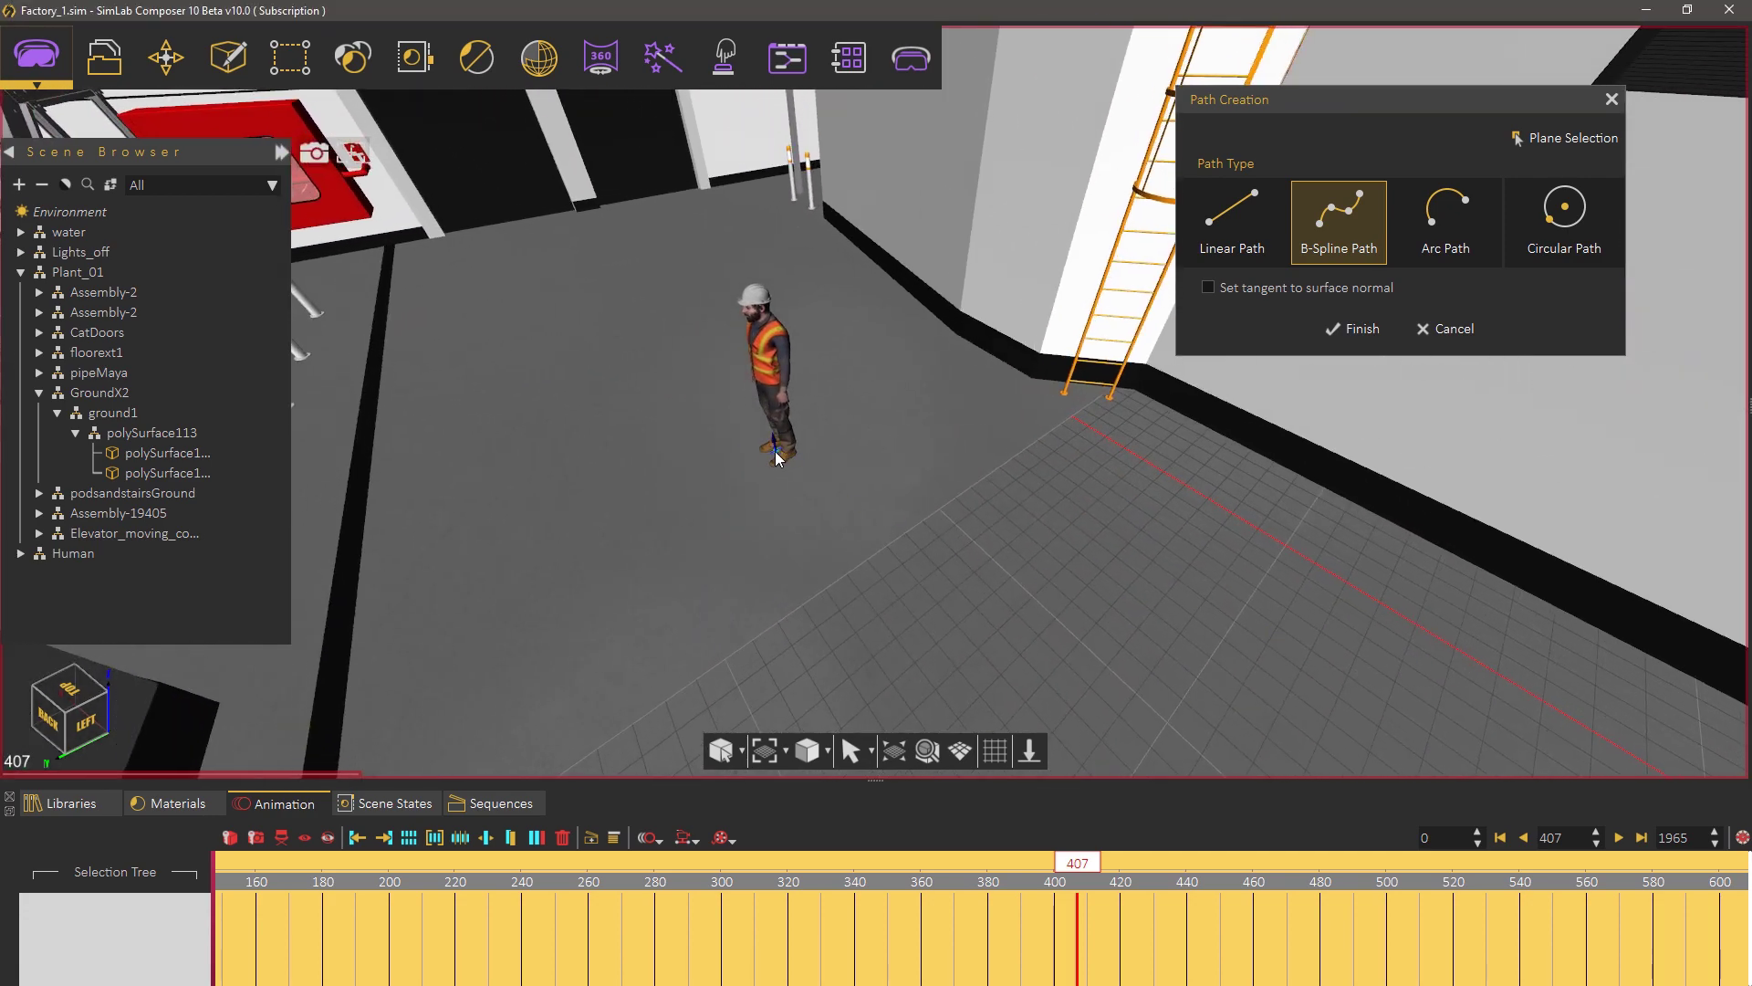
{"action": "scroll", "coordinate": [839, 520], "scroll_direction": "down", "scroll_amount": 5}
{"action": "right_click_drag", "start_coordinate": [671, 485], "coordinate": [861, 621]}
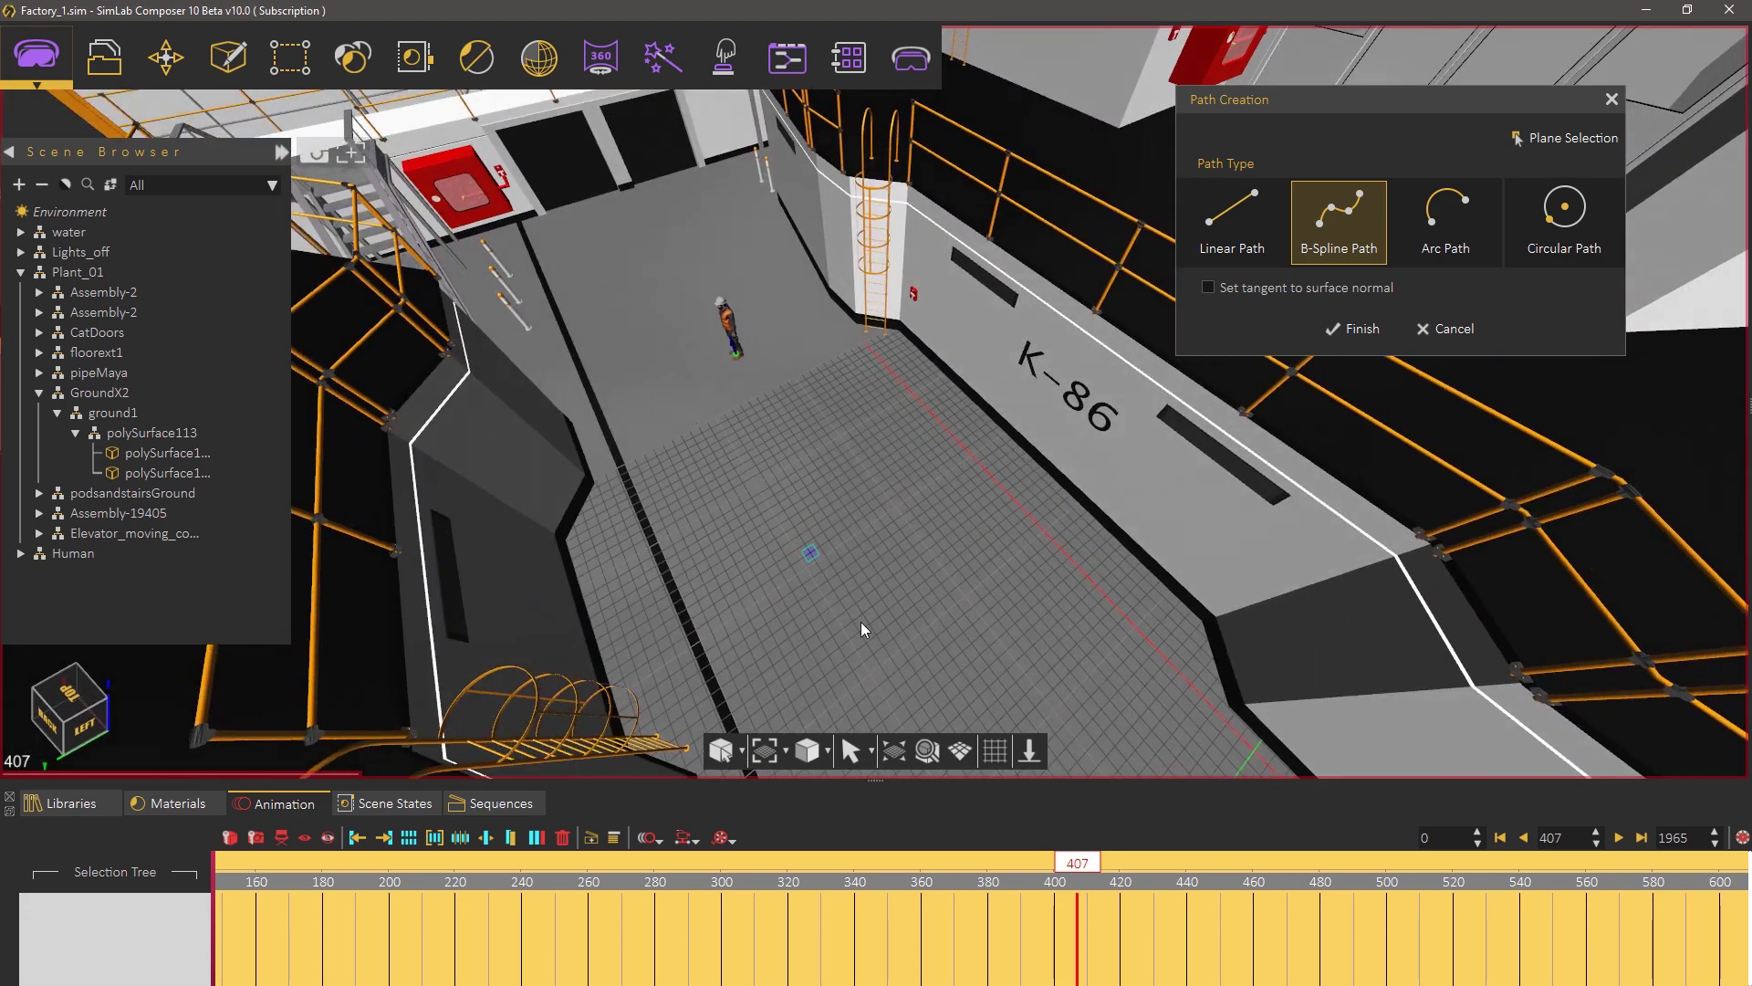
{"action": "scroll", "coordinate": [824, 506], "scroll_direction": "down", "scroll_amount": 2}
{"action": "middle_click_drag", "start_coordinate": [824, 506], "coordinate": [801, 463]}
{"action": "left_click", "coordinate": [862, 526]}
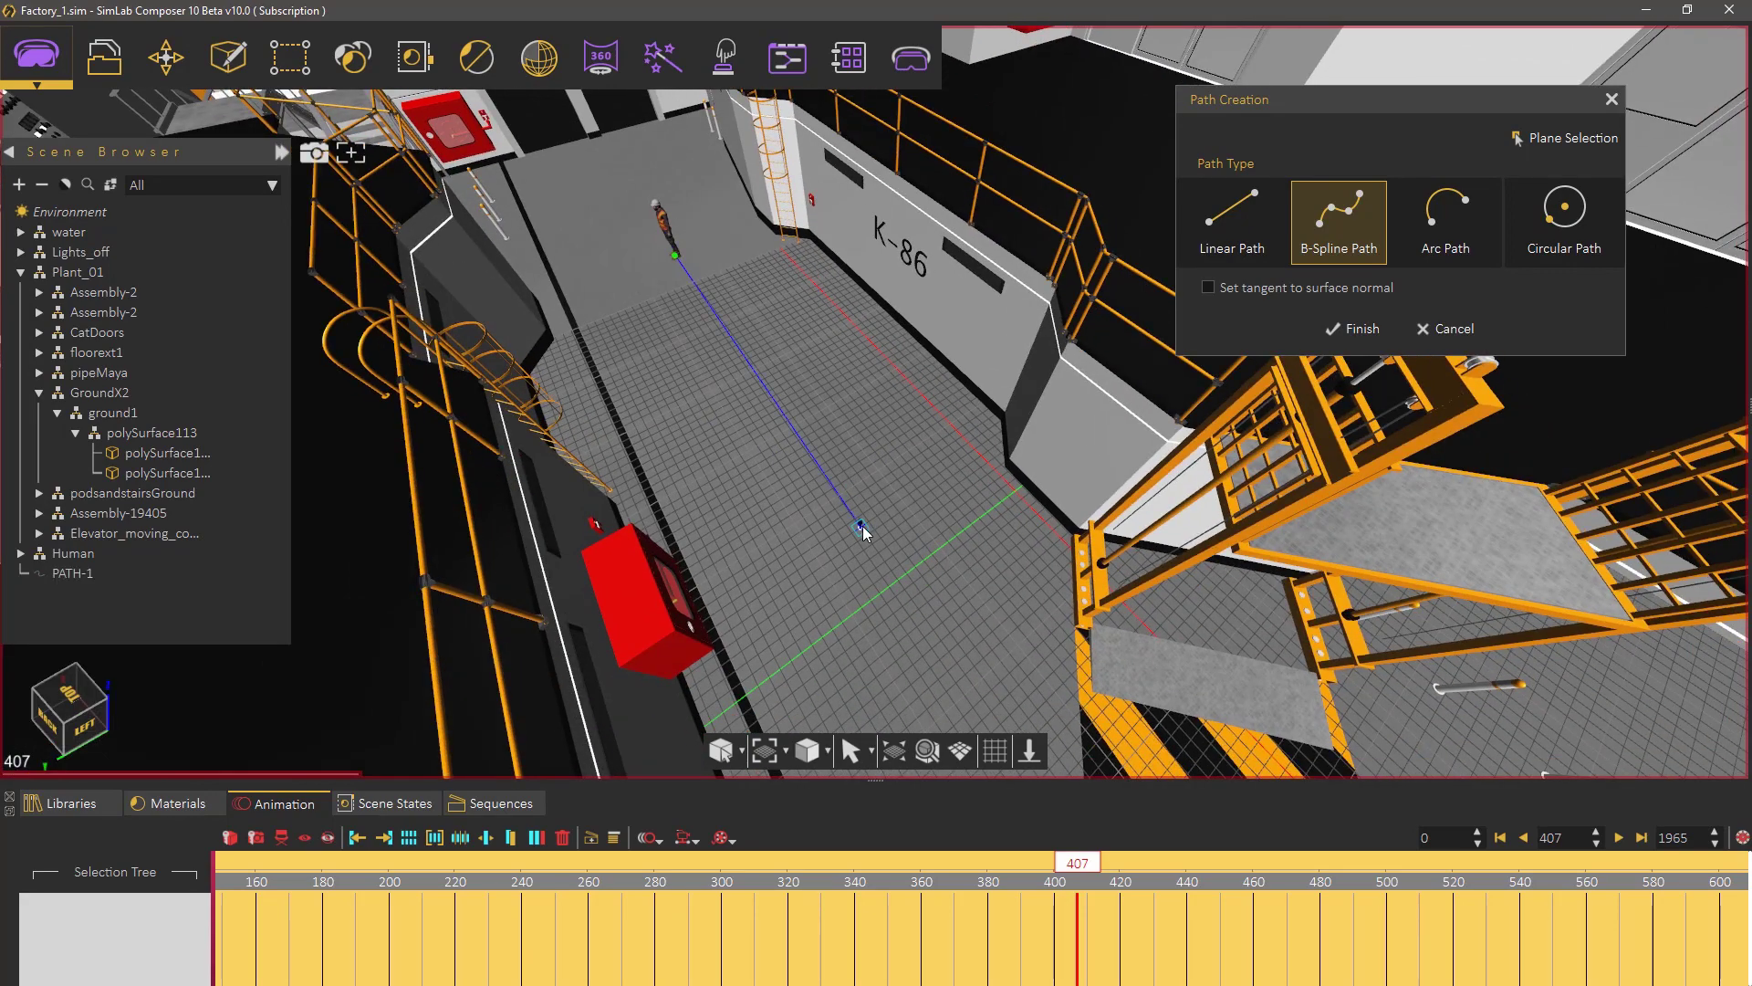
- Add three path points curving around the front of the striped platform and past the bollards
{"action": "middle_click_drag", "start_coordinate": [1084, 647], "coordinate": [301, 303]}
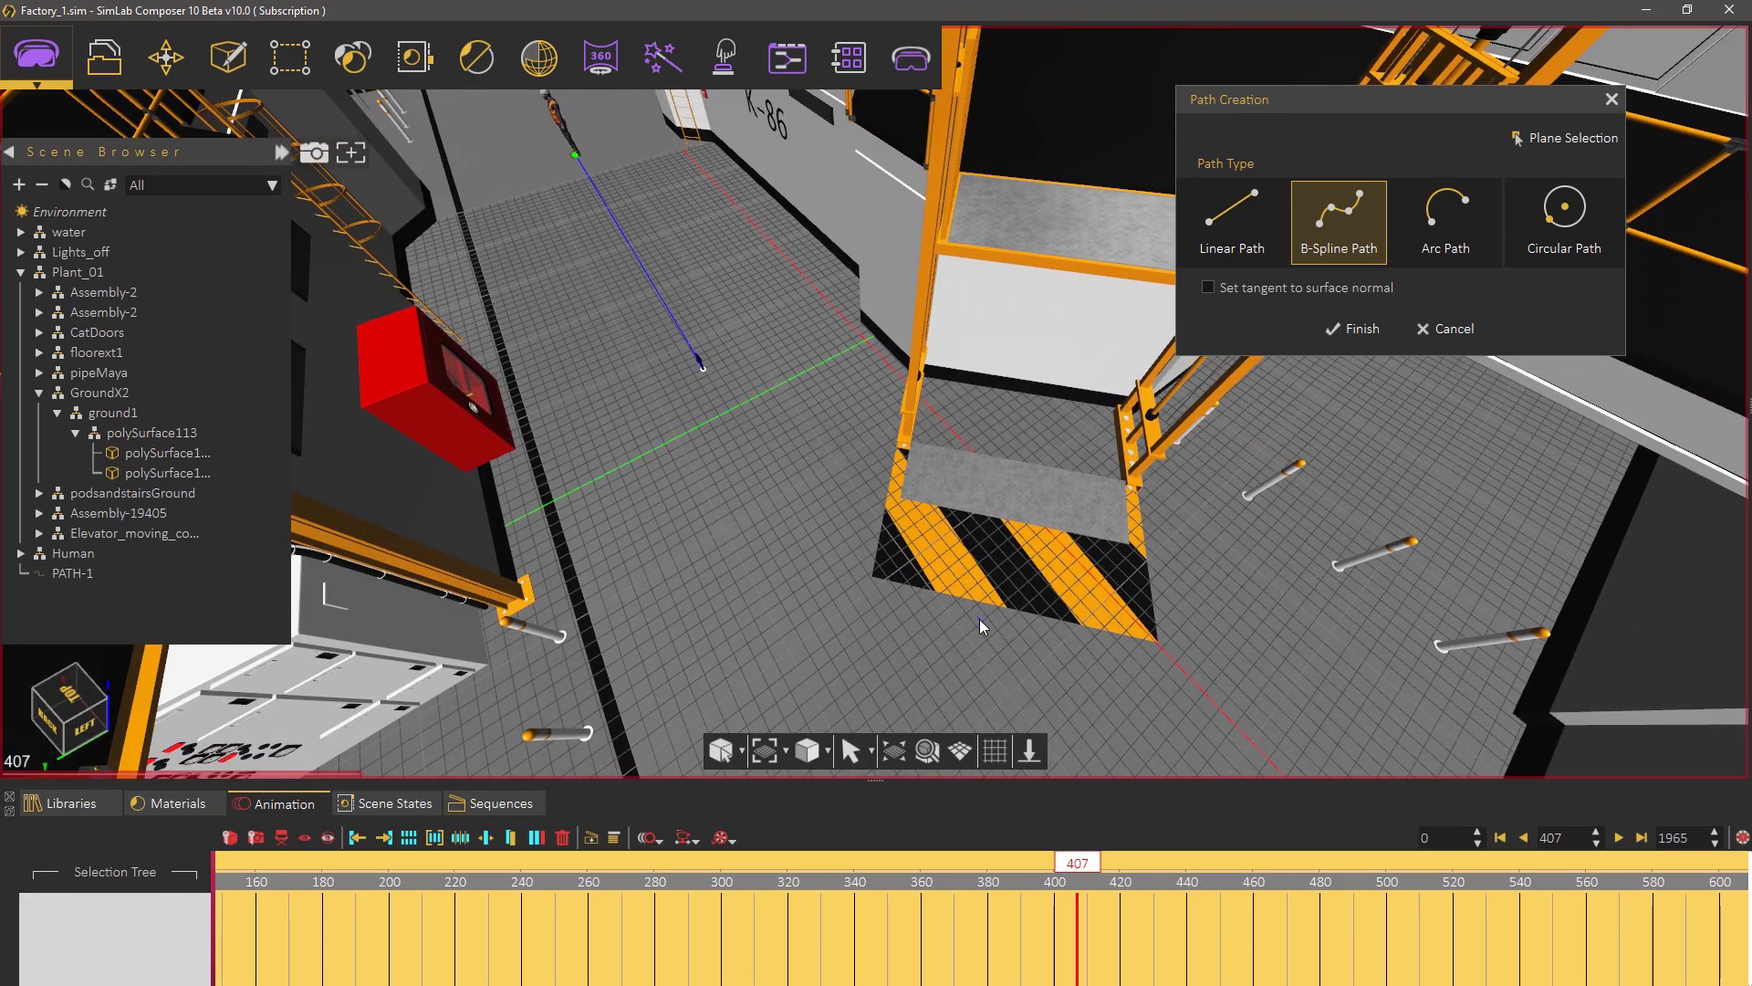
{"action": "left_click", "coordinate": [979, 625]}
{"action": "middle_click_drag", "start_coordinate": [979, 624], "coordinate": [612, 379]}
{"action": "left_click", "coordinate": [1184, 445]}
{"action": "left_click", "coordinate": [1034, 284]}
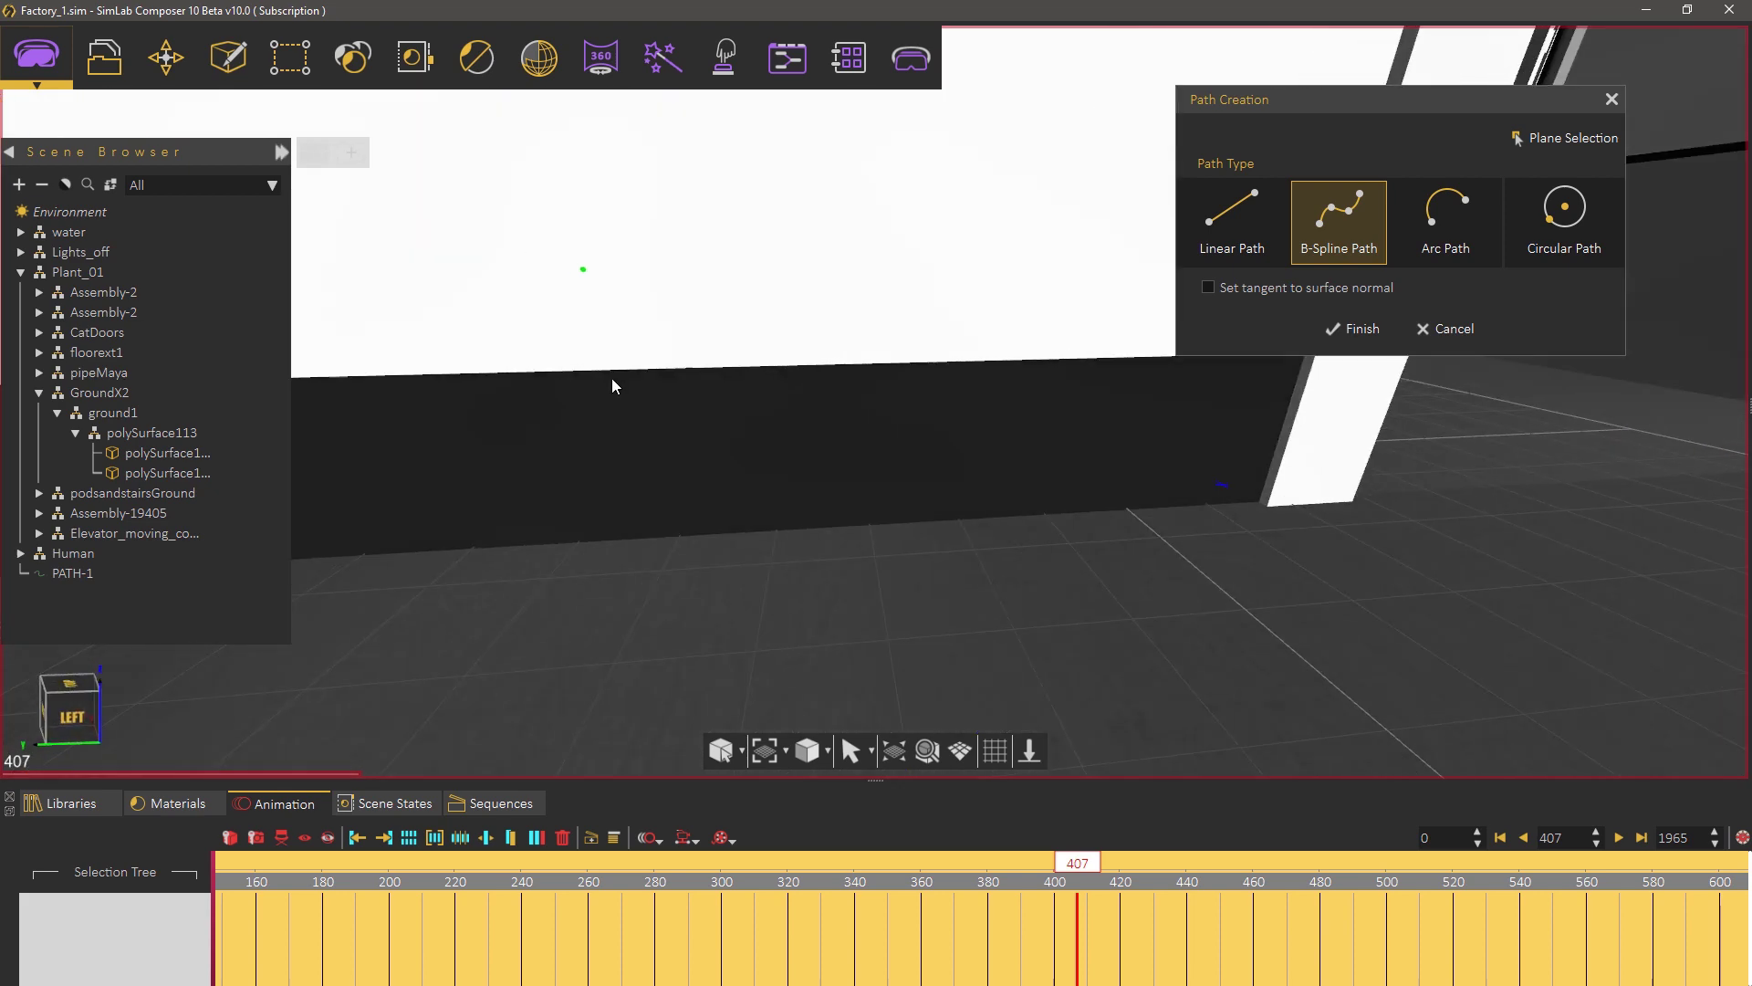
- Add two path points down the corridor toward the red cabinet on the far wall and finish the B-spline path
{"action": "middle_click_drag", "start_coordinate": [857, 399], "coordinate": [444, 467]}
{"action": "middle_click_drag", "start_coordinate": [820, 435], "coordinate": [434, 467]}
{"action": "middle_click_drag", "start_coordinate": [938, 387], "coordinate": [824, 534]}
{"action": "left_click", "coordinate": [890, 341]}
{"action": "left_click", "coordinate": [881, 288]}
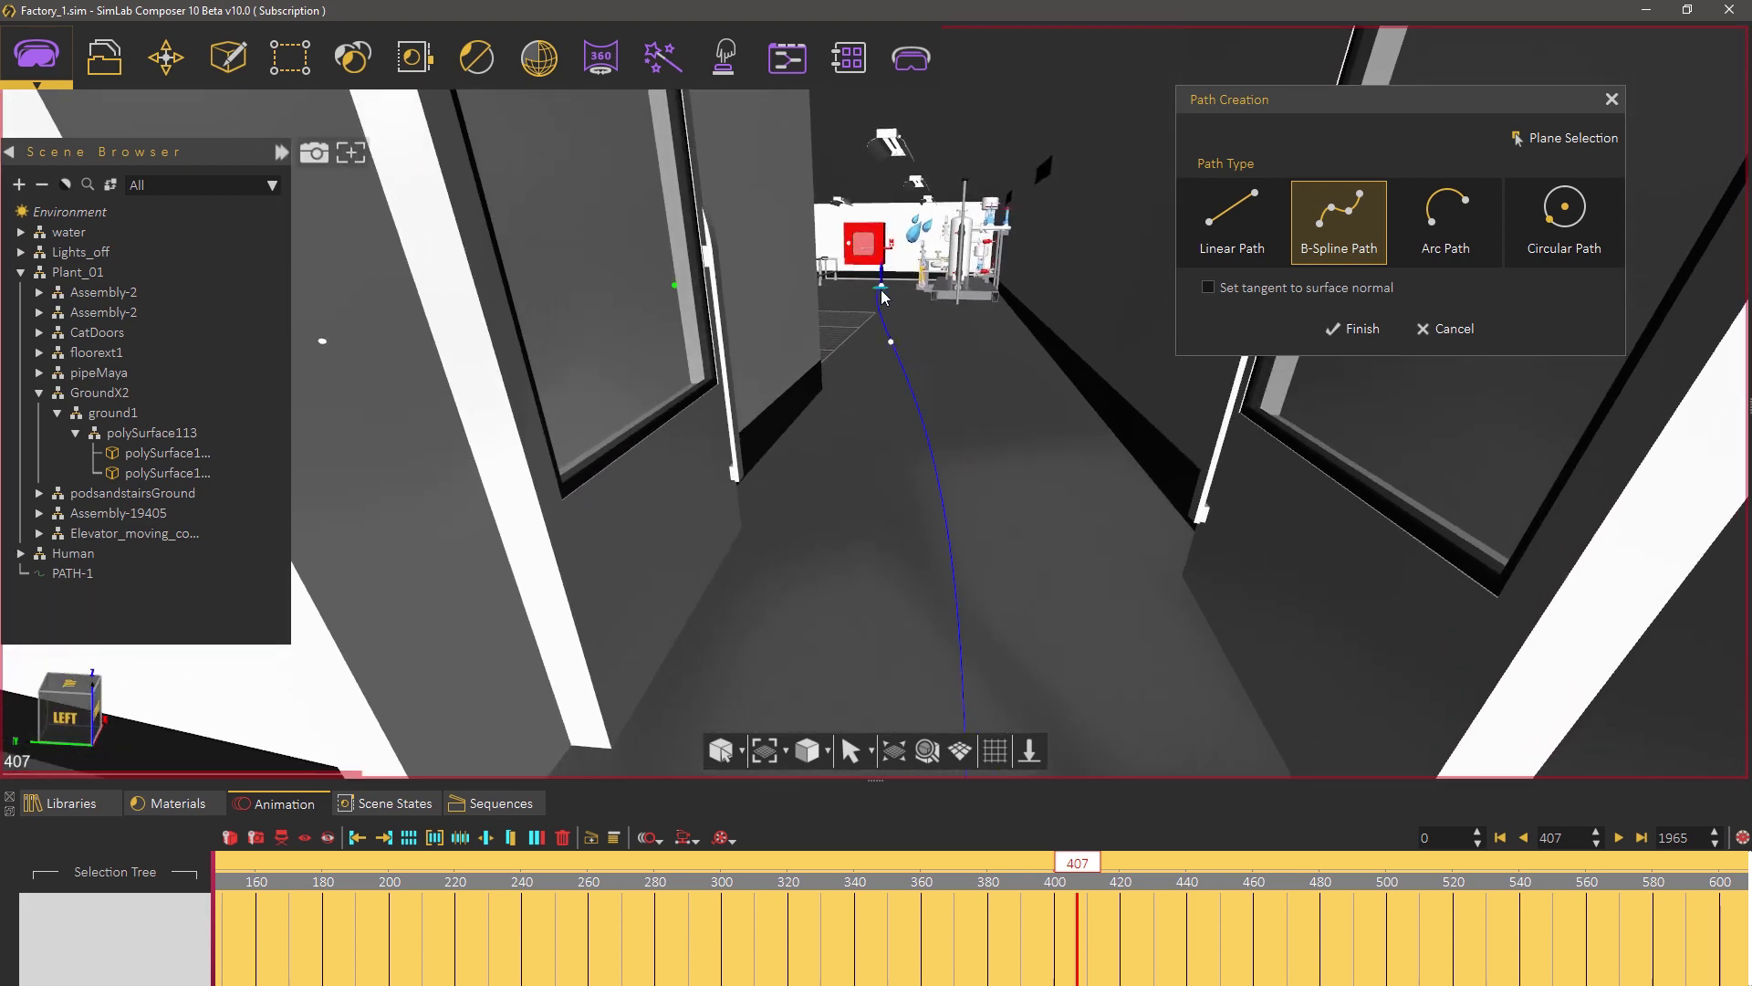
{"action": "left_click", "coordinate": [1355, 329]}
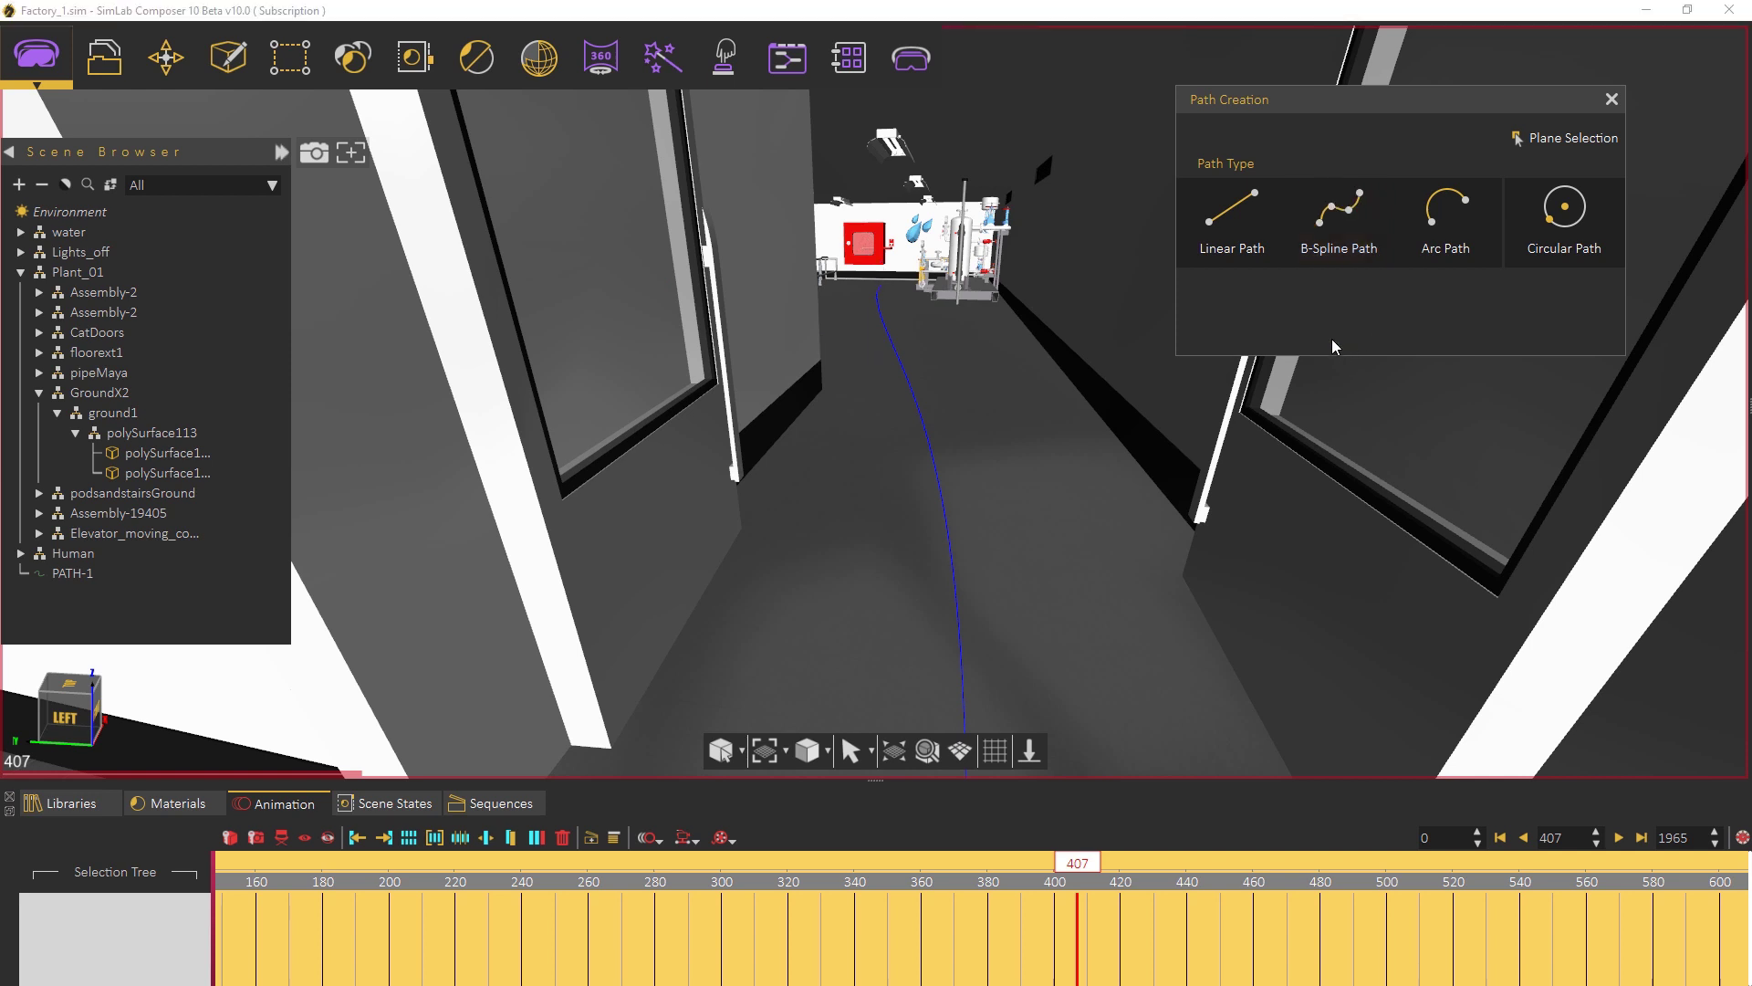
- Move the path's end point in the corridor to about X 11.945, Y -5.488
{"action": "left_click", "coordinate": [889, 334]}
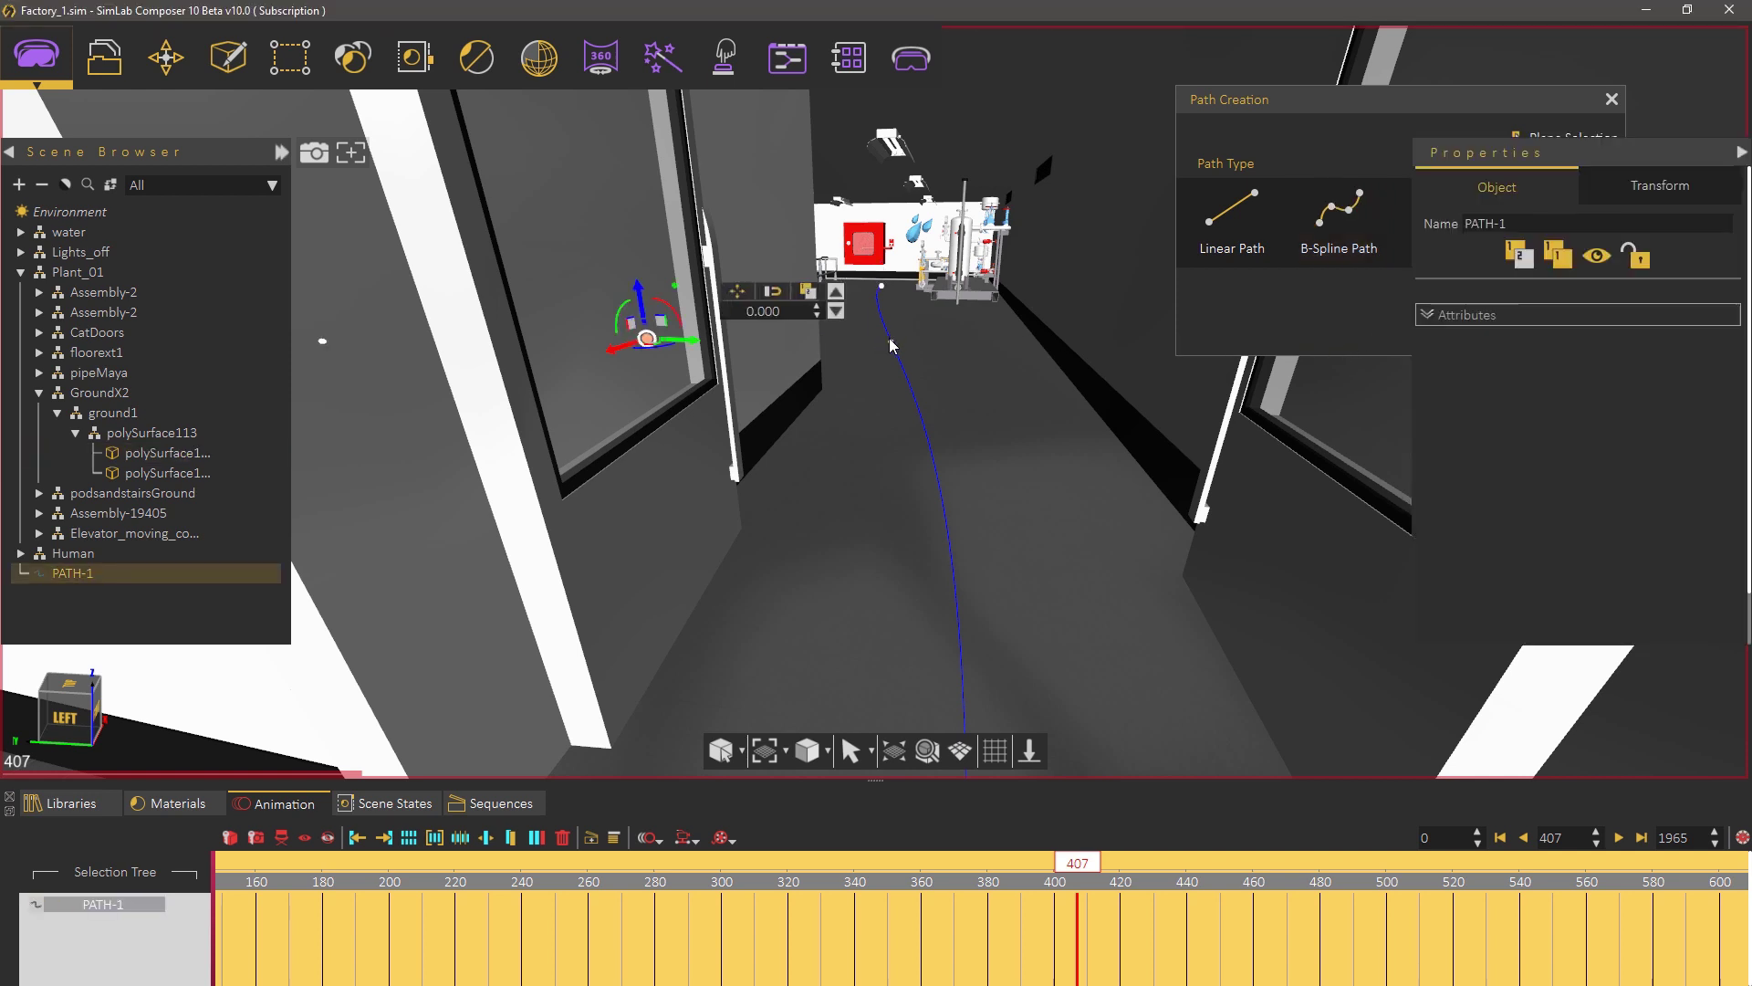
{"action": "left_click", "coordinate": [883, 292]}
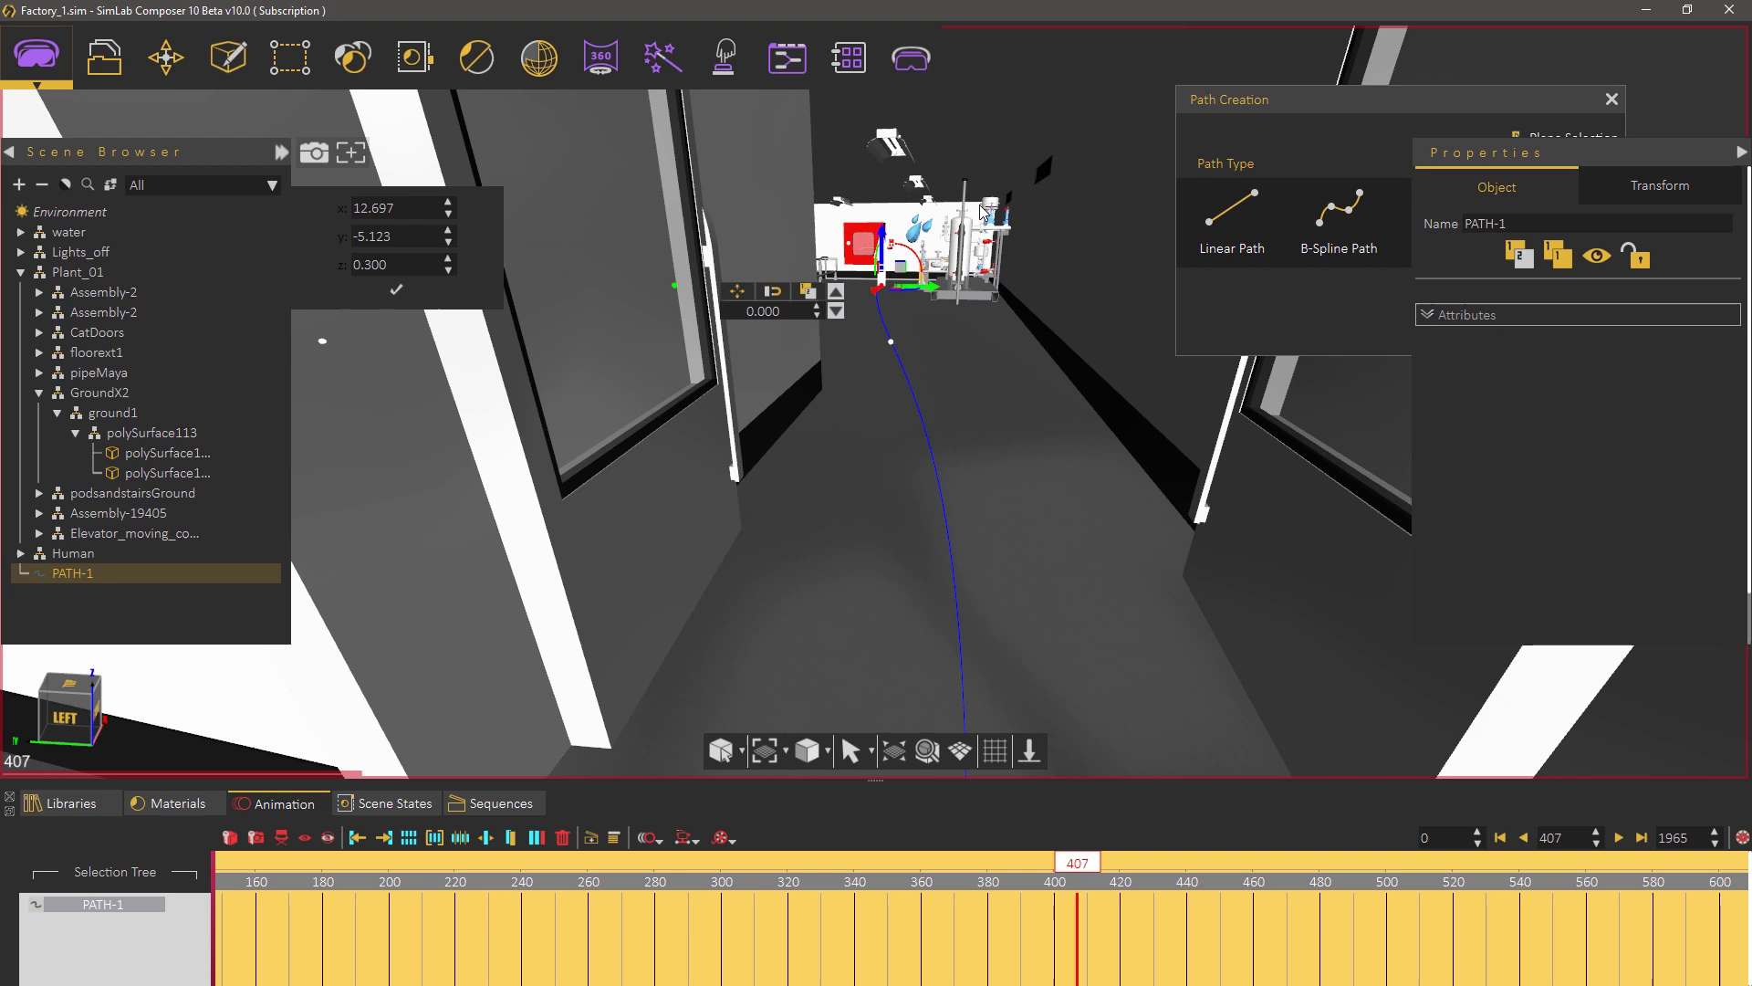
{"action": "scroll", "coordinate": [898, 315], "scroll_direction": "up", "scroll_amount": 5}
{"action": "middle_click_drag", "start_coordinate": [898, 315], "coordinate": [957, 438]}
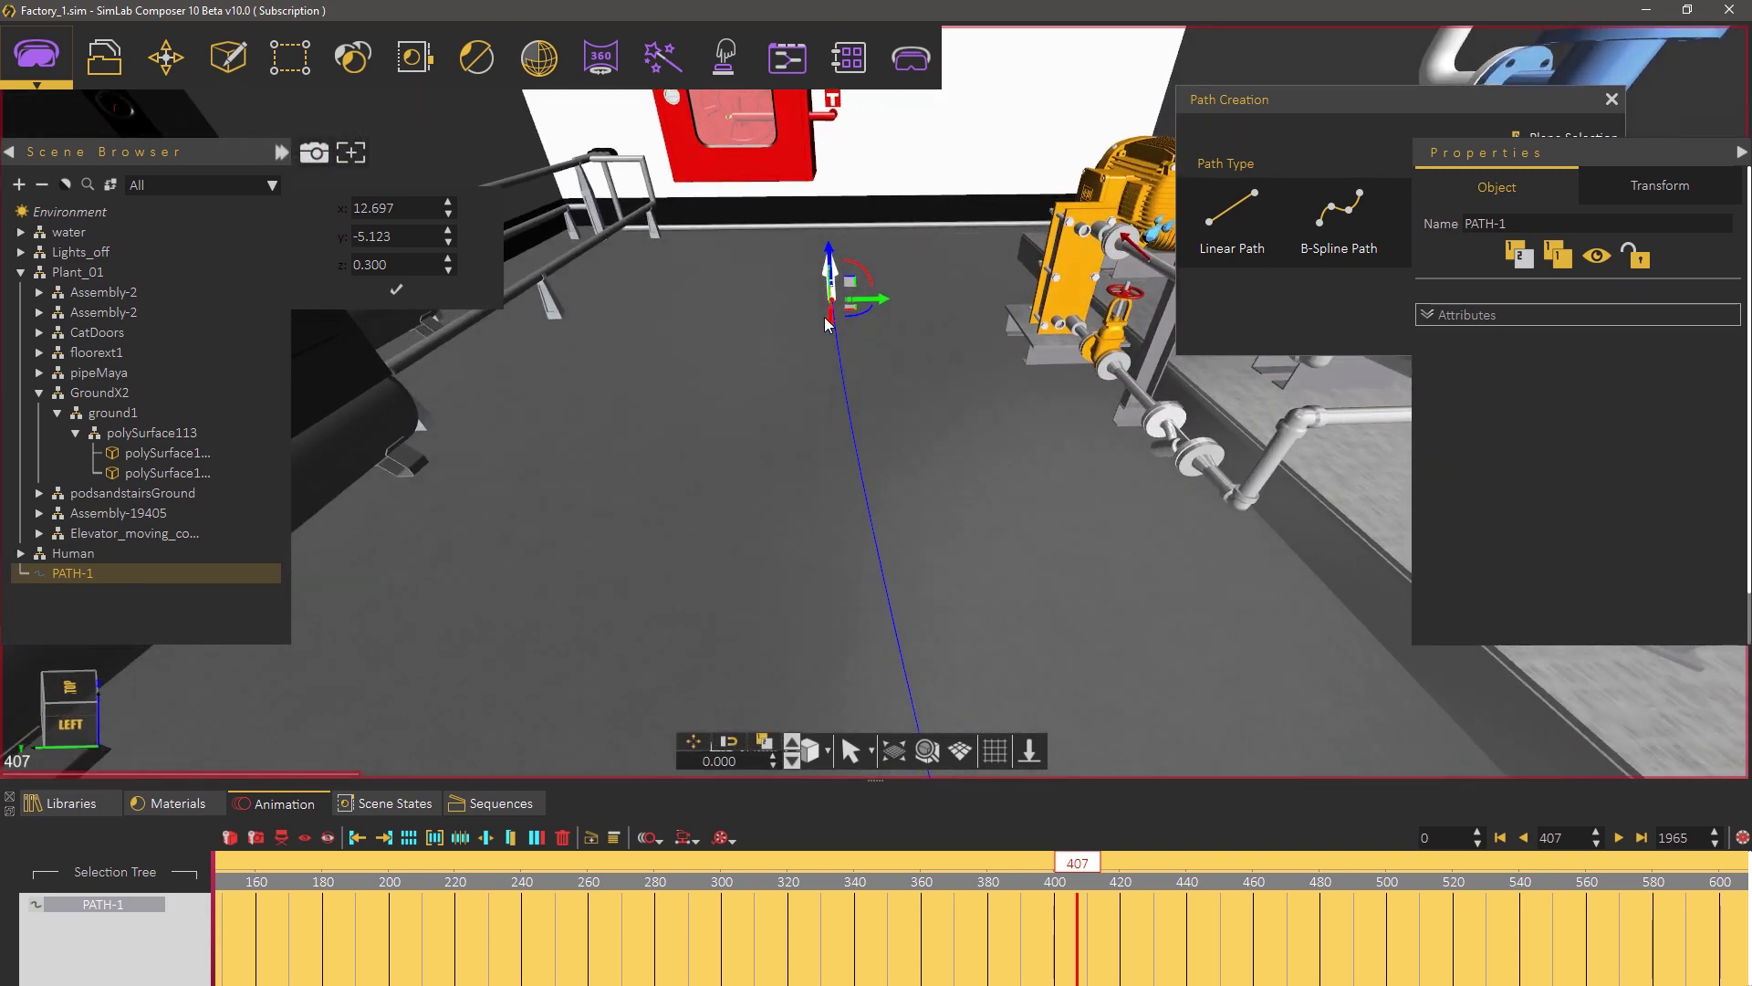
{"action": "left_click_drag", "start_coordinate": [826, 324], "coordinate": [920, 340]}
- Move the path point beside the bollards outward to about X -8.415
{"action": "middle_click_drag", "start_coordinate": [820, 453], "coordinate": [750, 420]}
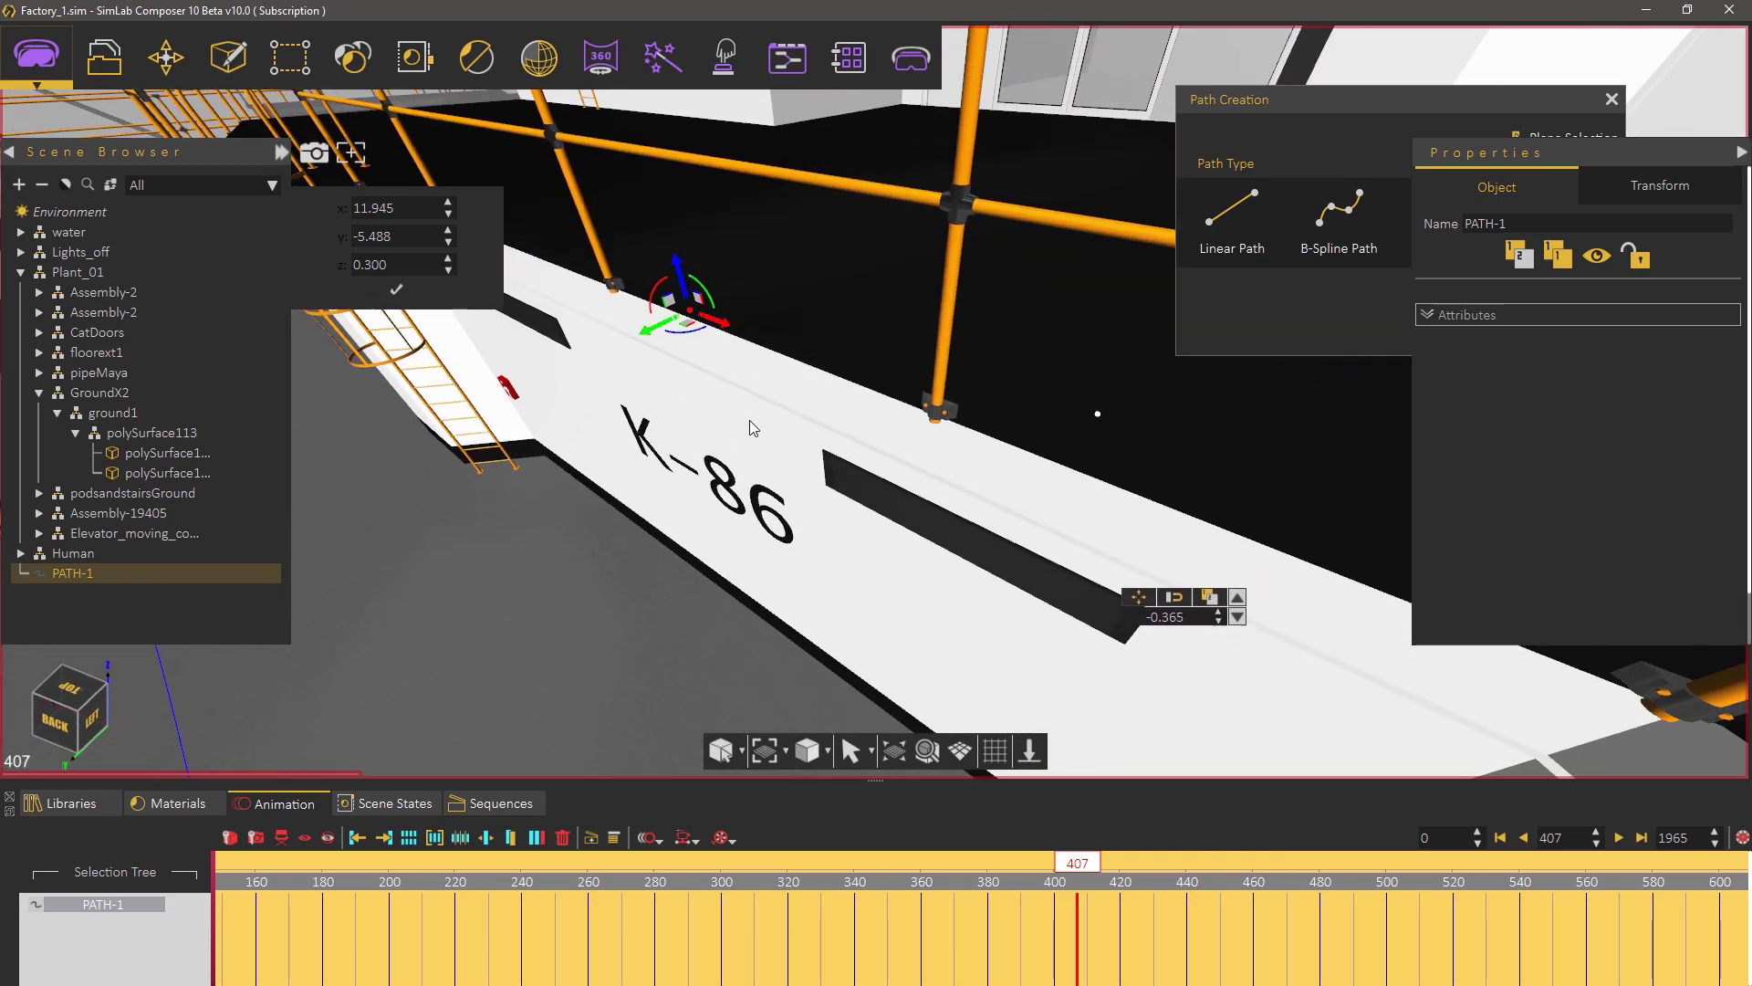
{"action": "scroll", "coordinate": [749, 423], "scroll_direction": "down", "scroll_amount": 4}
{"action": "middle_click_drag", "start_coordinate": [749, 530], "coordinate": [767, 339]}
{"action": "scroll", "coordinate": [767, 460], "scroll_direction": "down", "scroll_amount": 2}
{"action": "middle_click_drag", "start_coordinate": [1152, 544], "coordinate": [994, 465]}
{"action": "middle_click_drag", "start_coordinate": [1152, 501], "coordinate": [995, 511]}
{"action": "middle_click_drag", "start_coordinate": [1351, 536], "coordinate": [1196, 538]}
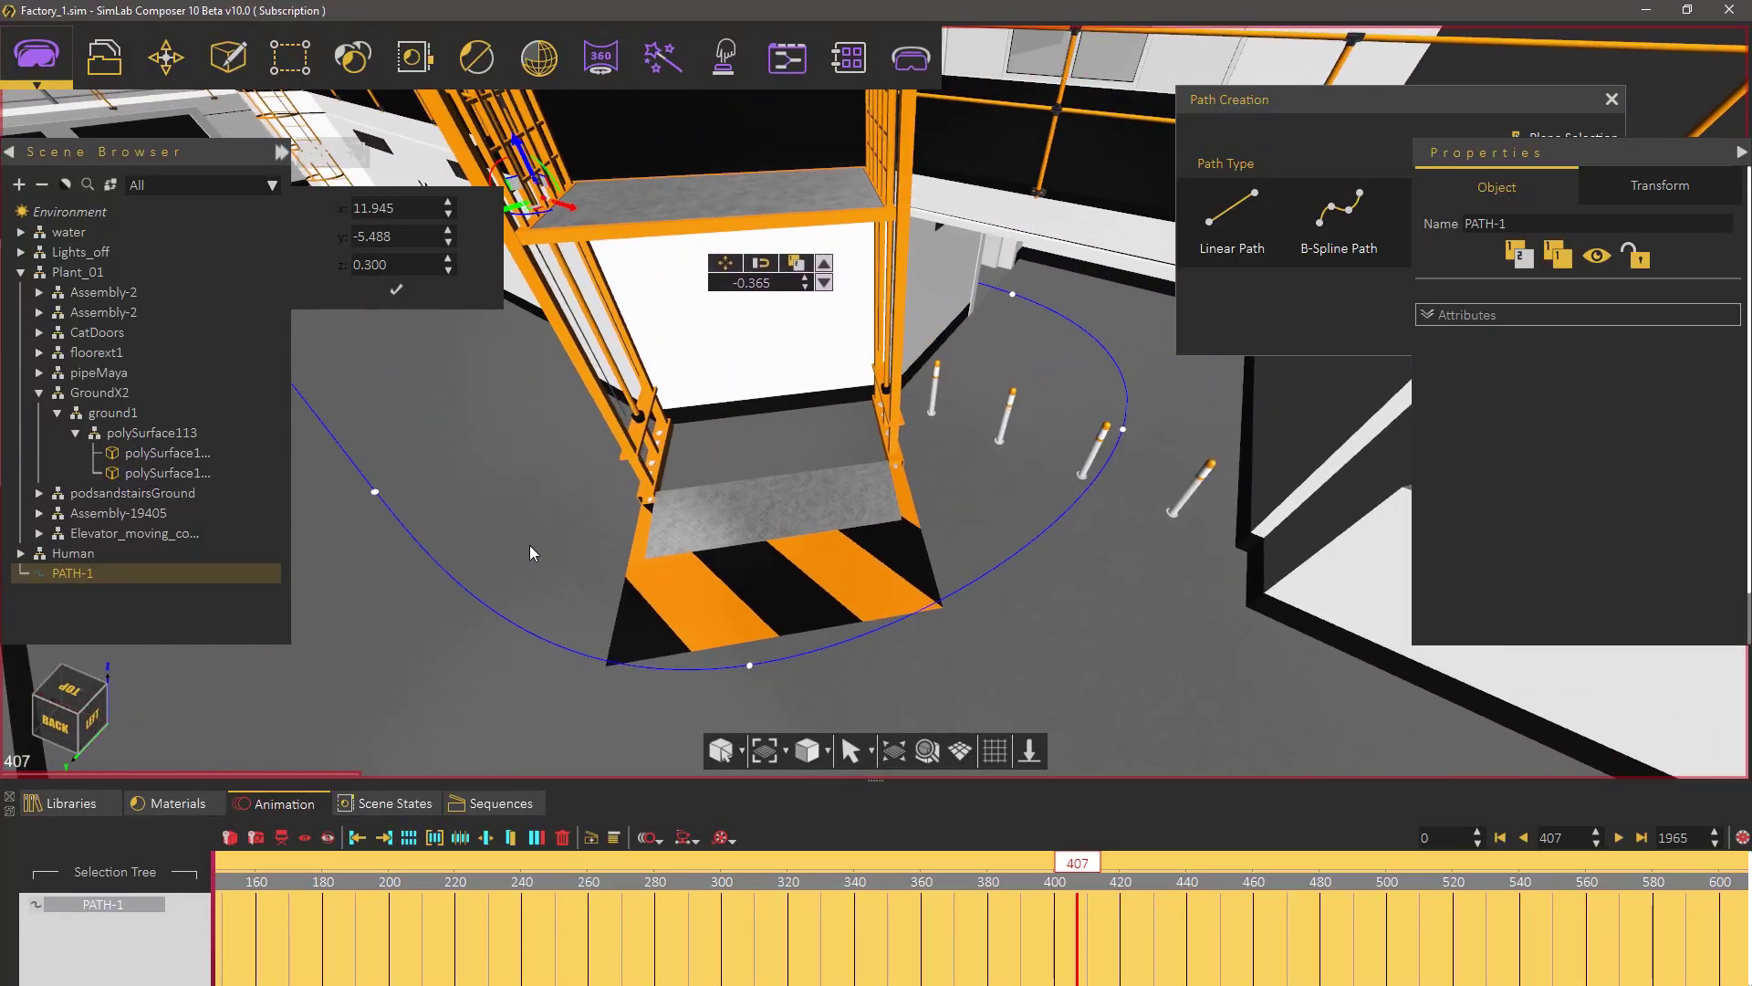
{"action": "left_click", "coordinate": [1098, 437]}
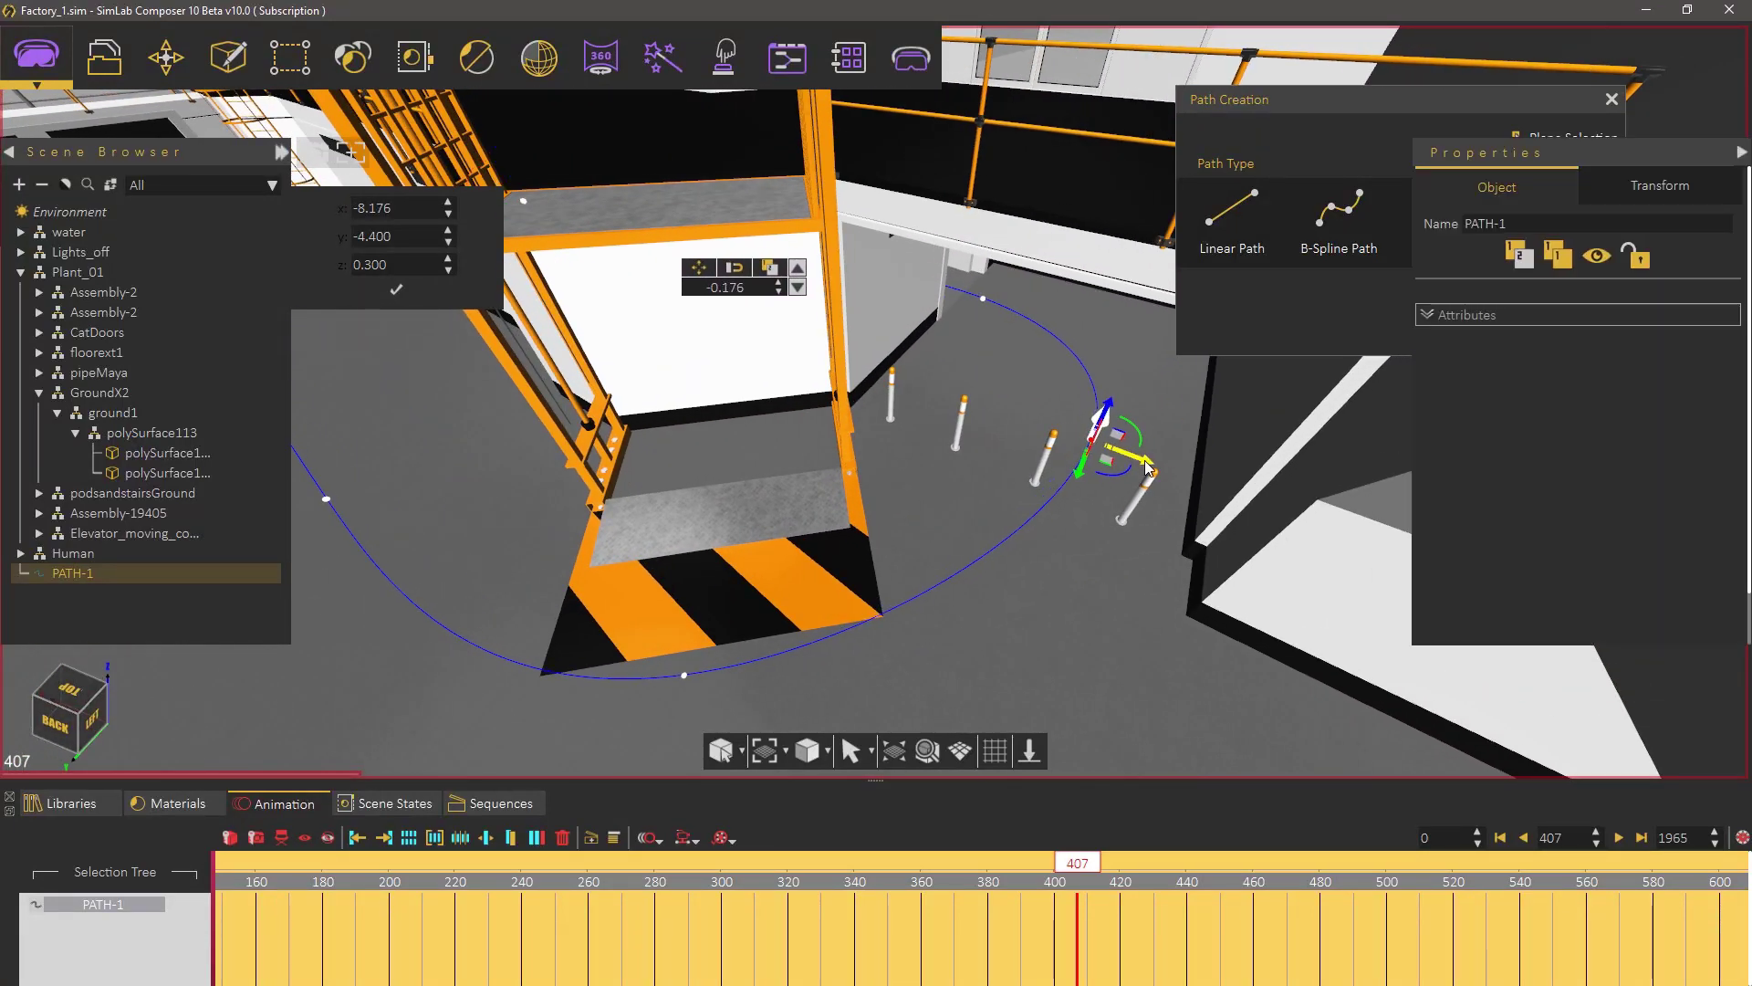
{"action": "left_click_drag", "start_coordinate": [1145, 462], "coordinate": [1159, 470]}
{"action": "middle_click_drag", "start_coordinate": [741, 632], "coordinate": [801, 626]}
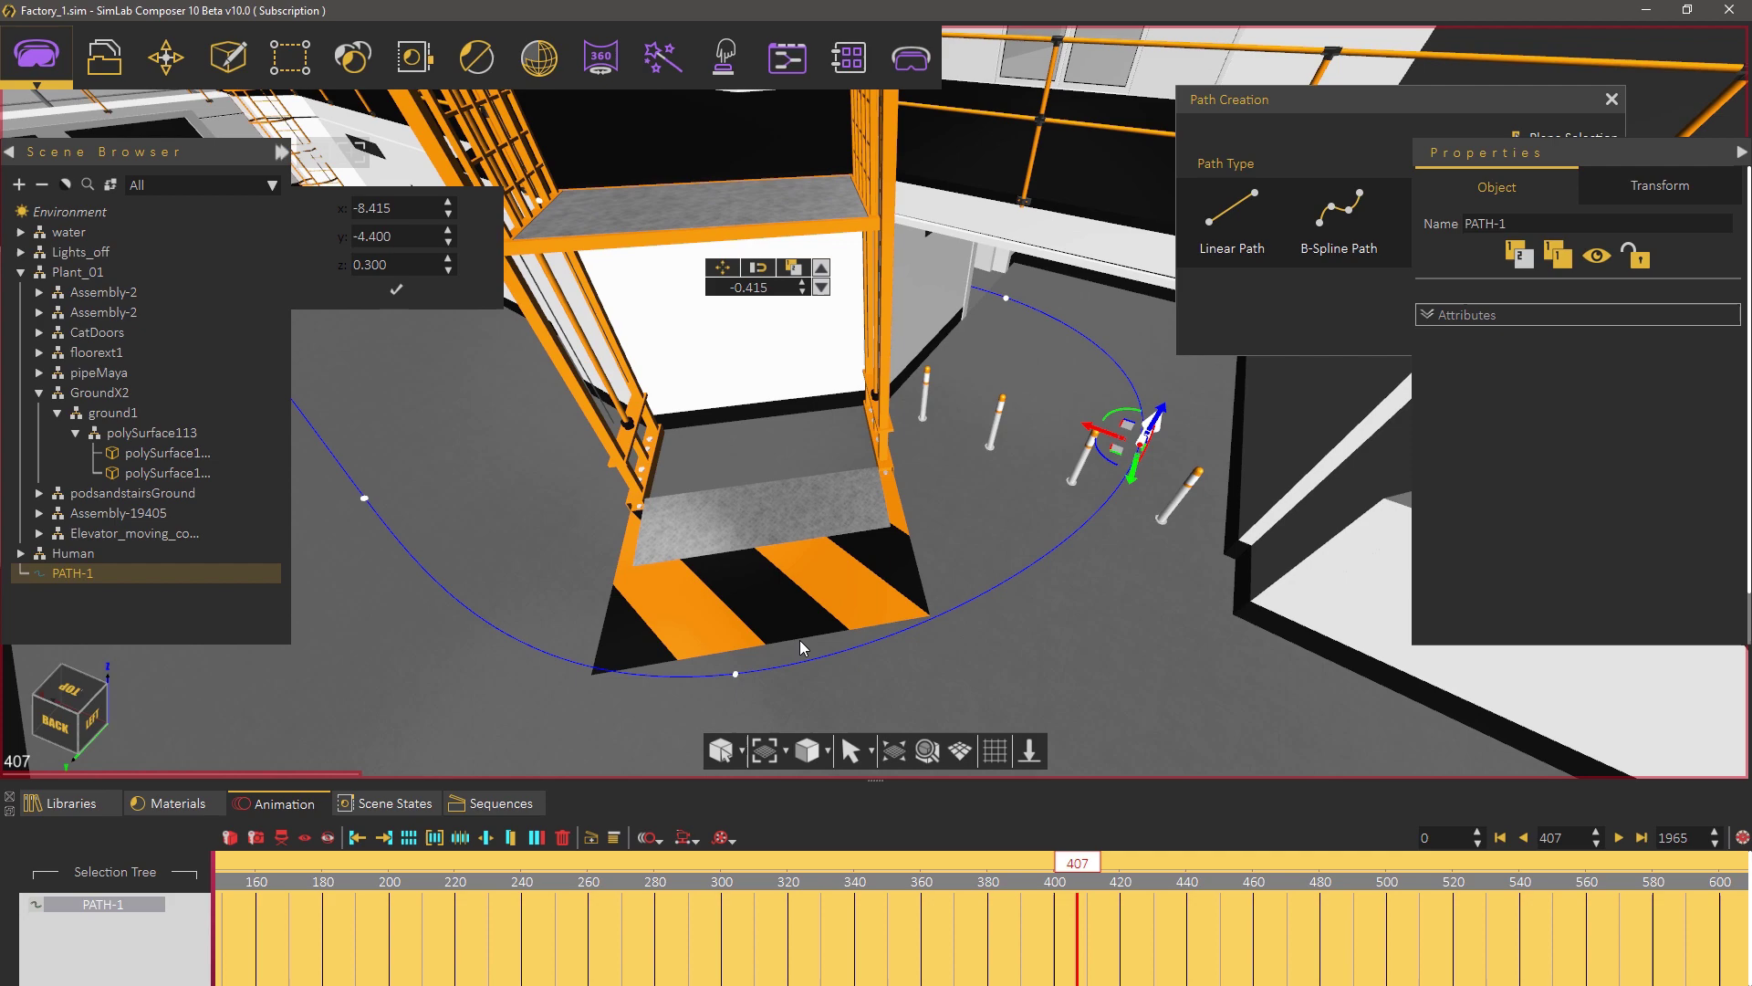
- Move the path point beside the bollards to about Y -3.777 and close the path creation tool
{"action": "left_click_drag", "start_coordinate": [1130, 488], "coordinate": [1122, 511]}
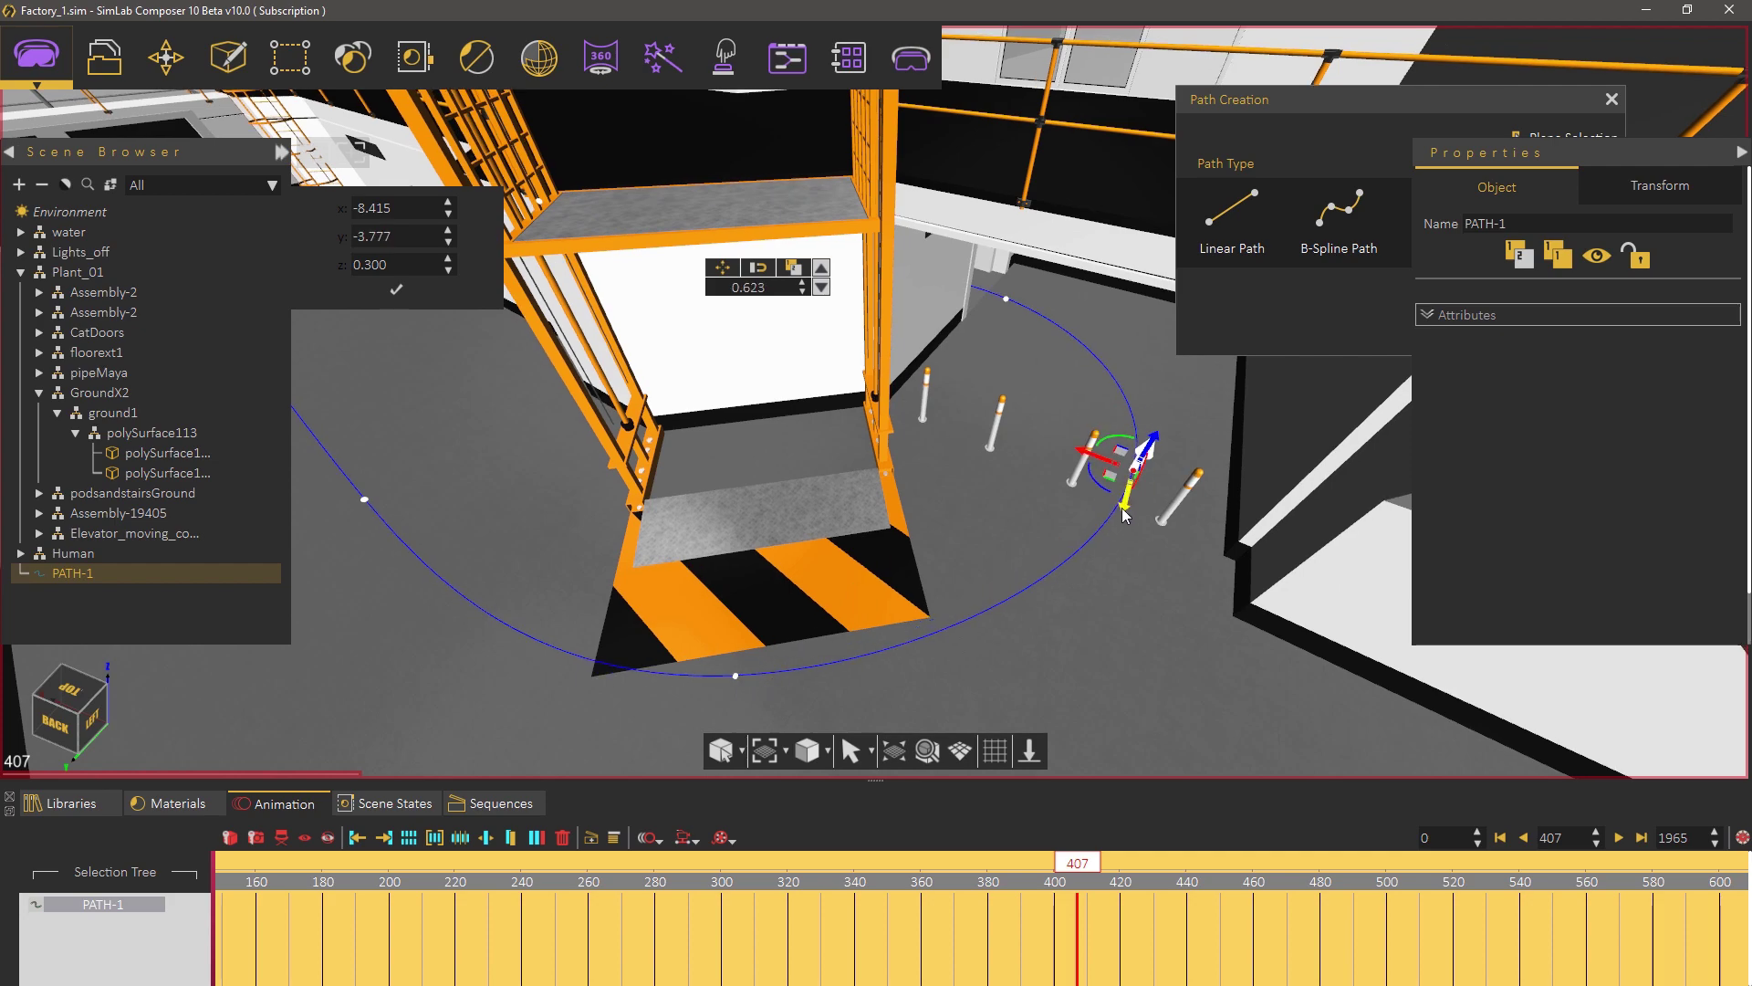
{"action": "middle_click_drag", "start_coordinate": [1120, 507], "coordinate": [1469, 719]}
{"action": "middle_click_drag", "start_coordinate": [822, 383], "coordinate": [1550, 373]}
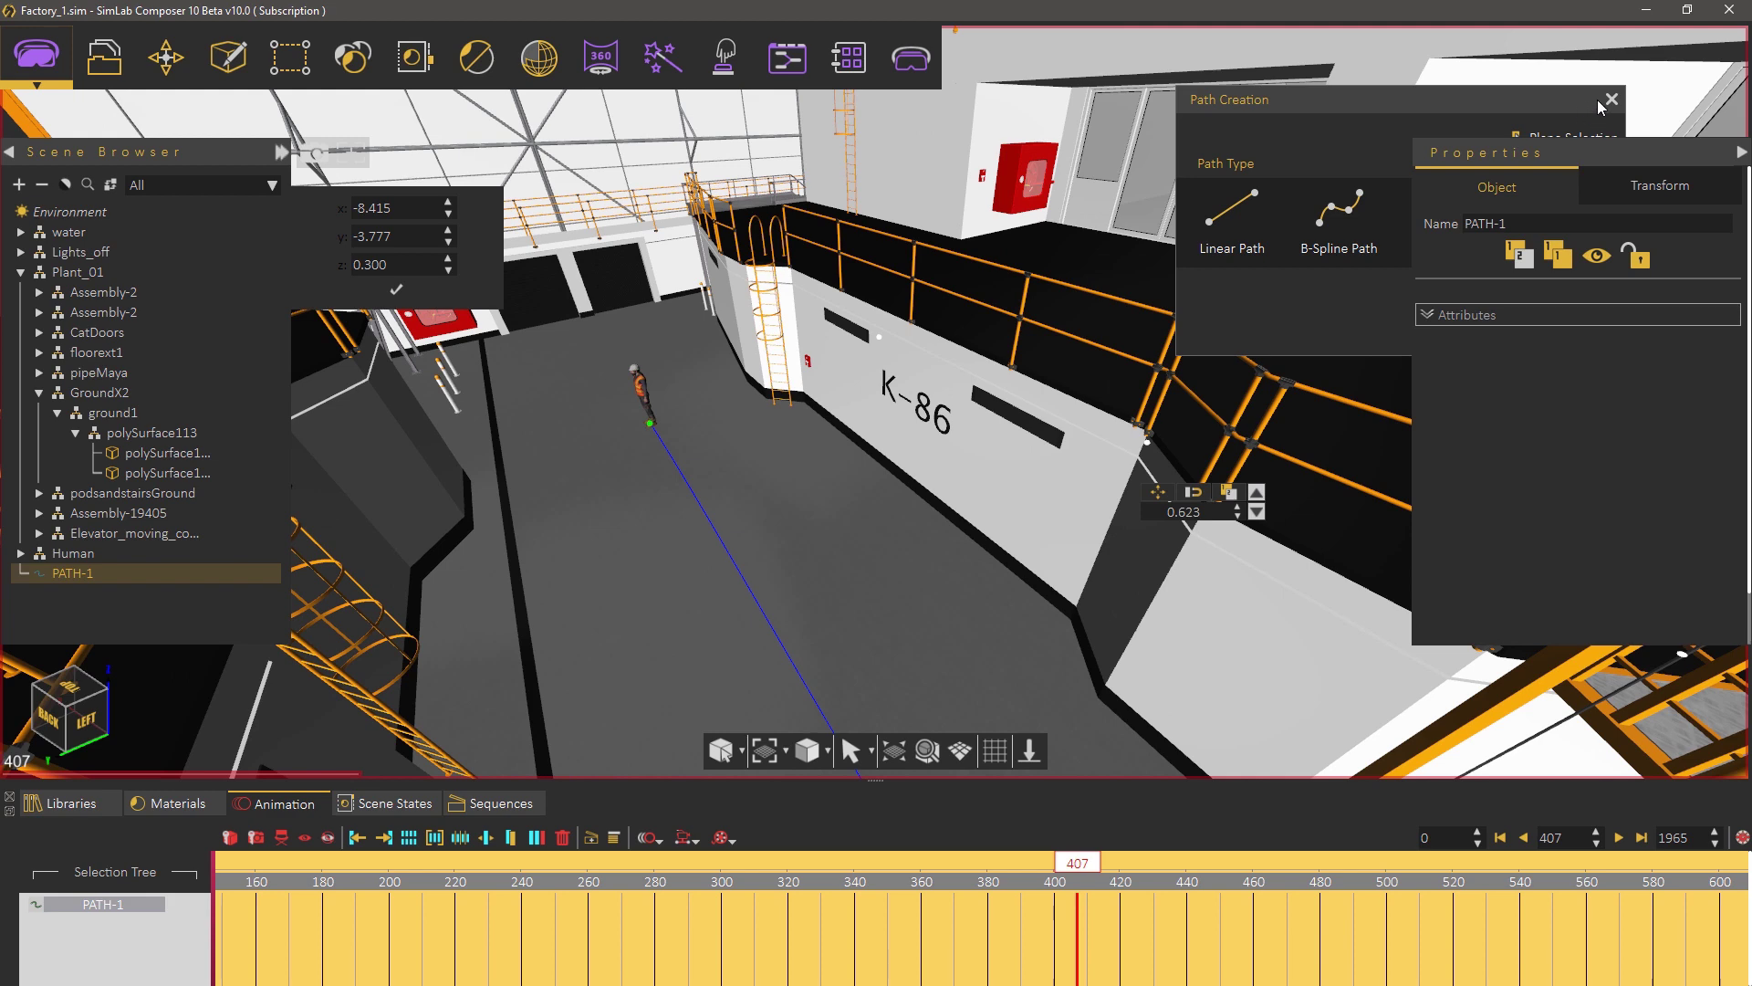
{"action": "left_click", "coordinate": [1611, 99]}
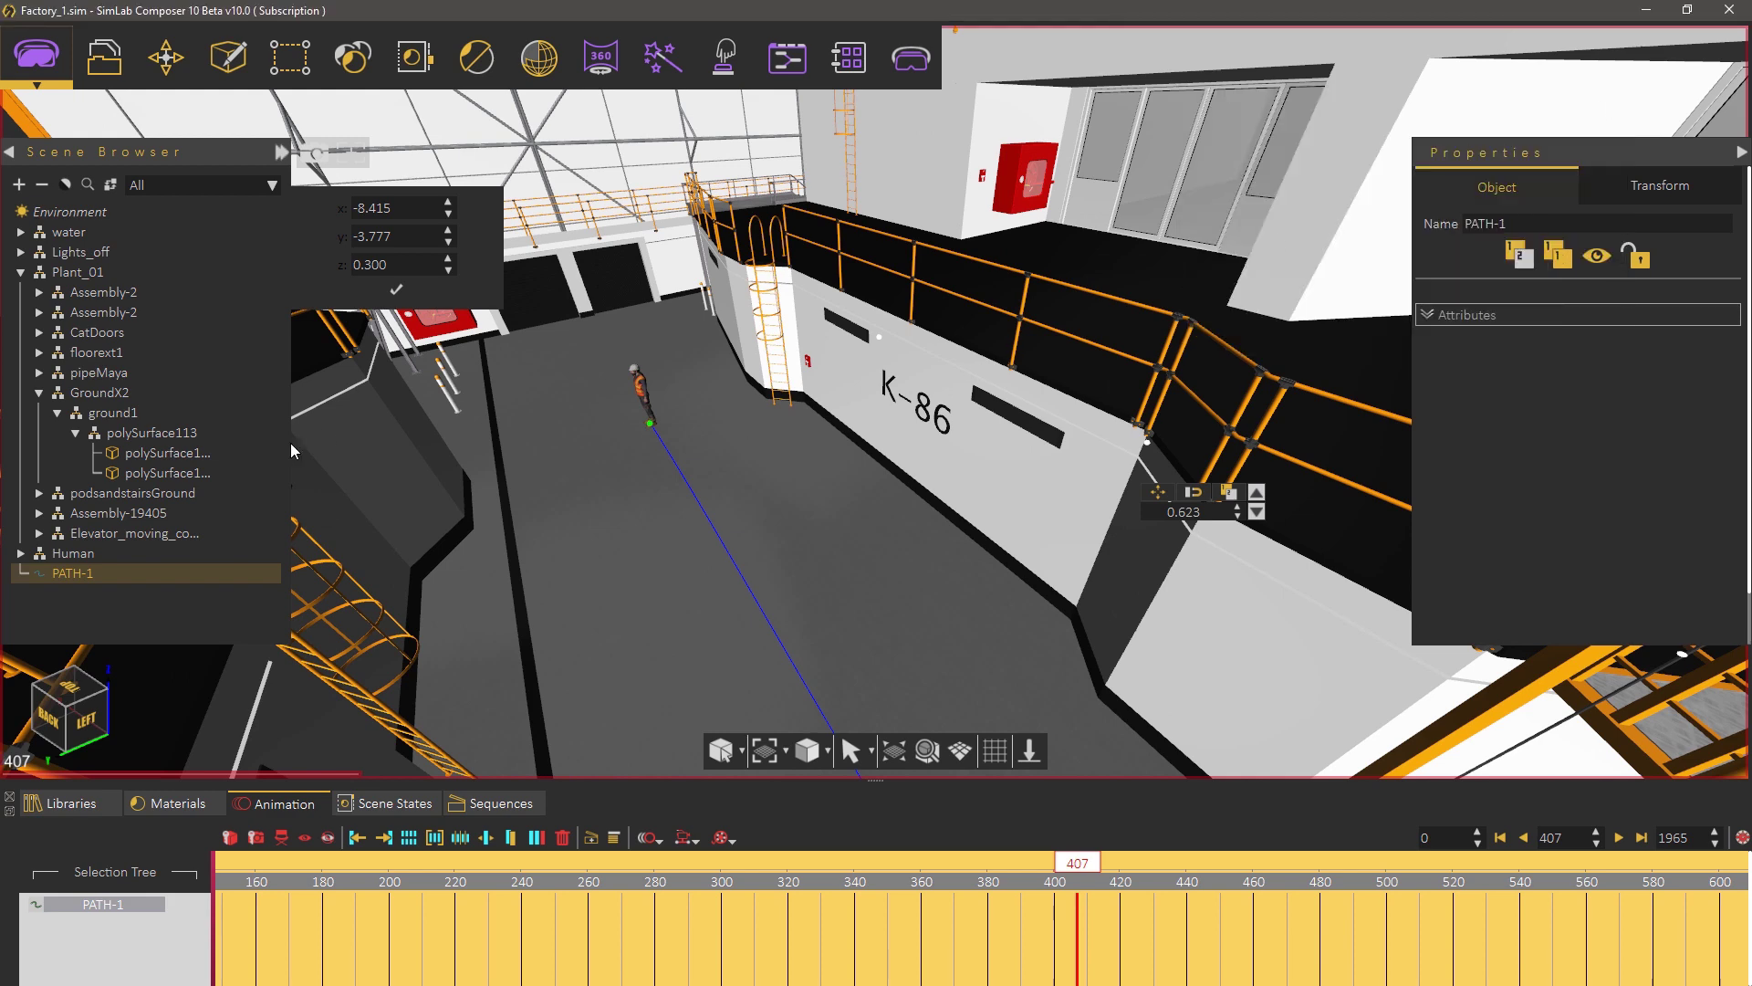
- Create a follow-path motion for the Human along PATH-1, from frame 407 to frame 1100
{"action": "left_click", "coordinate": [95, 553]}
{"action": "middle_click_drag", "start_coordinate": [725, 425], "coordinate": [914, 497]}
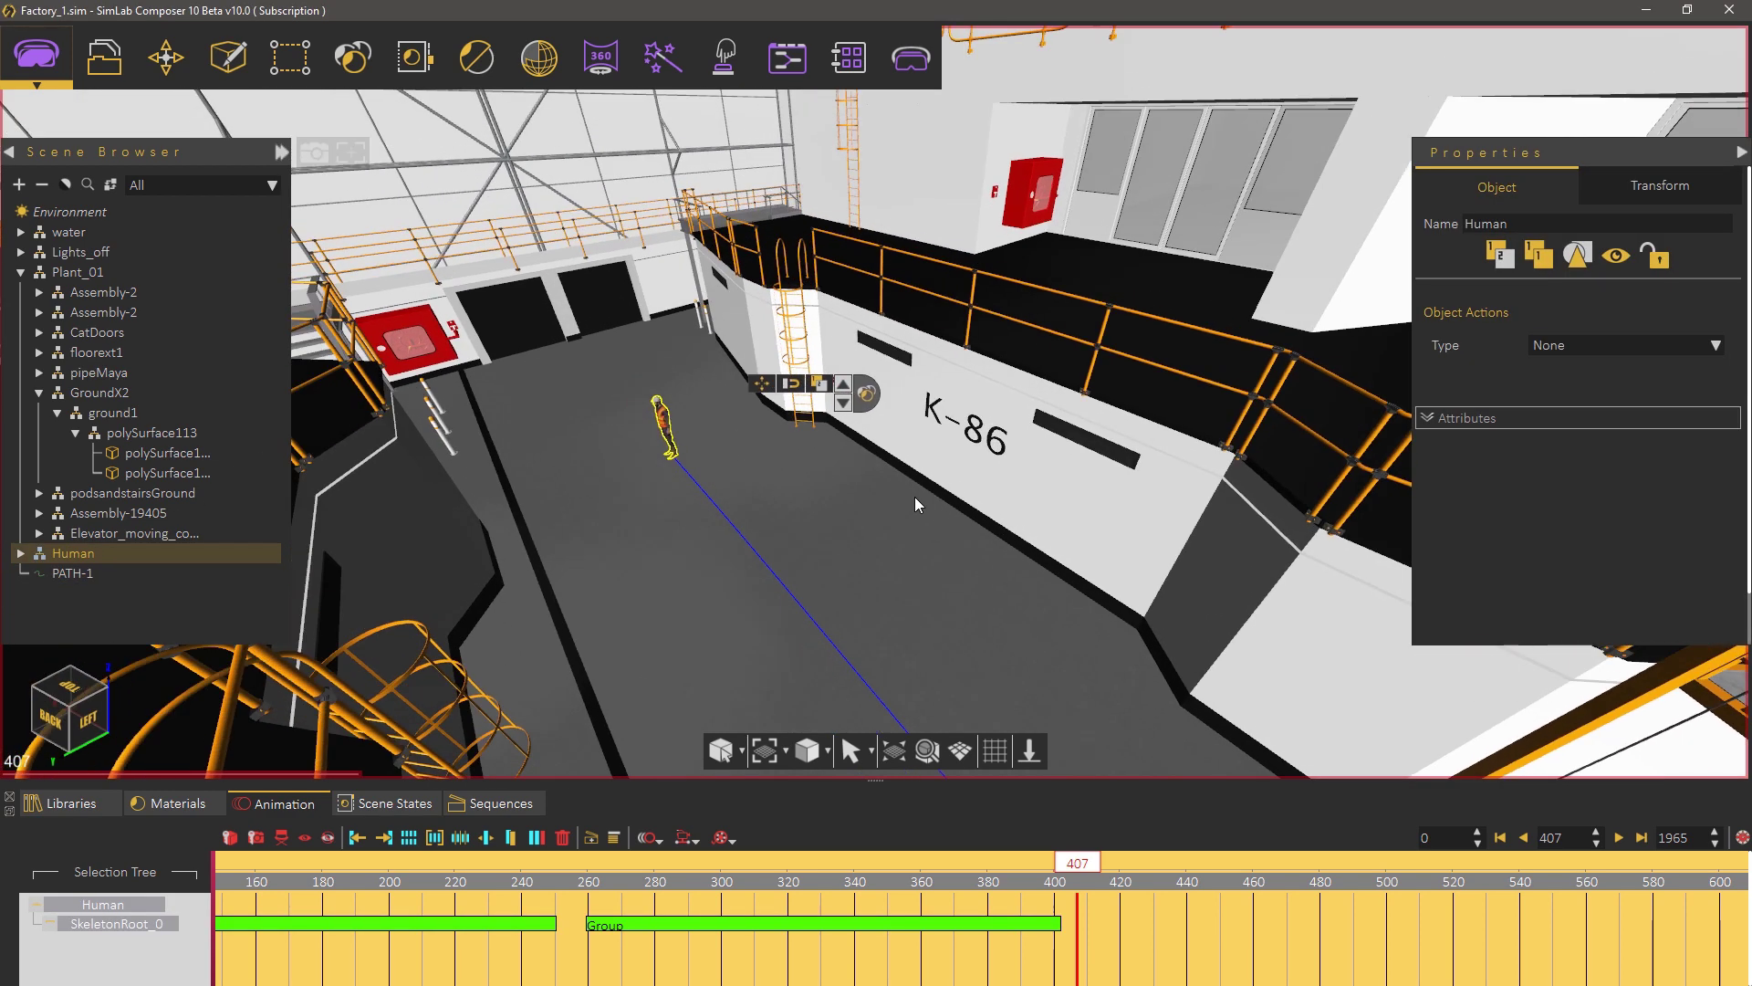
{"action": "scroll", "coordinate": [820, 594], "scroll_direction": "up", "scroll_amount": 3}
{"action": "middle_click_drag", "start_coordinate": [823, 602], "coordinate": [708, 530]}
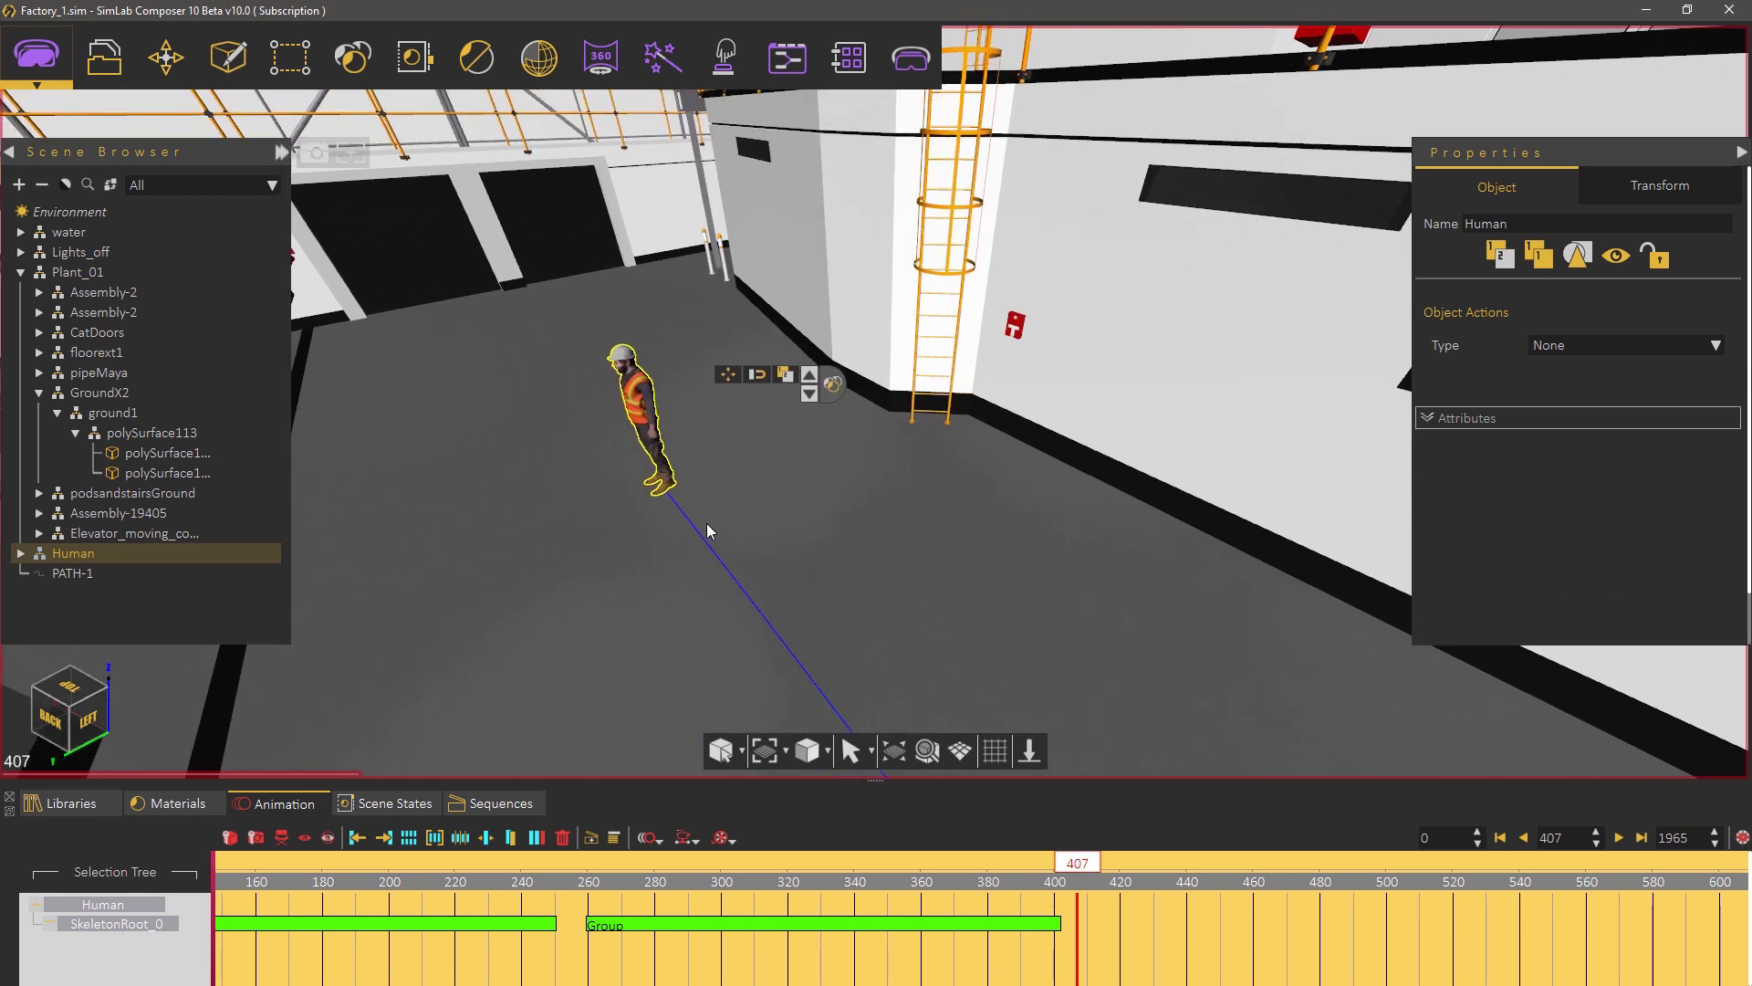
{"action": "left_click", "coordinate": [649, 837]}
{"action": "left_click", "coordinate": [676, 880]}
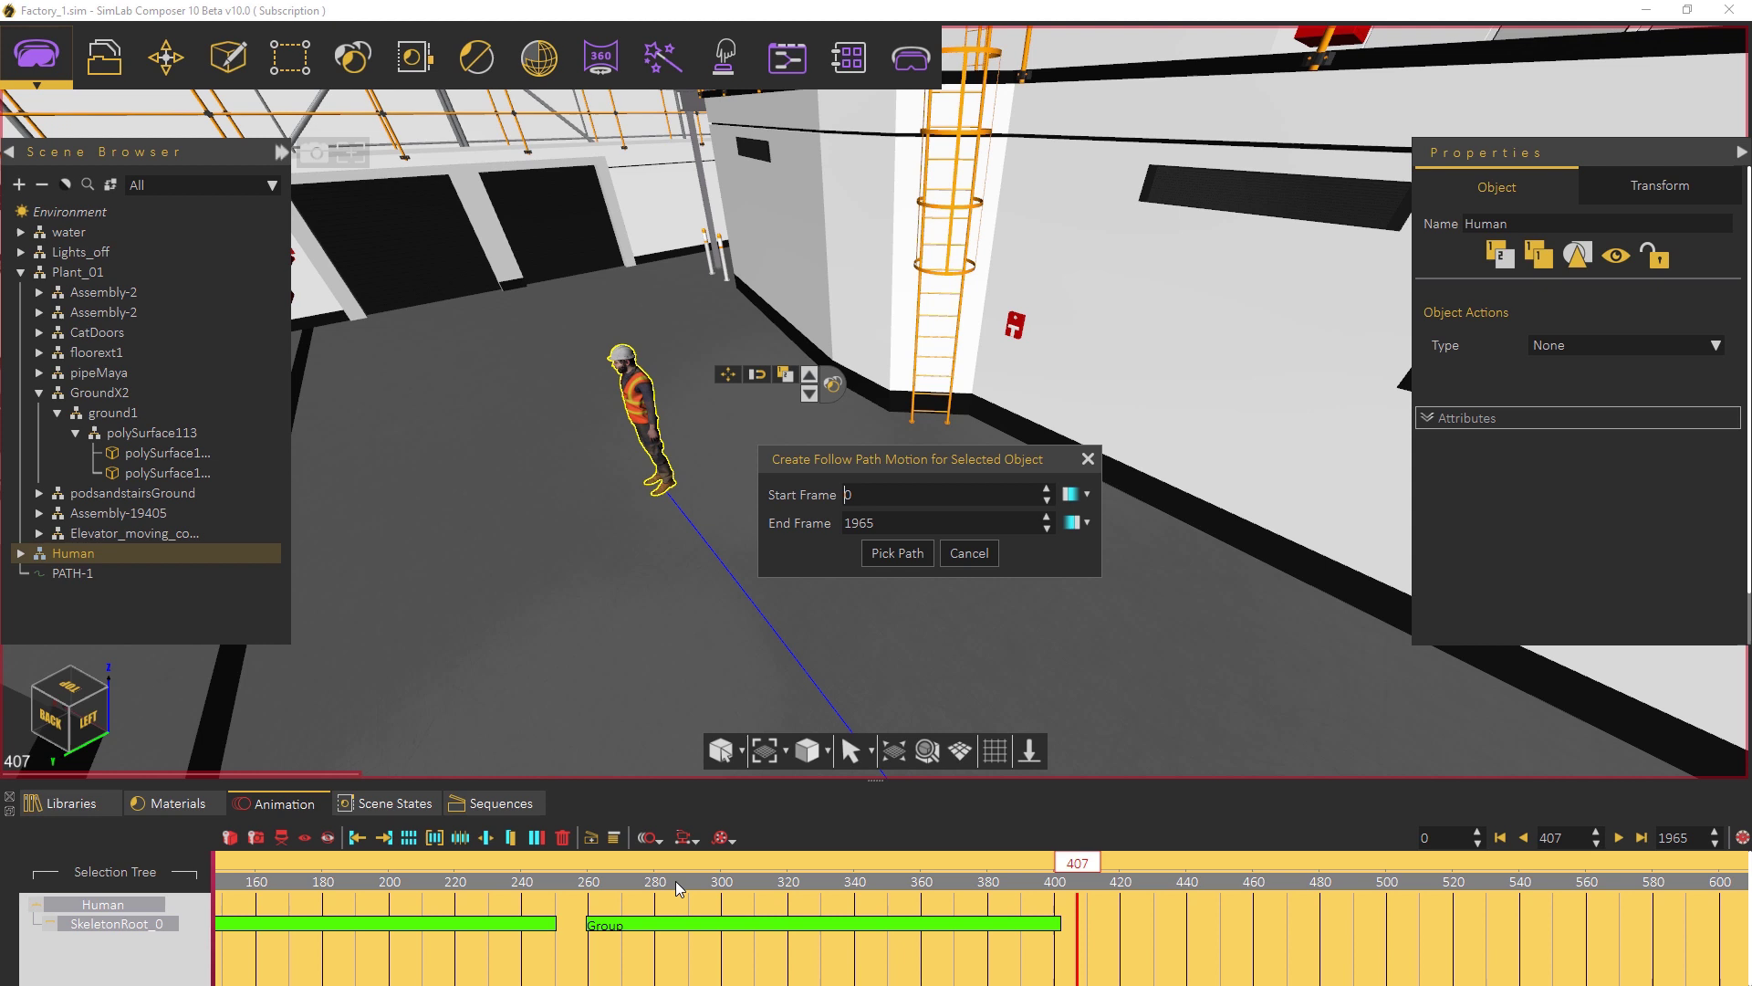
{"action": "double_click", "coordinate": [846, 495]}
{"action": "double_click", "coordinate": [862, 523]}
{"action": "left_click", "coordinate": [896, 552]}
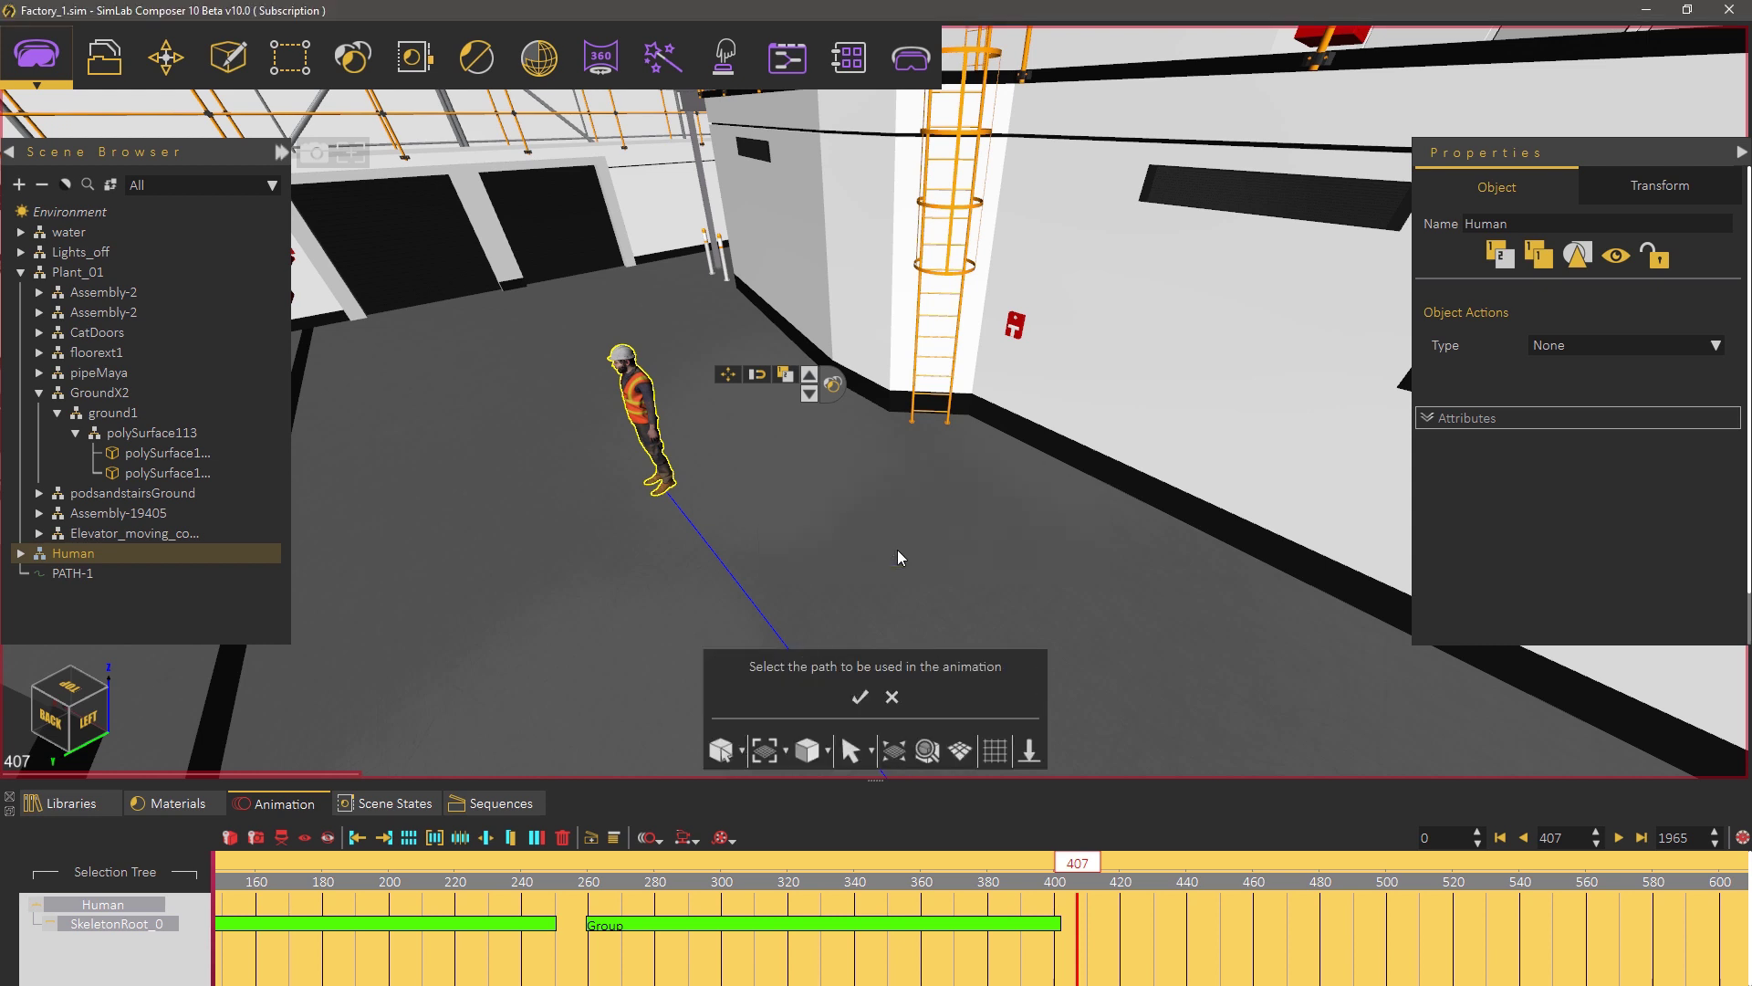
{"action": "left_click", "coordinate": [64, 573]}
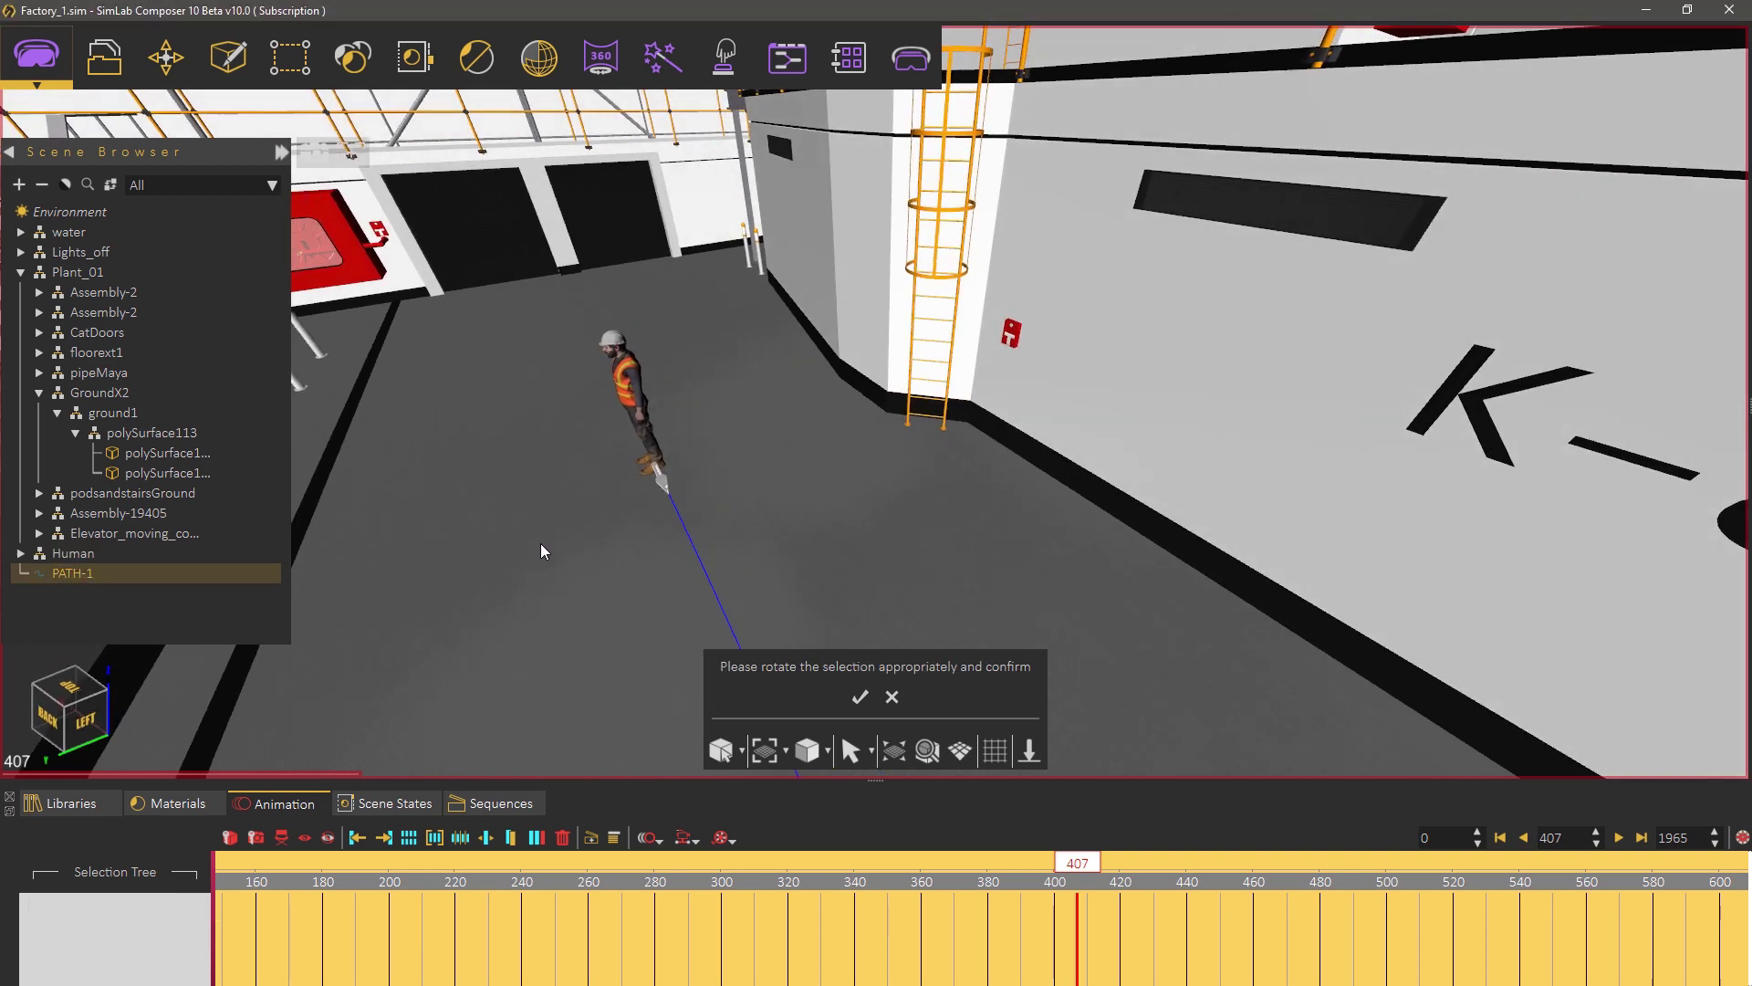
- Rotate the worker about 85° around his vertical axis to face along the path and confirm the orientation
{"action": "middle_click_drag", "start_coordinate": [540, 544], "coordinate": [835, 434]}
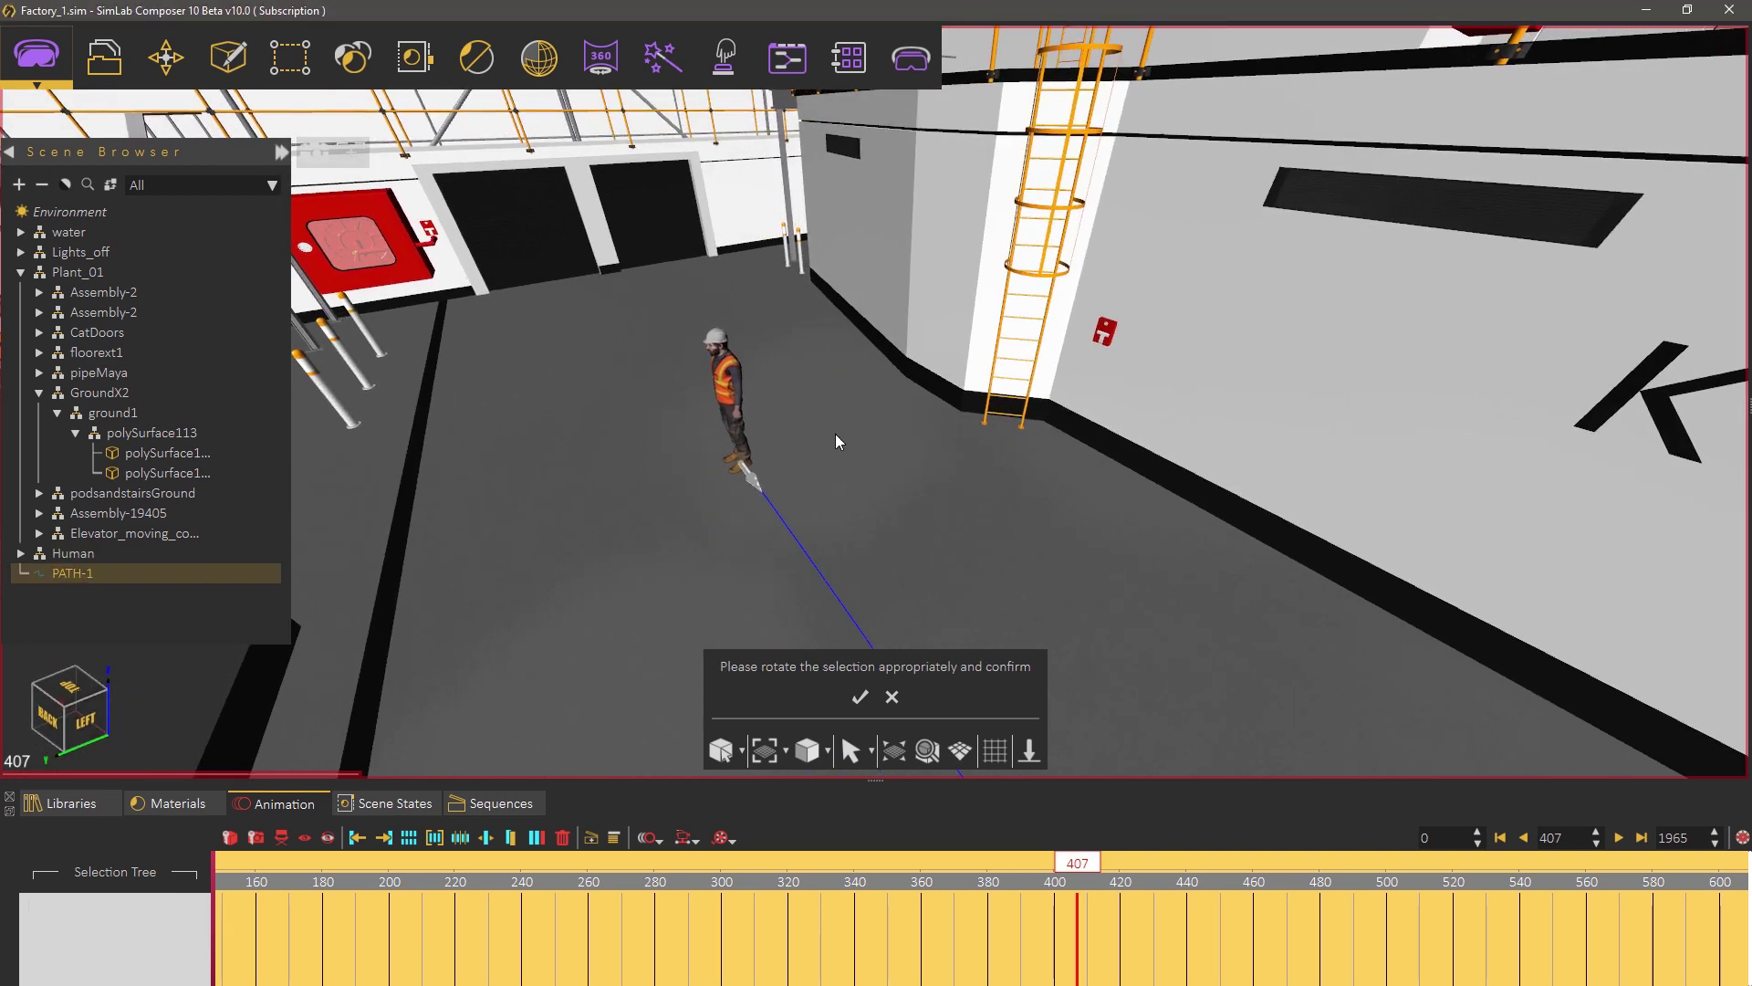
{"action": "scroll", "coordinate": [835, 435], "scroll_direction": "up", "scroll_amount": 3}
{"action": "middle_click_drag", "start_coordinate": [818, 511], "coordinate": [1097, 528]}
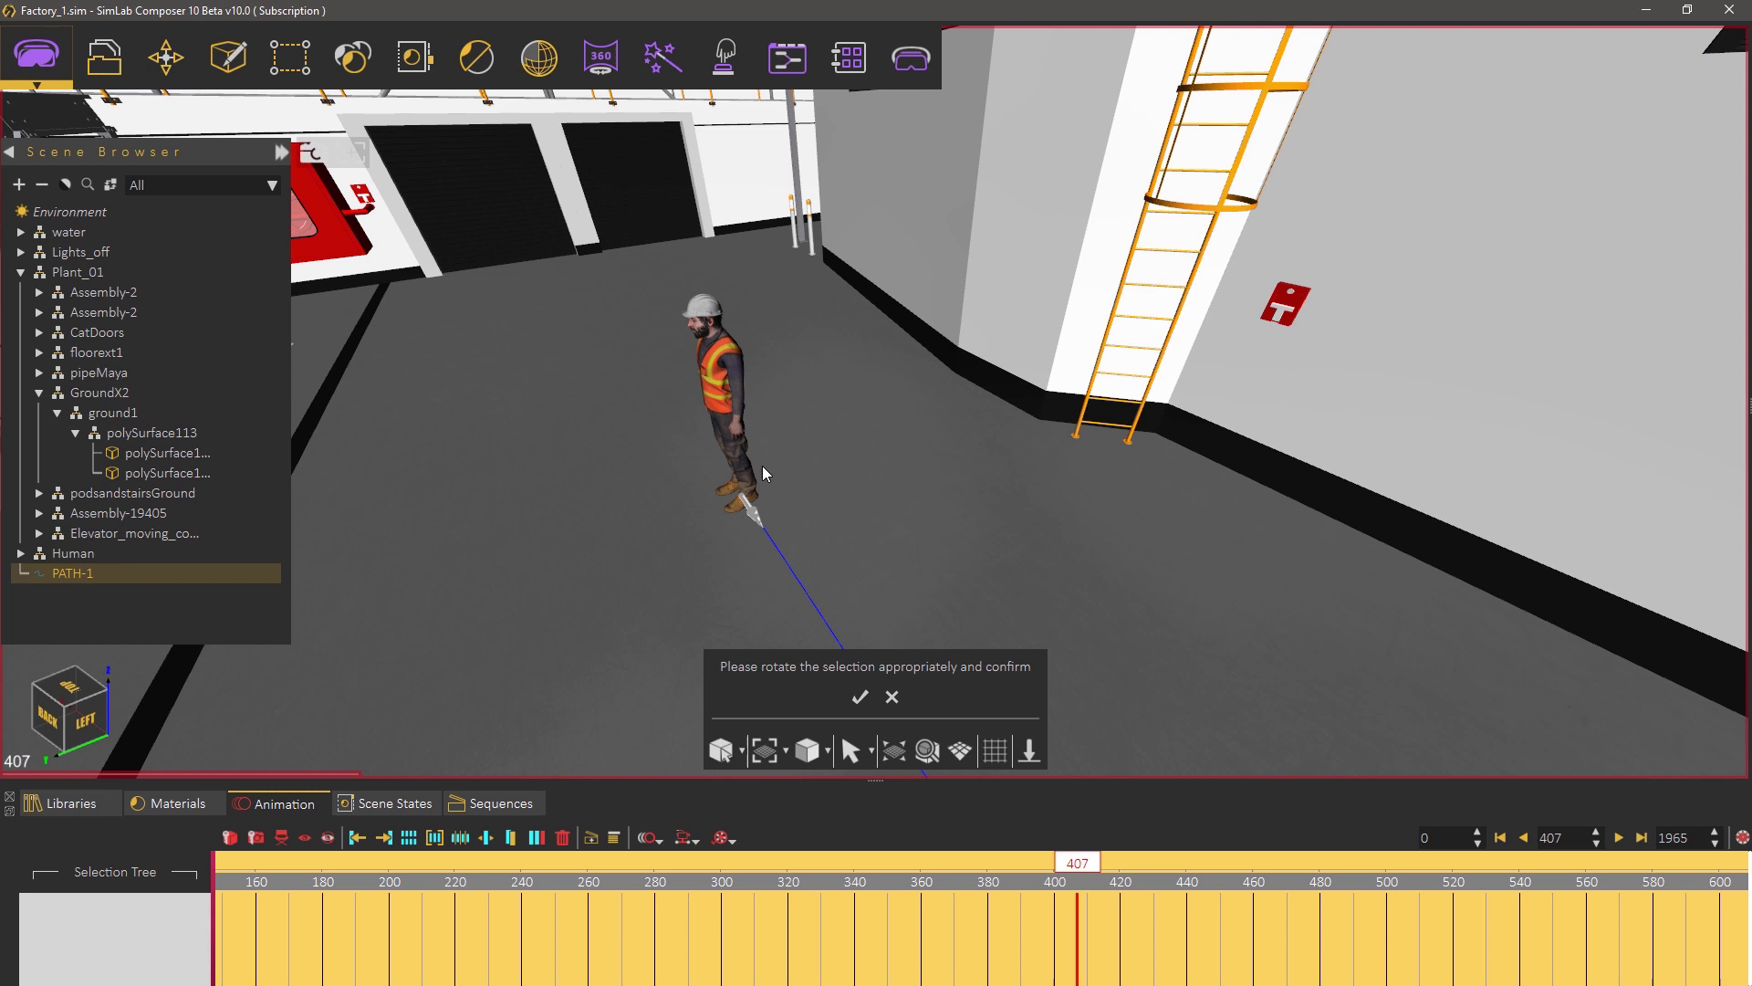
{"action": "left_click", "coordinate": [73, 554]}
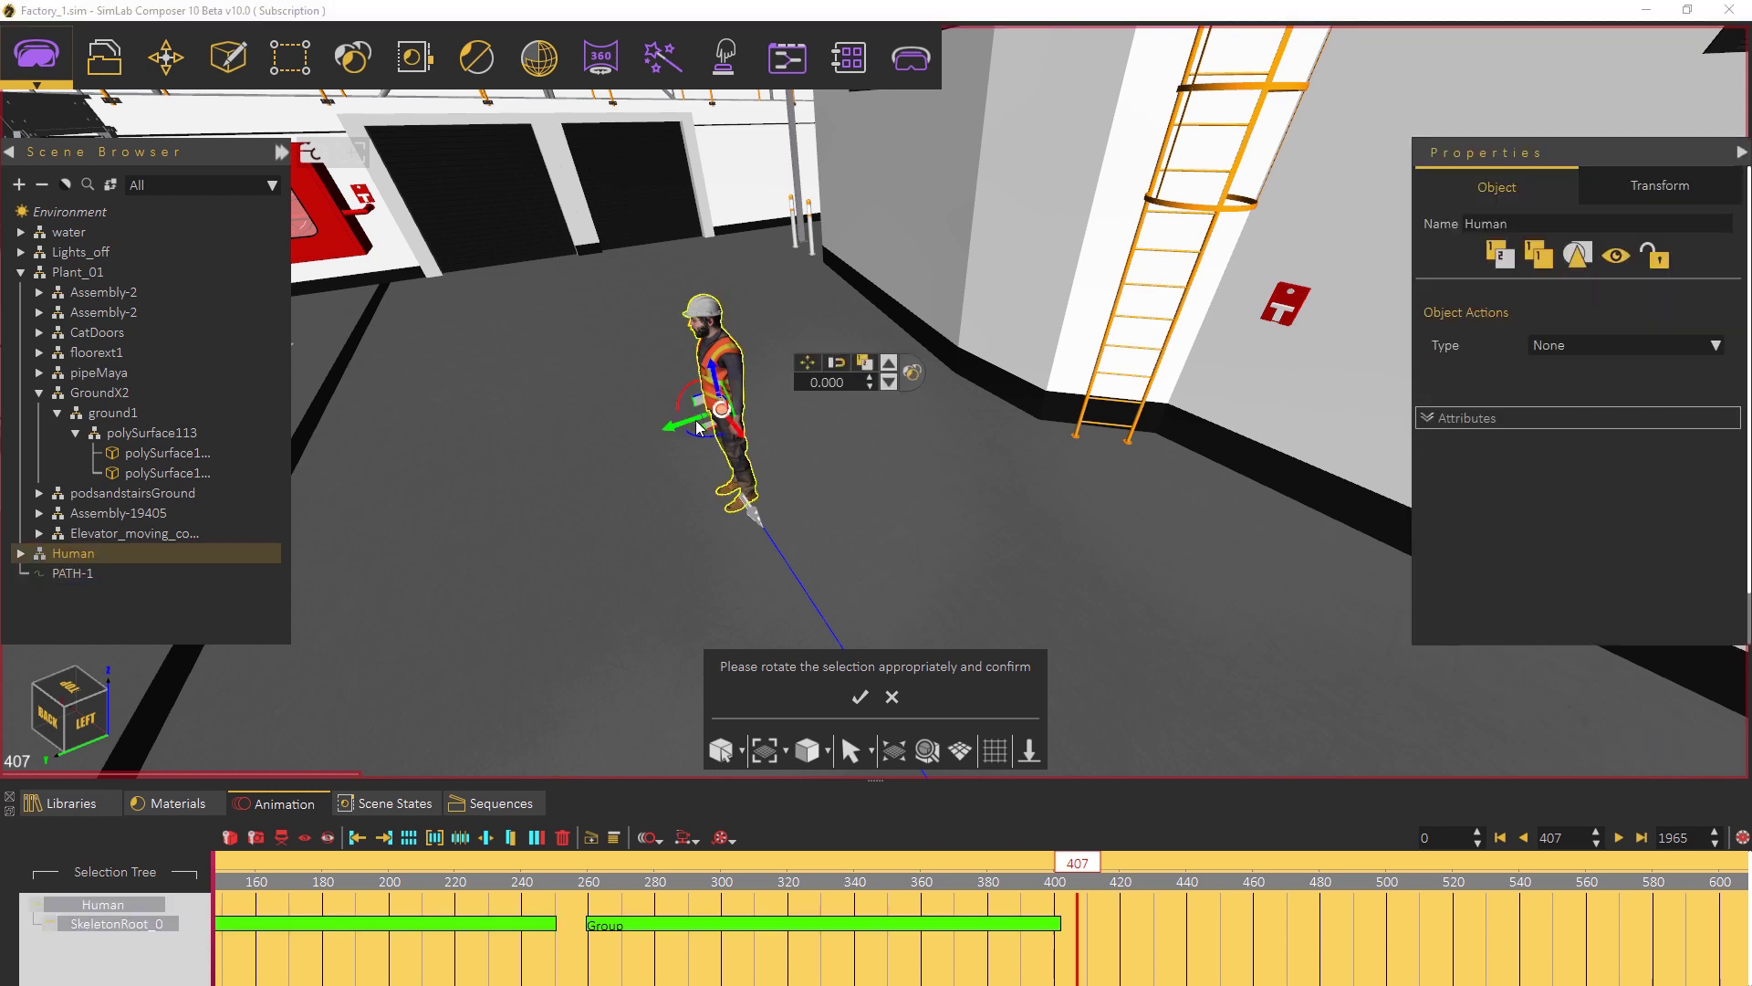
{"action": "left_click_drag", "start_coordinate": [698, 427], "coordinate": [798, 440]}
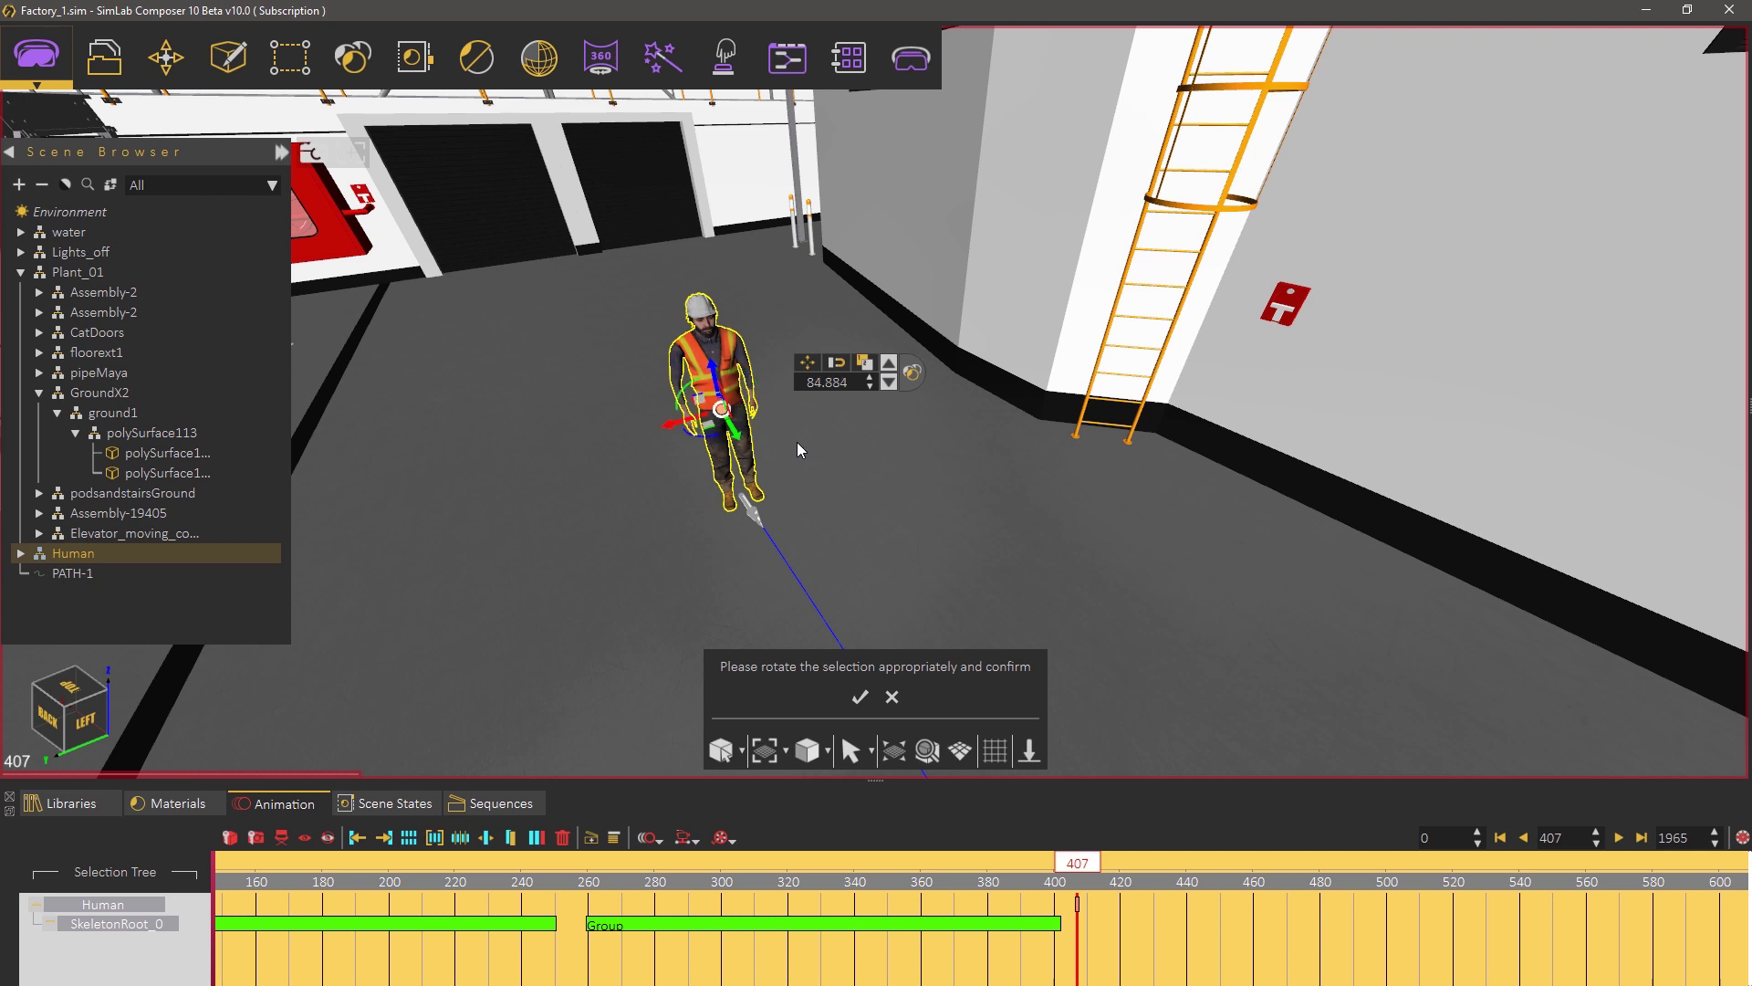
{"action": "left_click", "coordinate": [858, 697]}
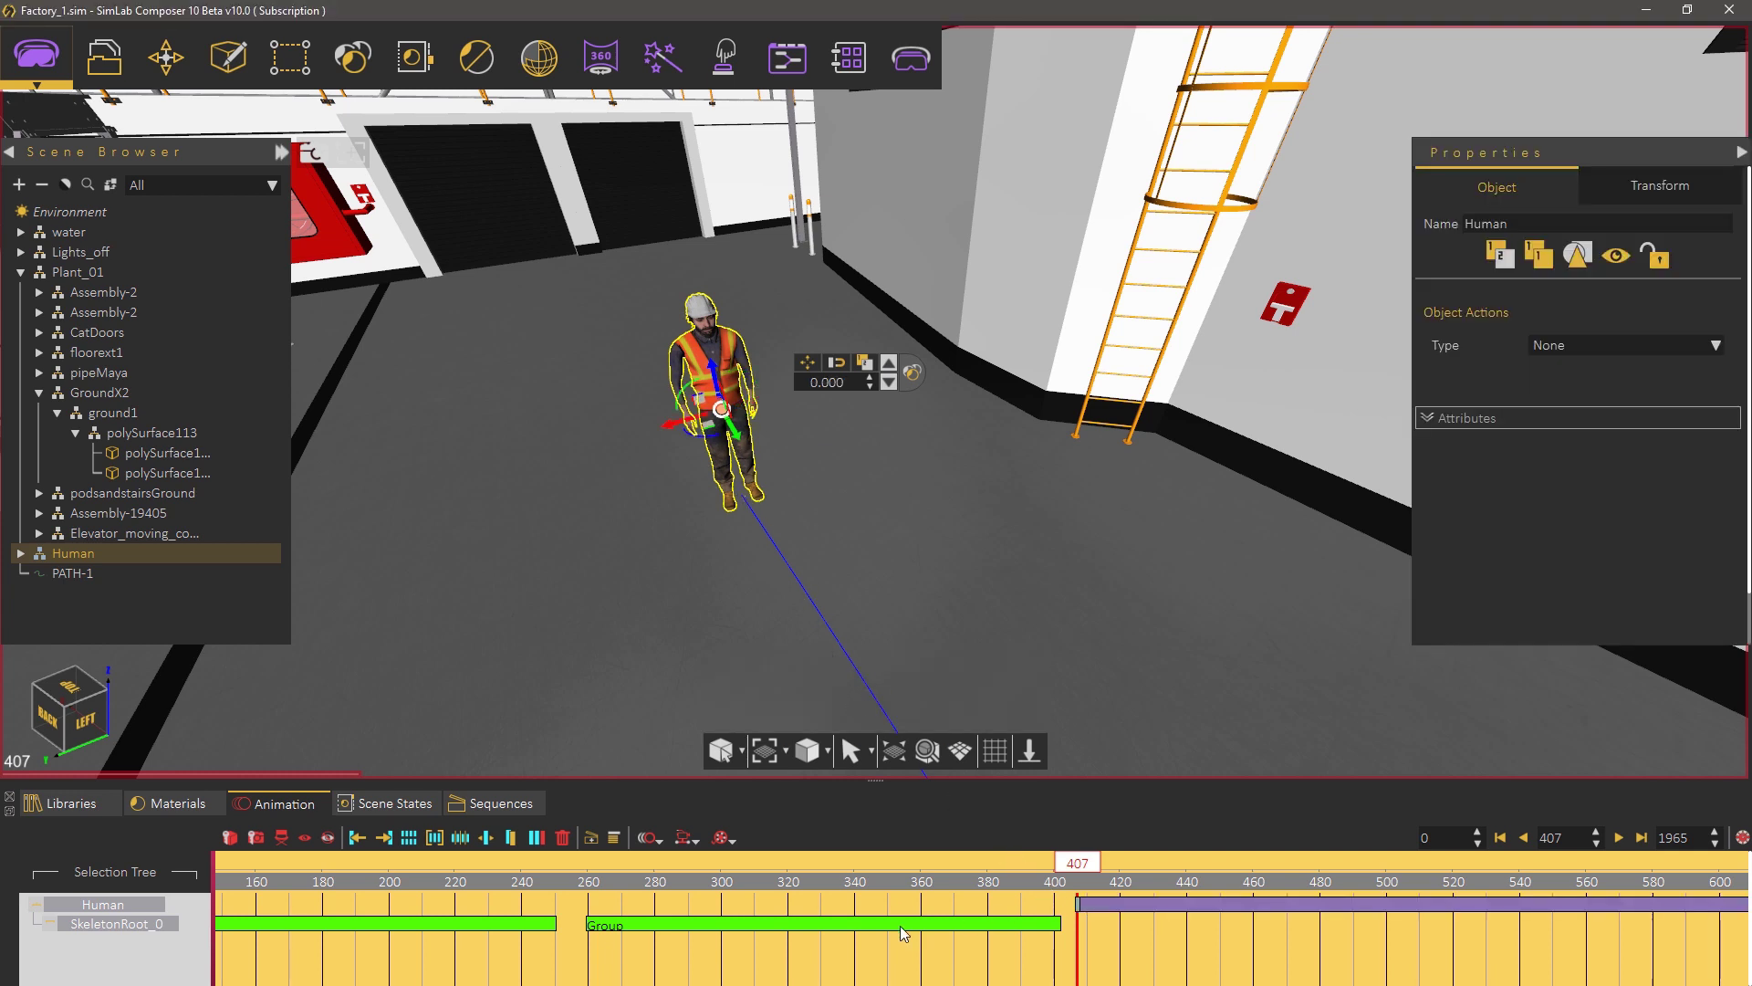
- Preview the Human's follow-path motion around frame 433 and scrub back to frame 0 to check his orientation
{"action": "scroll", "coordinate": [896, 927], "scroll_direction": "down", "scroll_amount": 3}
{"action": "left_click_drag", "start_coordinate": [974, 865], "coordinate": [1021, 861]}
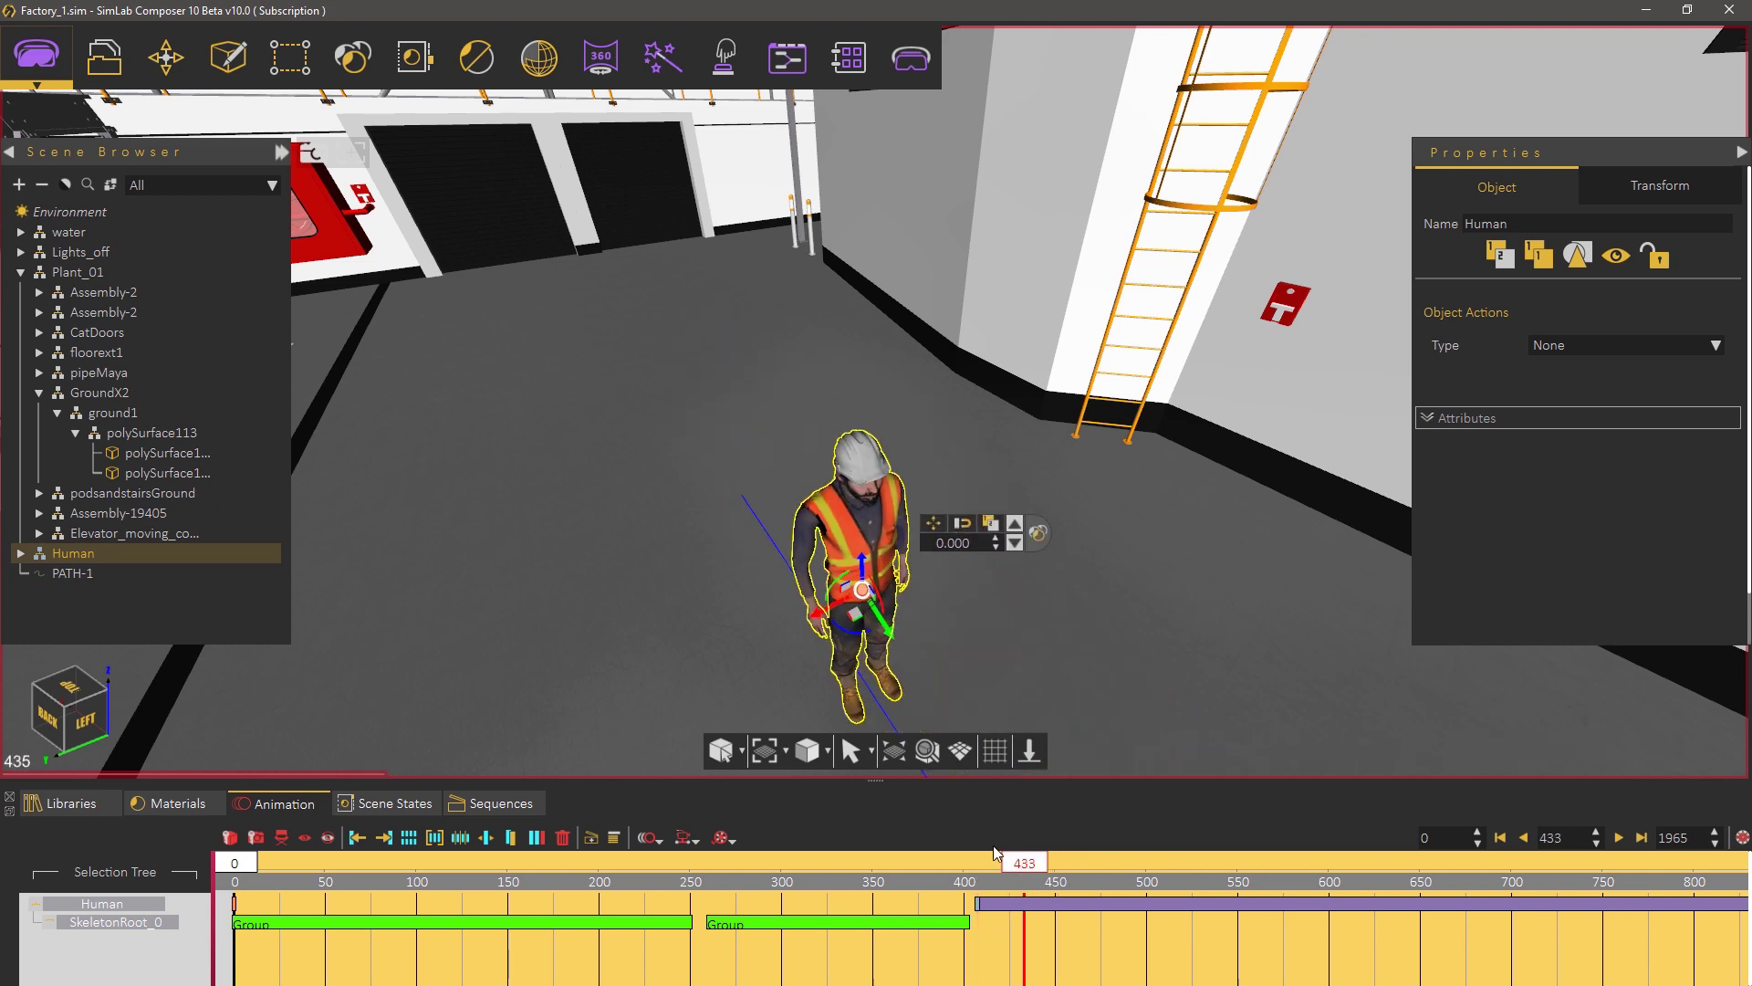
{"action": "middle_click_drag", "start_coordinate": [929, 650], "coordinate": [863, 626]}
{"action": "scroll", "coordinate": [851, 421], "scroll_direction": "down", "scroll_amount": 3}
{"action": "scroll", "coordinate": [850, 421], "scroll_direction": "down", "scroll_amount": 3}
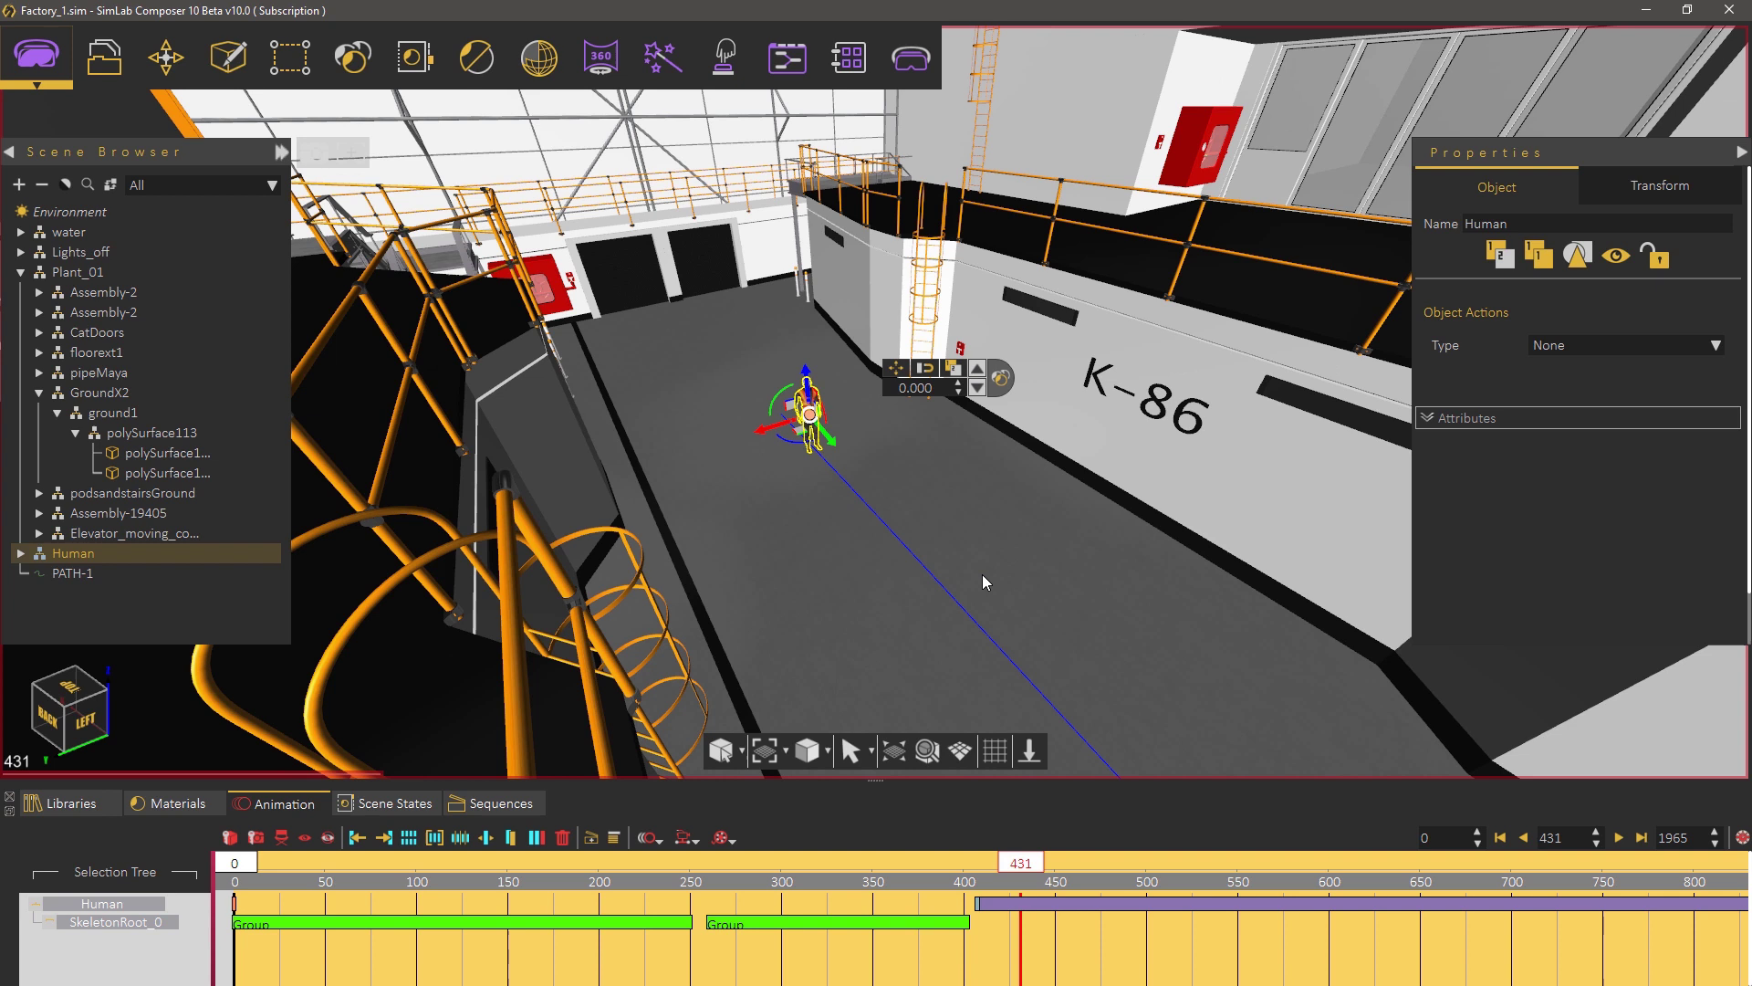
{"action": "left_click_drag", "start_coordinate": [1021, 865], "coordinate": [296, 867]}
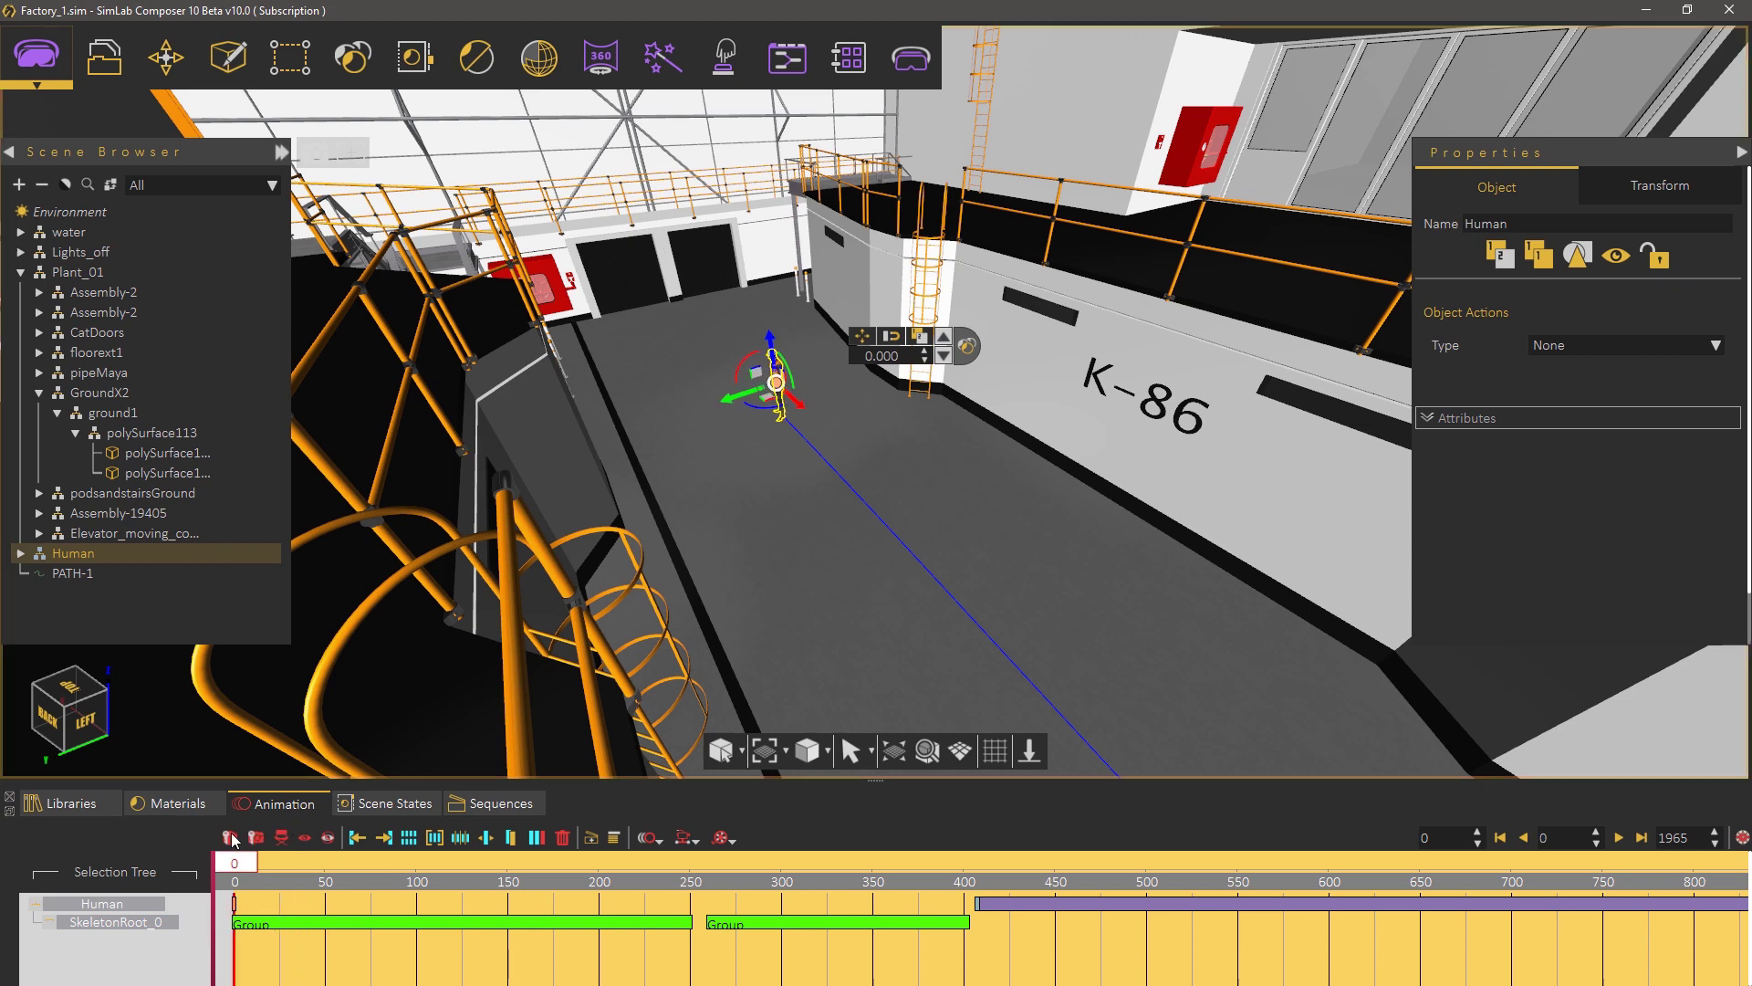
- Move the Human's rotation keyframe from frame 0 to frame 402, at the end of the waving sequence
{"action": "left_click_drag", "start_coordinate": [497, 862], "coordinate": [972, 867]}
{"action": "middle_click_drag", "start_coordinate": [631, 261], "coordinate": [637, 343]}
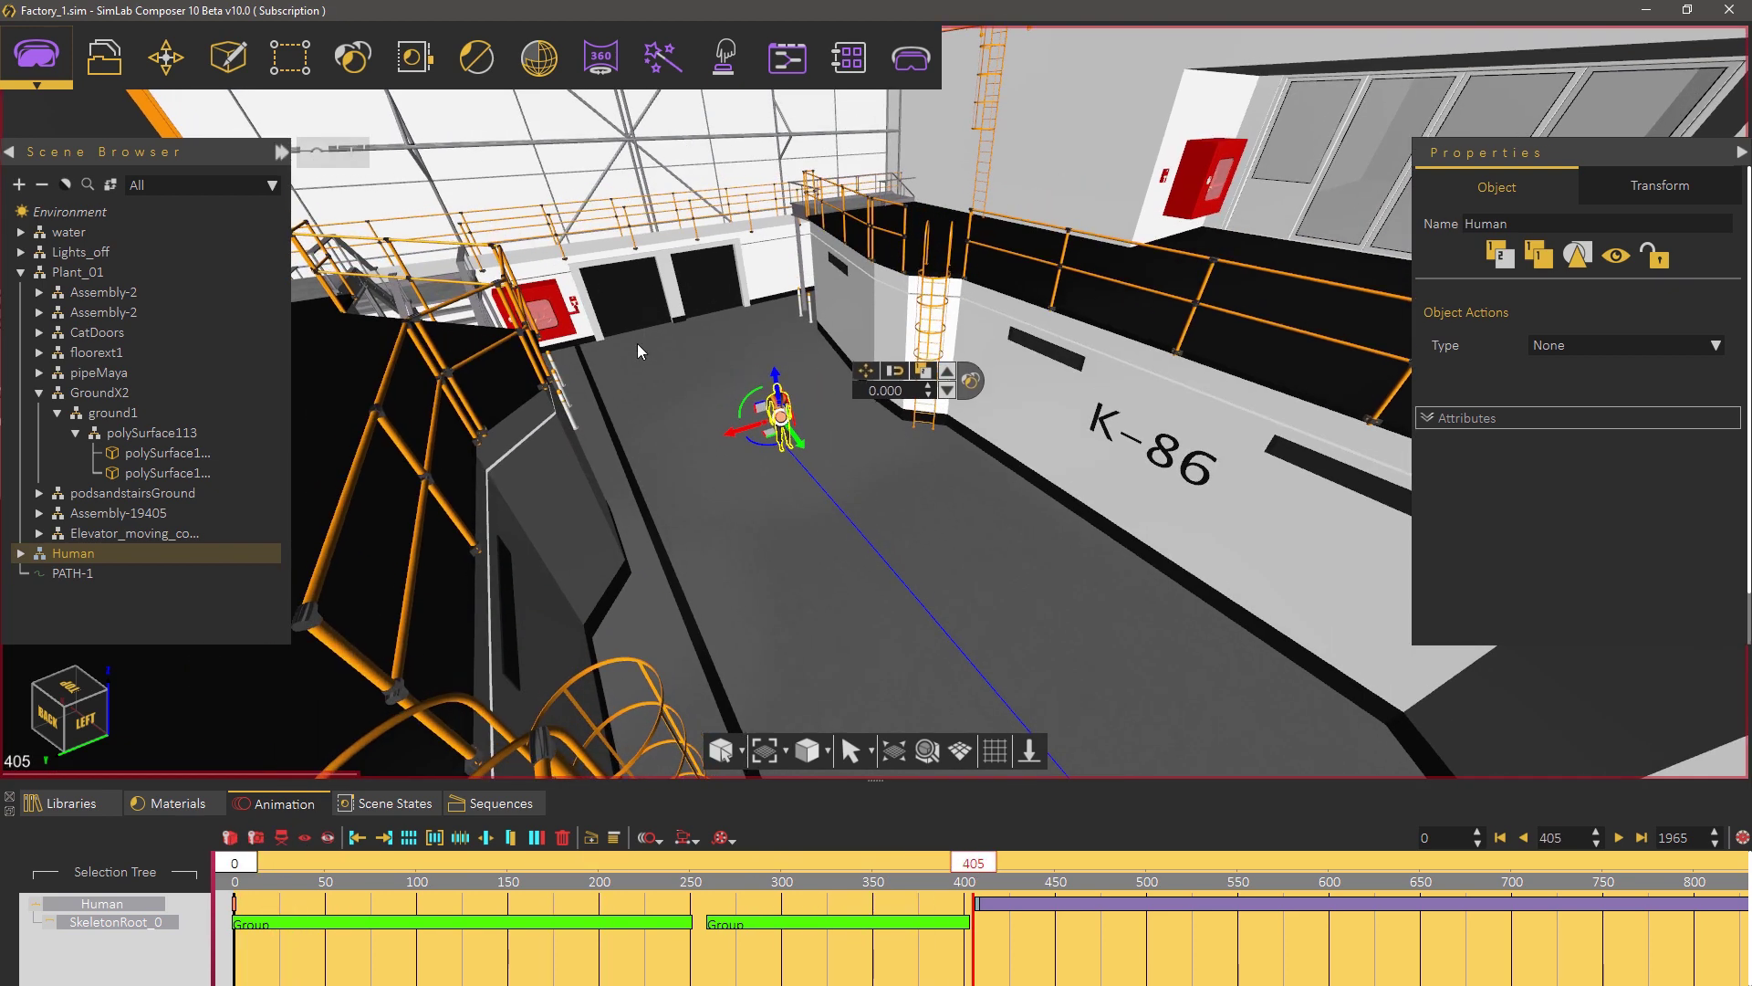
{"action": "right_click_drag", "start_coordinate": [637, 343], "coordinate": [642, 500]}
{"action": "middle_click_drag", "start_coordinate": [895, 601], "coordinate": [1542, 662]}
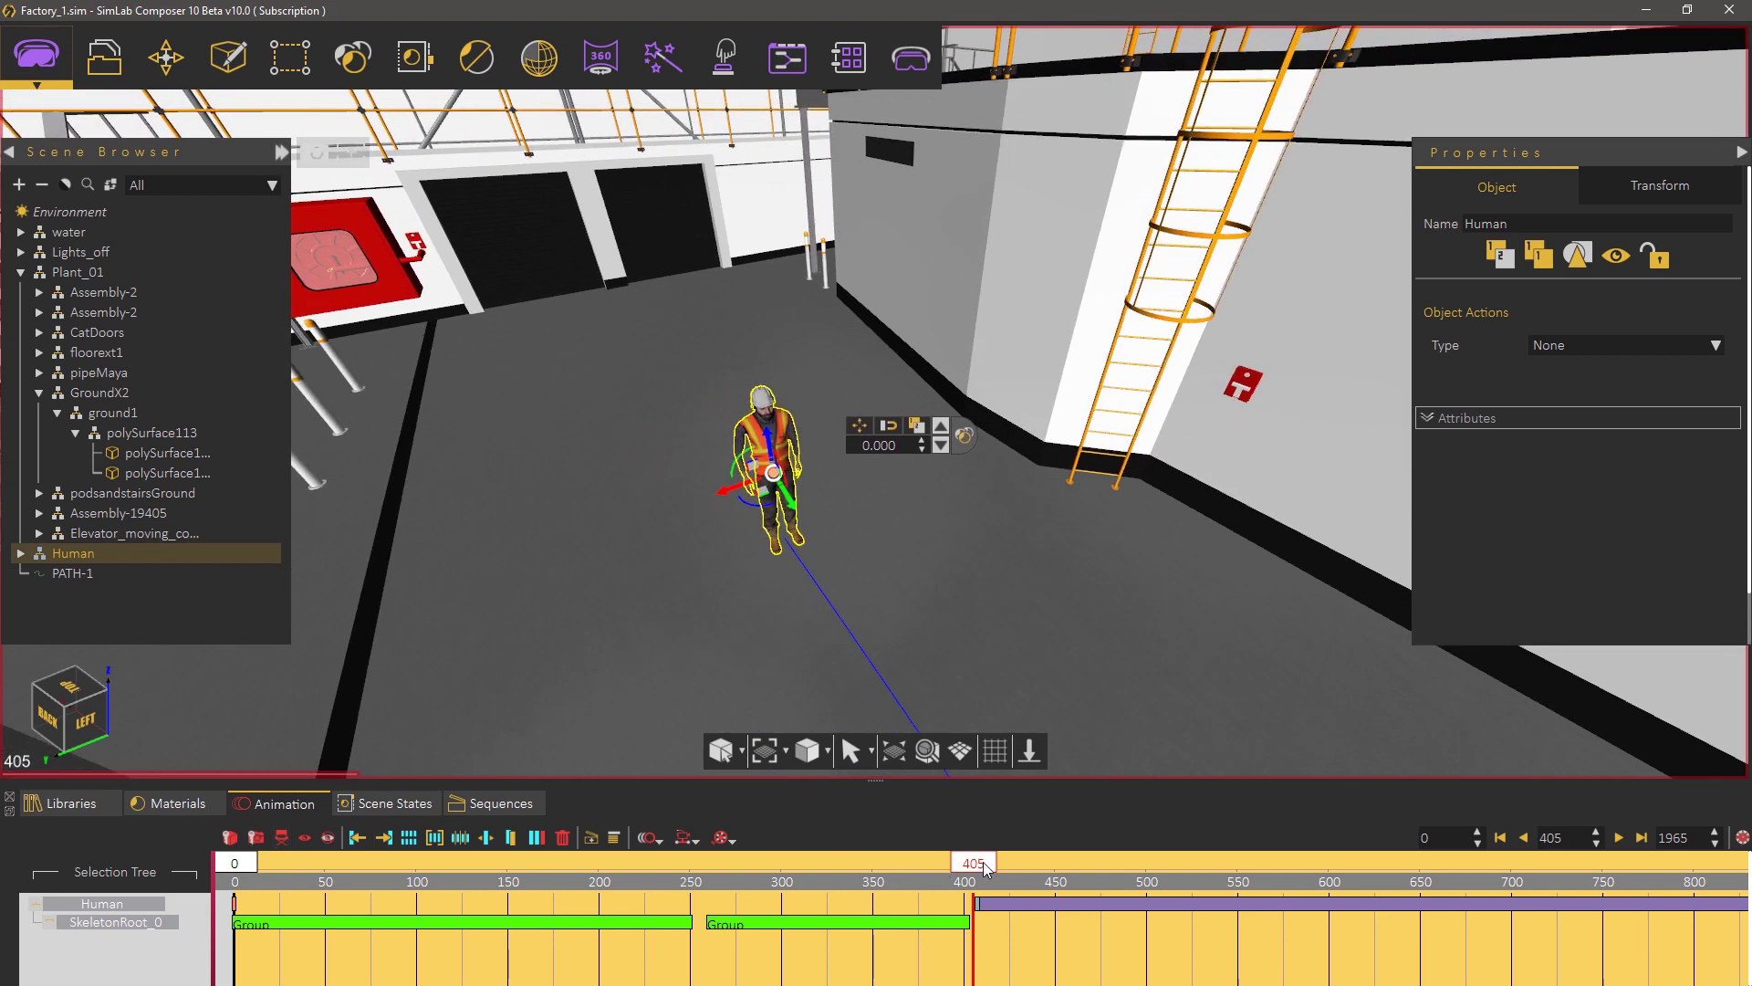
{"action": "left_click_drag", "start_coordinate": [982, 861], "coordinate": [968, 867]}
{"action": "left_click_drag", "start_coordinate": [234, 907], "coordinate": [969, 925]}
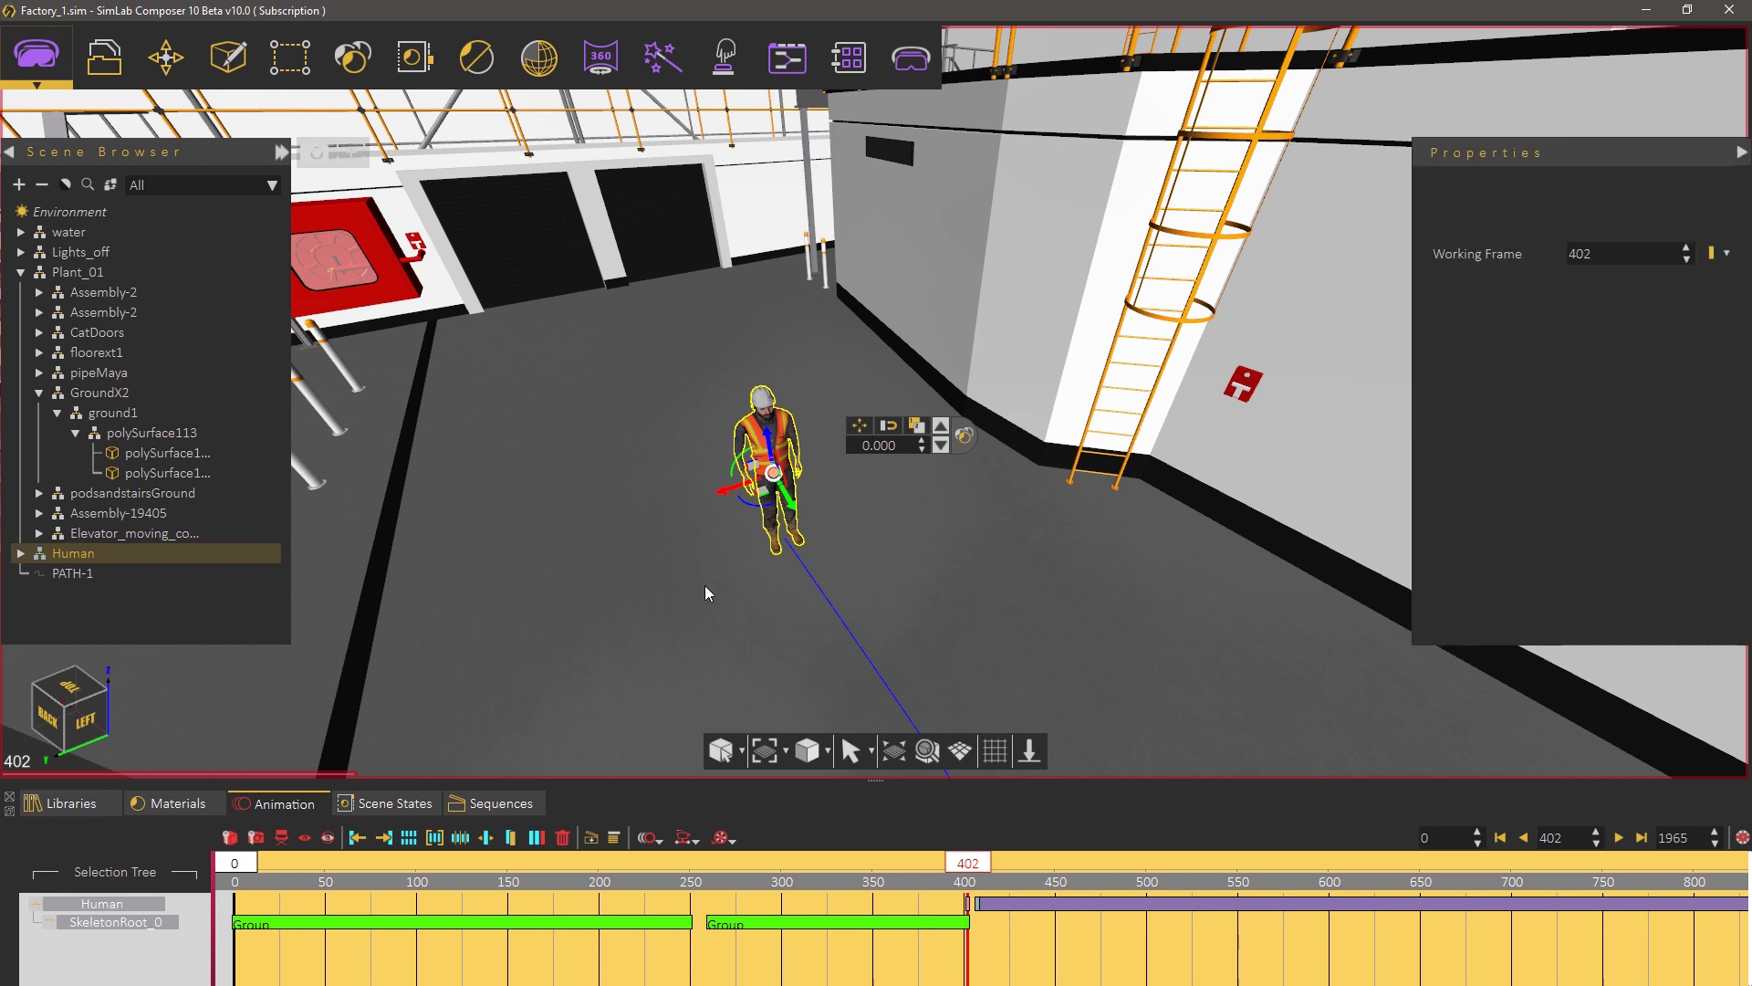
- Insert the Running sequence on the worker at frame 411, repeated 28 times with Blend Sequences enabled
{"action": "mouse_move", "coordinate": [968, 862]}
{"action": "left_mouse_down"}
{"action": "mouse_move", "coordinate": [921, 865]}
{"action": "mouse_move", "coordinate": [984, 861]}
{"action": "left_mouse_up"}
{"action": "left_click", "coordinate": [481, 798]}
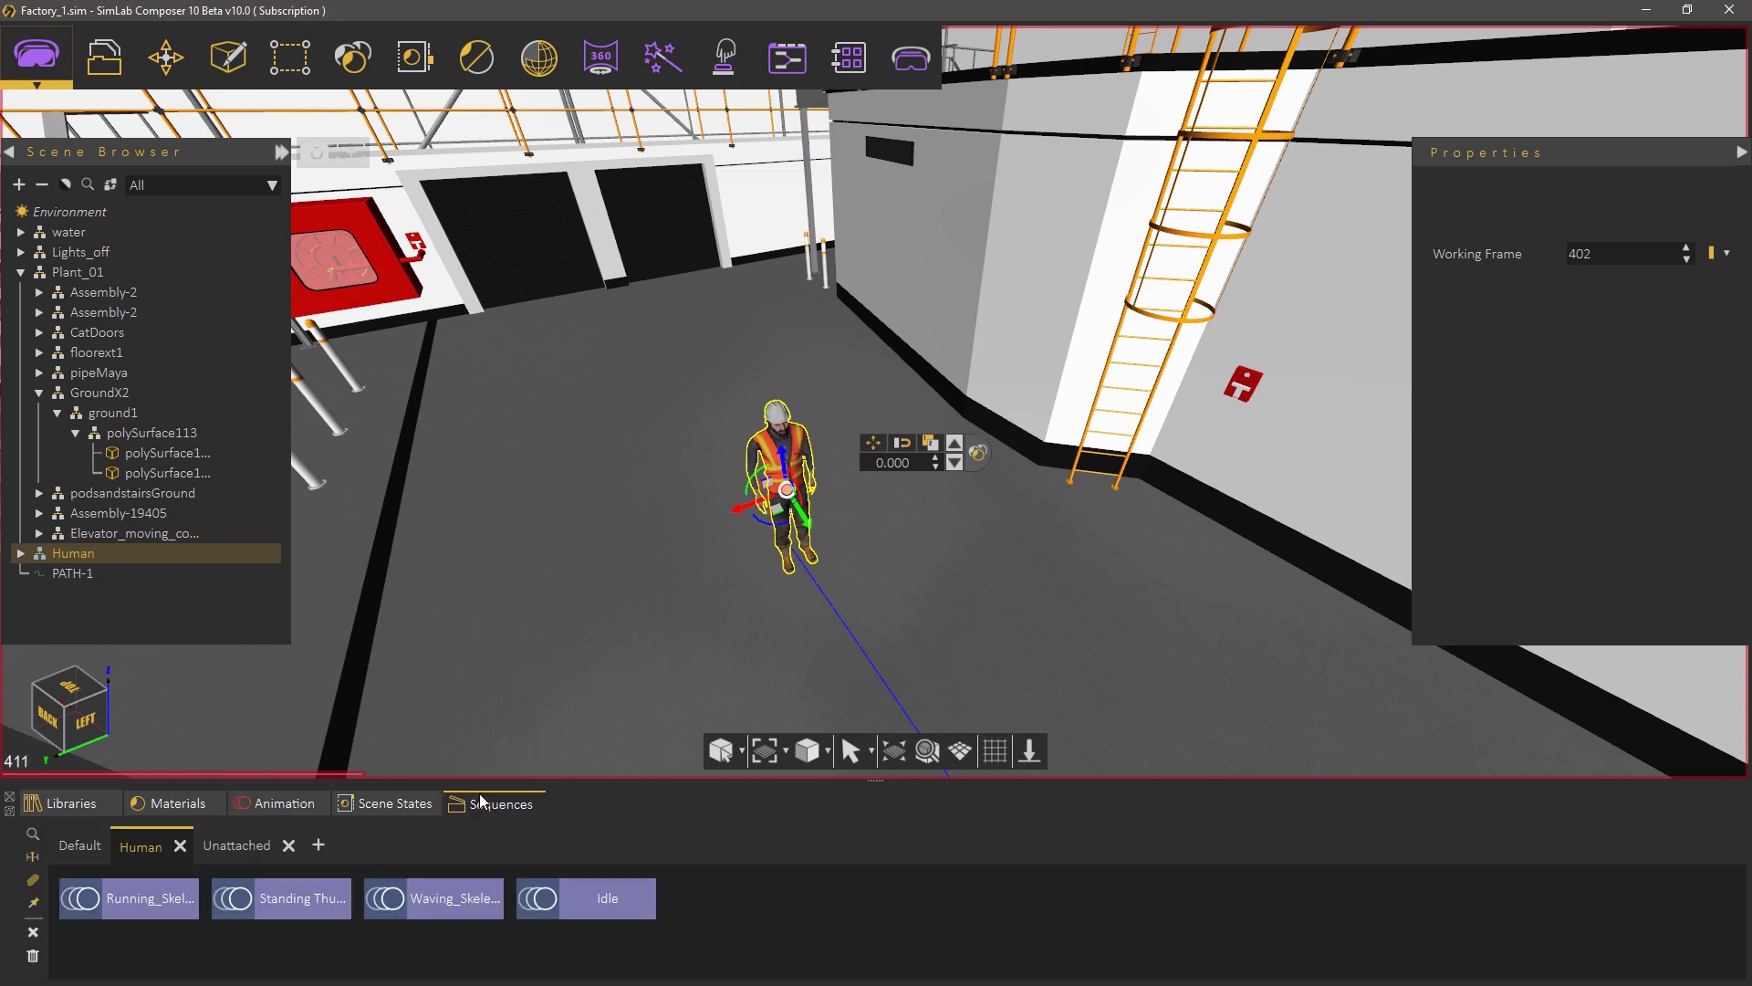
{"action": "left_click_drag", "start_coordinate": [161, 896], "coordinate": [716, 550]}
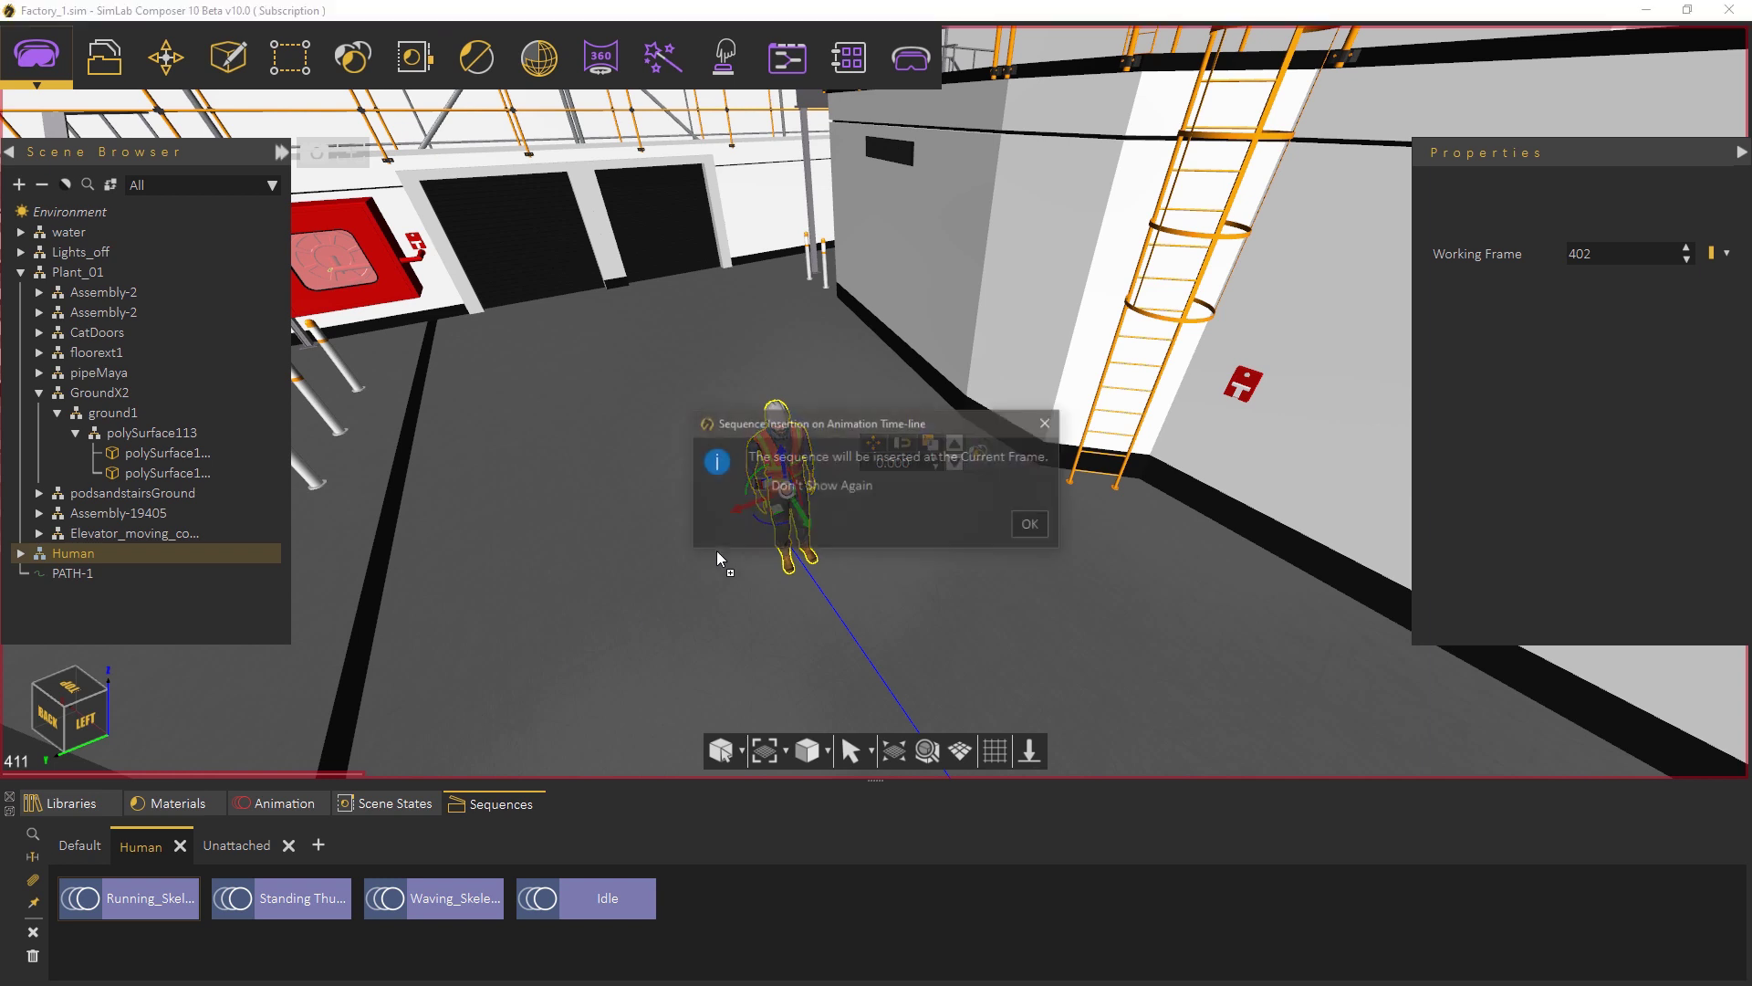
{"action": "left_click", "coordinate": [1019, 529]}
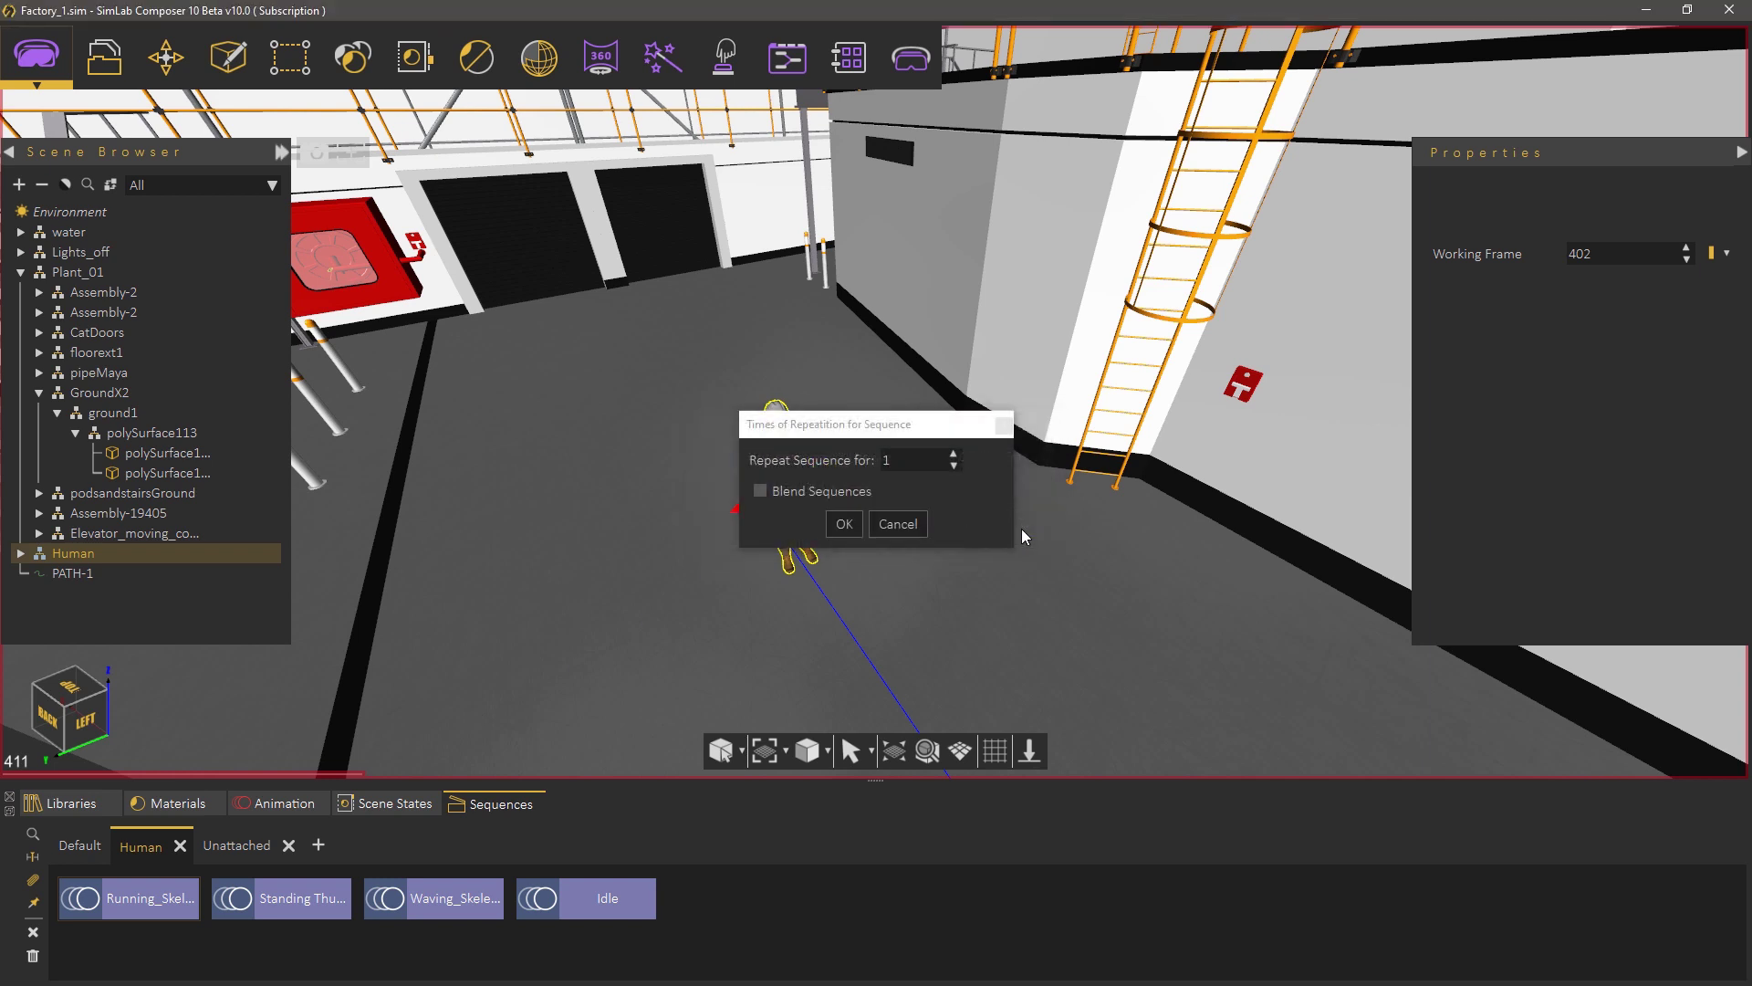
{"action": "left_click", "coordinate": [924, 467]}
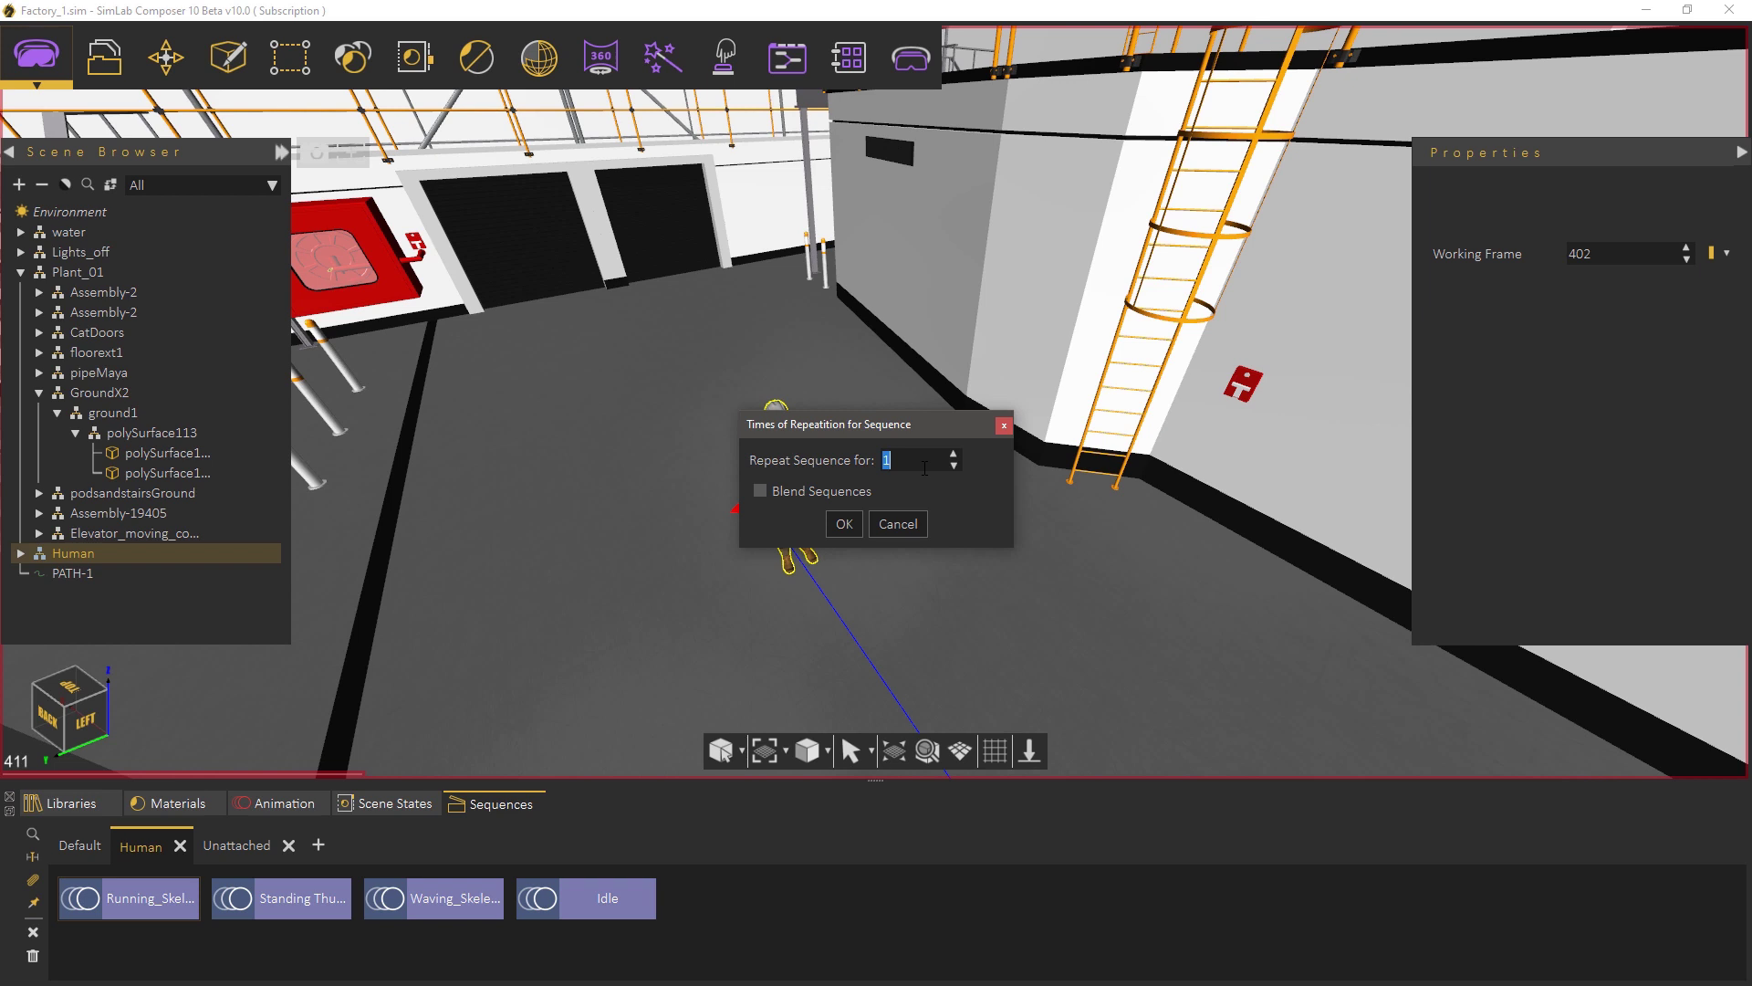
{"action": "type", "text": "28"}
{"action": "mouse_move", "coordinate": [814, 490]}
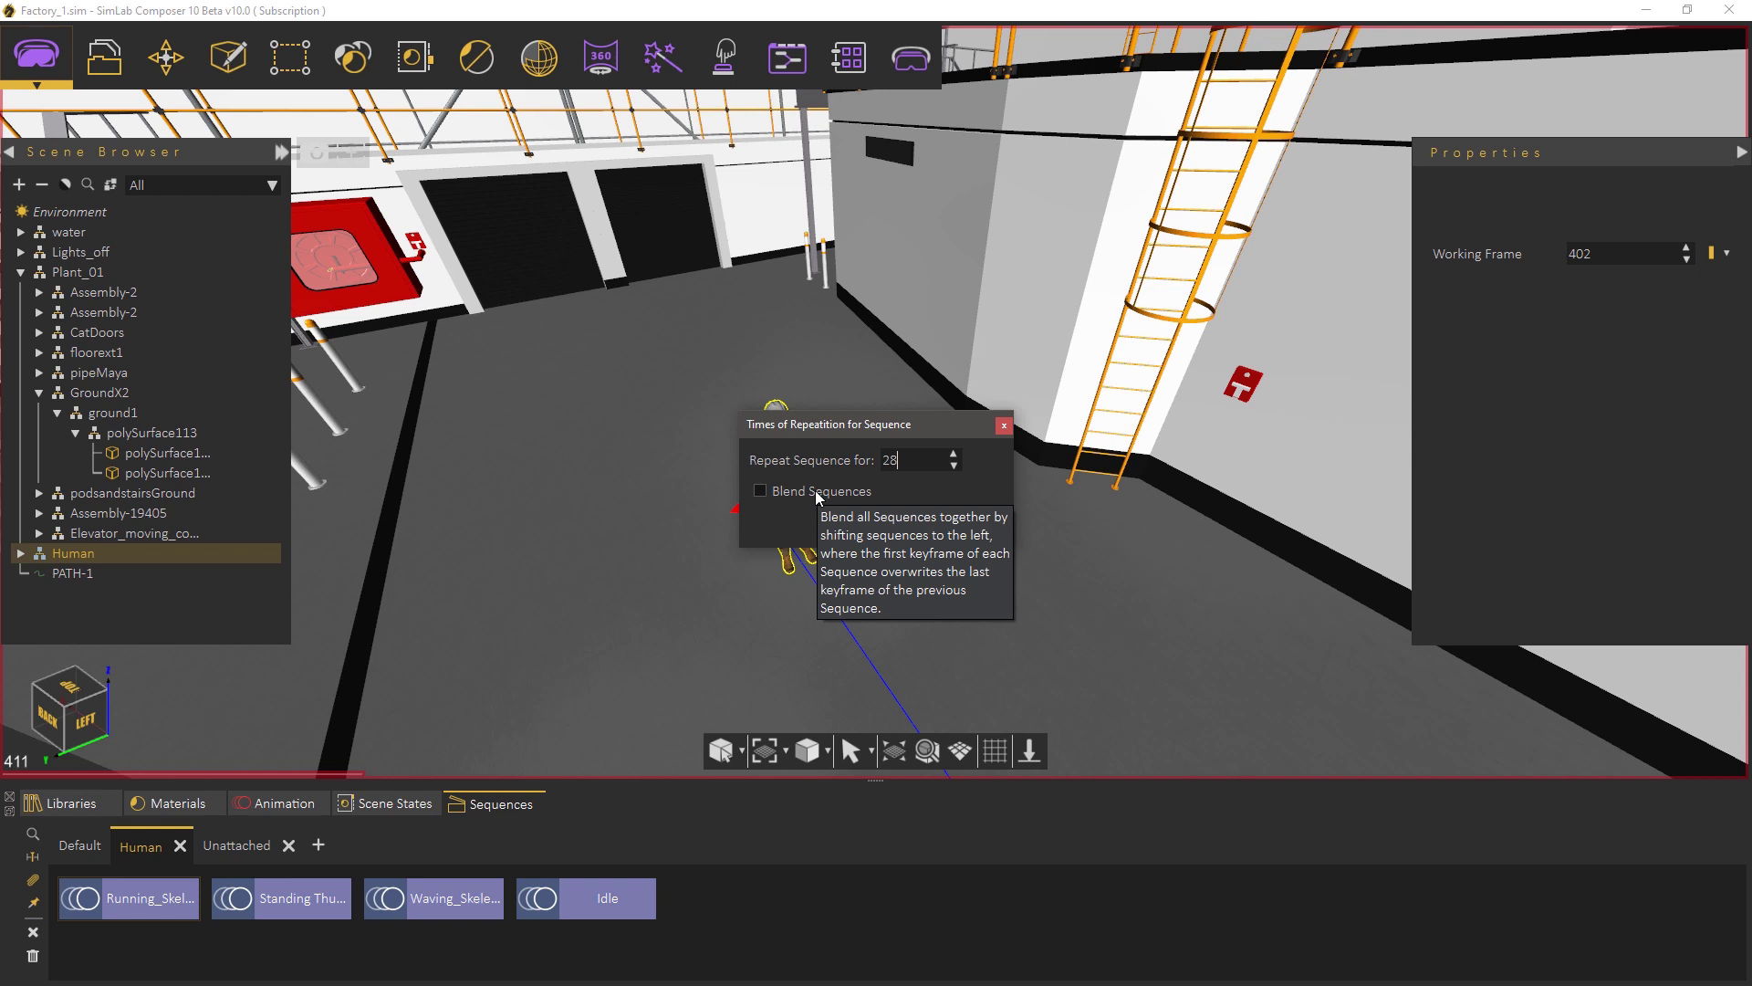
{"action": "left_click", "coordinate": [816, 493]}
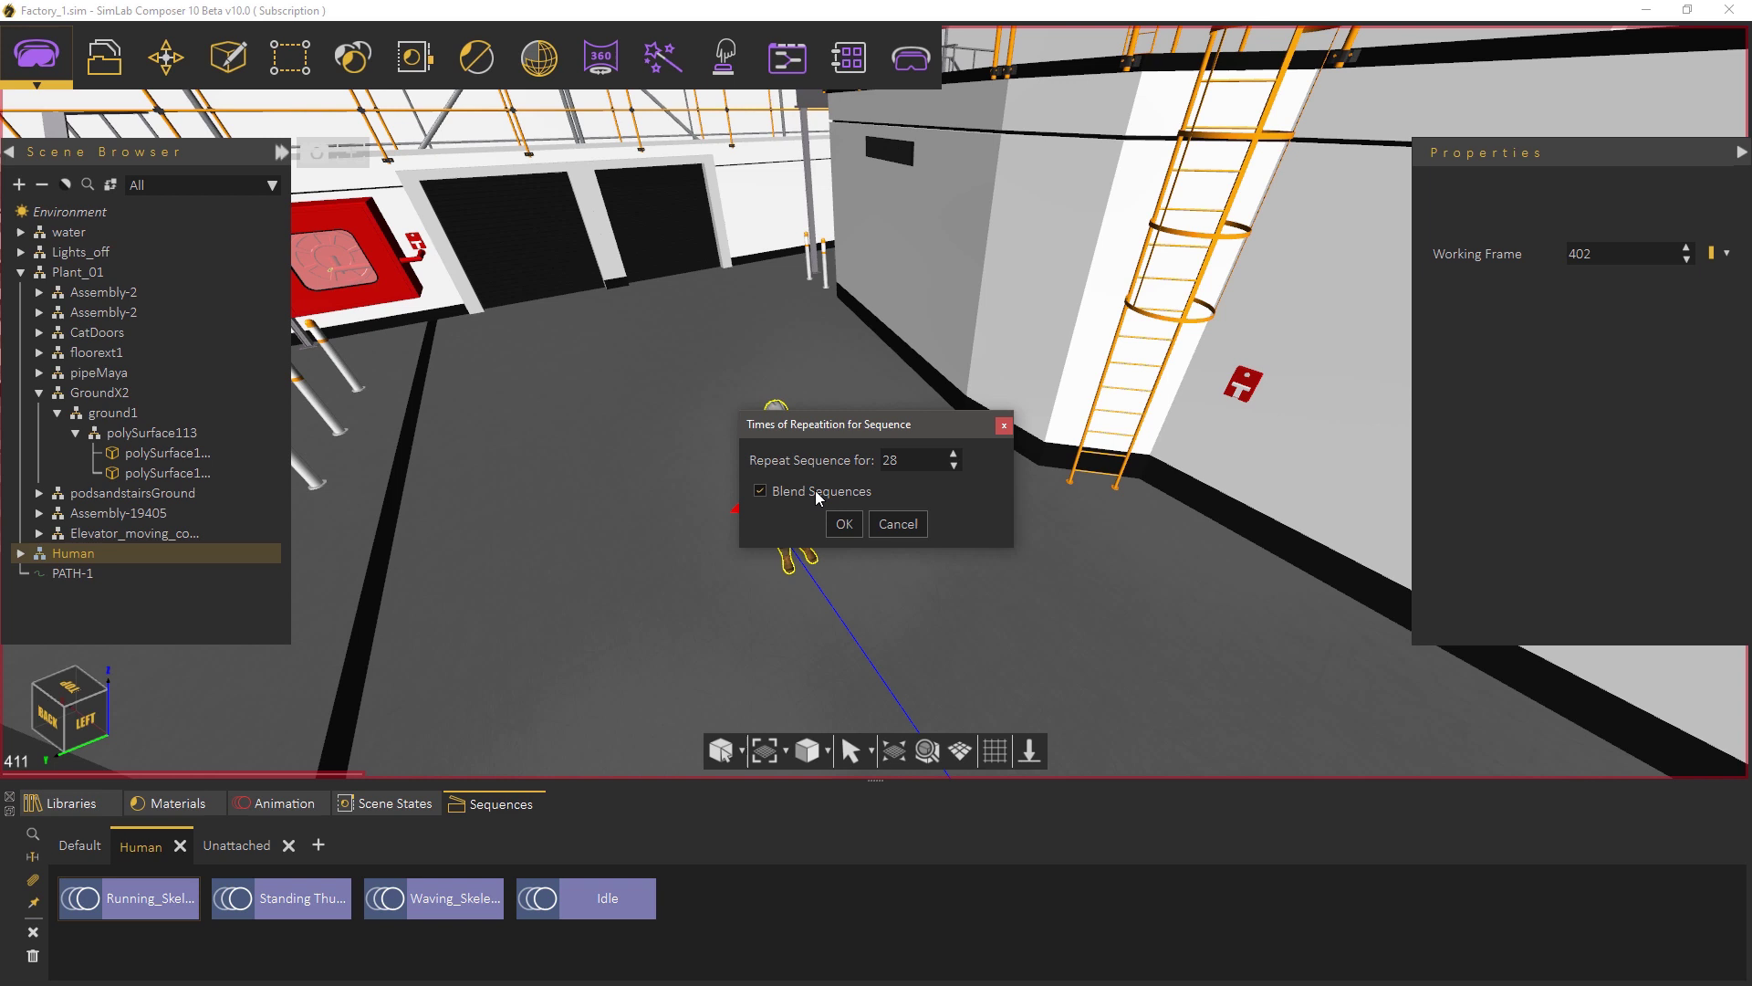
{"action": "left_click", "coordinate": [844, 525]}
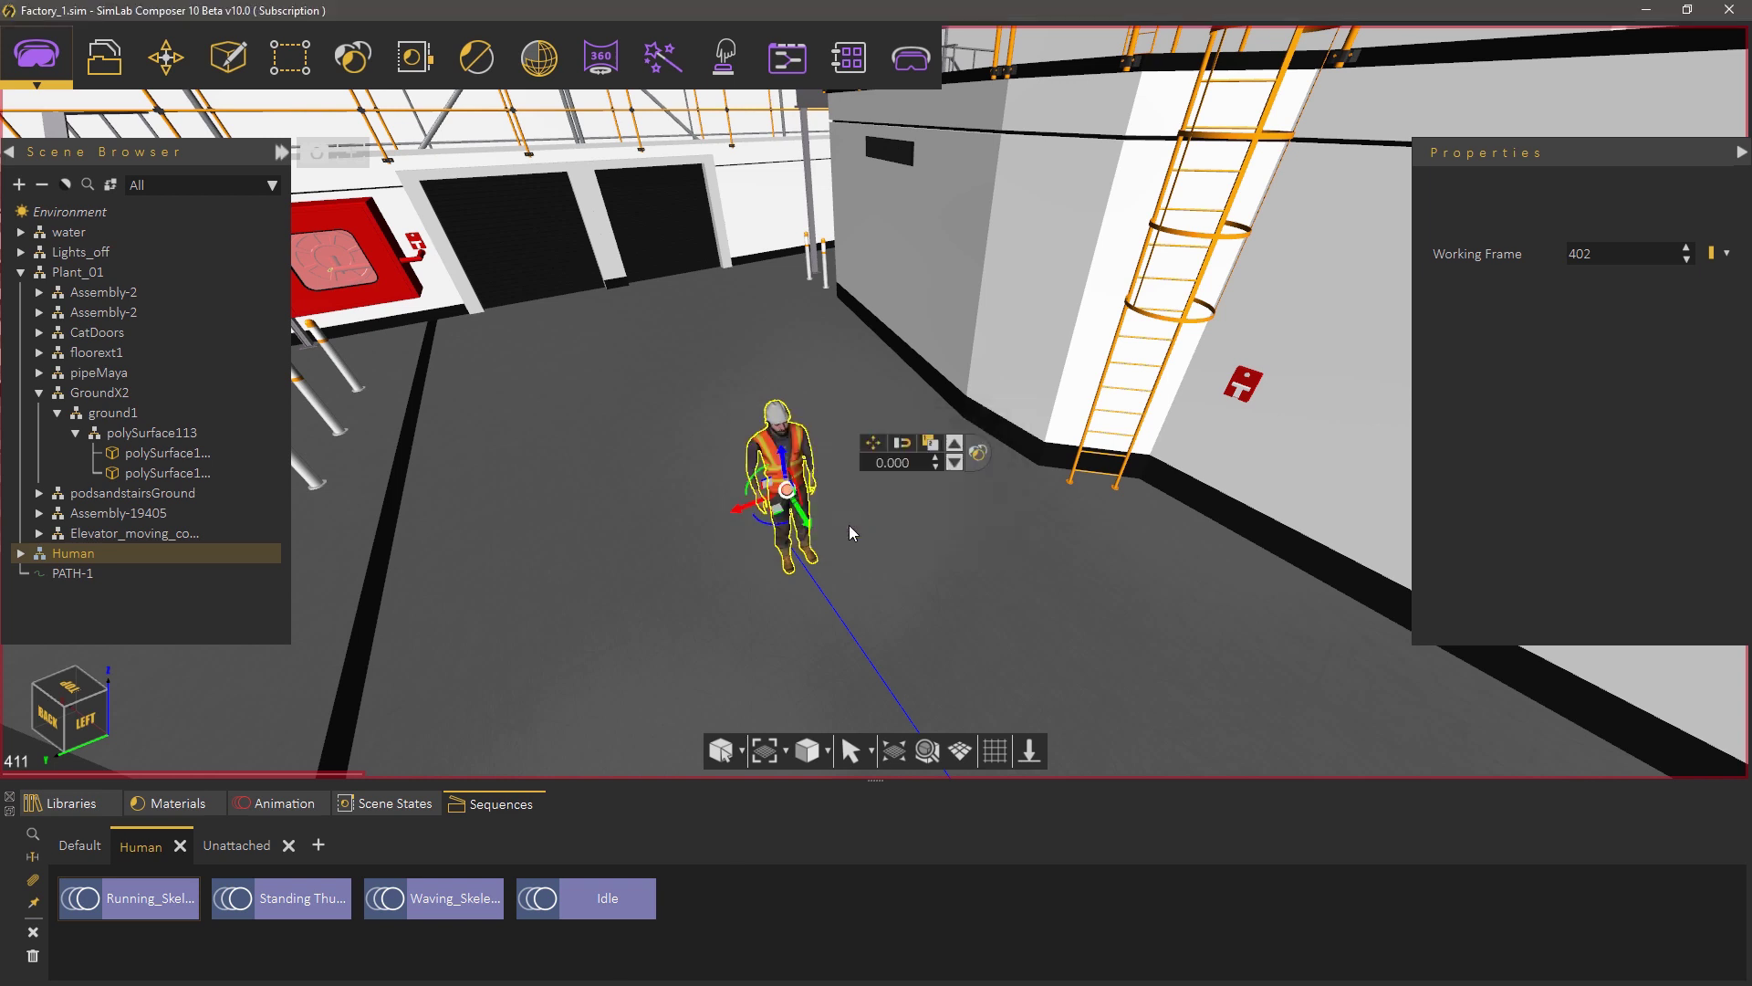
- Preview the repeated running sequence along the path up to frame 1099 and examine the worker at the path's end
{"action": "left_click", "coordinate": [291, 805]}
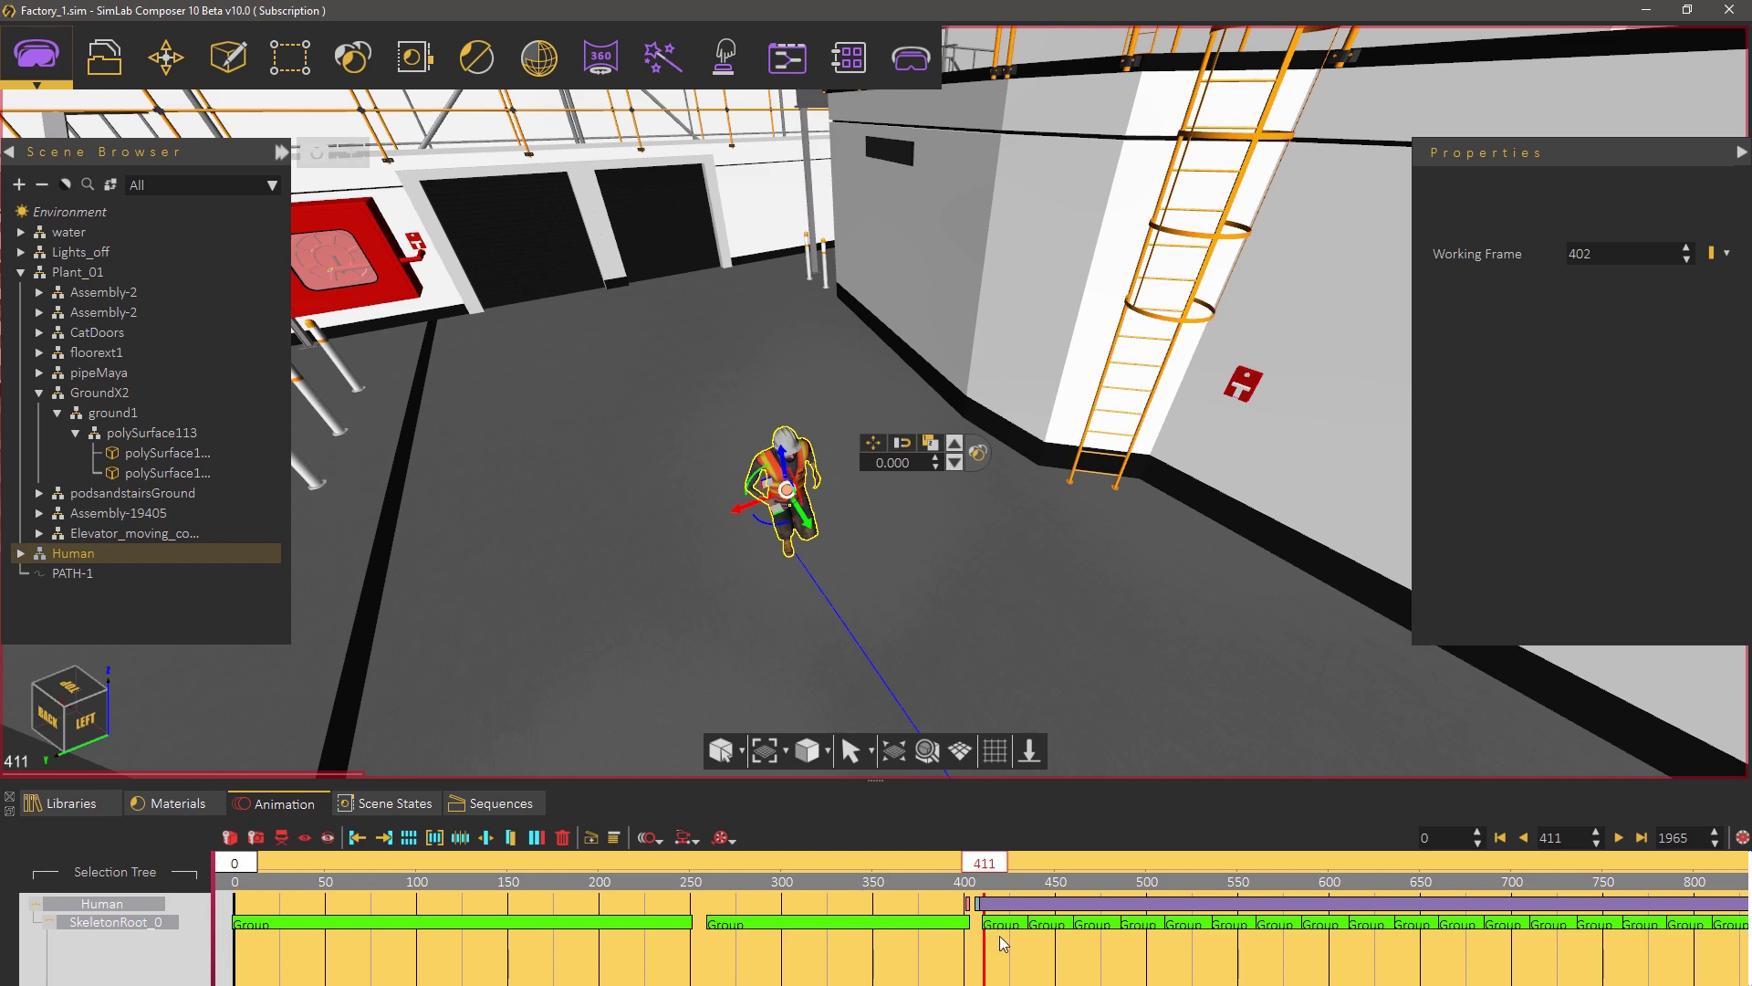
{"action": "scroll", "coordinate": [990, 916], "scroll_direction": "up", "scroll_amount": 3}
{"action": "left_click_drag", "start_coordinate": [978, 864], "coordinate": [1303, 863]}
{"action": "middle_click_drag", "start_coordinate": [997, 621], "coordinate": [676, 308]}
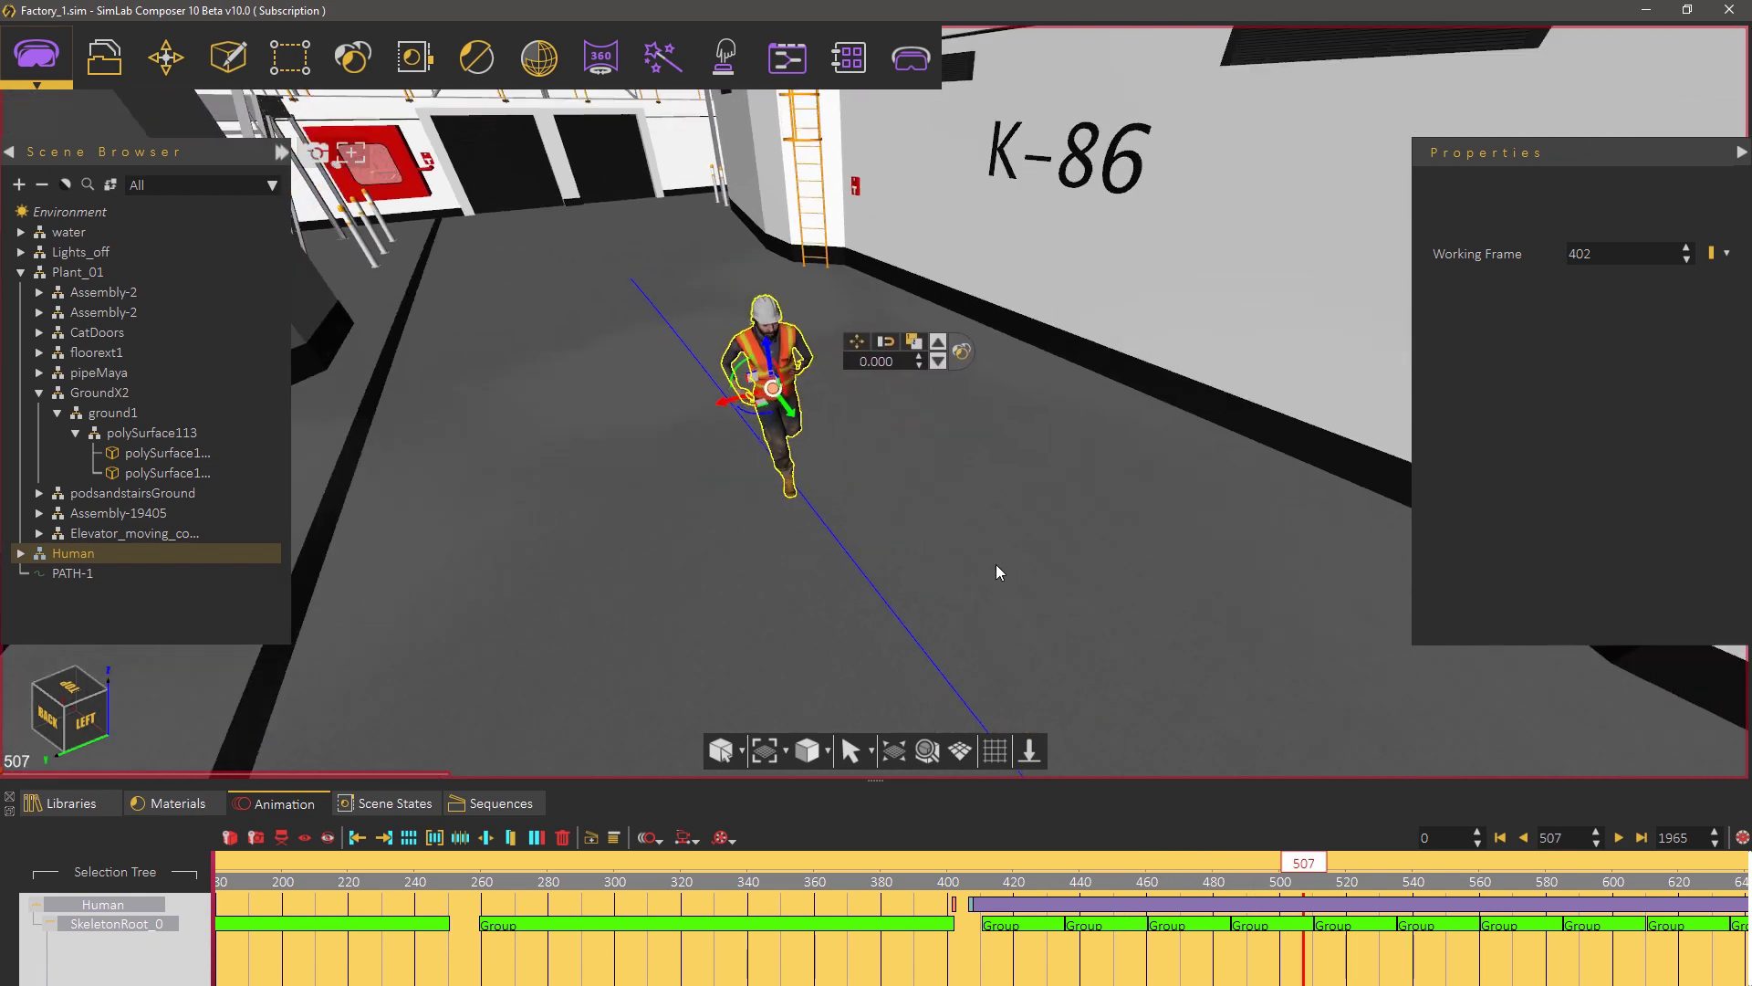
{"action": "scroll", "coordinate": [997, 568], "scroll_direction": "down", "scroll_amount": 3}
{"action": "middle_click_drag", "start_coordinate": [1274, 612], "coordinate": [1177, 590]}
{"action": "left_click_drag", "start_coordinate": [1303, 862], "coordinate": [1489, 865]}
{"action": "middle_click_drag", "start_coordinate": [1337, 923], "coordinate": [907, 907]}
{"action": "left_click_drag", "start_coordinate": [1132, 866], "coordinate": [1168, 859]}
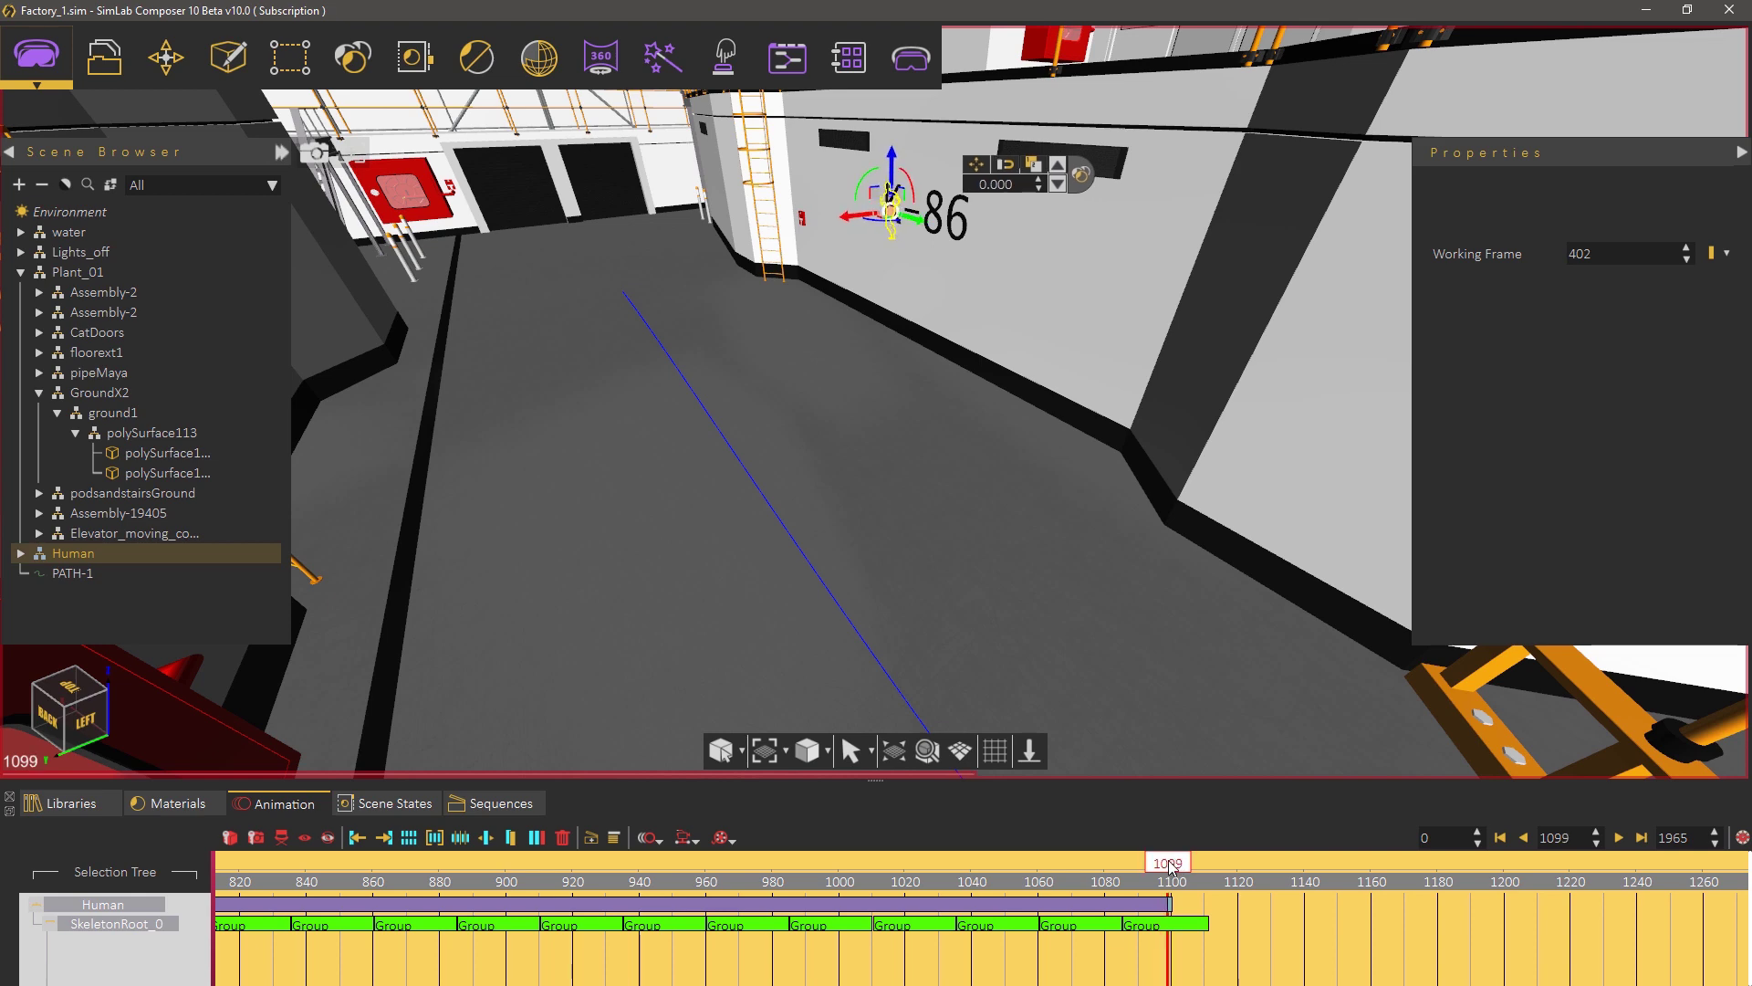
{"action": "left_click", "coordinate": [56, 555]}
{"action": "double_click", "coordinate": [57, 555]}
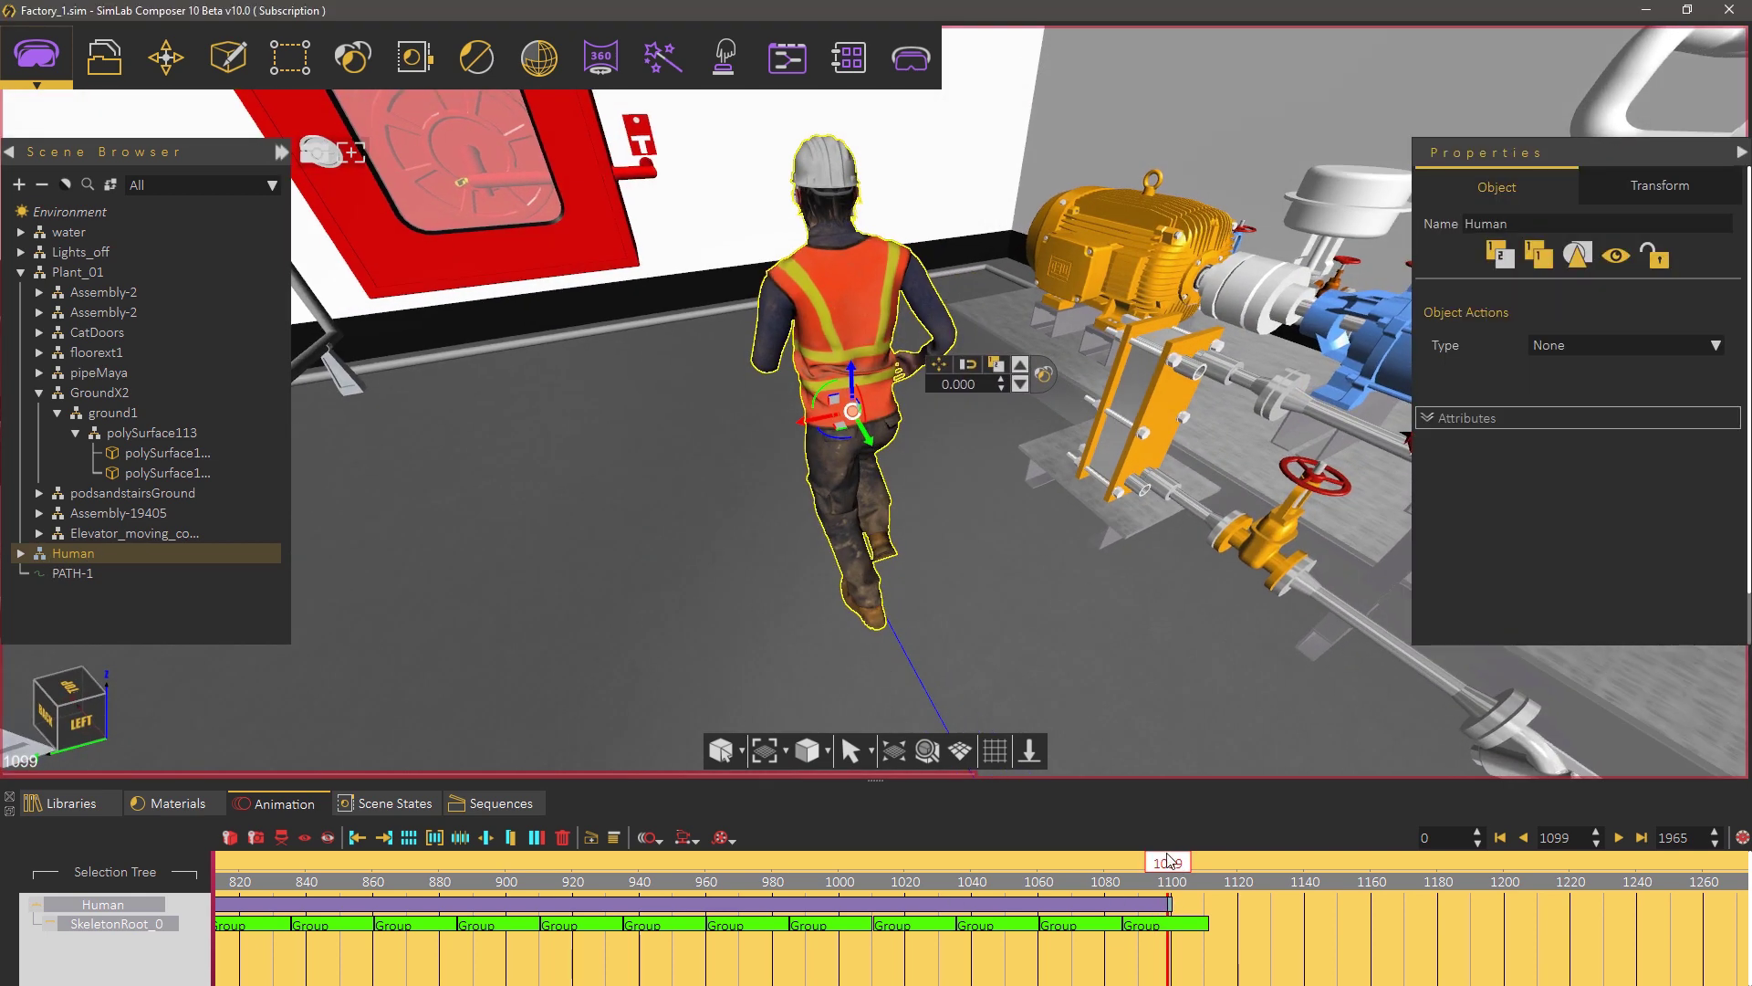
- At frame 1111, where the running sequence ends, rotate the worker about 159° around his vertical axis
{"action": "scroll", "coordinate": [1194, 904], "scroll_direction": "up", "scroll_amount": 4}
{"action": "left_click_drag", "start_coordinate": [1163, 867], "coordinate": [1248, 873]}
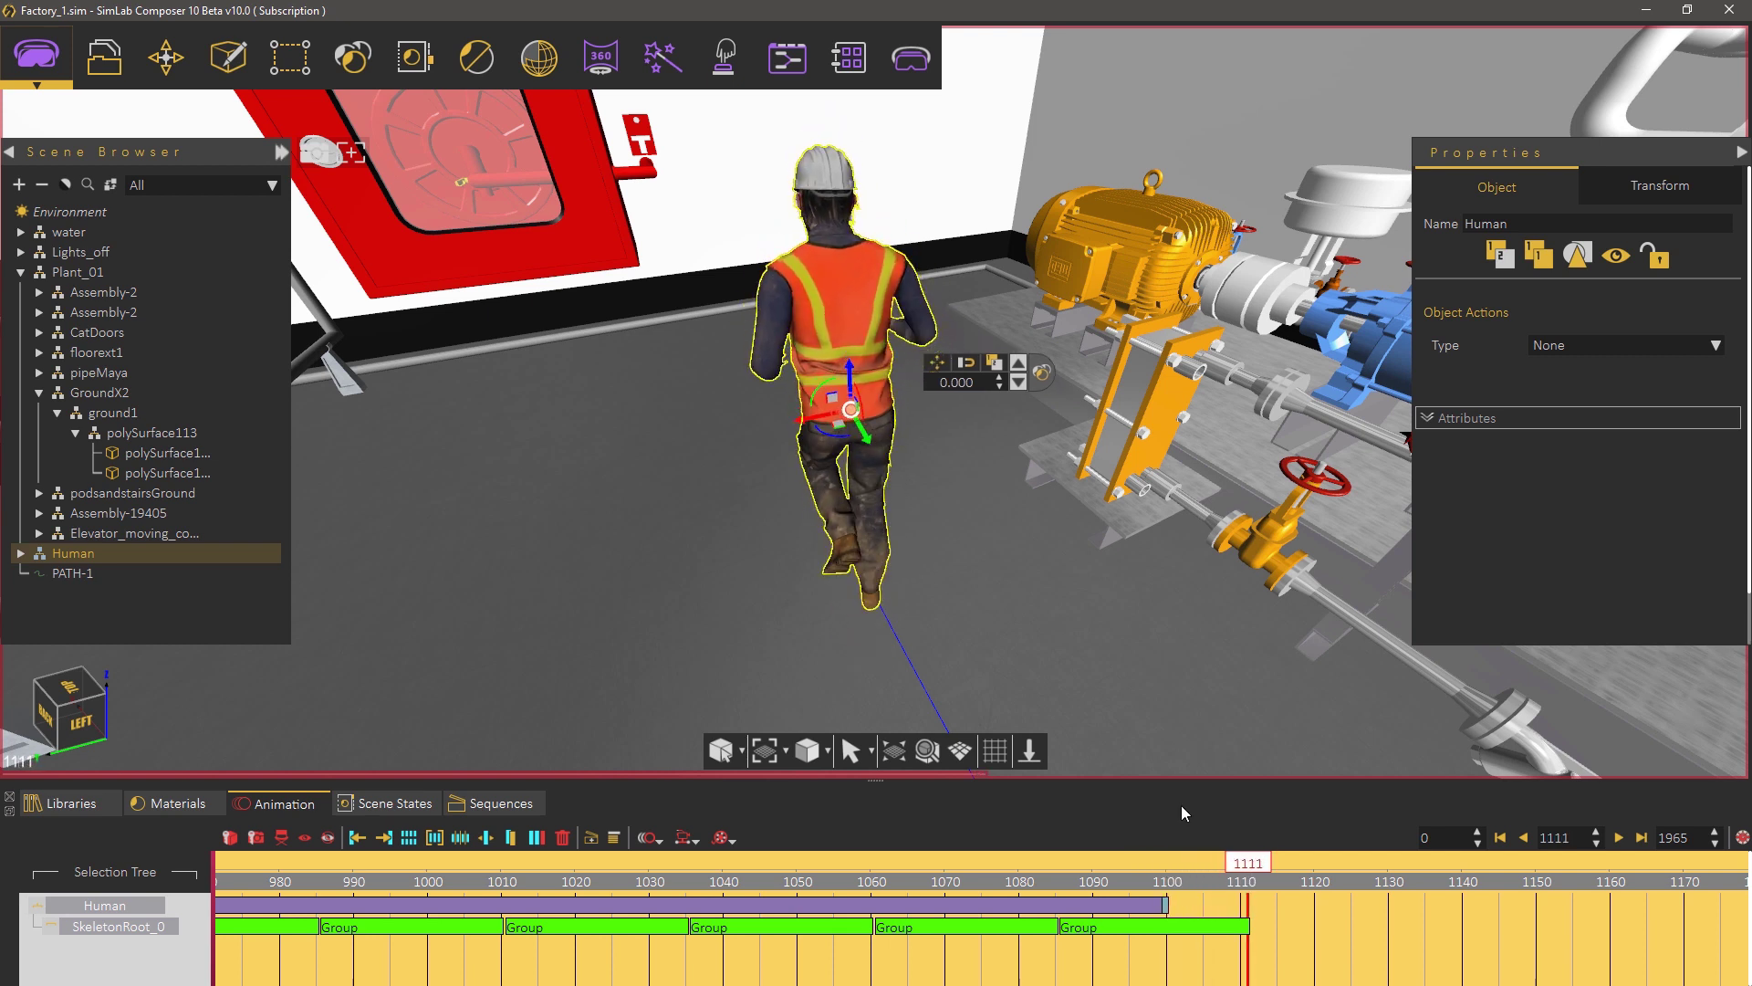
{"action": "left_click_drag", "start_coordinate": [819, 434], "coordinate": [1071, 495]}
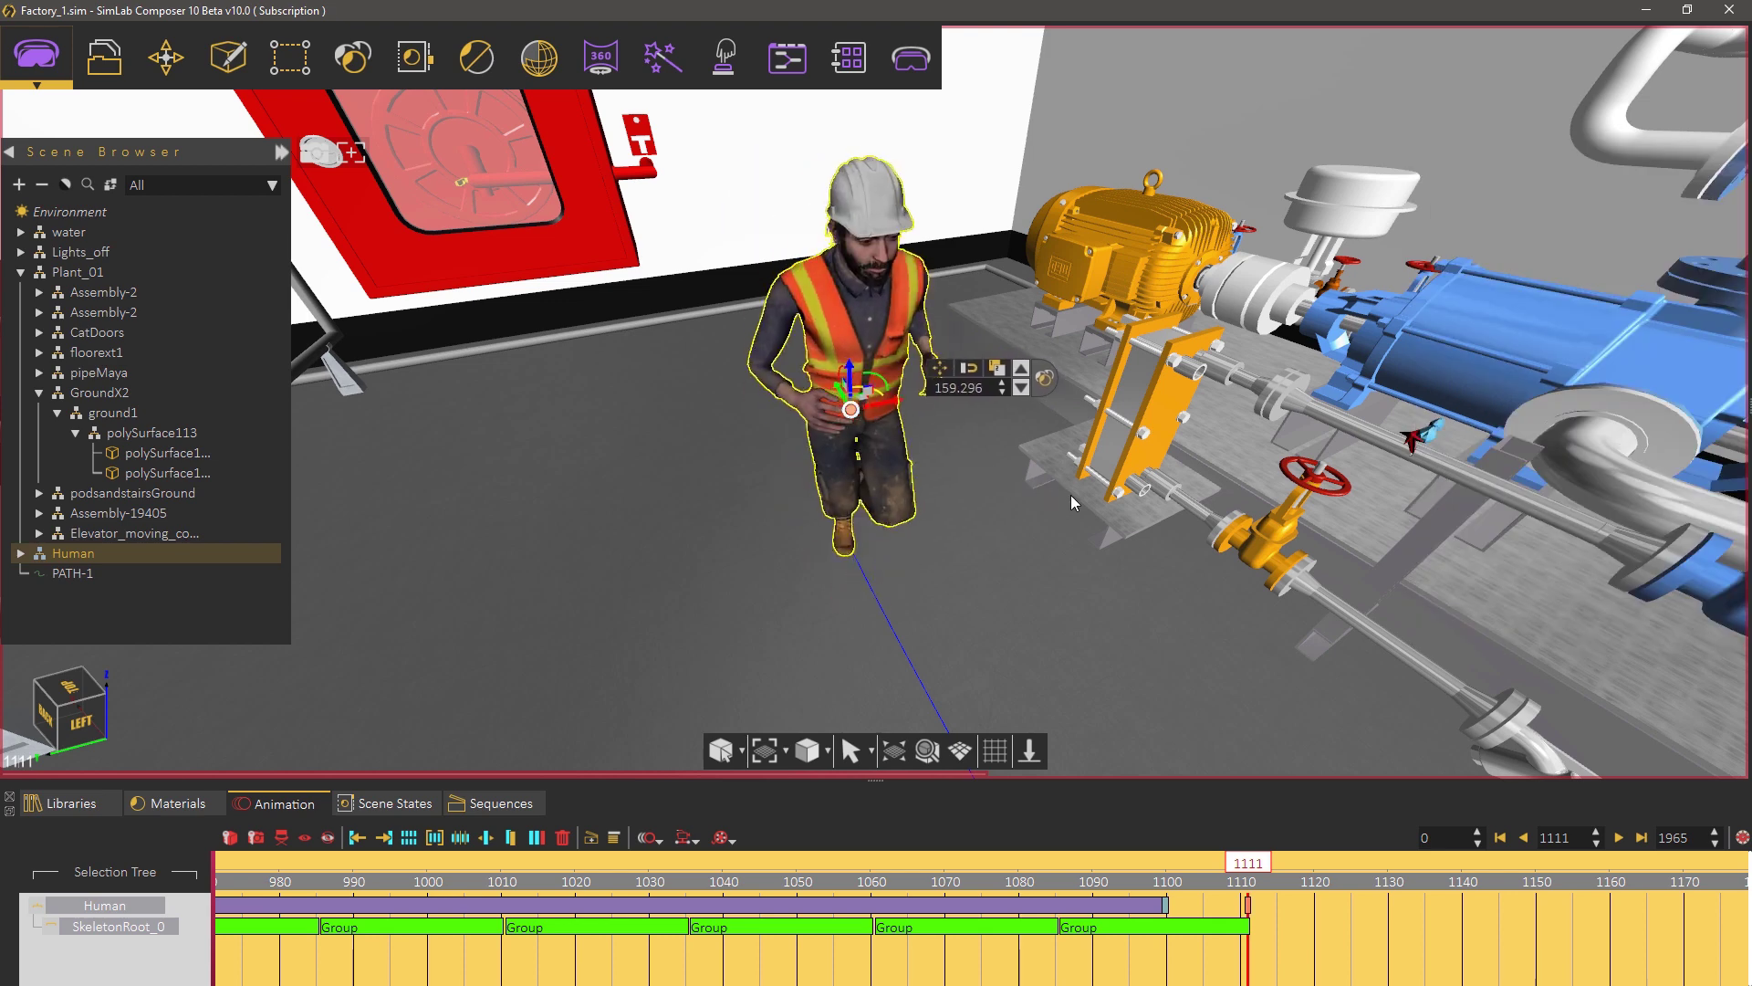
{"action": "mouse_move", "coordinate": [1246, 867]}
{"action": "left_mouse_down"}
{"action": "mouse_move", "coordinate": [1135, 874]}
{"action": "mouse_move", "coordinate": [1259, 874]}
{"action": "mouse_move", "coordinate": [1128, 874]}
{"action": "mouse_move", "coordinate": [1230, 876]}
{"action": "left_mouse_up"}
- Set the end frame of the Human's line path animation to 1107
{"action": "left_click", "coordinate": [1151, 905]}
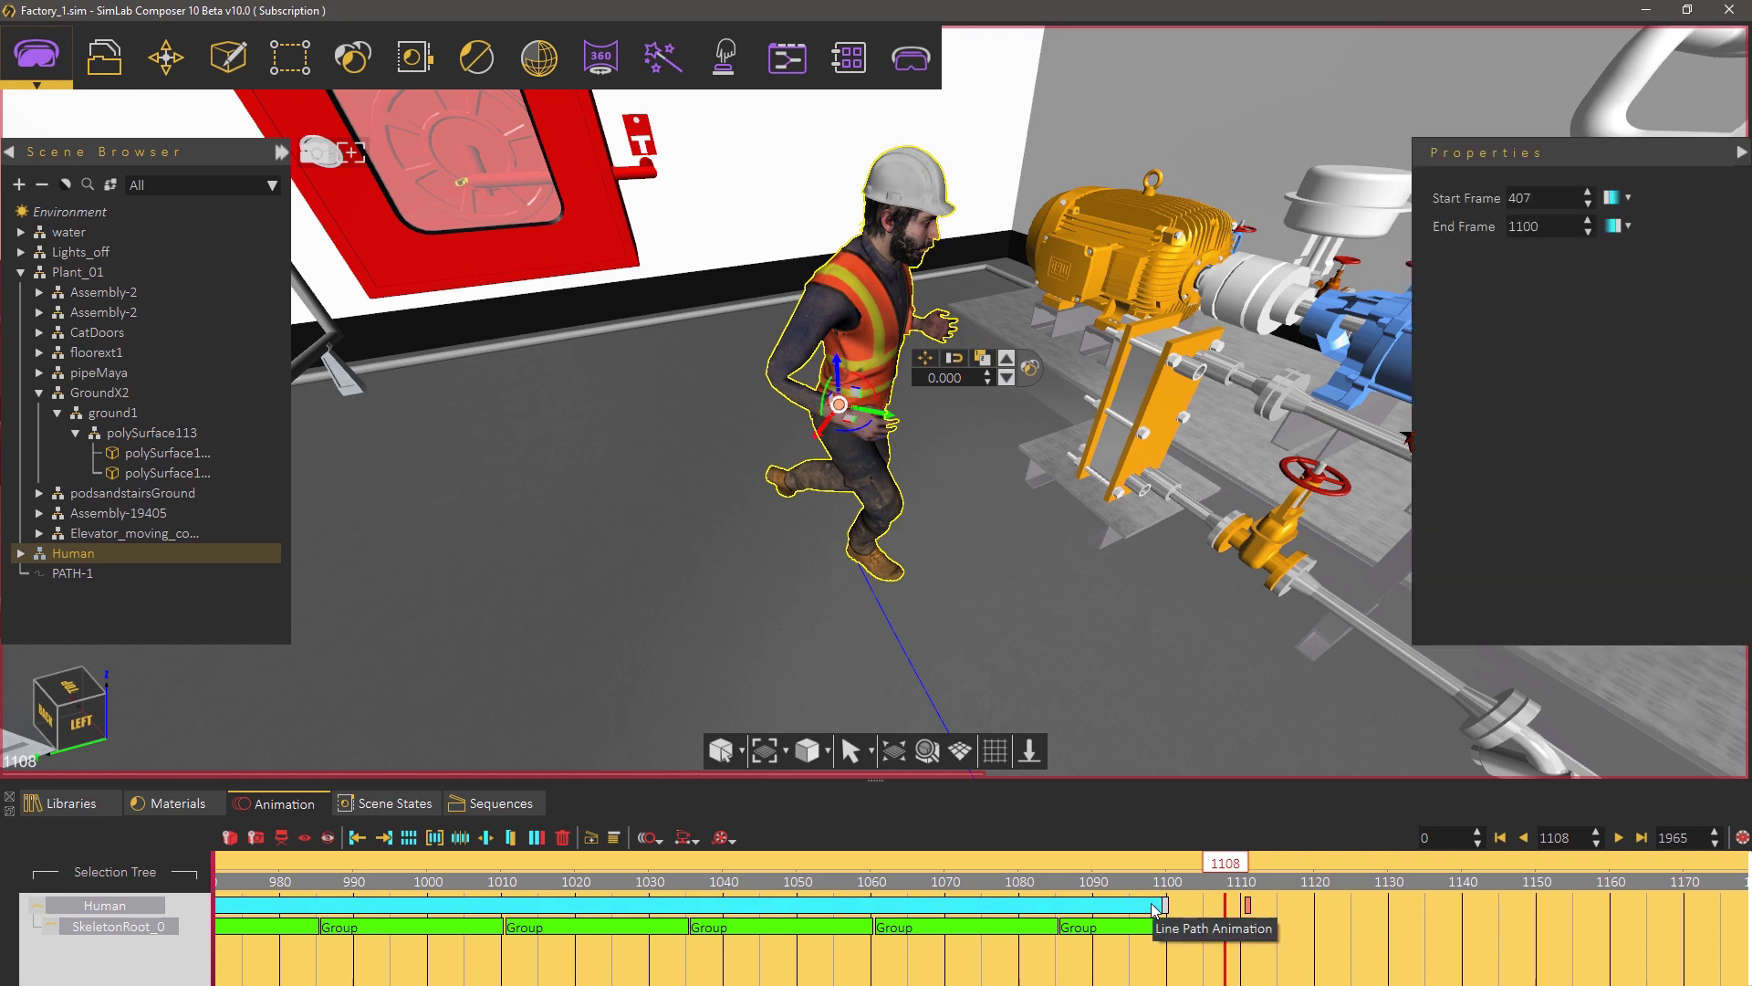
{"action": "left_click_drag", "start_coordinate": [1544, 232], "coordinate": [1507, 236]}
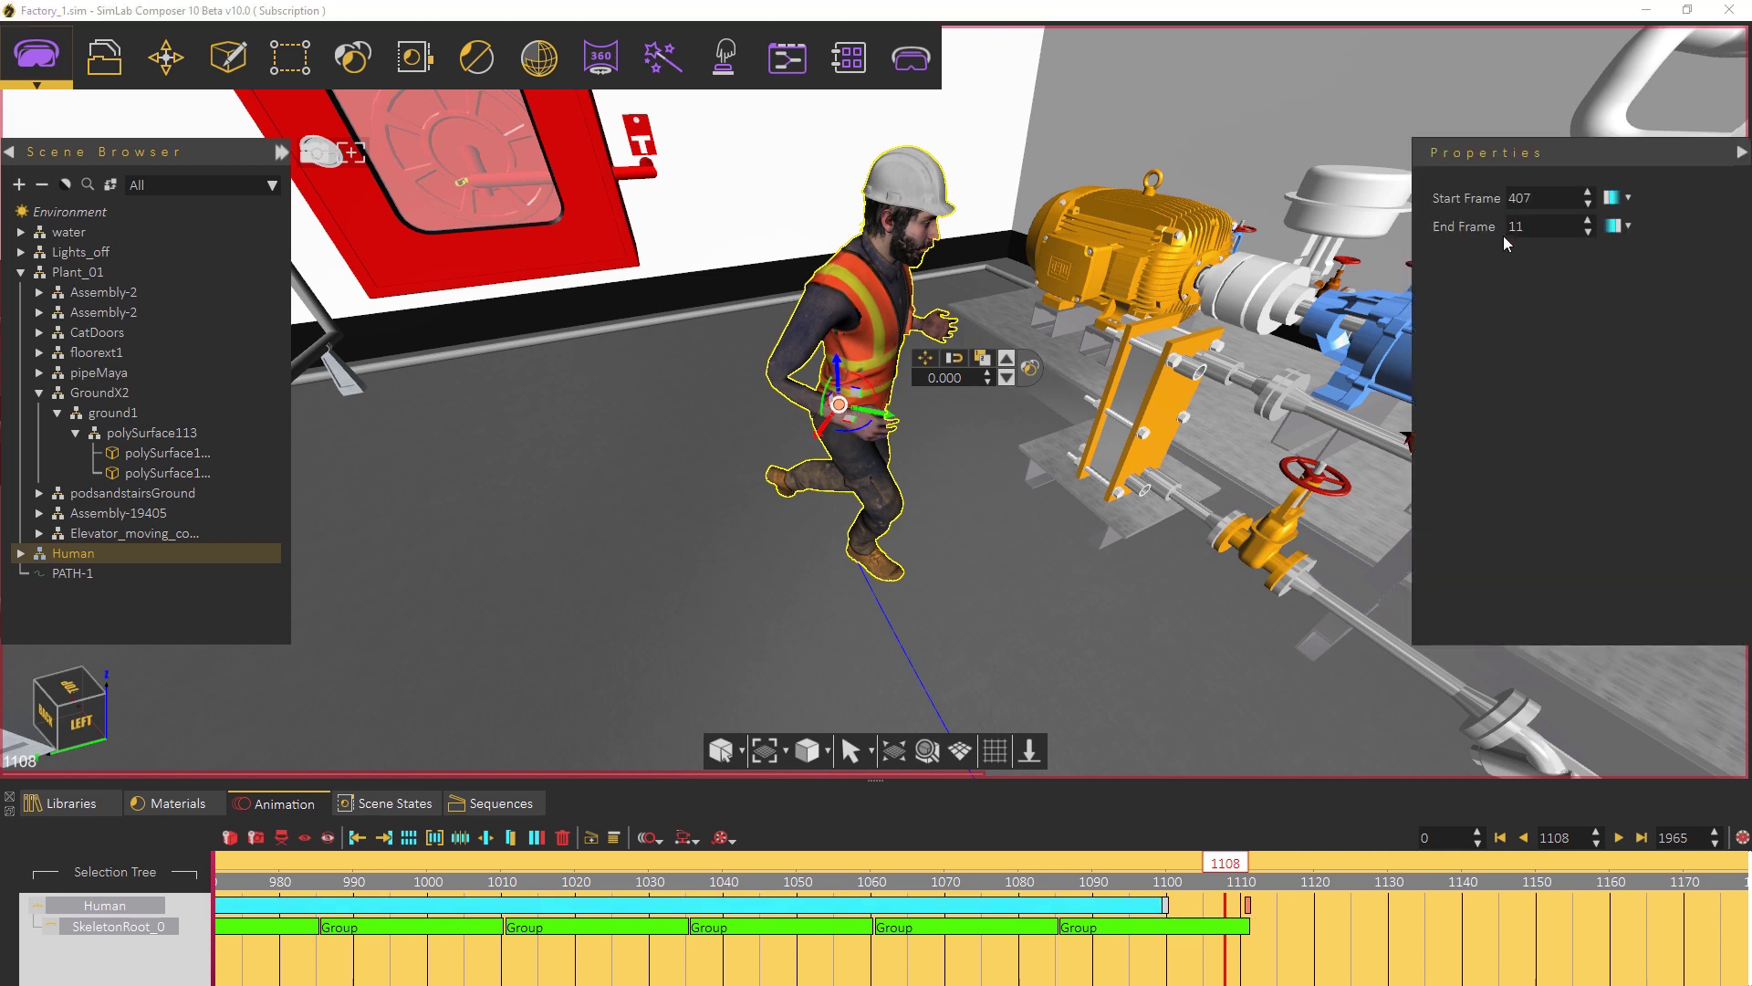
{"action": "key", "text": "Return"}
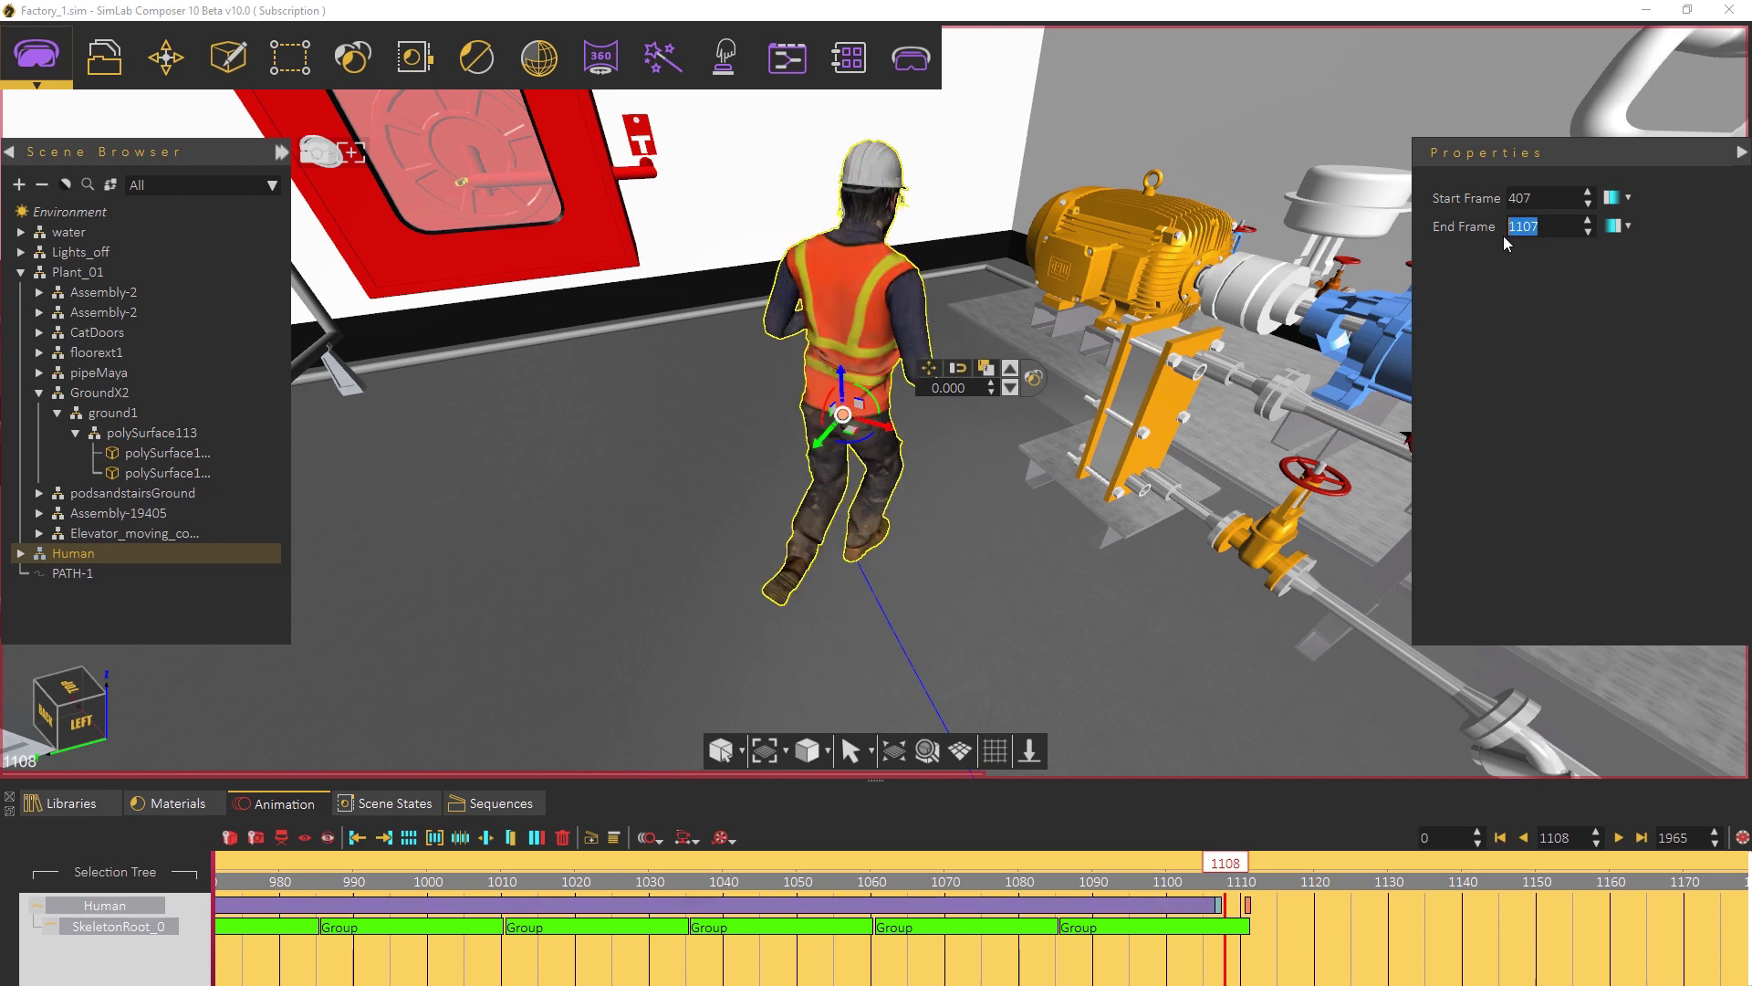
- Insert the Idle sequence on the worker at frame 1112, played once without repetition
{"action": "mouse_move", "coordinate": [1236, 868]}
{"action": "left_mouse_down"}
{"action": "mouse_move", "coordinate": [1197, 868]}
{"action": "mouse_move", "coordinate": [1260, 873]}
{"action": "left_mouse_up"}
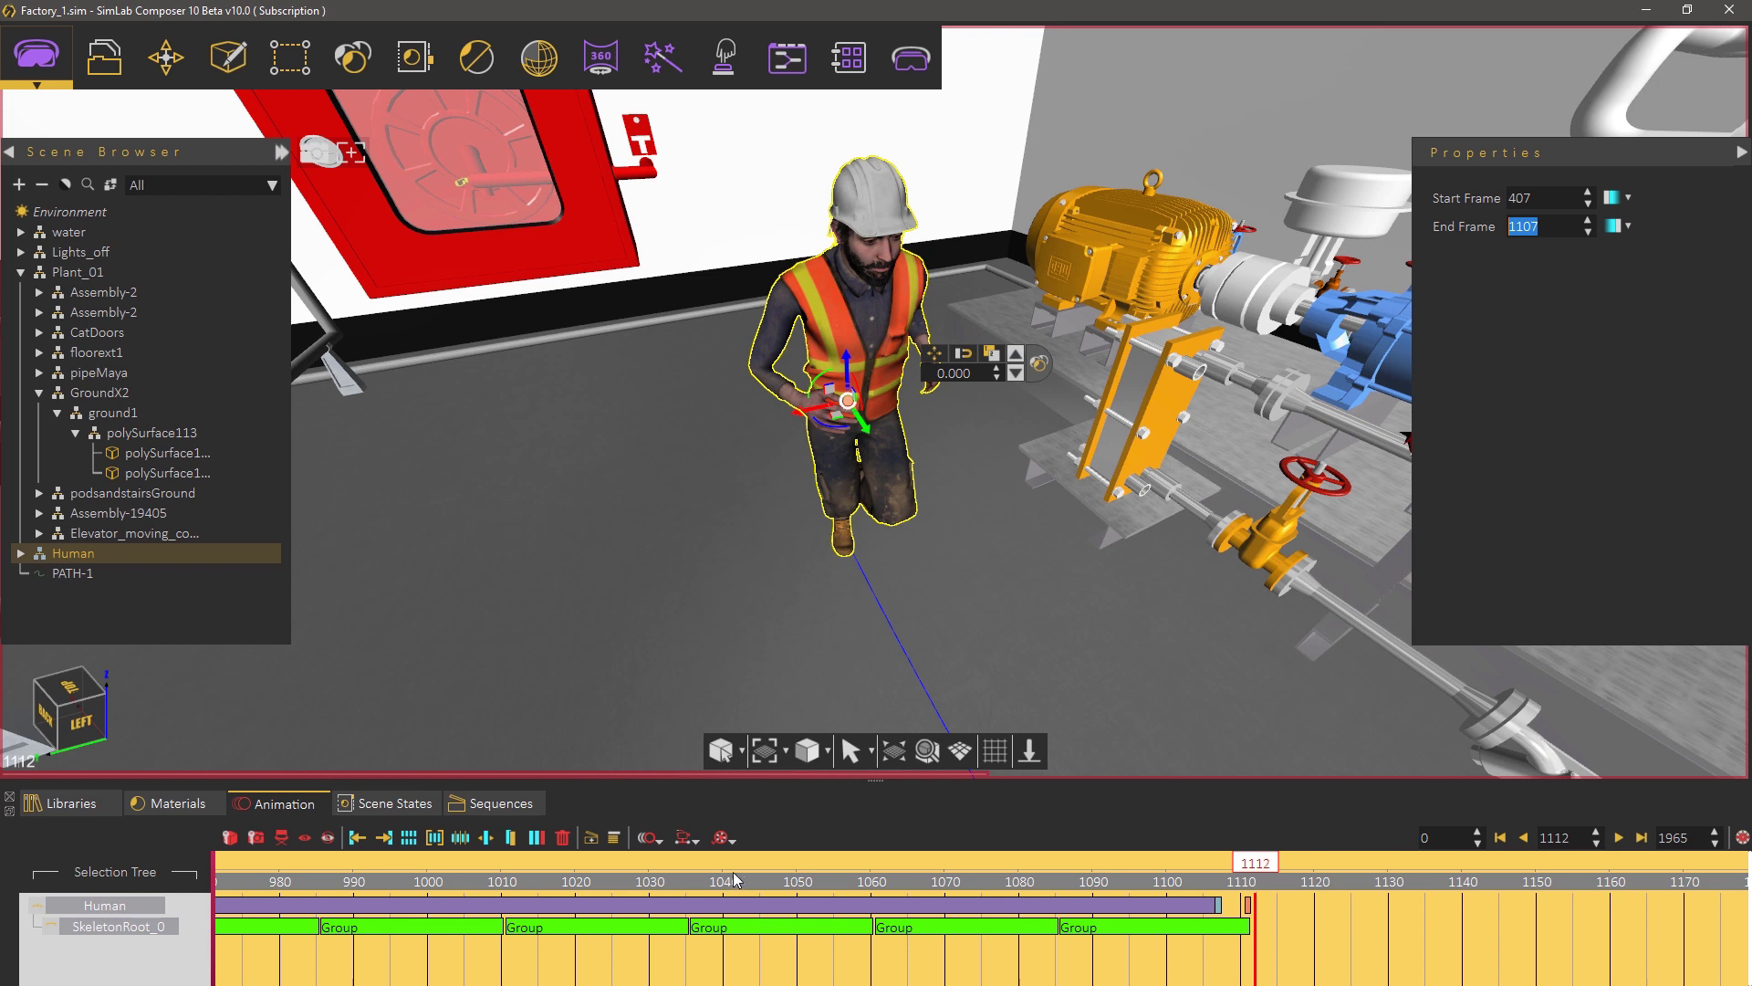
{"action": "left_click", "coordinate": [501, 805]}
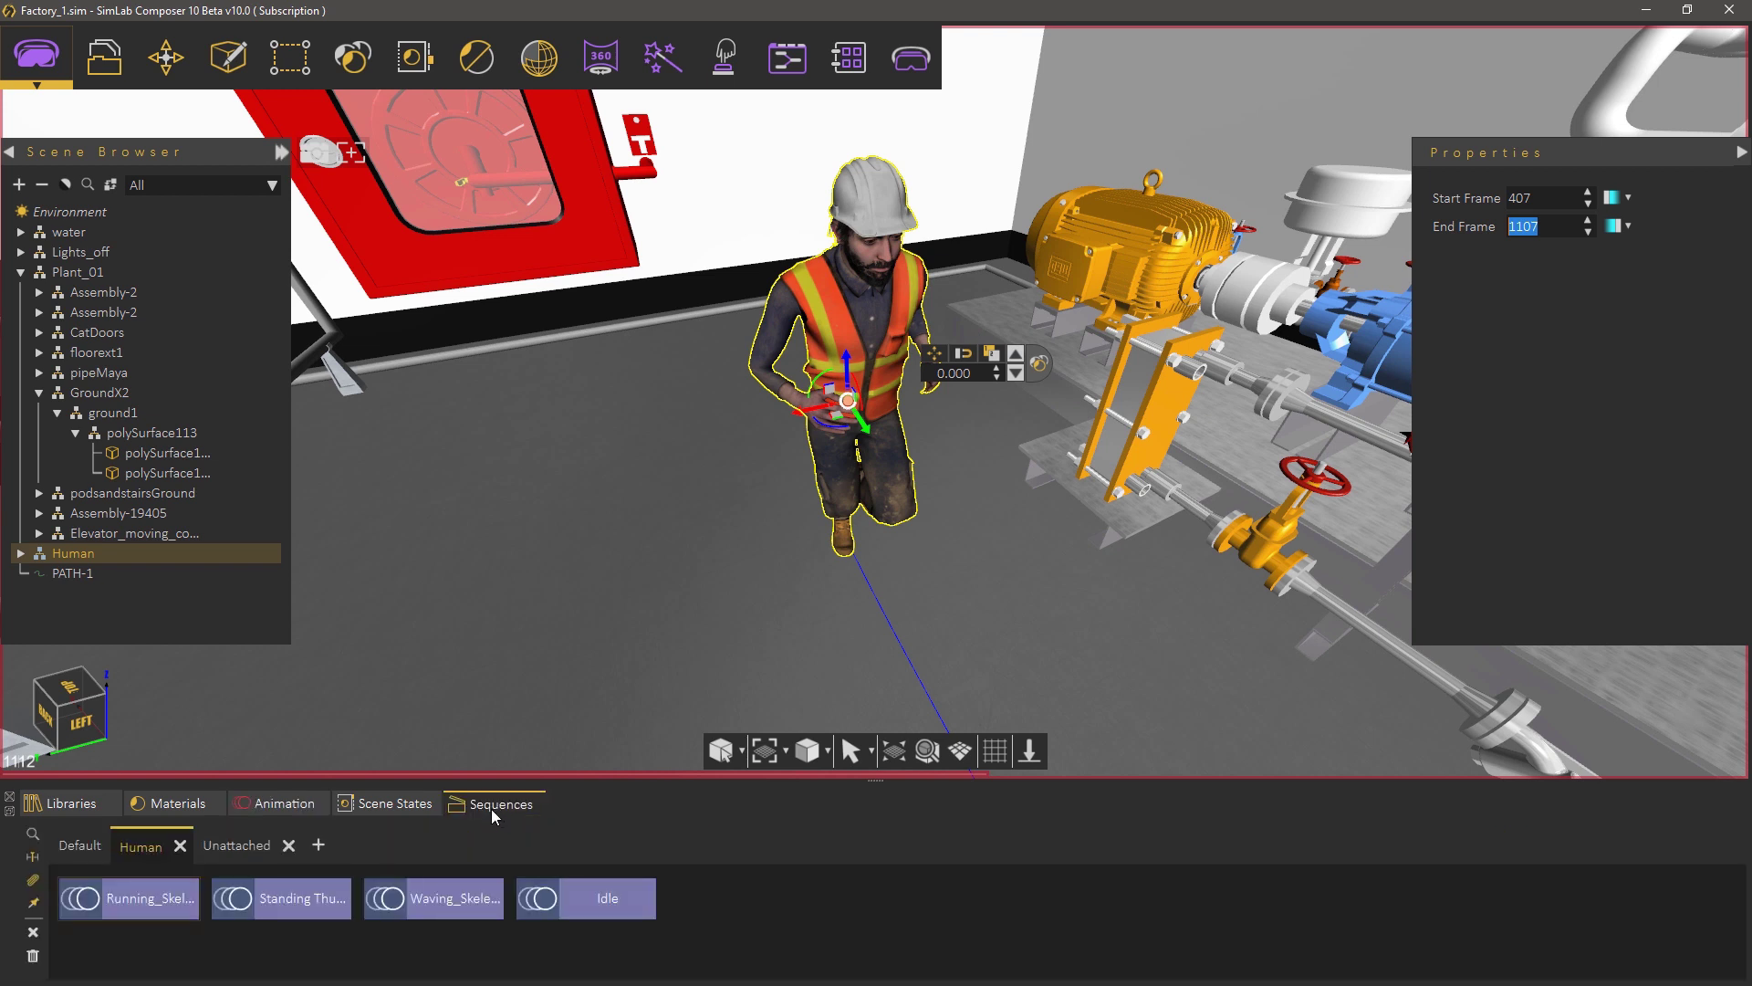
{"action": "left_click_drag", "start_coordinate": [594, 898], "coordinate": [703, 618]}
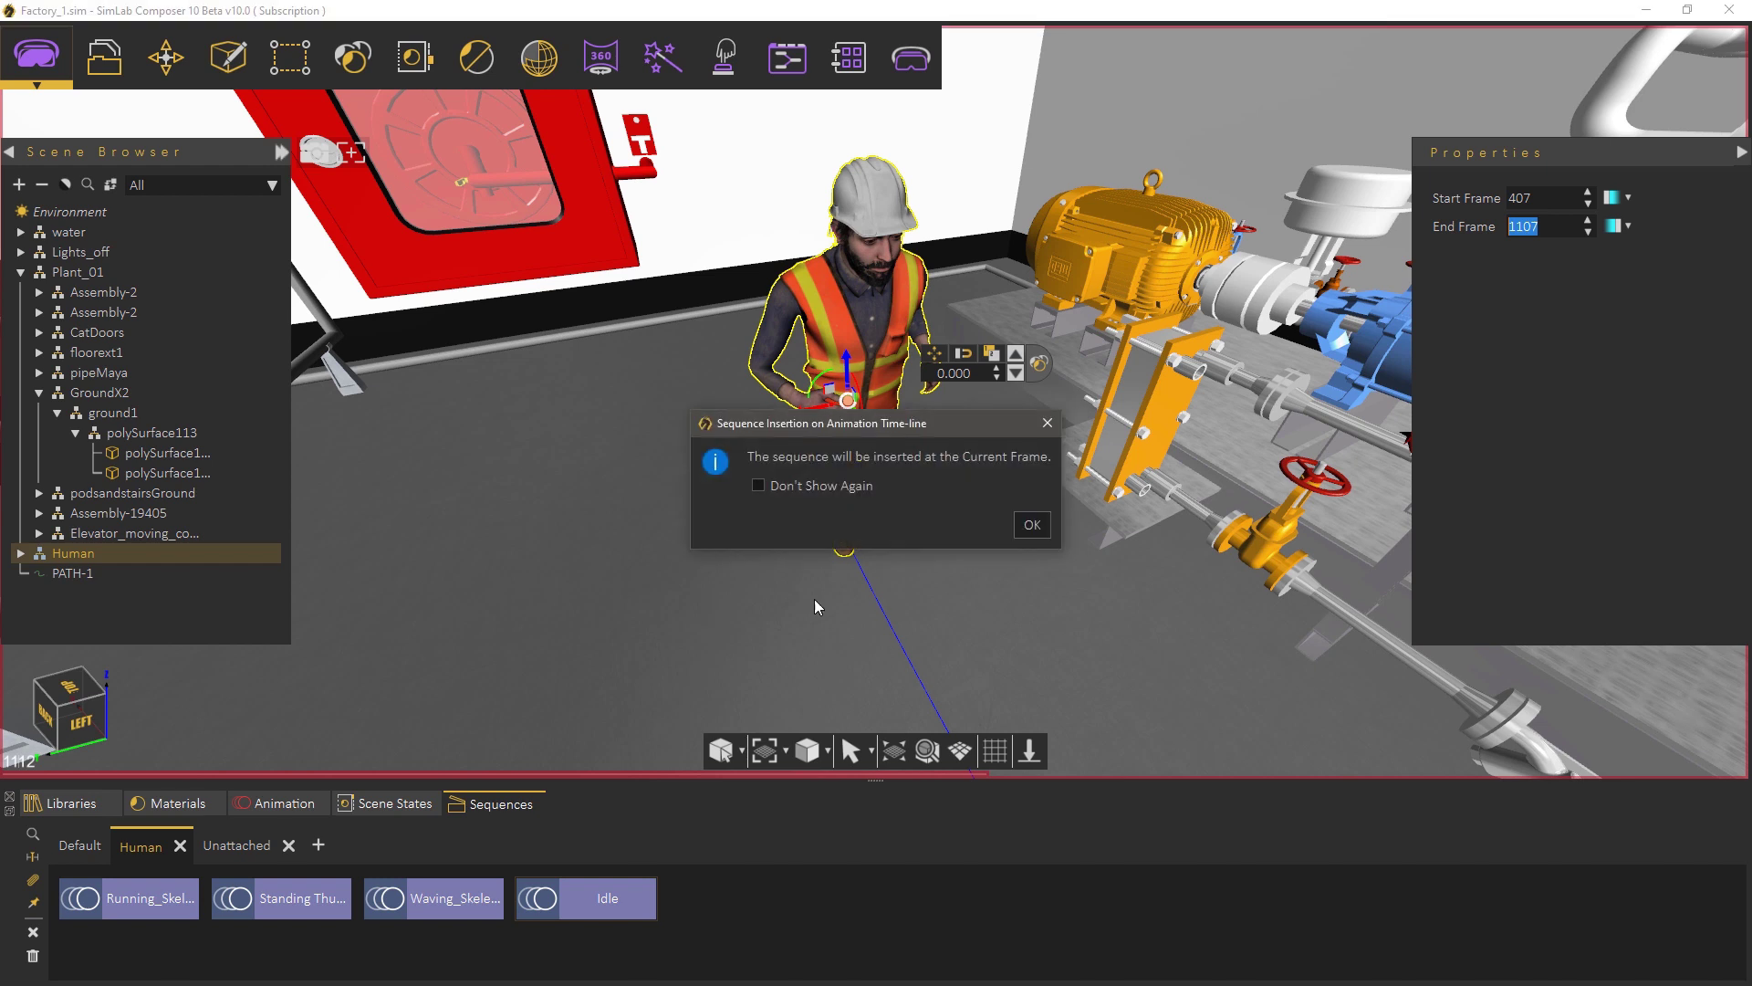
{"action": "left_click", "coordinate": [1022, 527]}
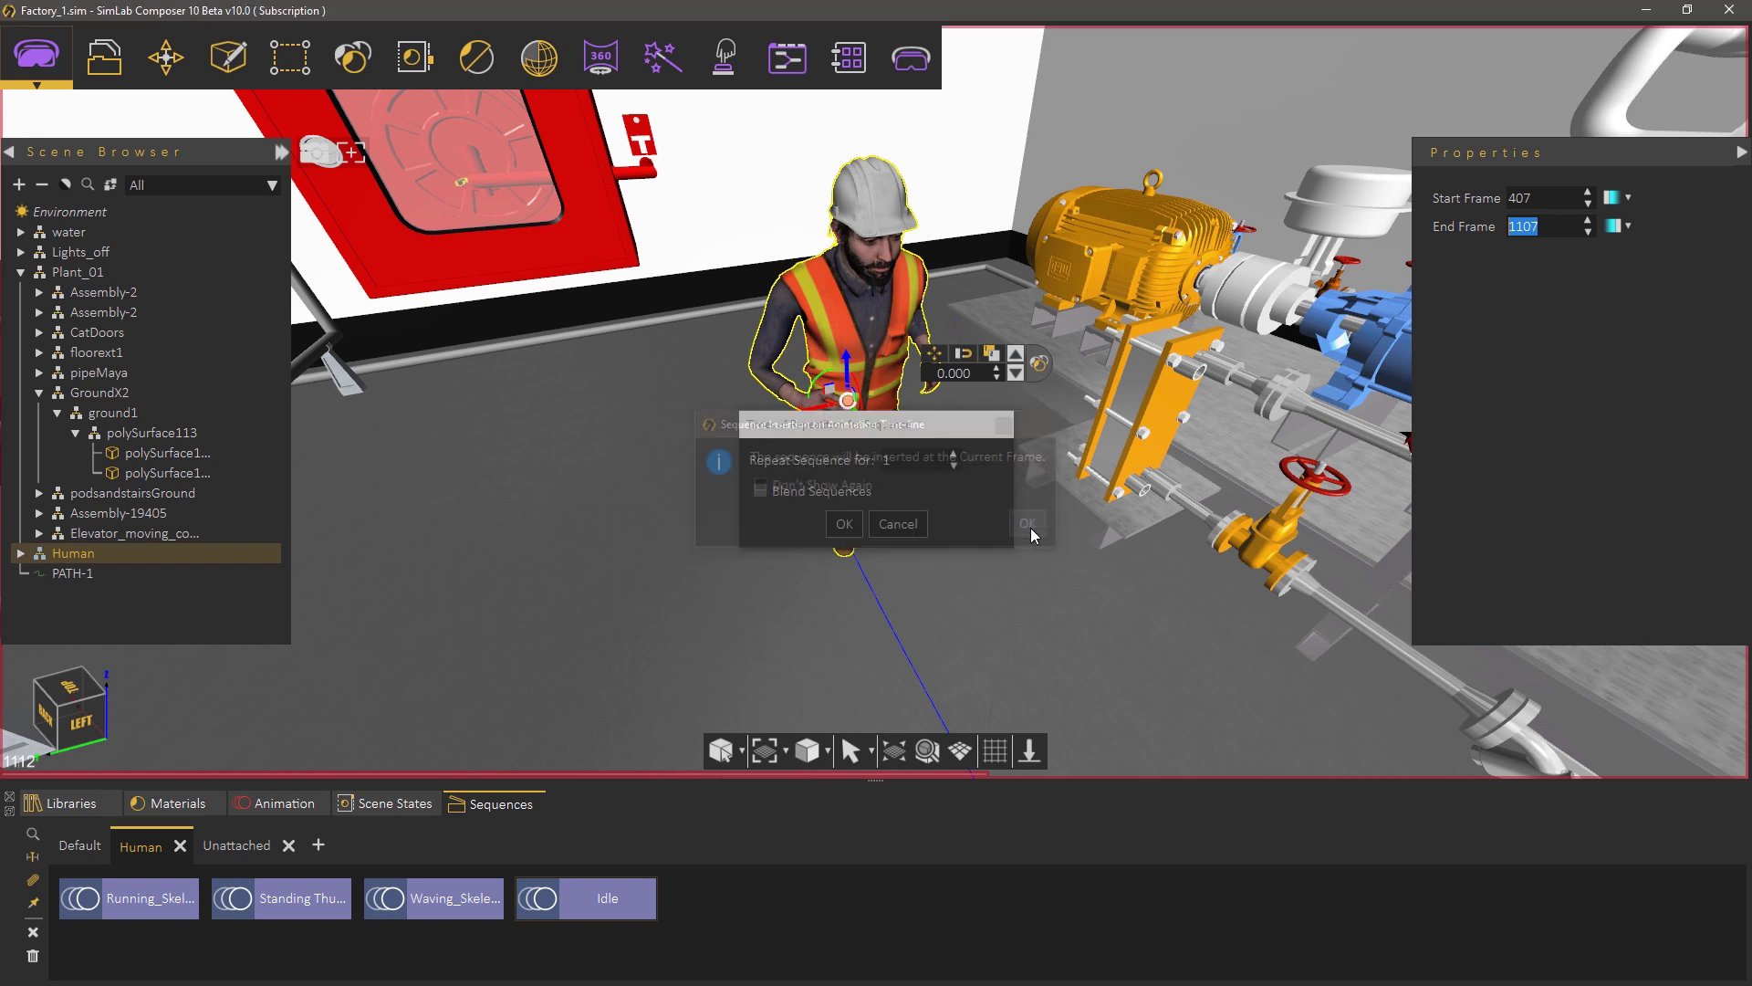
{"action": "left_click", "coordinate": [844, 524]}
{"action": "left_click", "coordinate": [297, 804]}
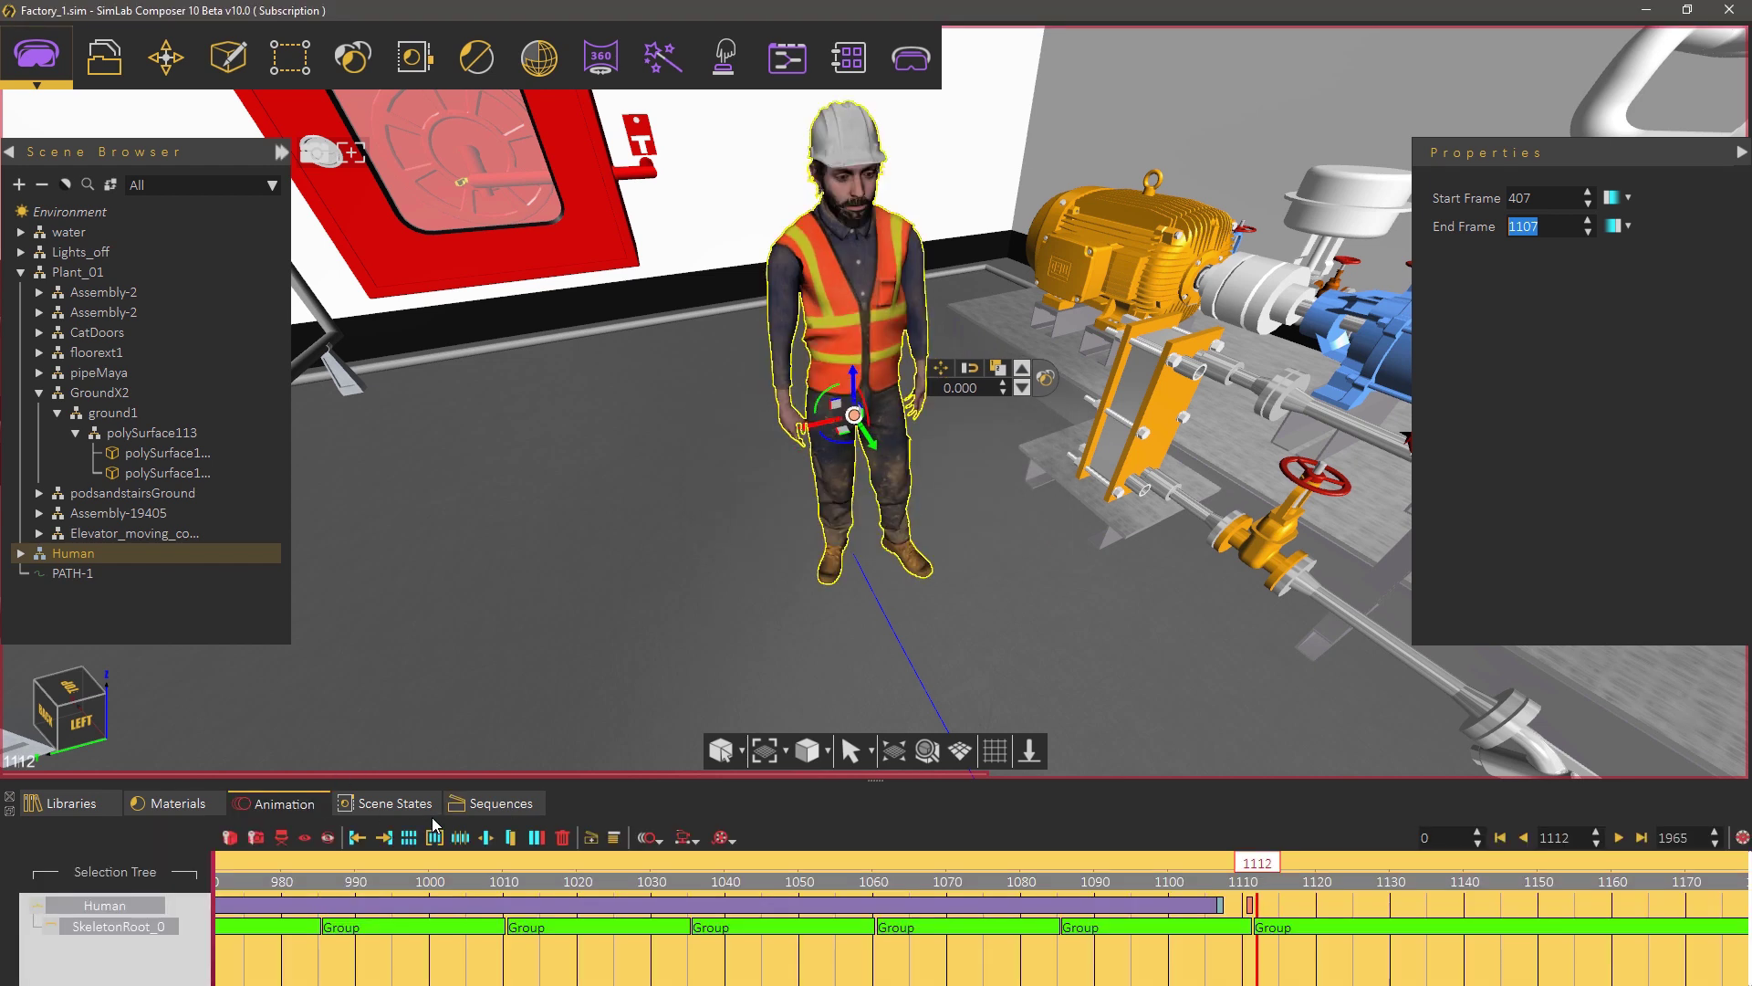
- Scrub the timeline up to frame 1309 to preview the worker's Idle animation after the run
{"action": "left_click_drag", "start_coordinate": [1259, 864], "coordinate": [1371, 909]}
{"action": "middle_click_drag", "start_coordinate": [1371, 909], "coordinate": [751, 899]}
{"action": "left_click_drag", "start_coordinate": [753, 867], "coordinate": [1223, 899]}
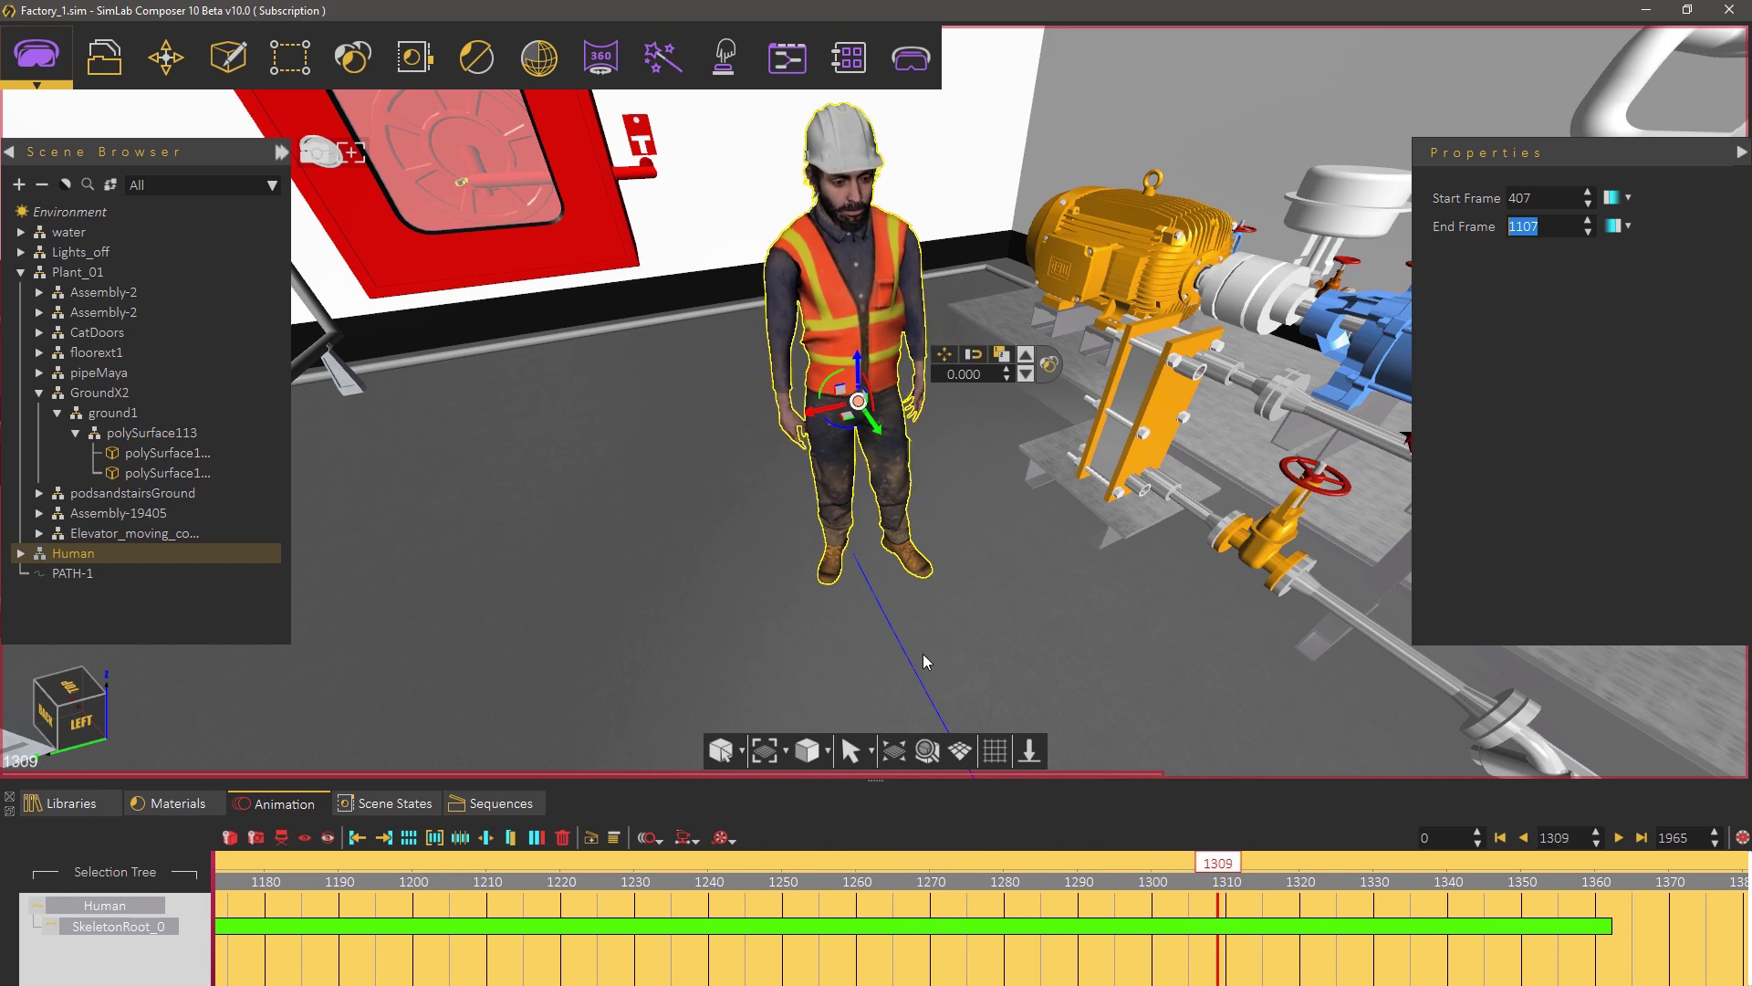
- Create a cylinder with radius 0.50 and height 1.00 and place it on the floor at the worker's feet
{"action": "middle_click_drag", "start_coordinate": [923, 654], "coordinate": [807, 583]}
{"action": "scroll", "coordinate": [807, 583], "scroll_direction": "down", "scroll_amount": 4}
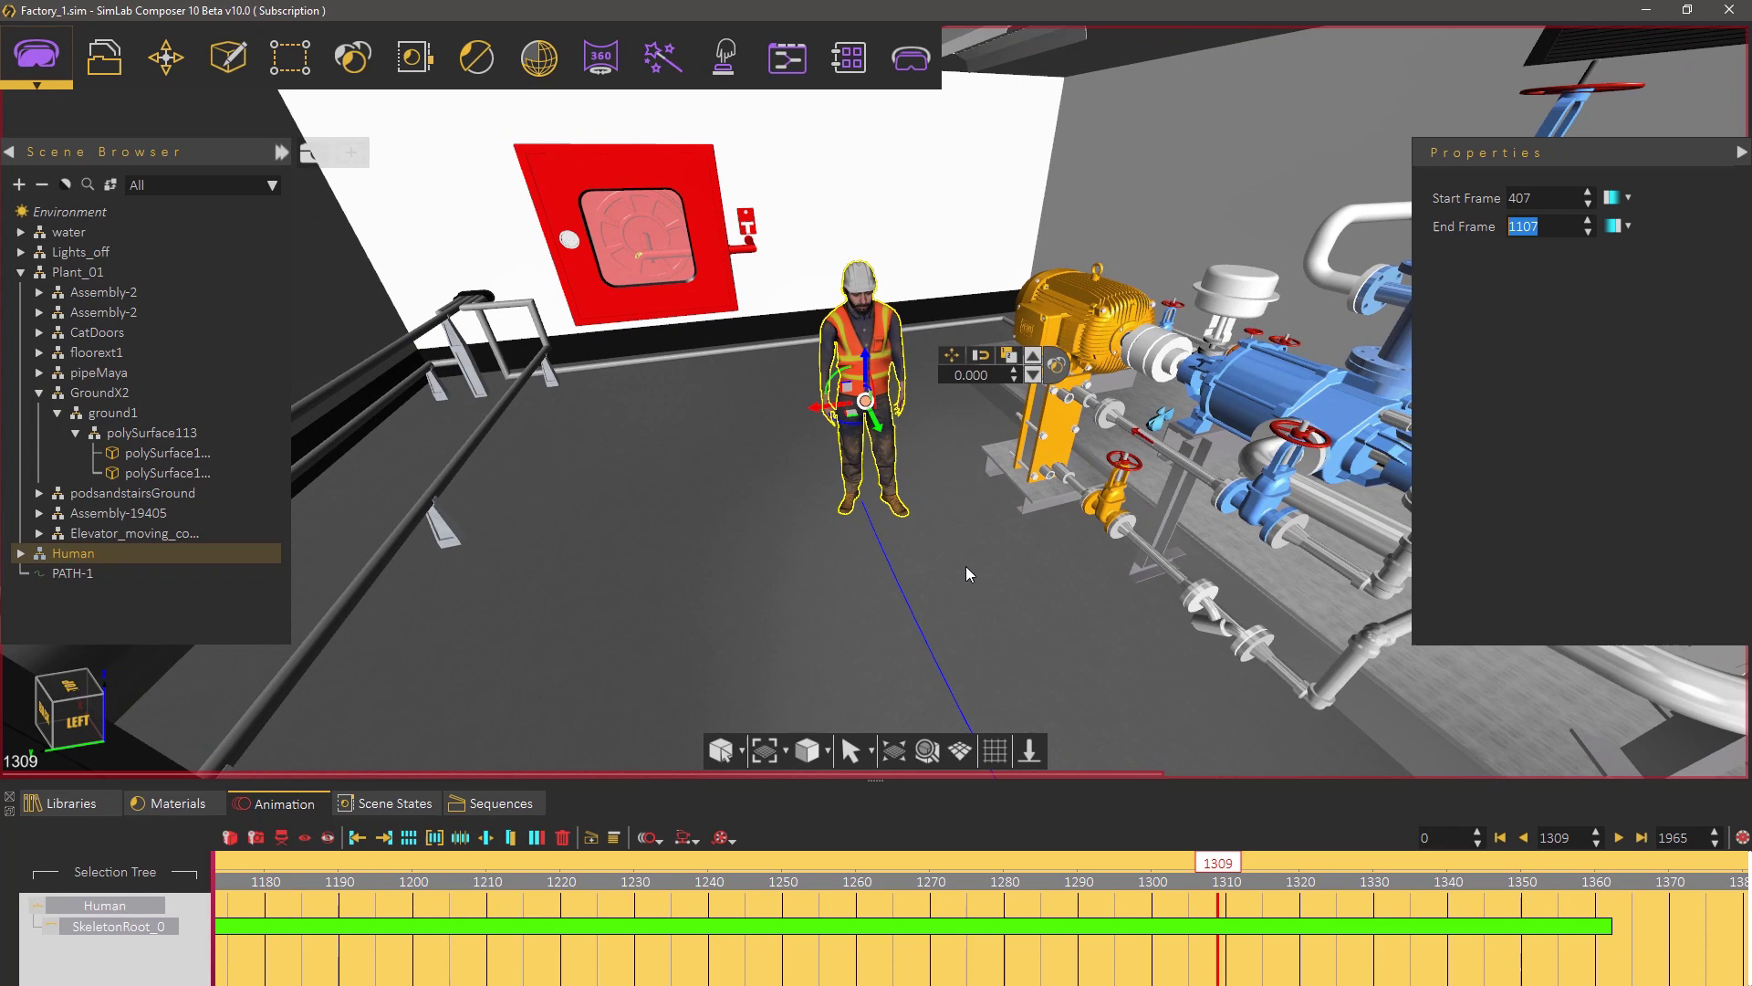
{"action": "middle_click_drag", "start_coordinate": [965, 566], "coordinate": [956, 479]}
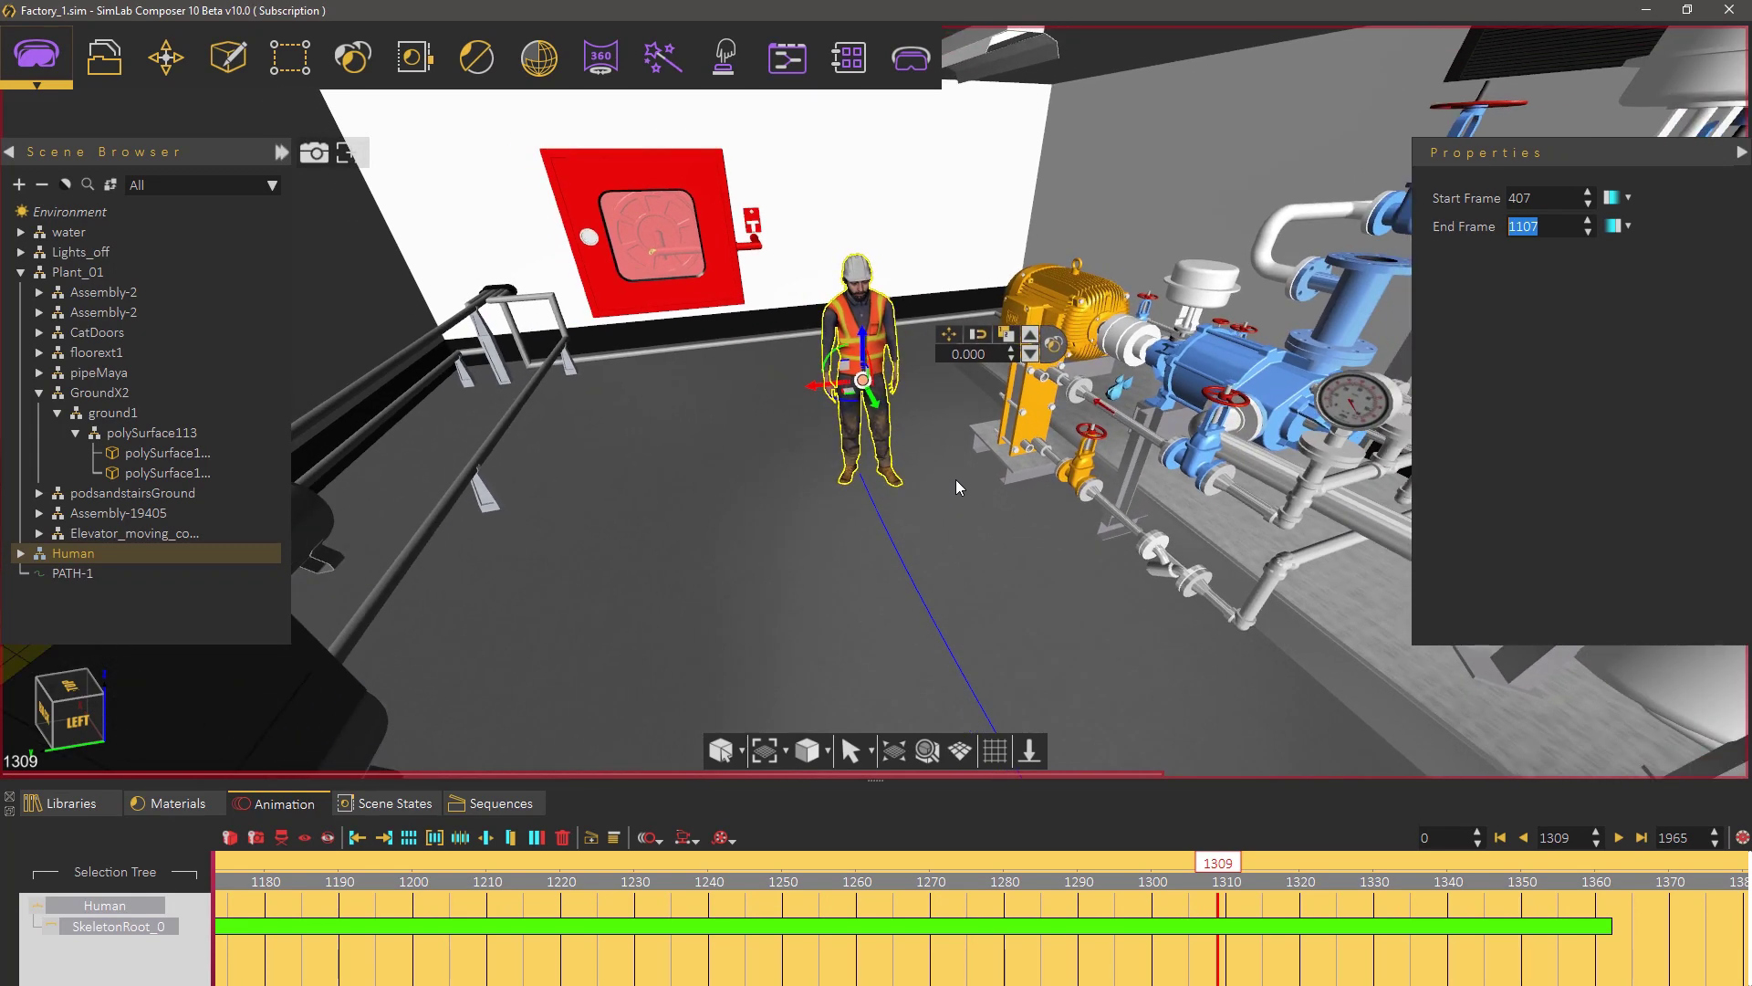
{"action": "left_click", "coordinate": [230, 57]}
{"action": "mouse_move", "coordinate": [268, 157]}
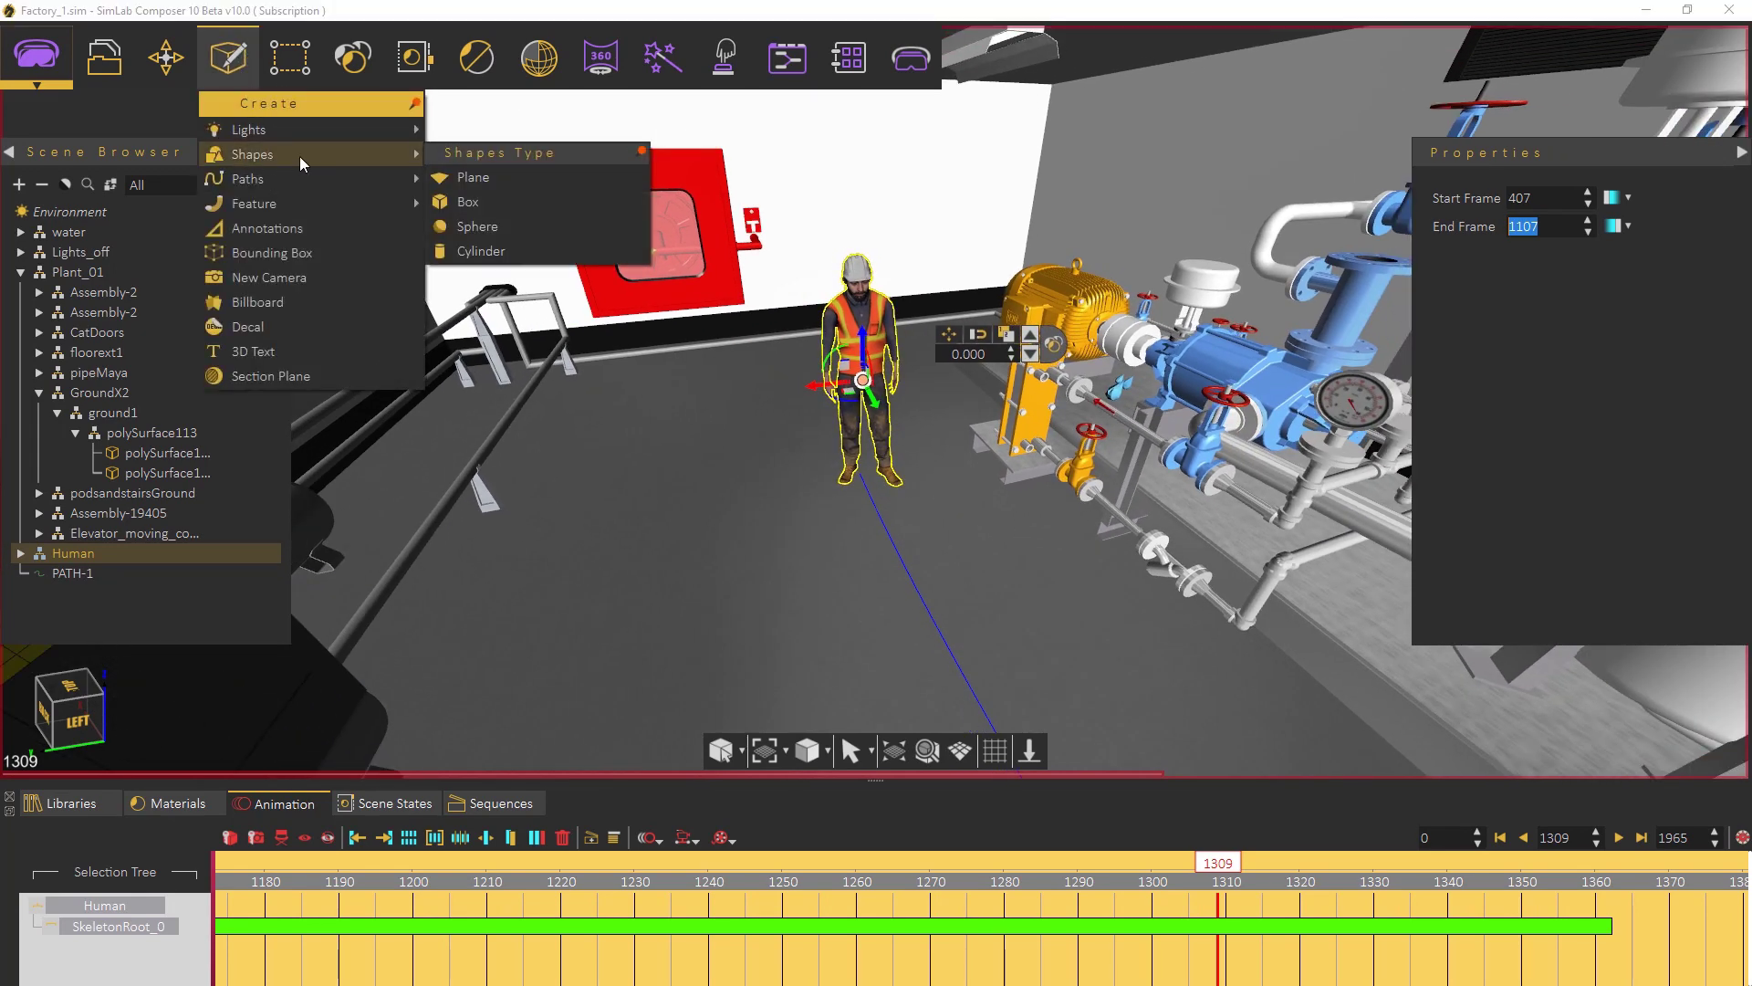
{"action": "left_click", "coordinate": [523, 249]}
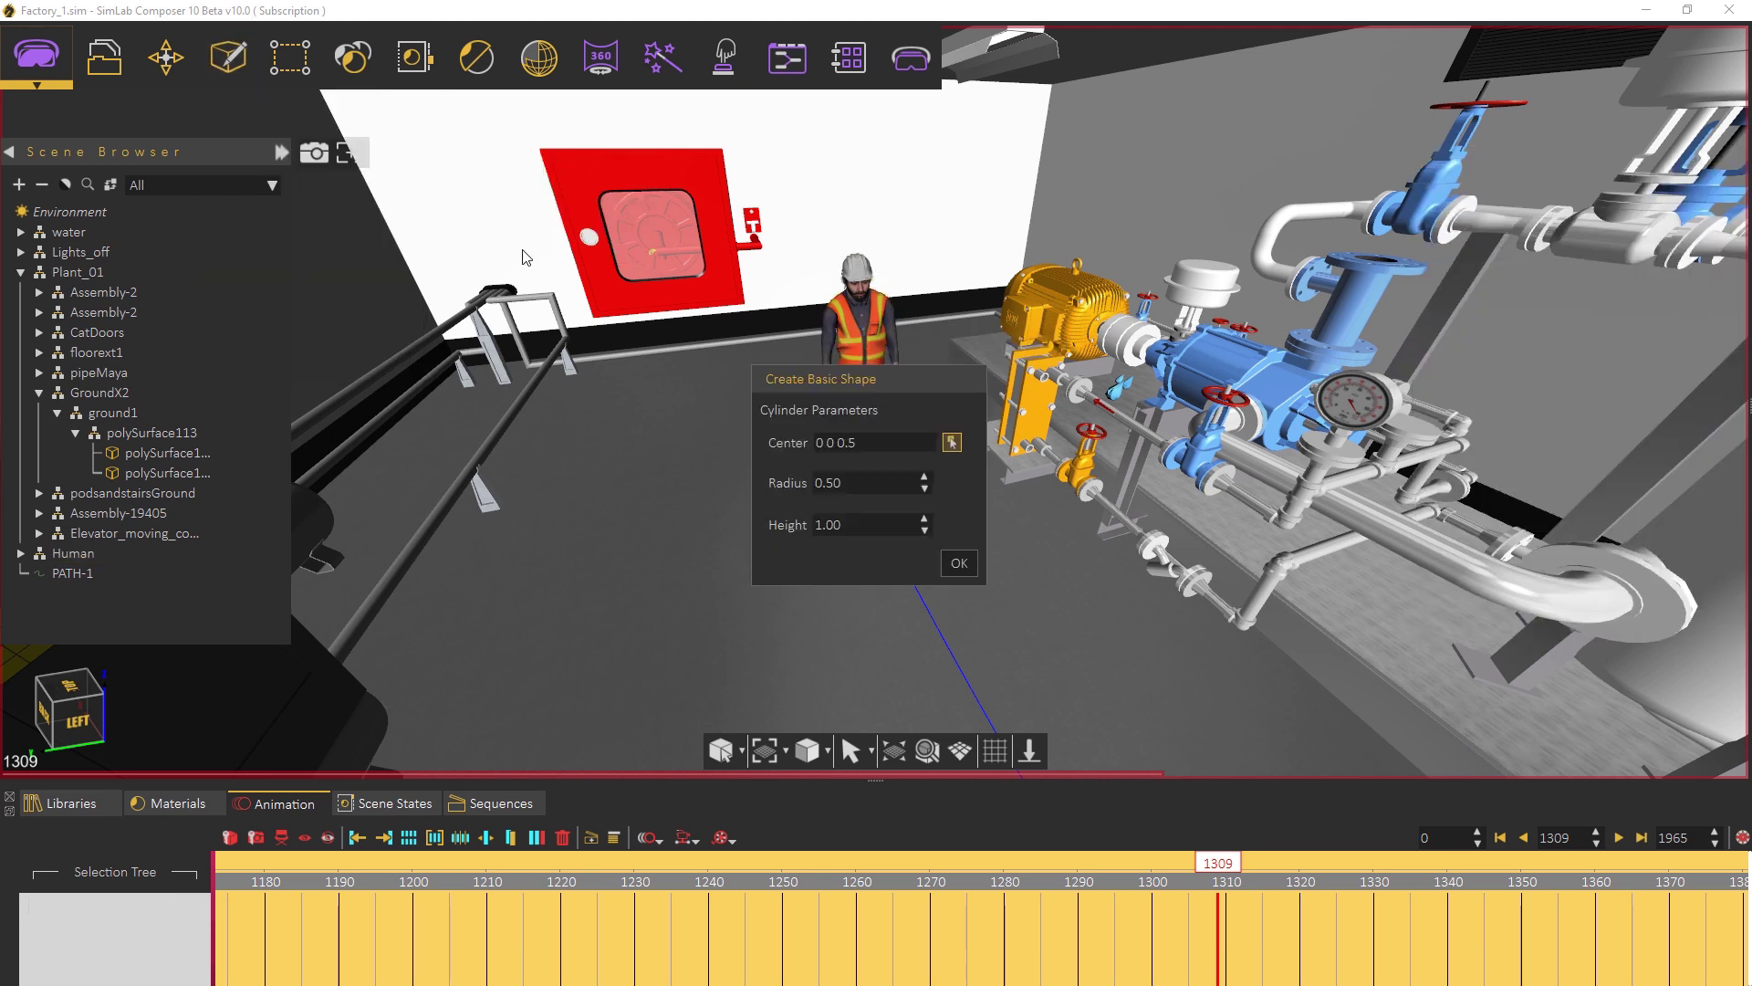
{"action": "left_click", "coordinate": [957, 564]}
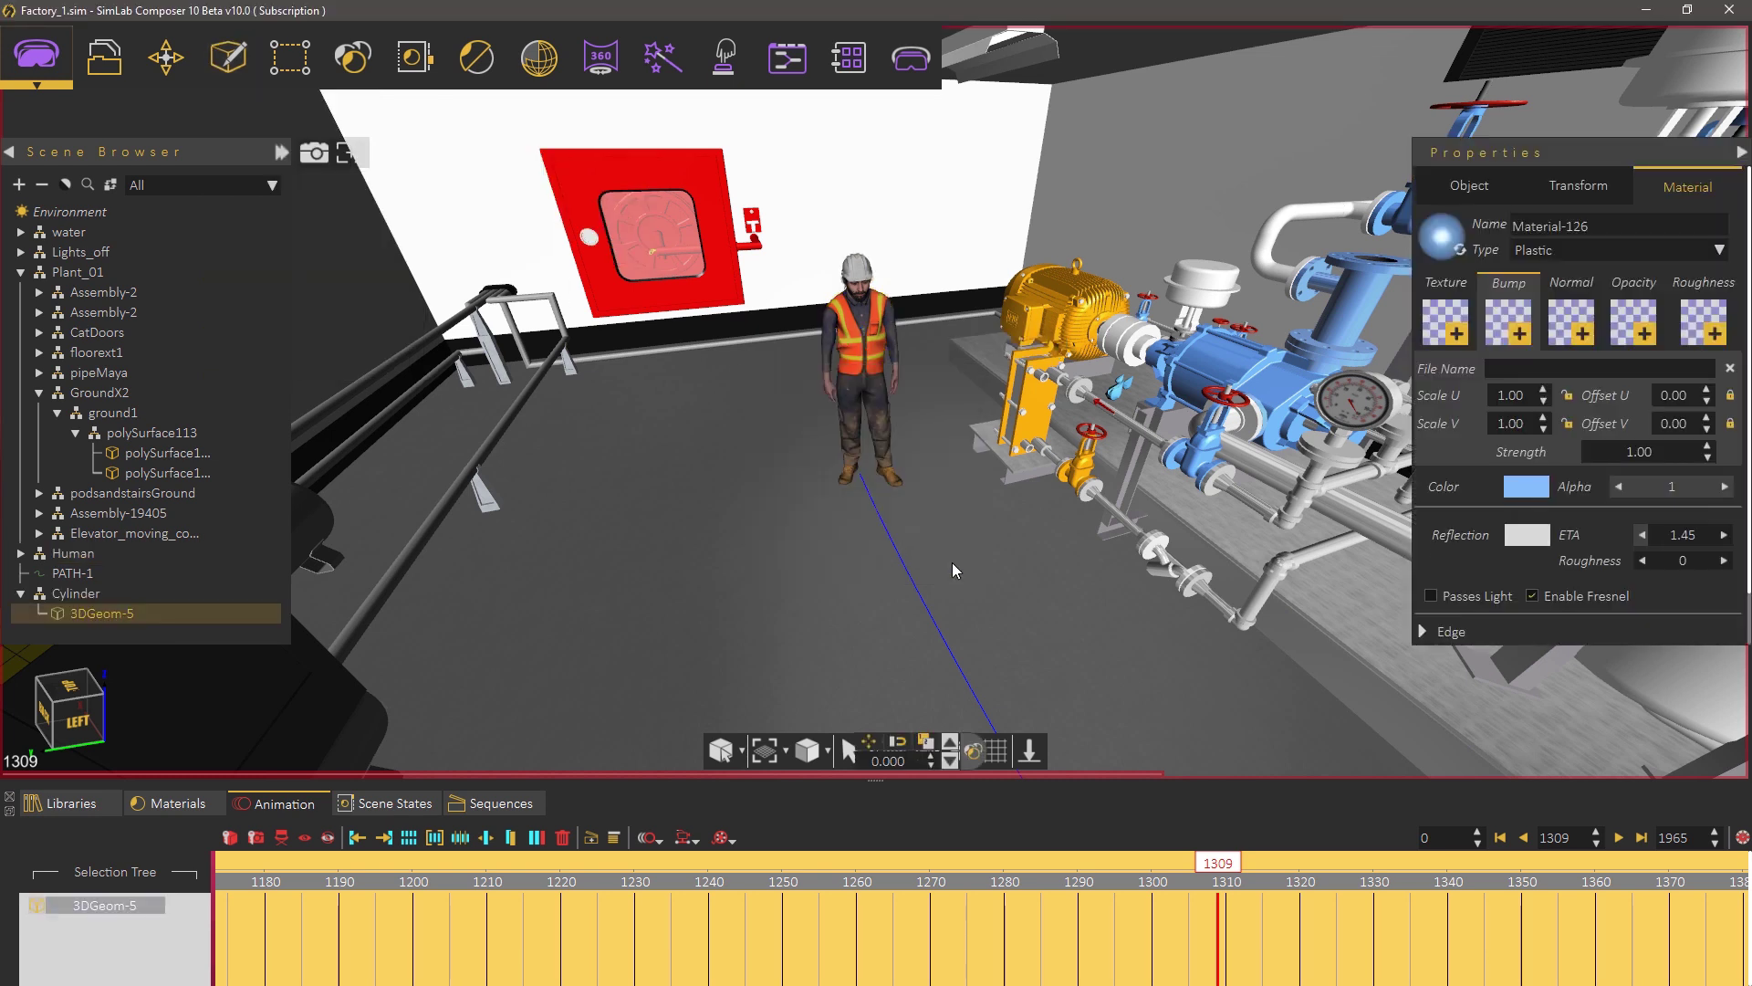
{"action": "left_click", "coordinate": [862, 493]}
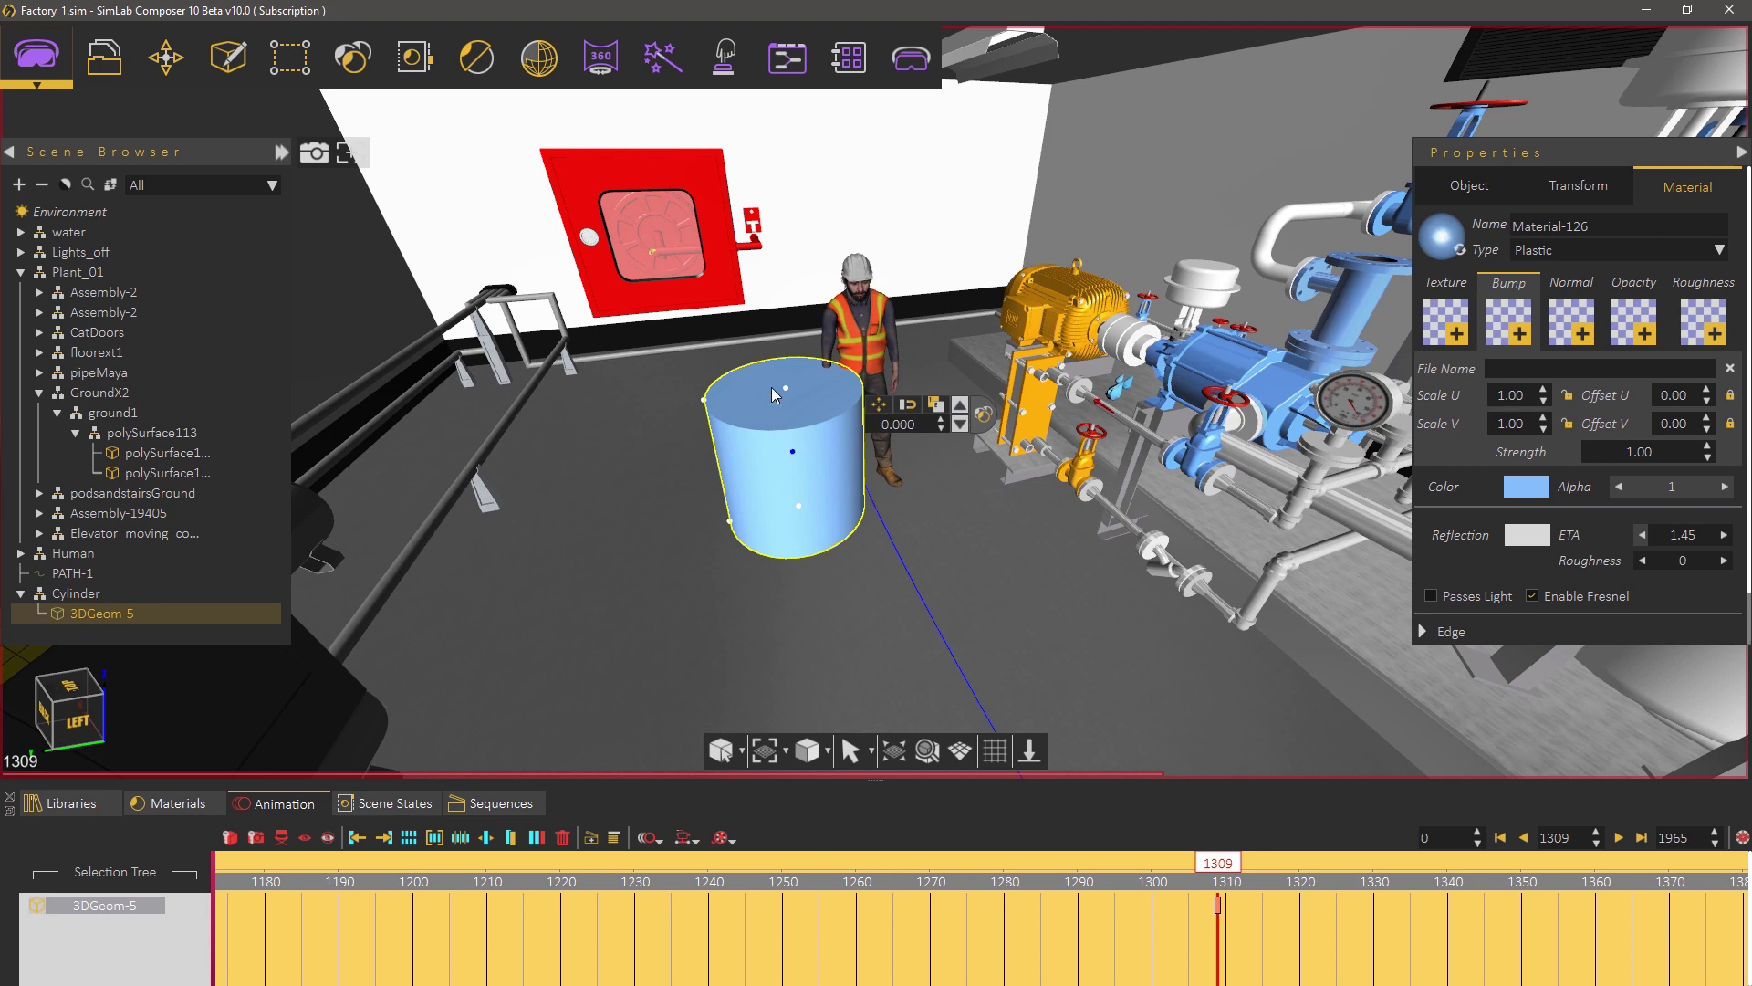
- Flatten the cylinder into a thin disc, enlarge its radius to about 1.99 and shift it along the floor in front of the worker
{"action": "left_click", "coordinate": [702, 399]}
{"action": "left_click", "coordinate": [707, 401]}
{"action": "left_click_drag", "start_coordinate": [704, 401], "coordinate": [451, 435]}
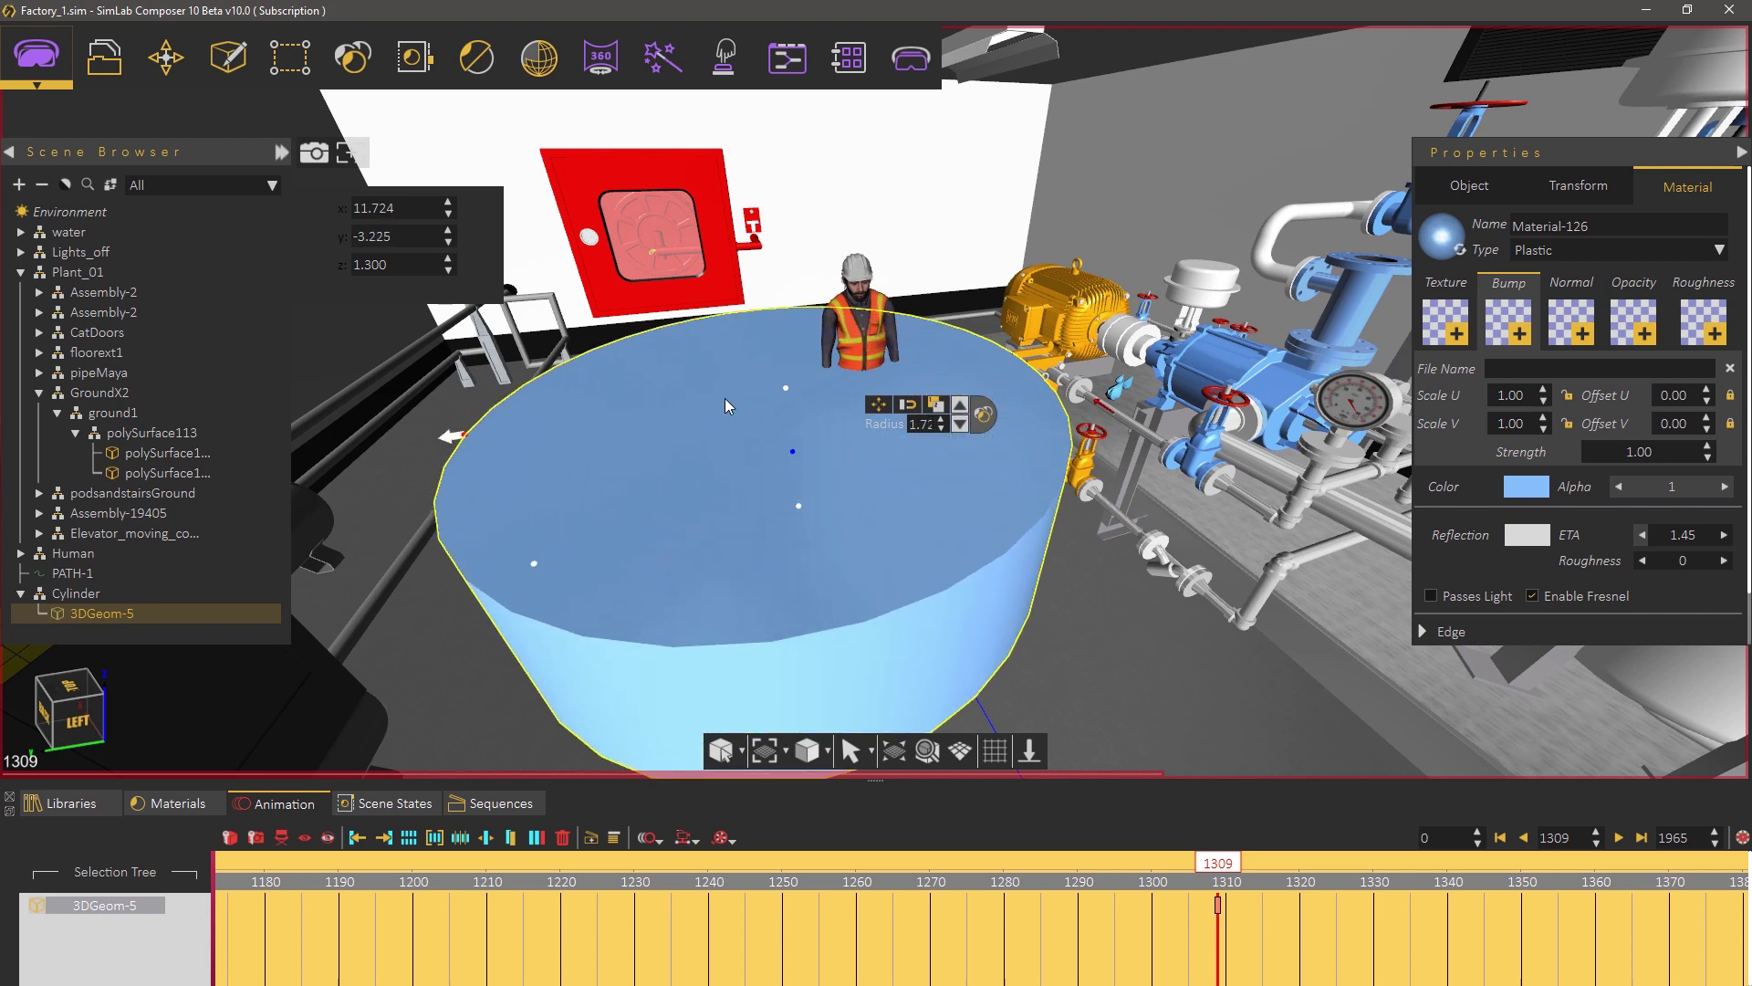
{"action": "left_click_drag", "start_coordinate": [785, 381], "coordinate": [790, 508]}
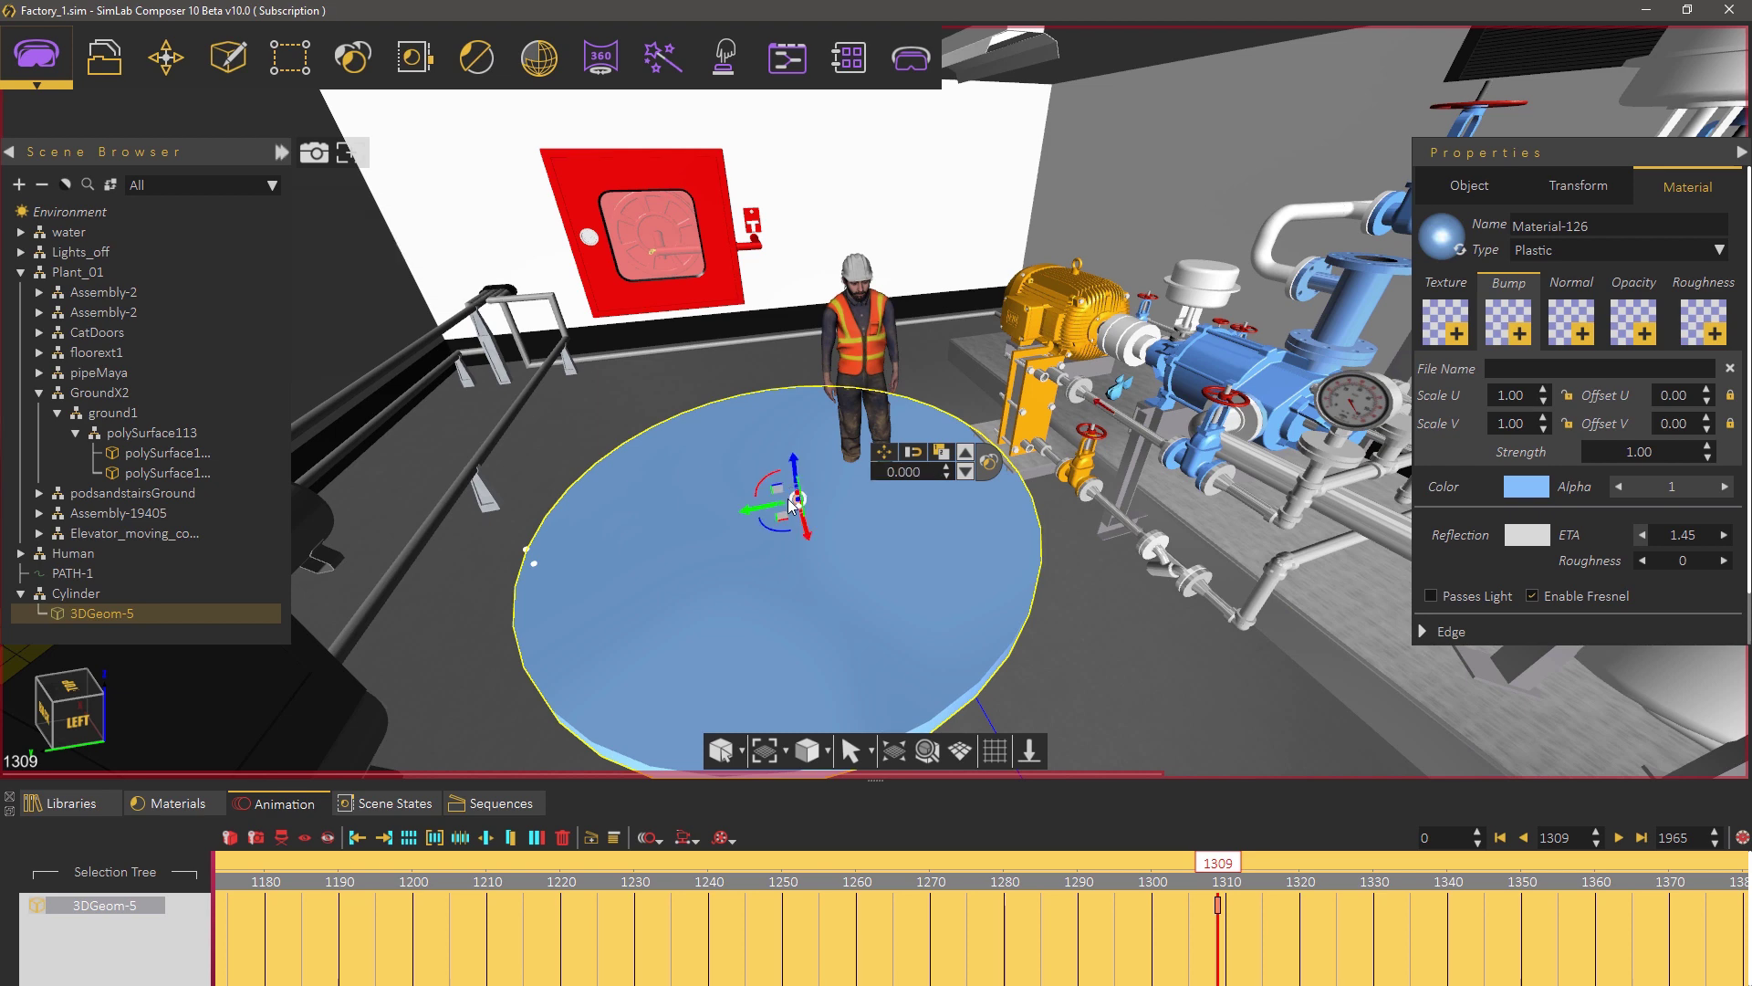
{"action": "middle_click_drag", "start_coordinate": [794, 501], "coordinate": [840, 500]}
{"action": "left_click_drag", "start_coordinate": [790, 529], "coordinate": [863, 523]}
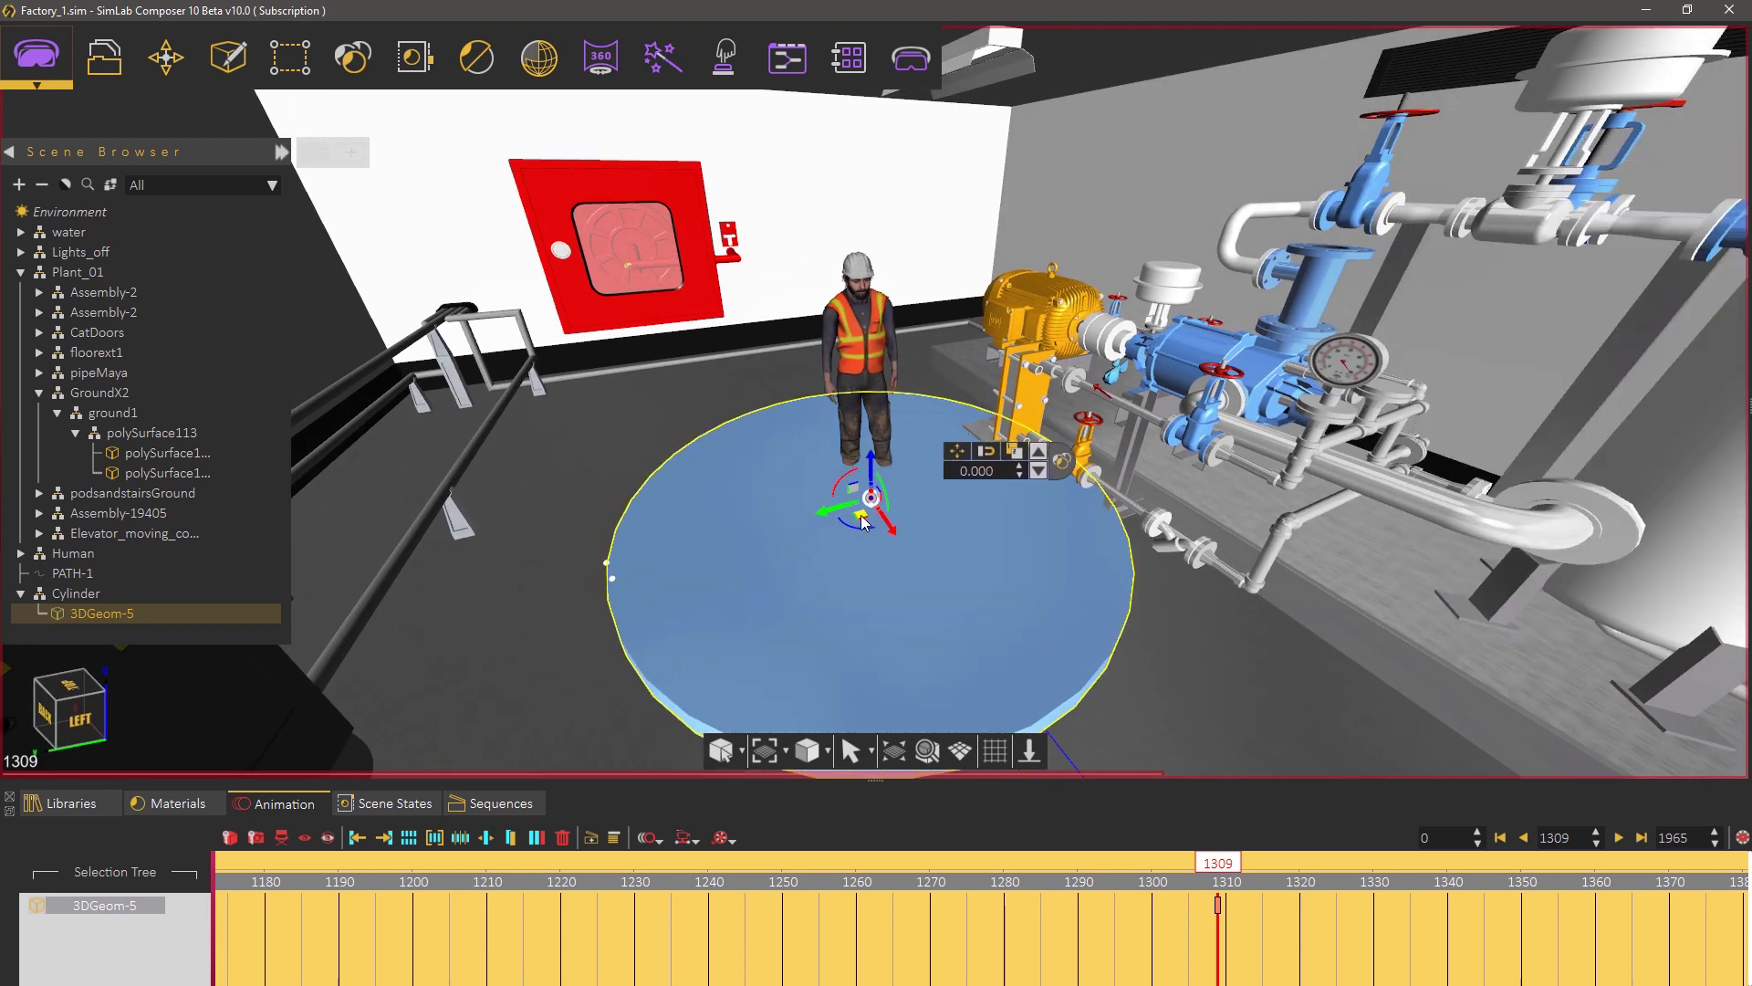
{"action": "left_click_drag", "start_coordinate": [608, 564], "coordinate": [546, 581]}
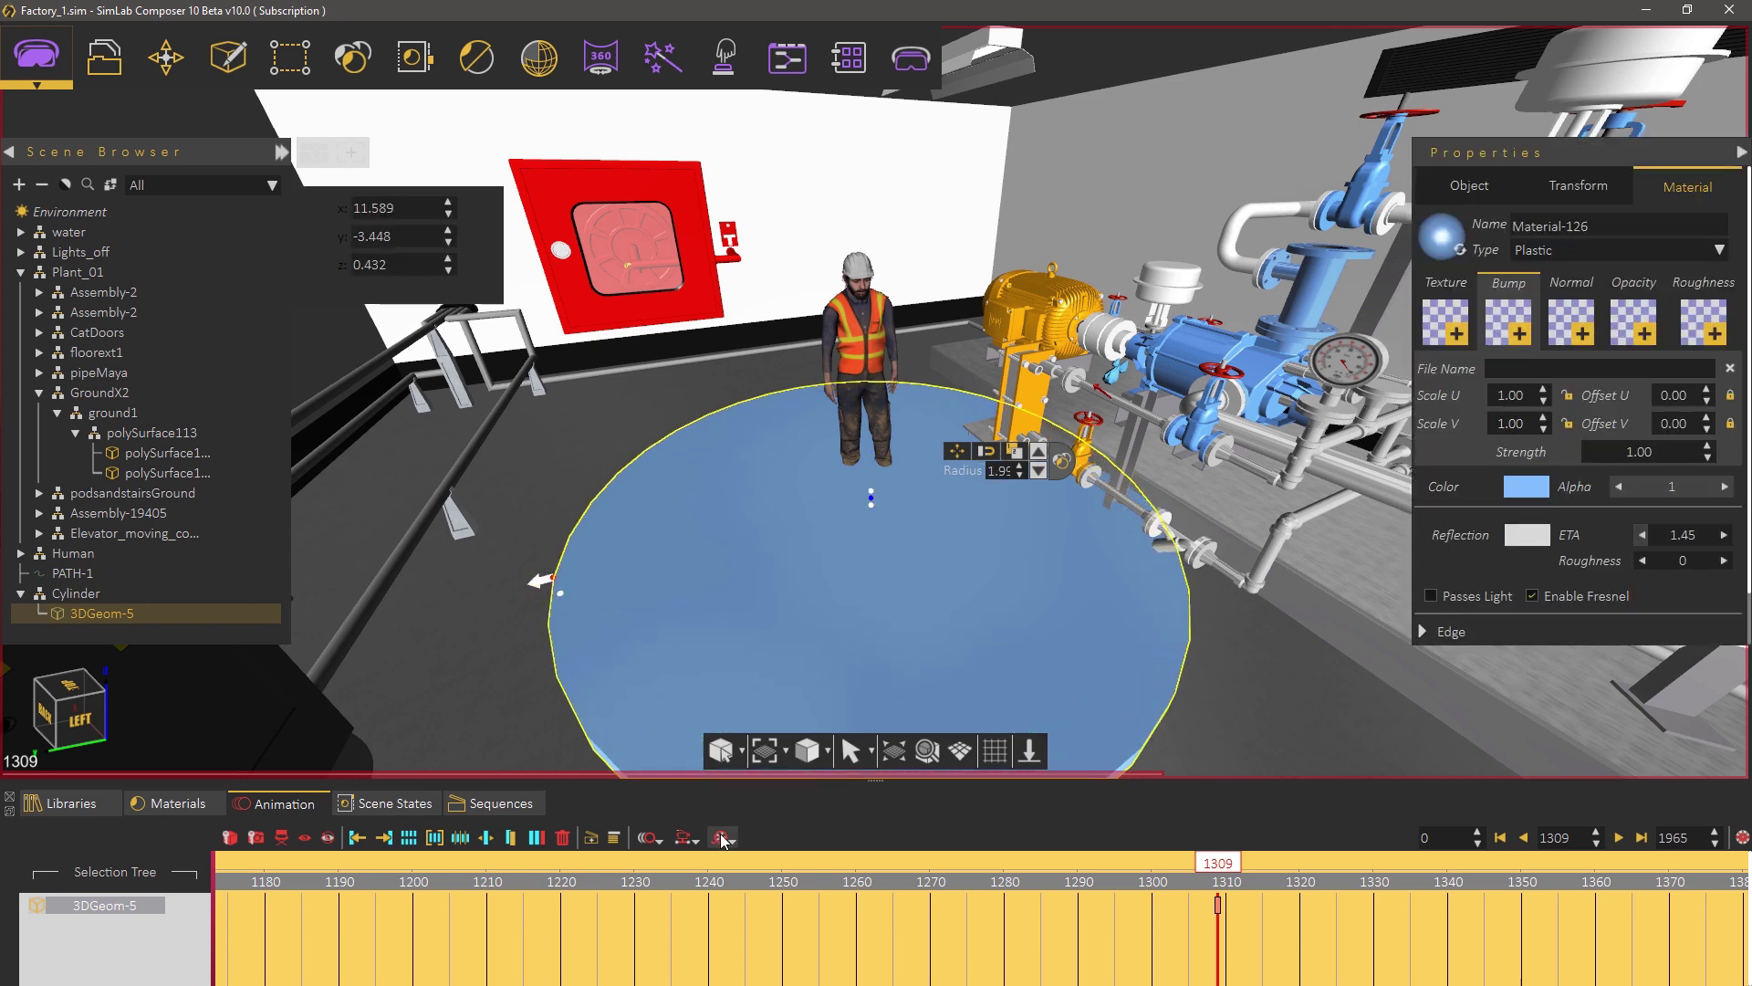
- Delete the cylinder's existing keyframes and set its material Alpha to 0 at frame 1253
{"action": "scroll", "coordinate": [825, 912], "scroll_direction": "down", "scroll_amount": 2}
{"action": "scroll", "coordinate": [733, 925], "scroll_direction": "down", "scroll_amount": 6}
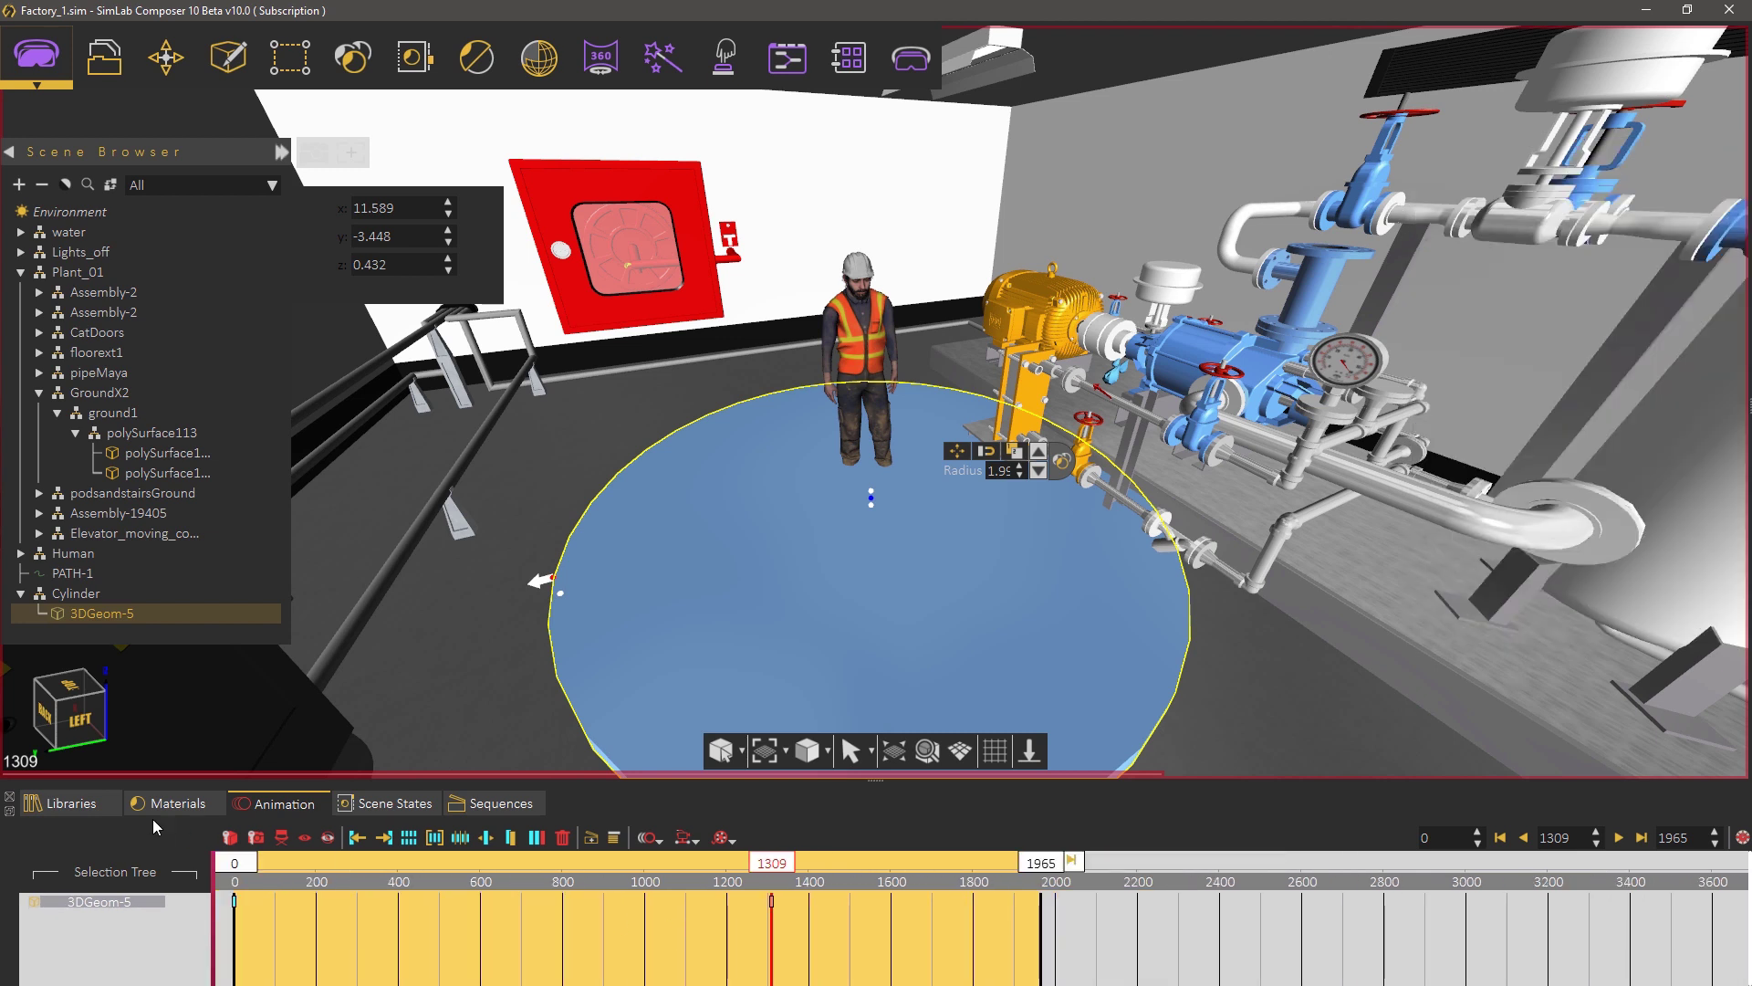
{"action": "left_click", "coordinate": [771, 900]}
{"action": "mouse_move", "coordinate": [769, 863]}
{"action": "left_mouse_down"}
{"action": "mouse_move", "coordinate": [638, 866]}
{"action": "mouse_move", "coordinate": [753, 849]}
{"action": "left_mouse_up"}
{"action": "left_click", "coordinate": [854, 603]}
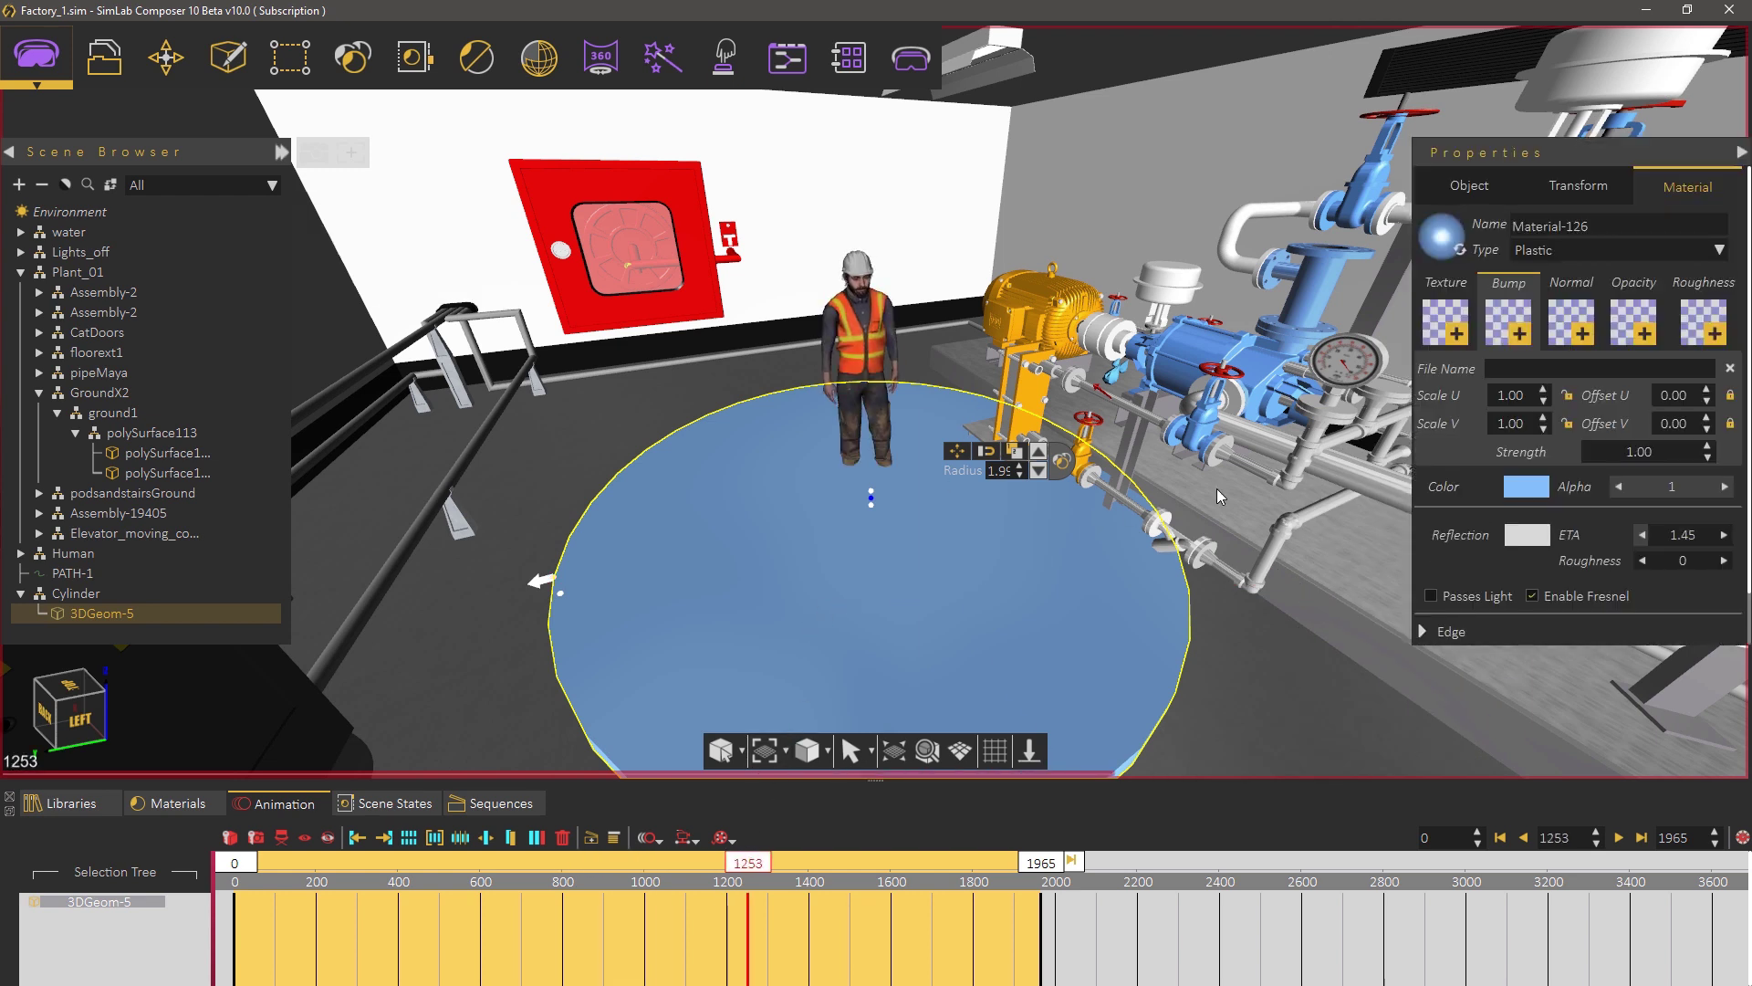
{"action": "left_click", "coordinate": [1676, 492]}
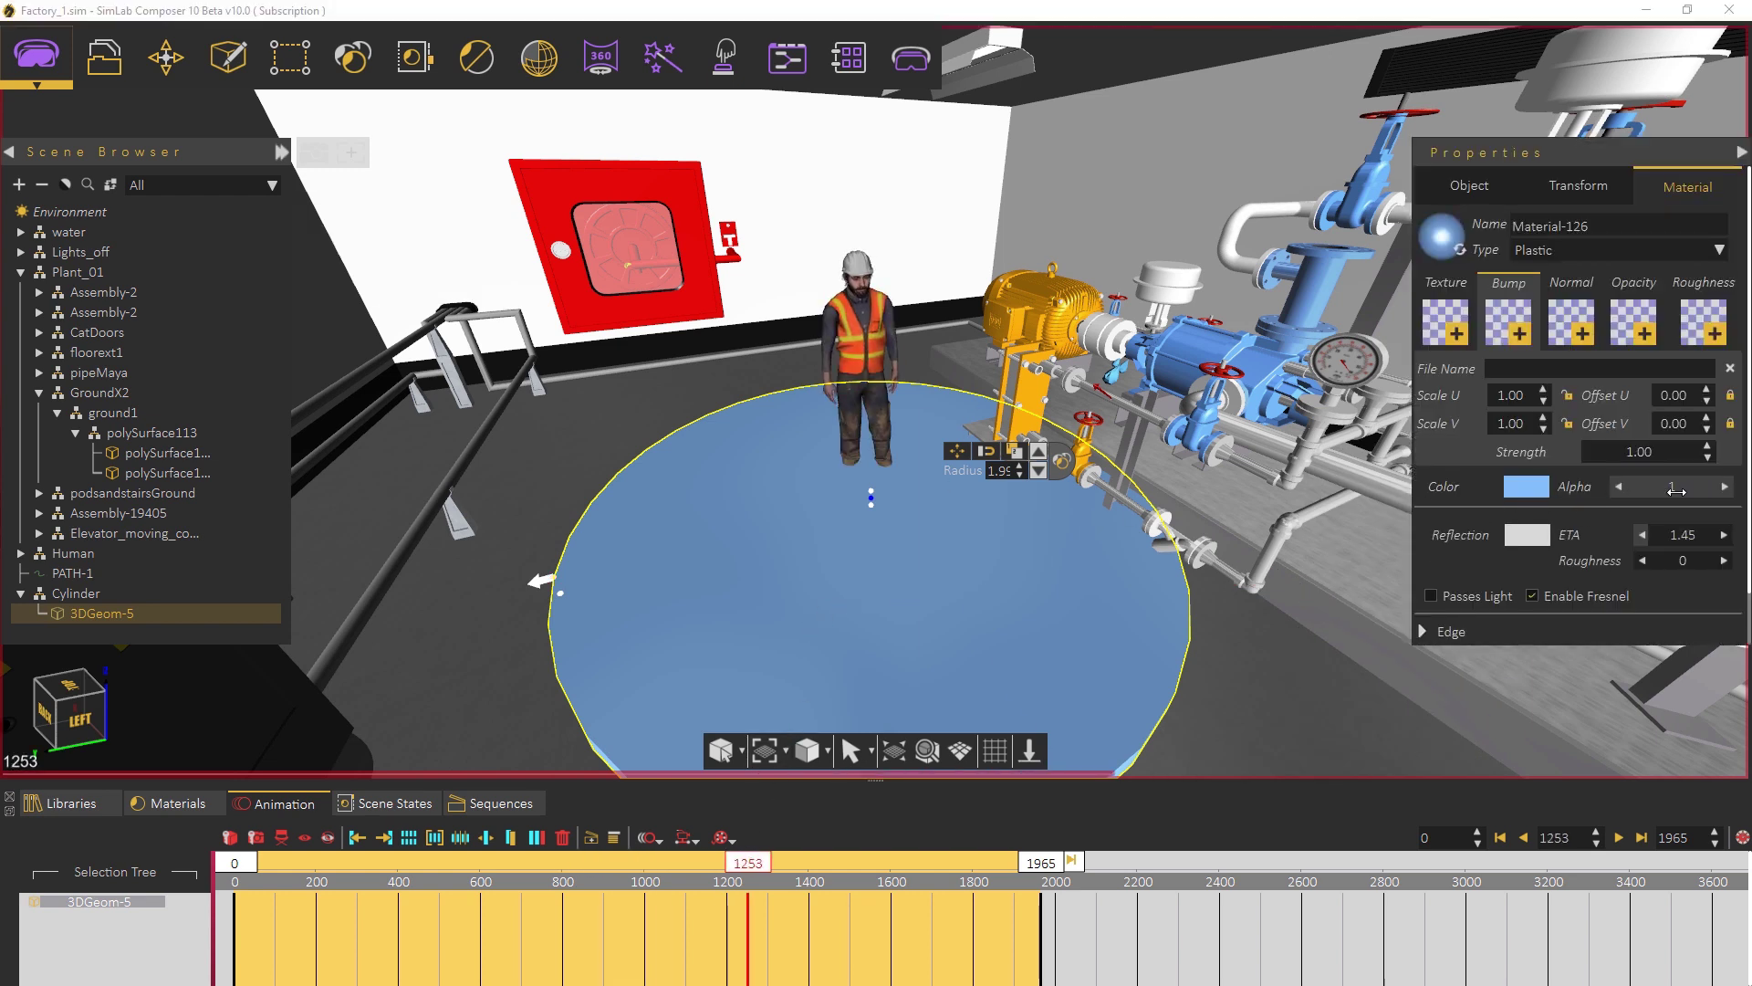
- Return to frame 0 and place the VR viewer start position on the floor in front of the worker at the path's beginning
{"action": "left_click_drag", "start_coordinate": [529, 547], "coordinate": [809, 388]}
{"action": "left_click_drag", "start_coordinate": [826, 479], "coordinate": [994, 576]}
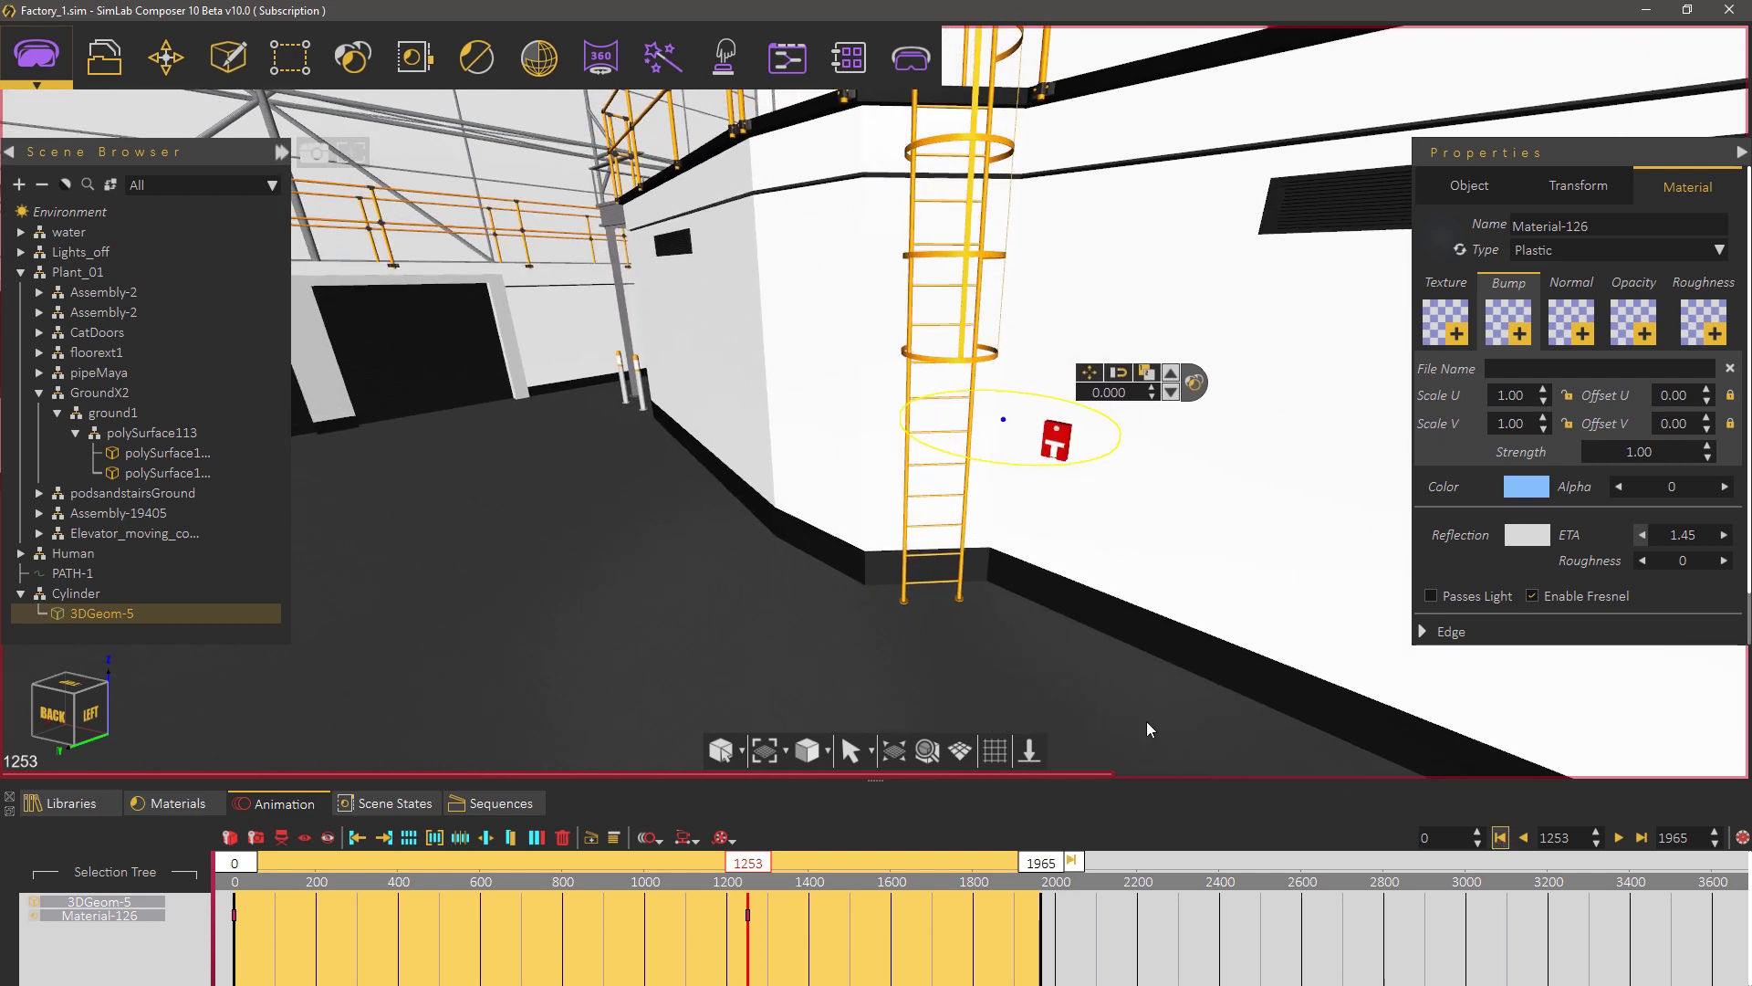
{"action": "left_click_drag", "start_coordinate": [547, 622], "coordinate": [909, 533]}
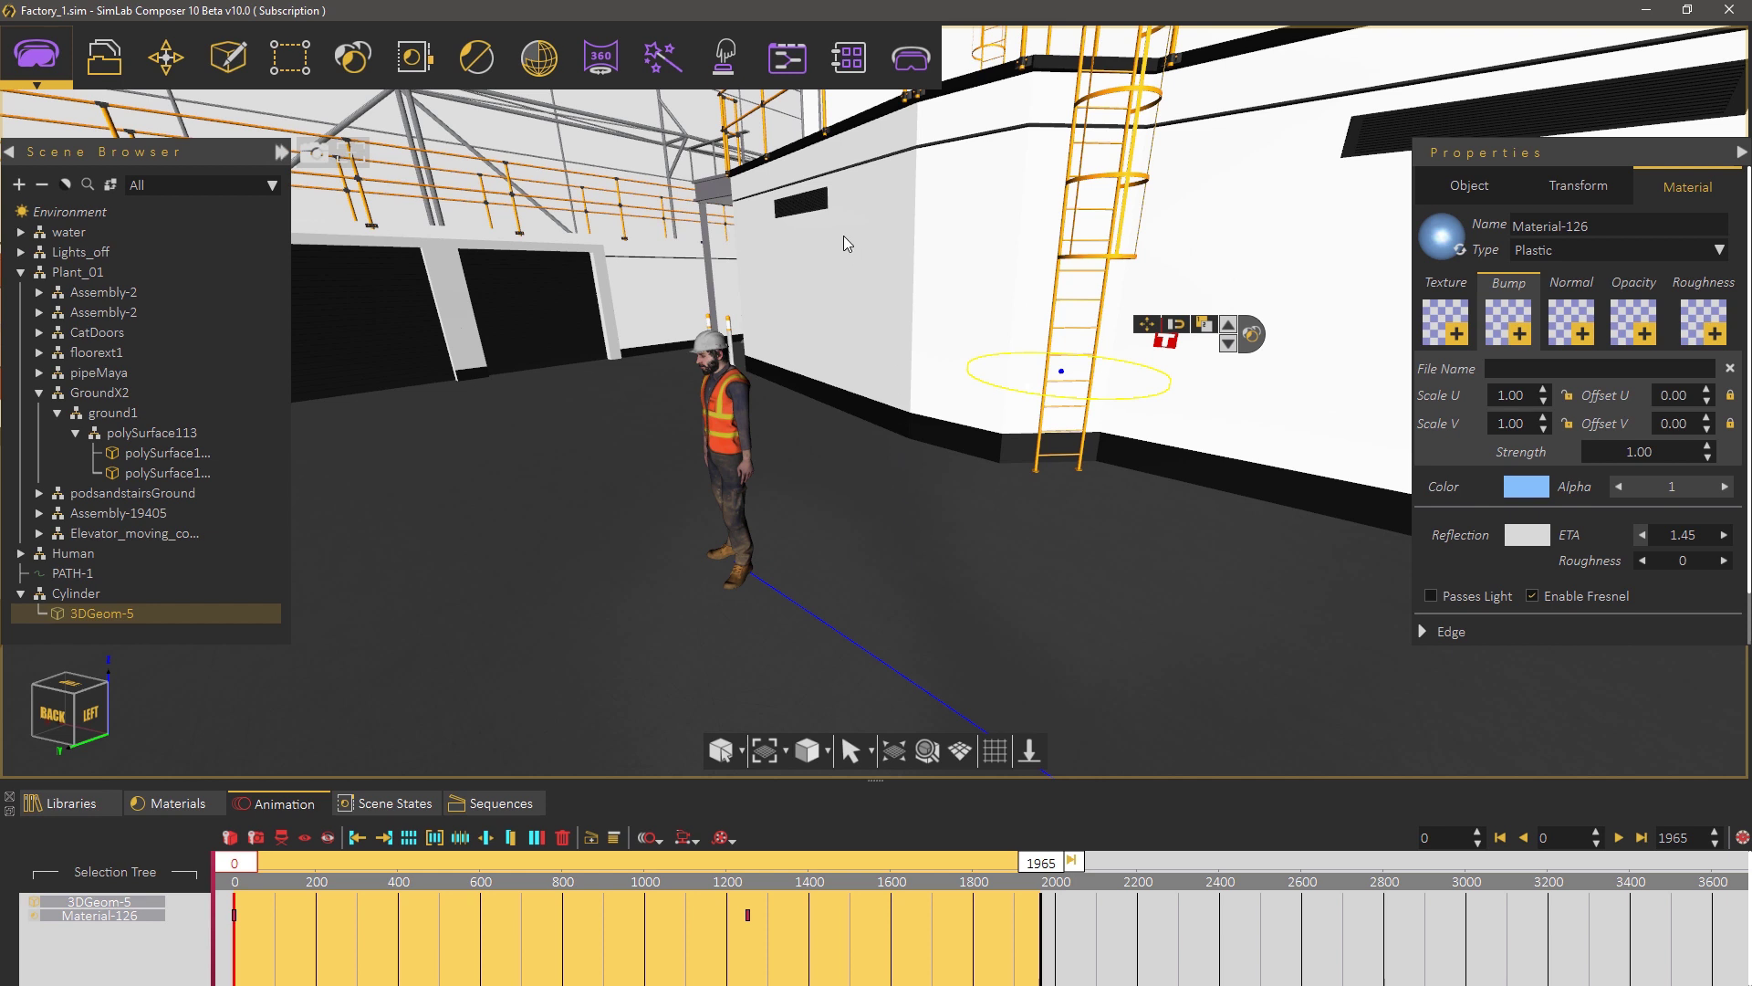
{"action": "left_click", "coordinate": [899, 61]}
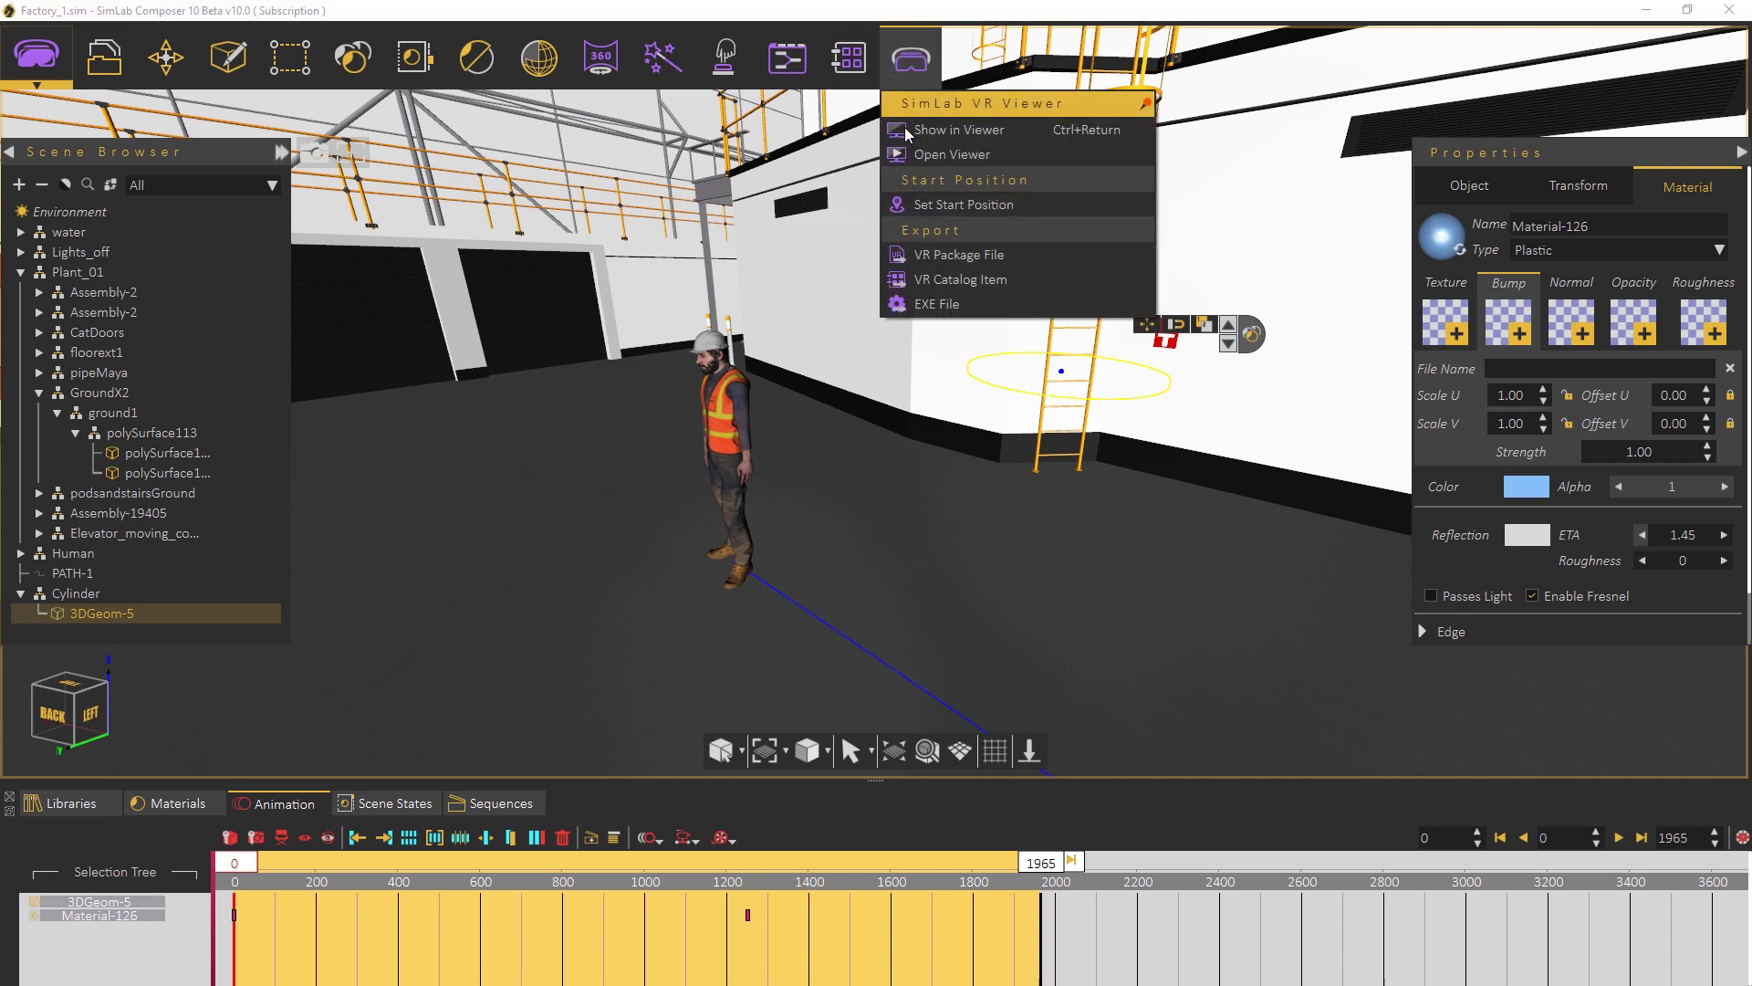
{"action": "left_click", "coordinate": [949, 204]}
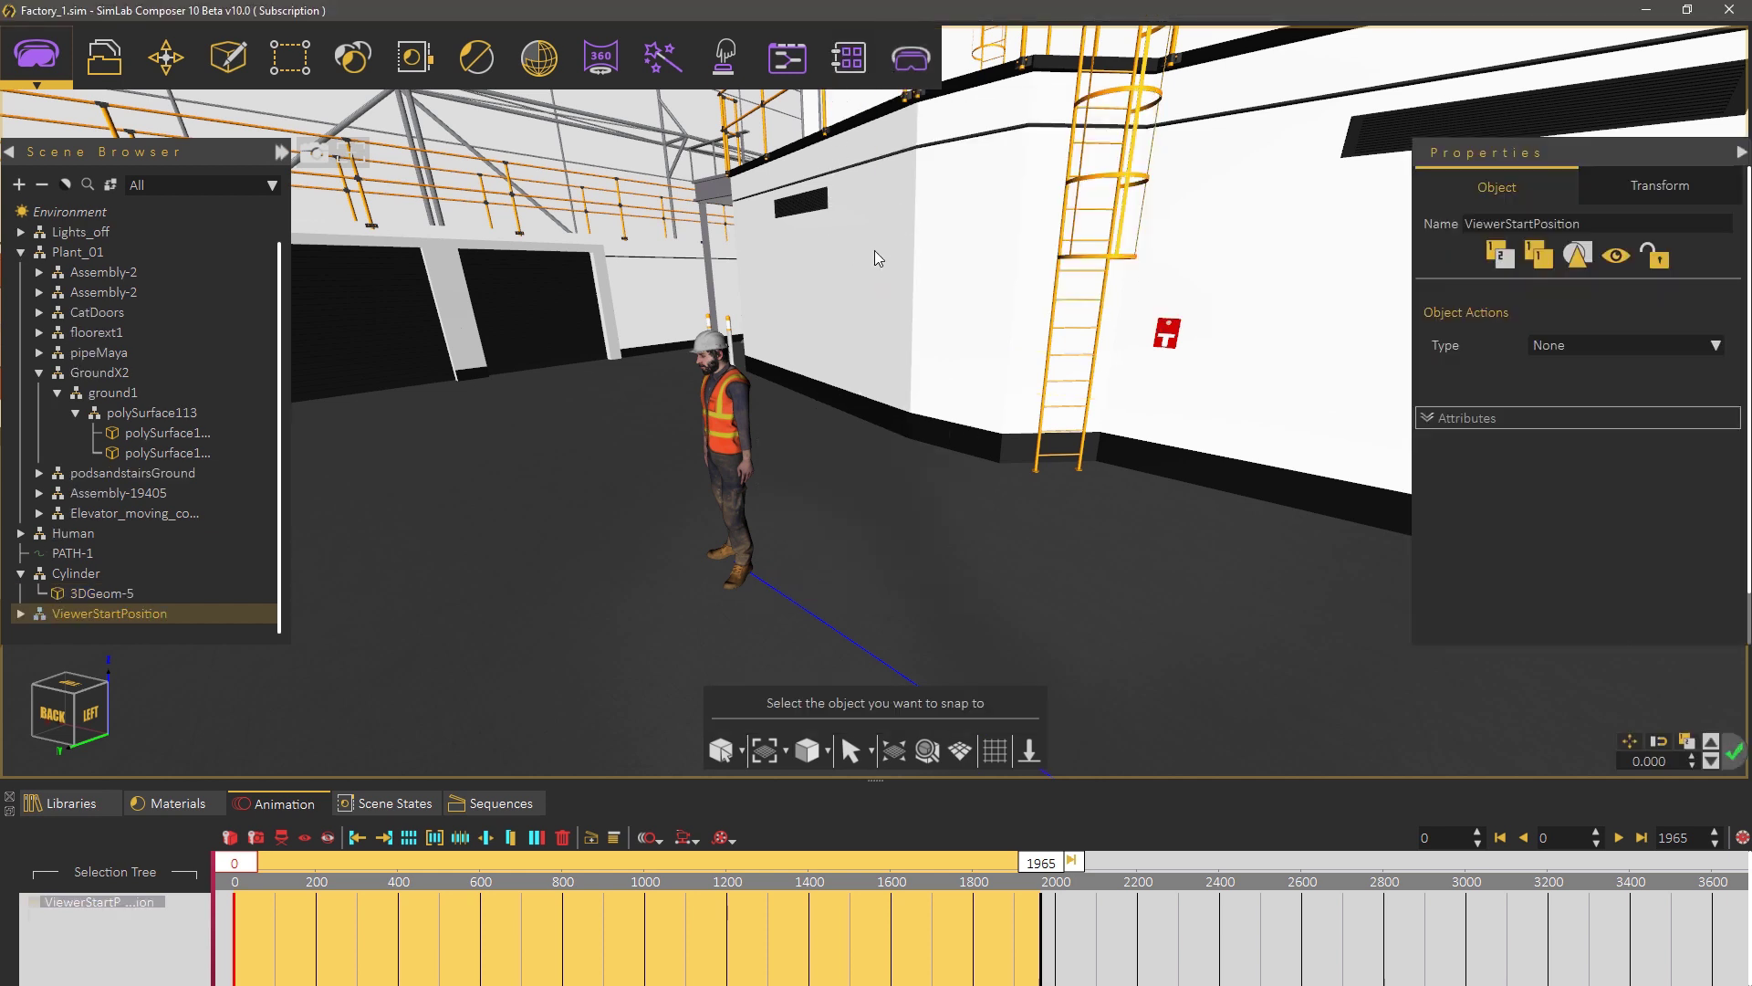
{"action": "left_click", "coordinate": [482, 631]}
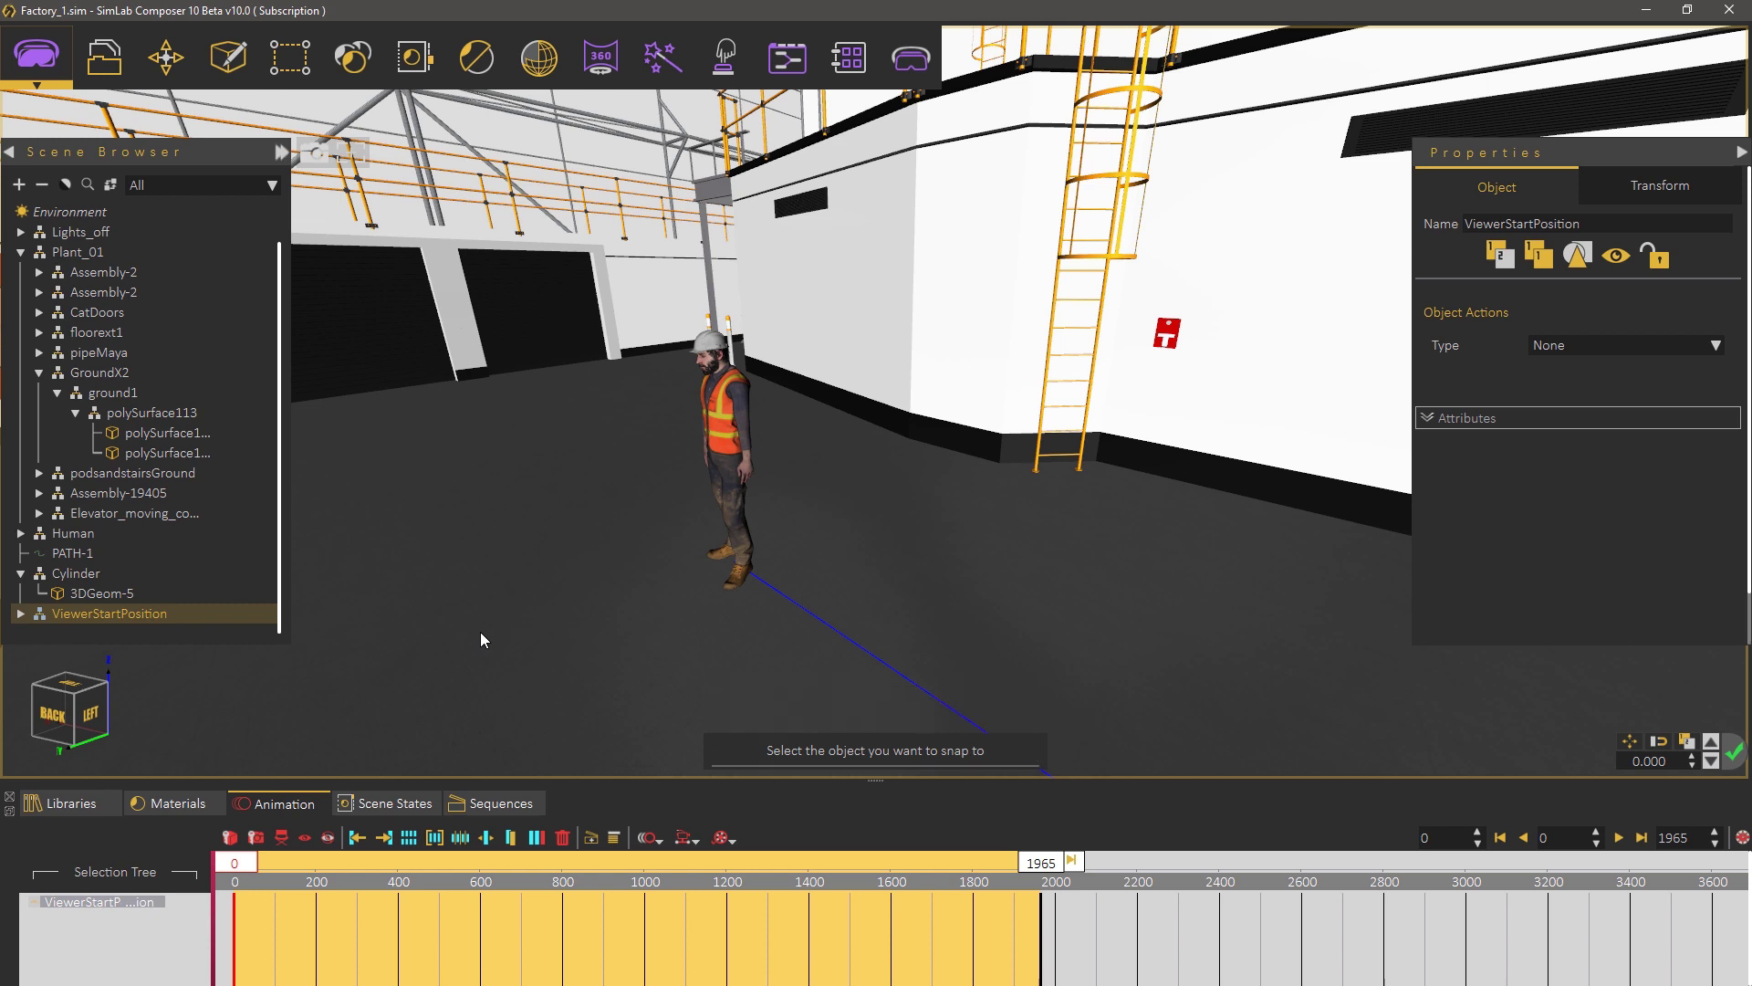
- Rotate the viewer start figure by -180°, adjust it to about -100.7° to face the worker, and move it in front of him
{"action": "left_click_drag", "start_coordinate": [450, 529], "coordinate": [517, 498]}
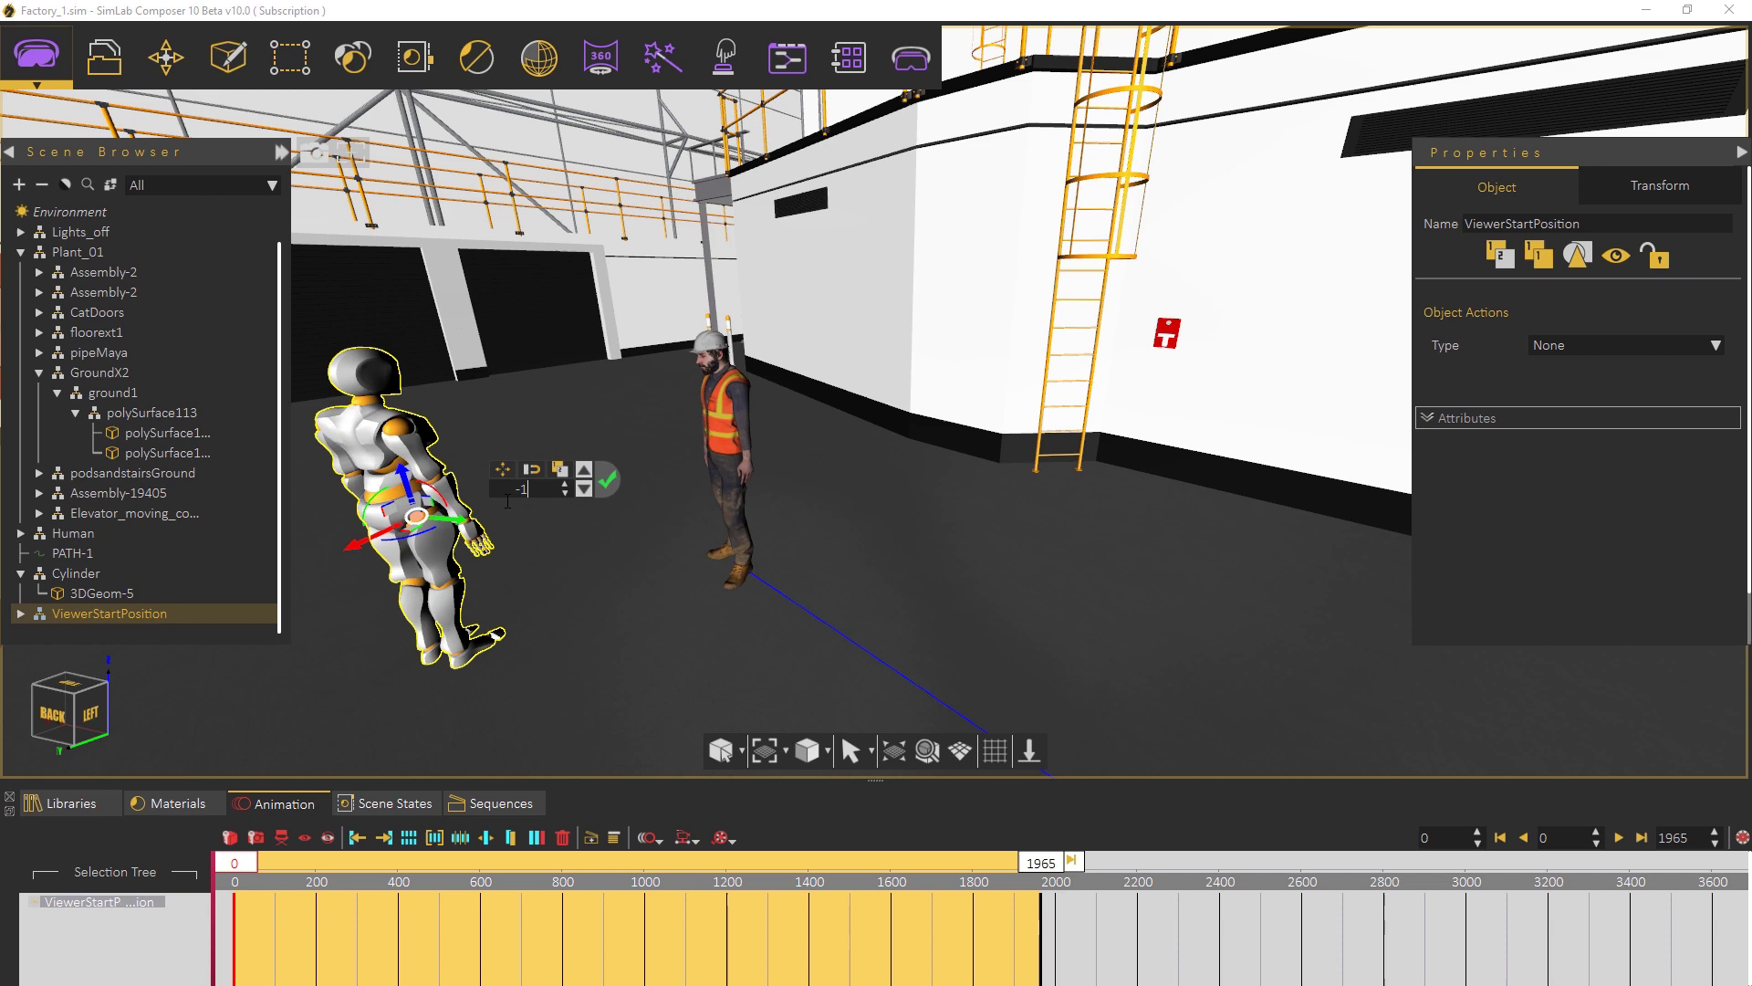
{"action": "type", "text": "-180"}
{"action": "key", "text": "Return"}
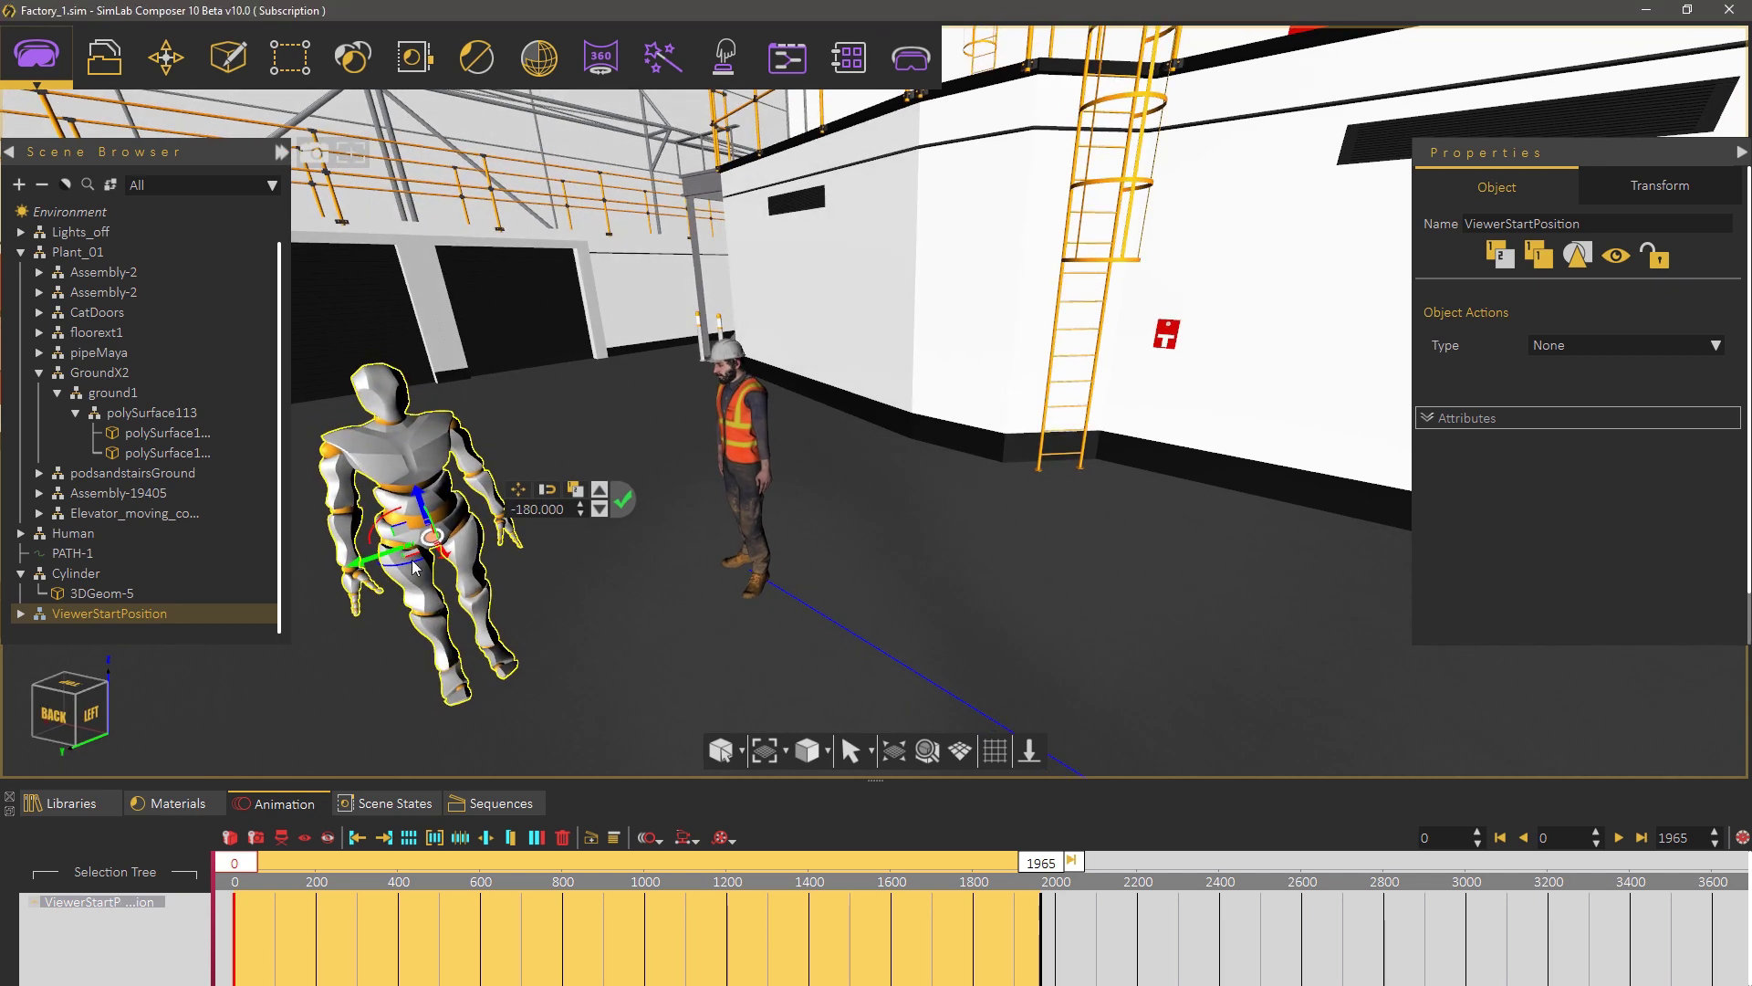
{"action": "left_click_drag", "start_coordinate": [413, 566], "coordinate": [492, 565]}
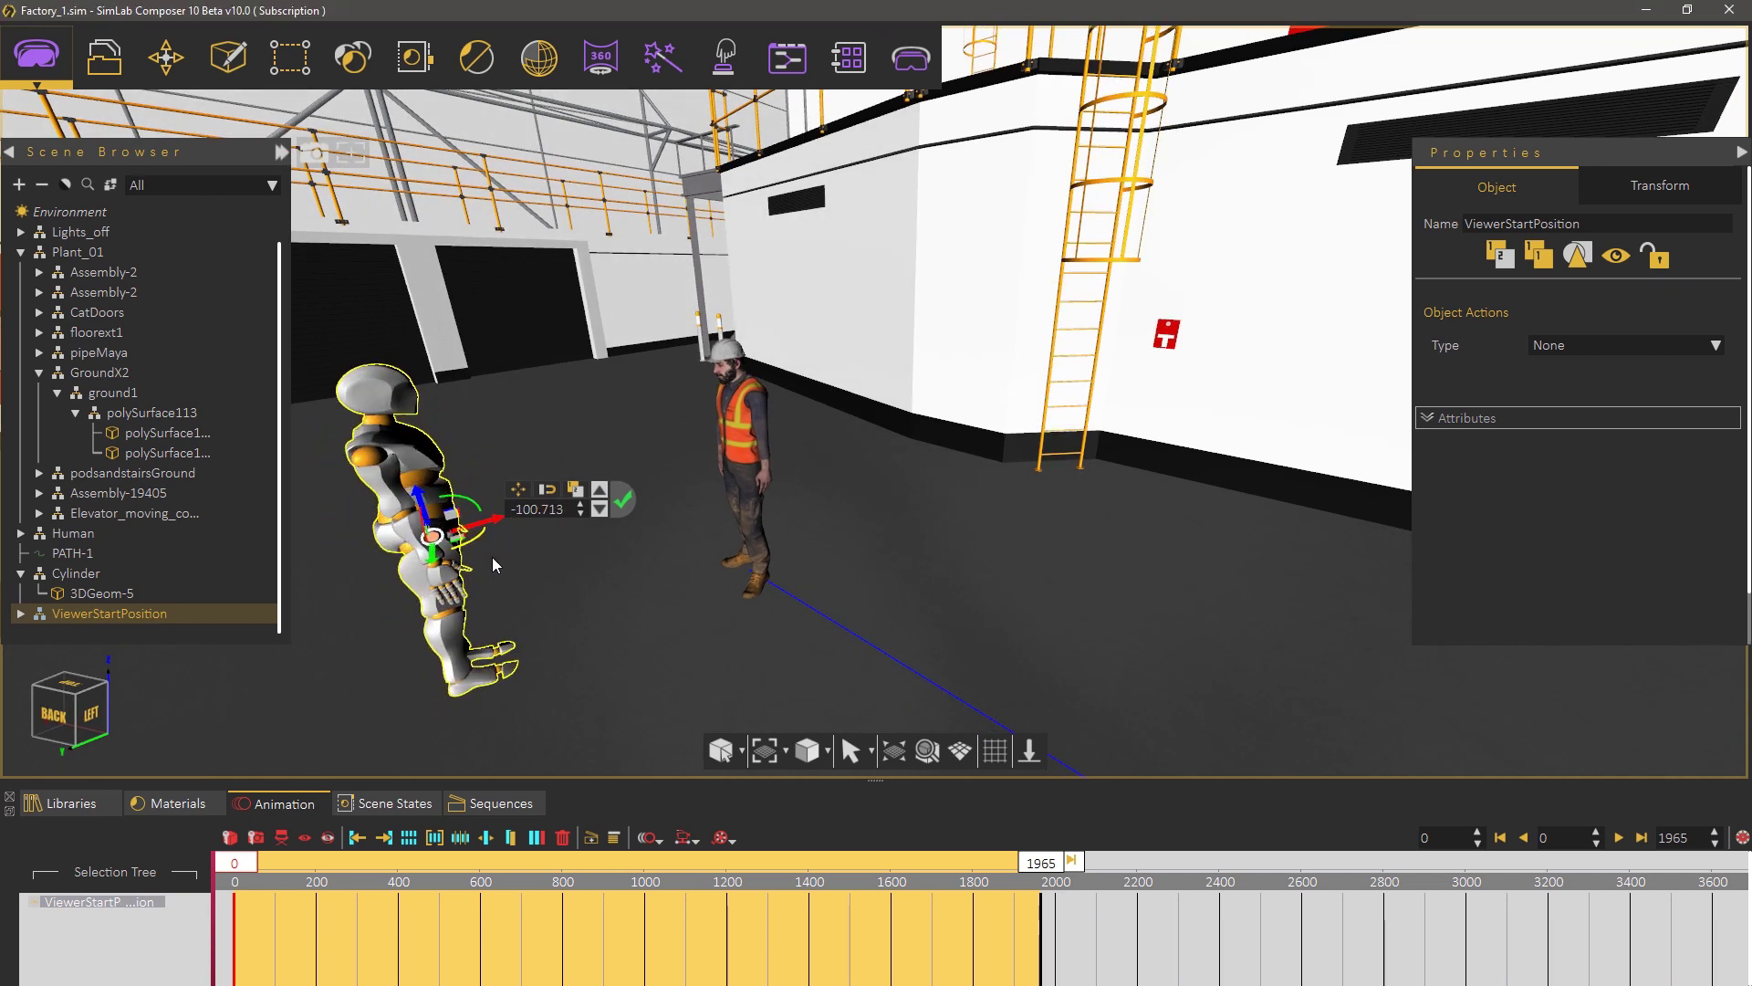
{"action": "left_click_drag", "start_coordinate": [721, 668], "coordinate": [995, 651]}
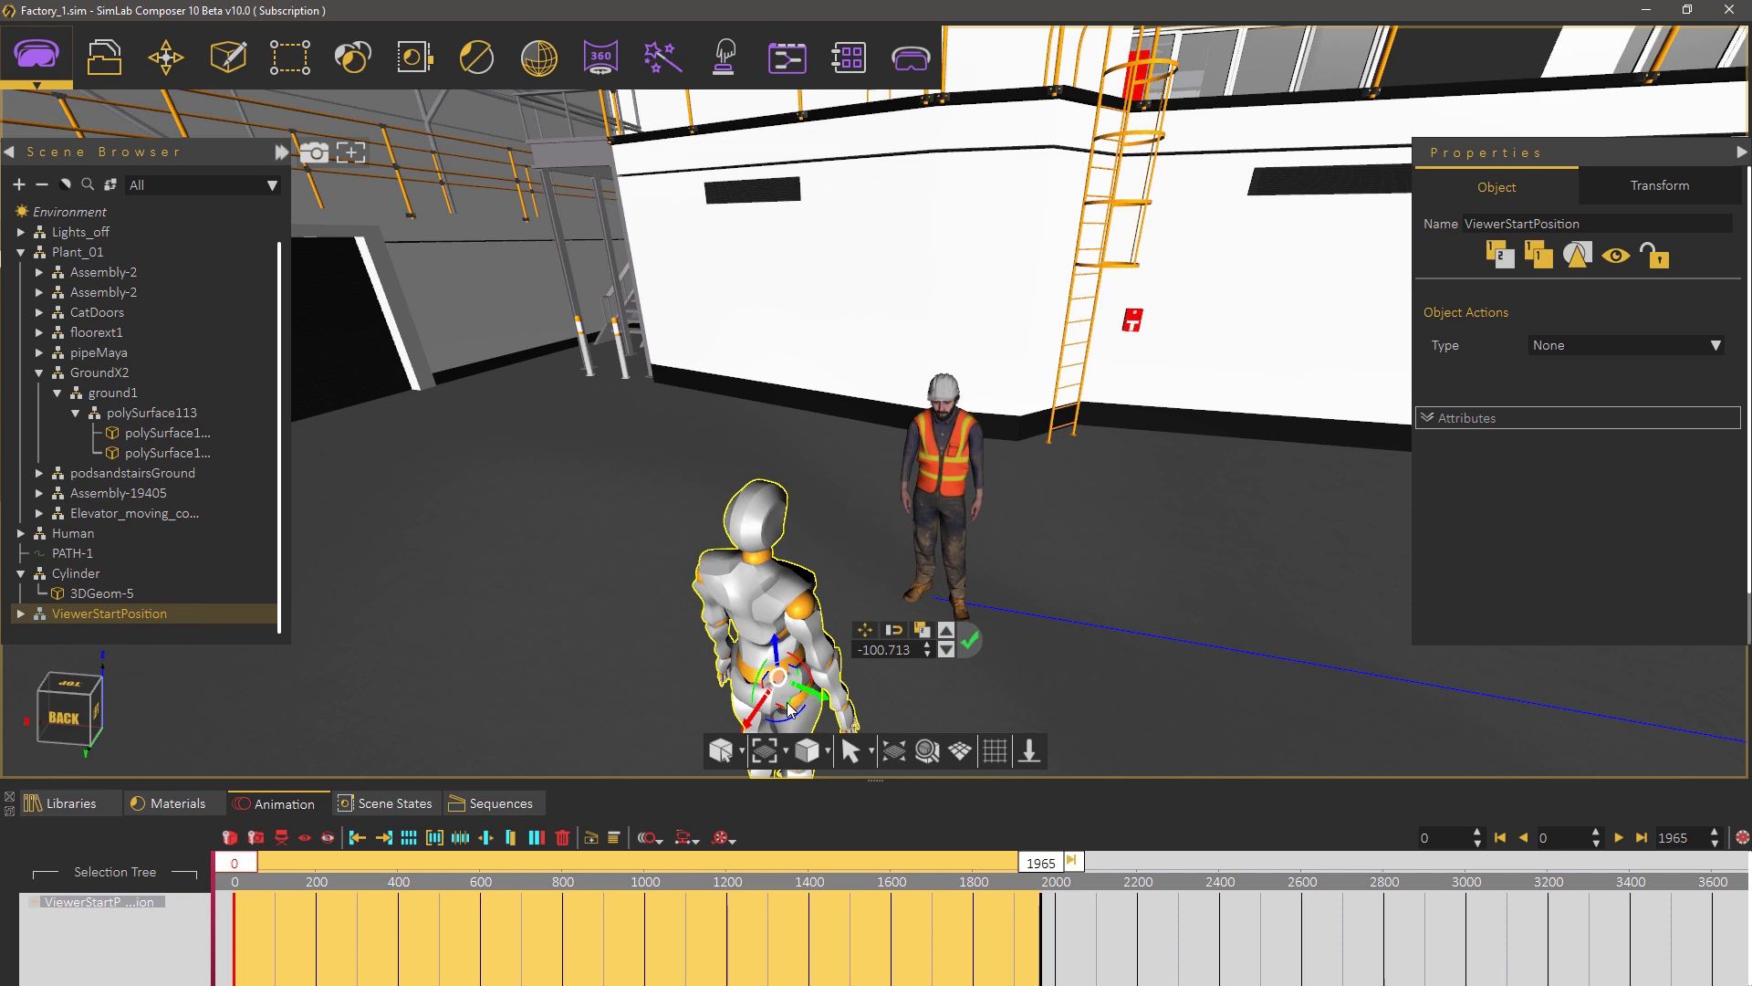
{"action": "left_click_drag", "start_coordinate": [788, 709], "coordinate": [886, 703]}
{"action": "left_click", "coordinate": [1030, 649]}
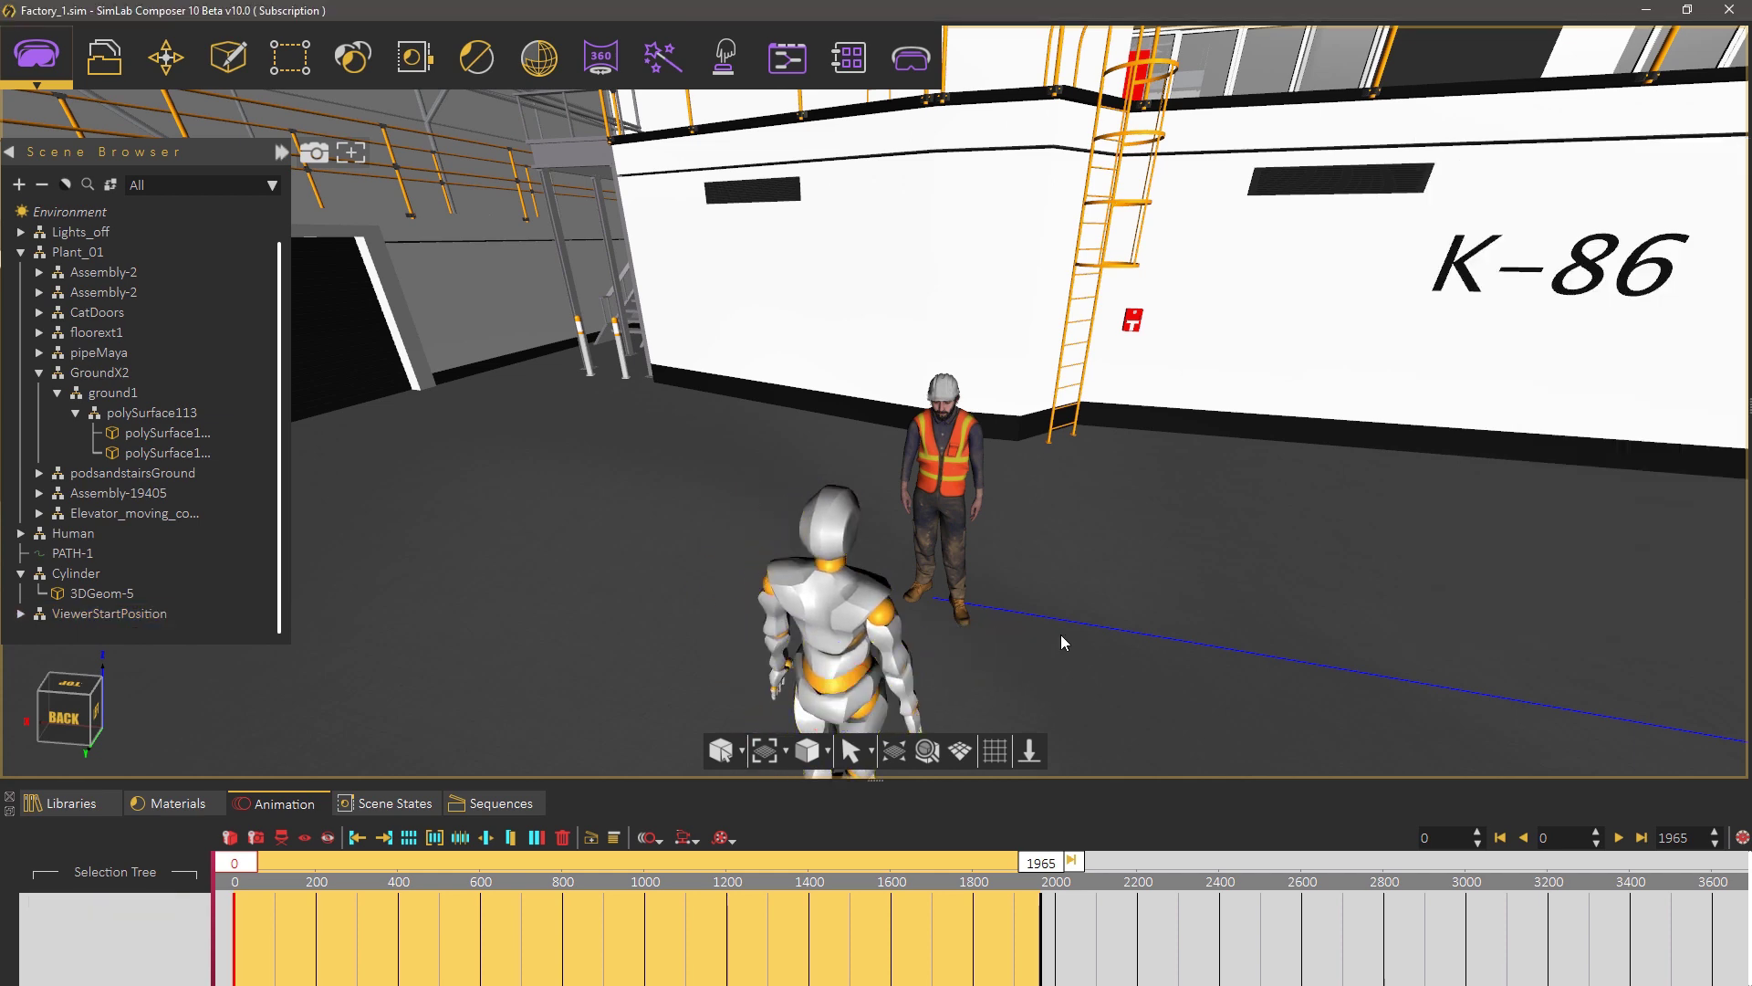
- Create an animation sequence named Guide from all of the Human's keyframes, without creating a reverse or deleting keyframes from the timeline
{"action": "middle_click_drag", "start_coordinate": [1020, 661], "coordinate": [621, 628]}
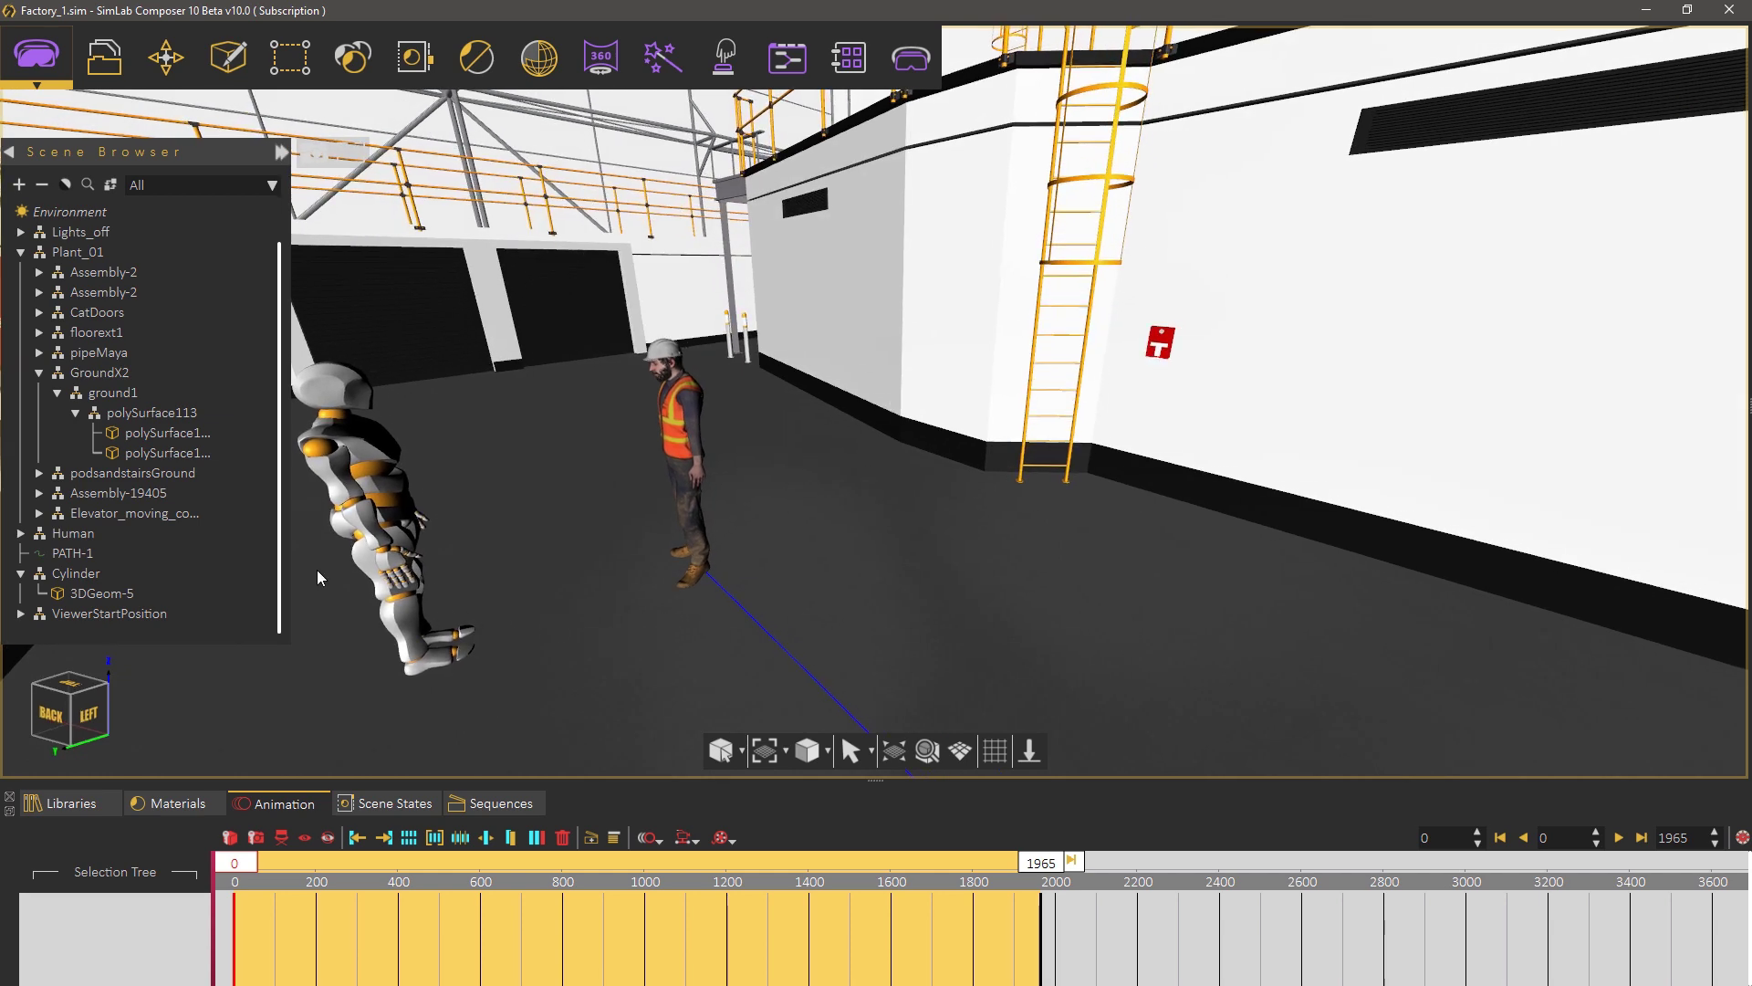
{"action": "left_click", "coordinate": [20, 254]}
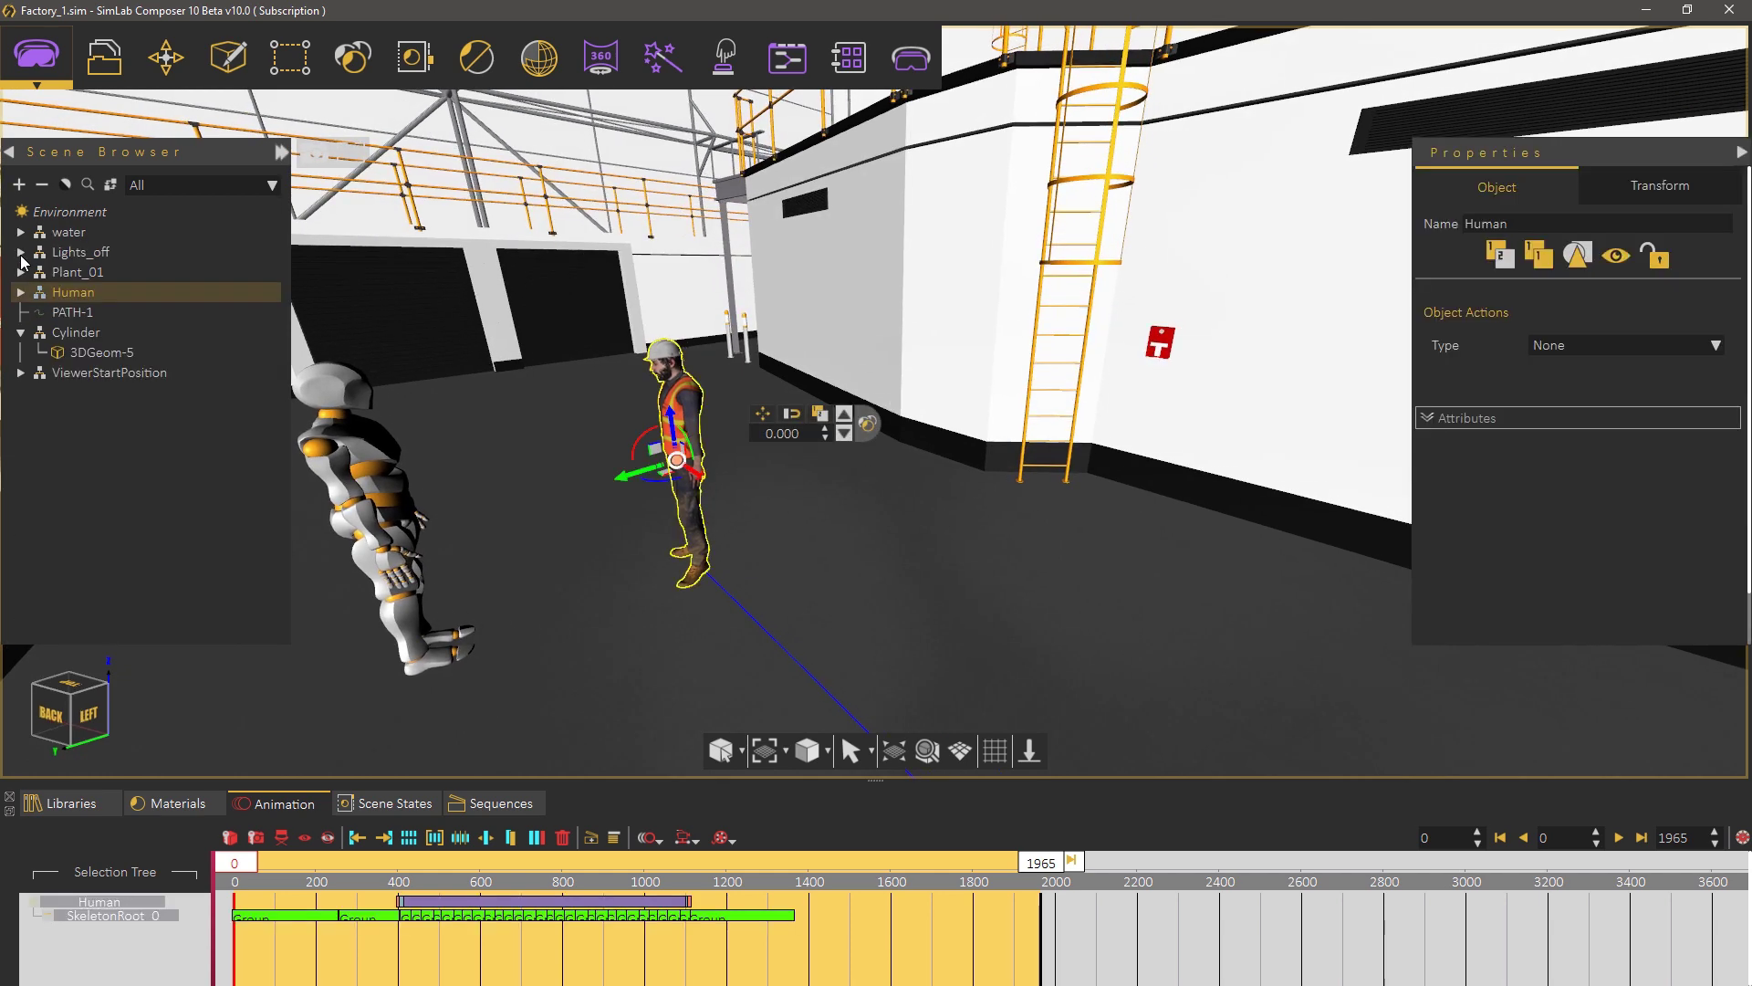
{"action": "left_click", "coordinate": [75, 292]}
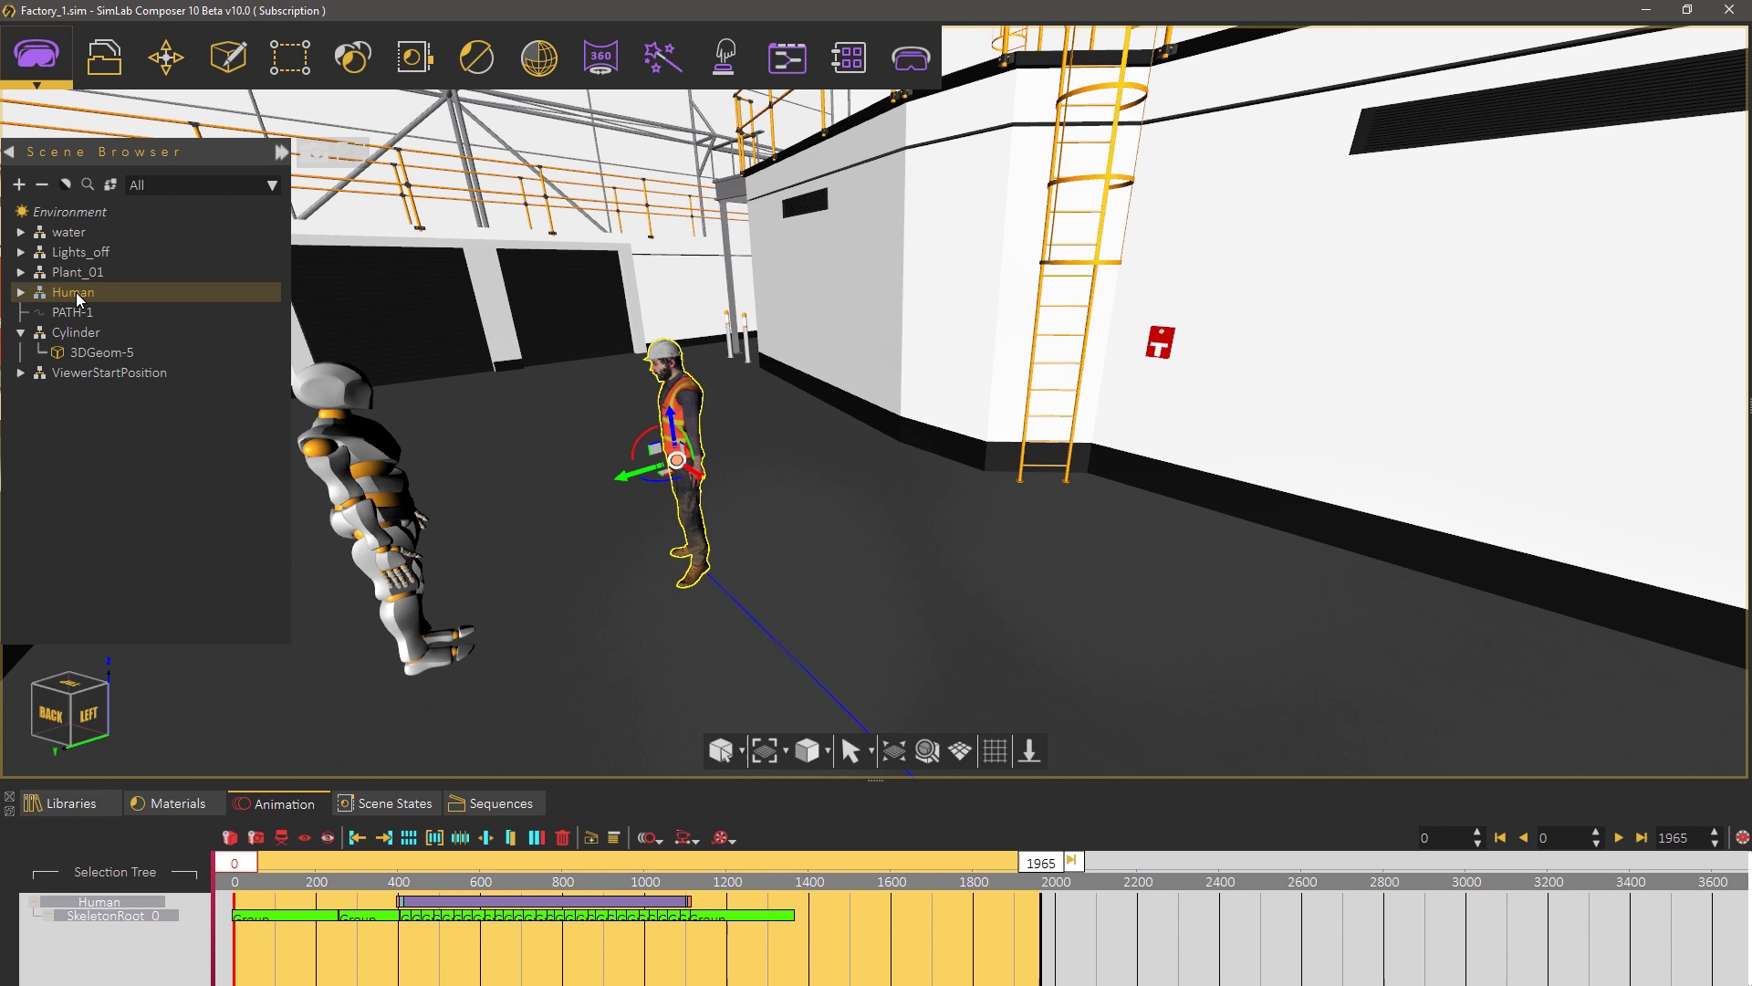
{"action": "scroll", "coordinate": [536, 974], "scroll_direction": "up", "scroll_amount": 5}
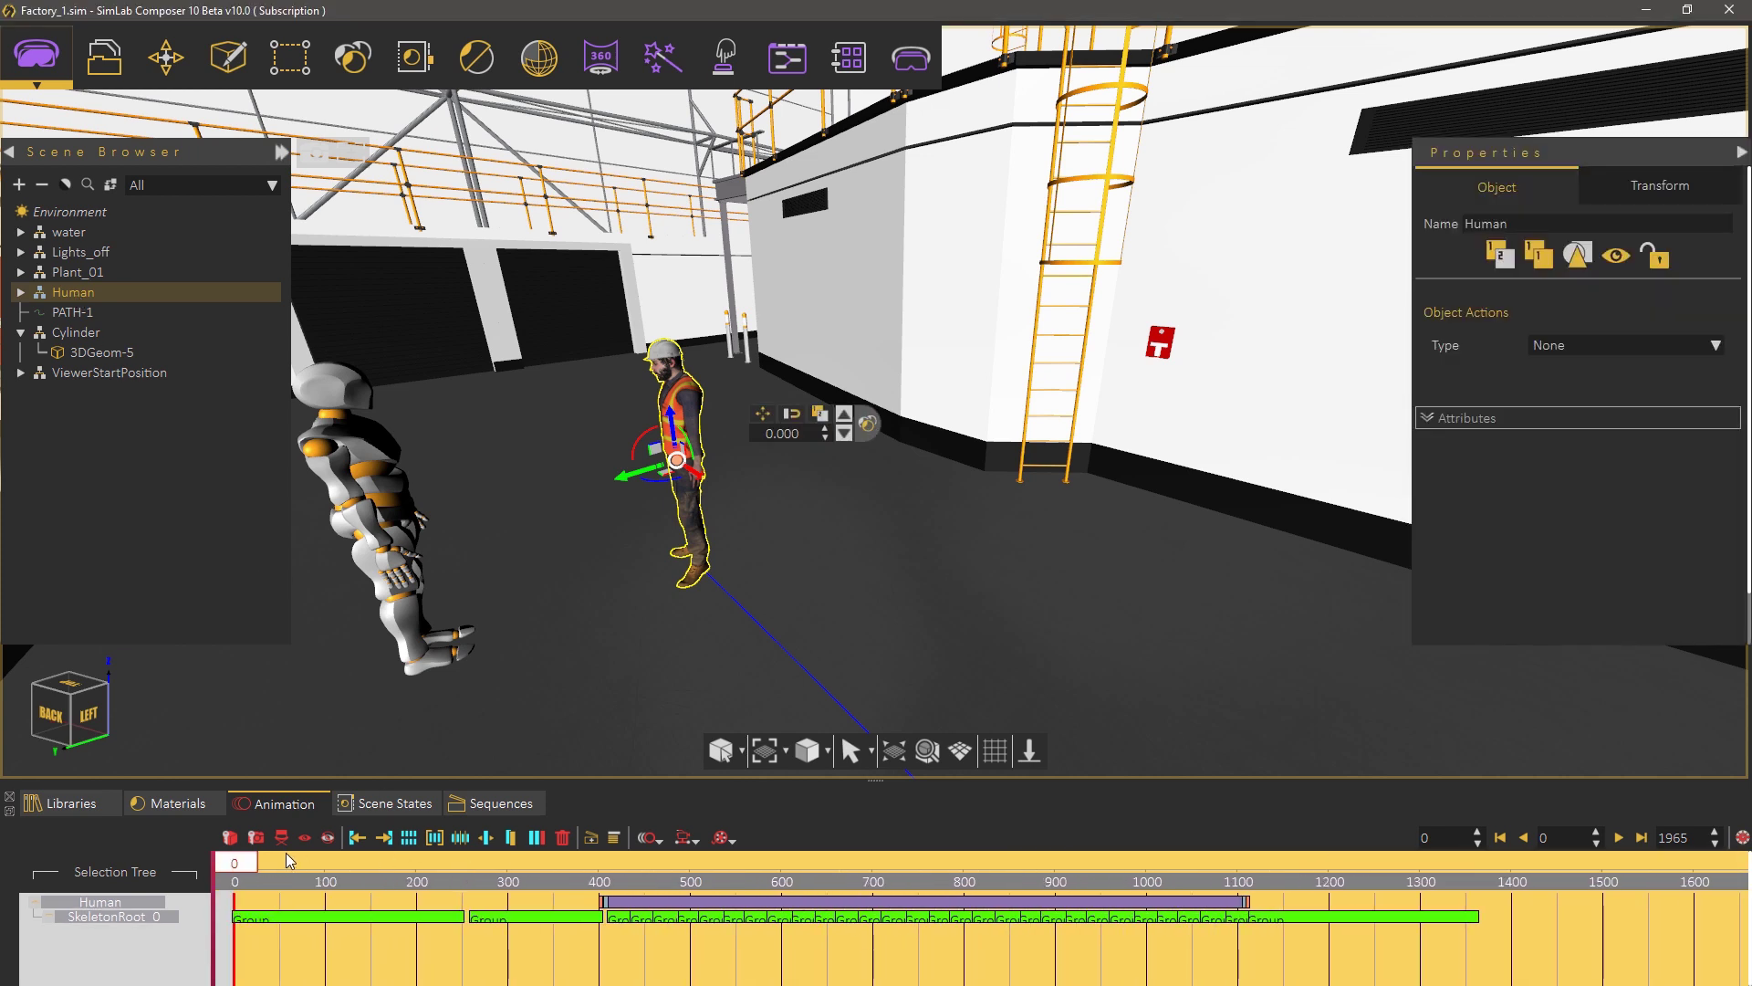
{"action": "mouse_move", "coordinate": [246, 861]}
{"action": "left_mouse_down"}
{"action": "mouse_move", "coordinate": [840, 861]}
{"action": "mouse_move", "coordinate": [430, 890]}
{"action": "mouse_move", "coordinate": [204, 872]}
{"action": "left_mouse_up"}
{"action": "left_click_drag", "start_coordinate": [1512, 965], "coordinate": [348, 867]}
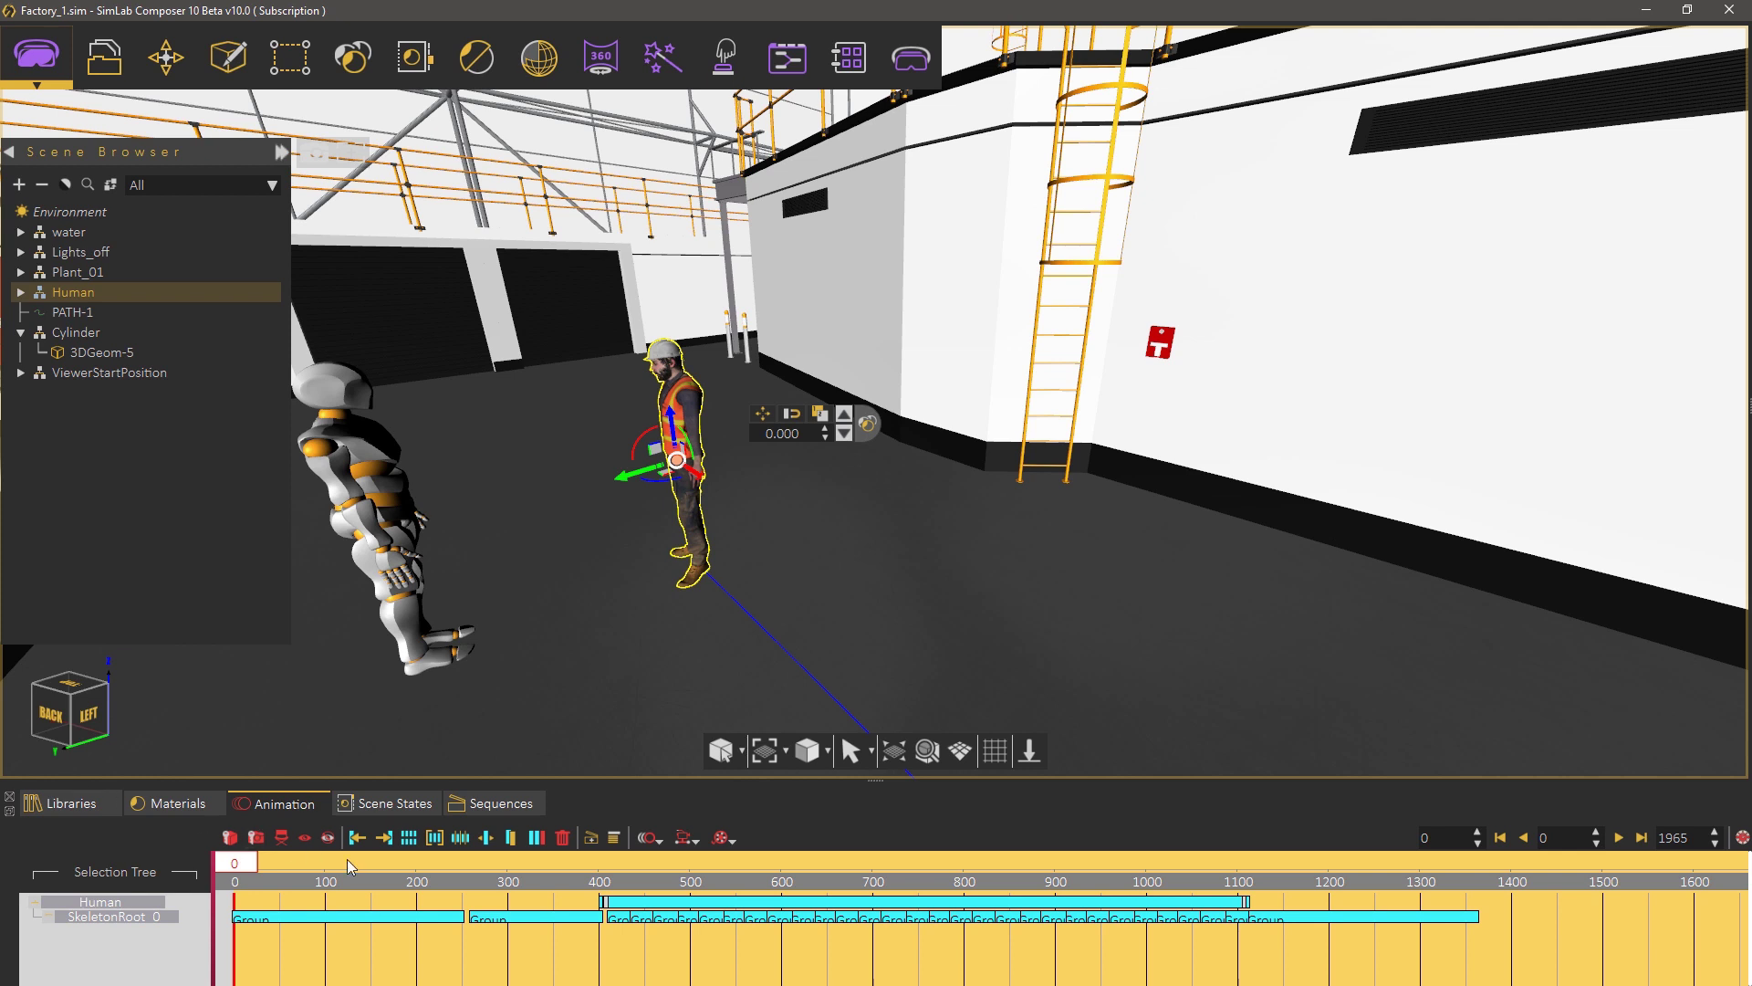
{"action": "left_click", "coordinate": [594, 837]}
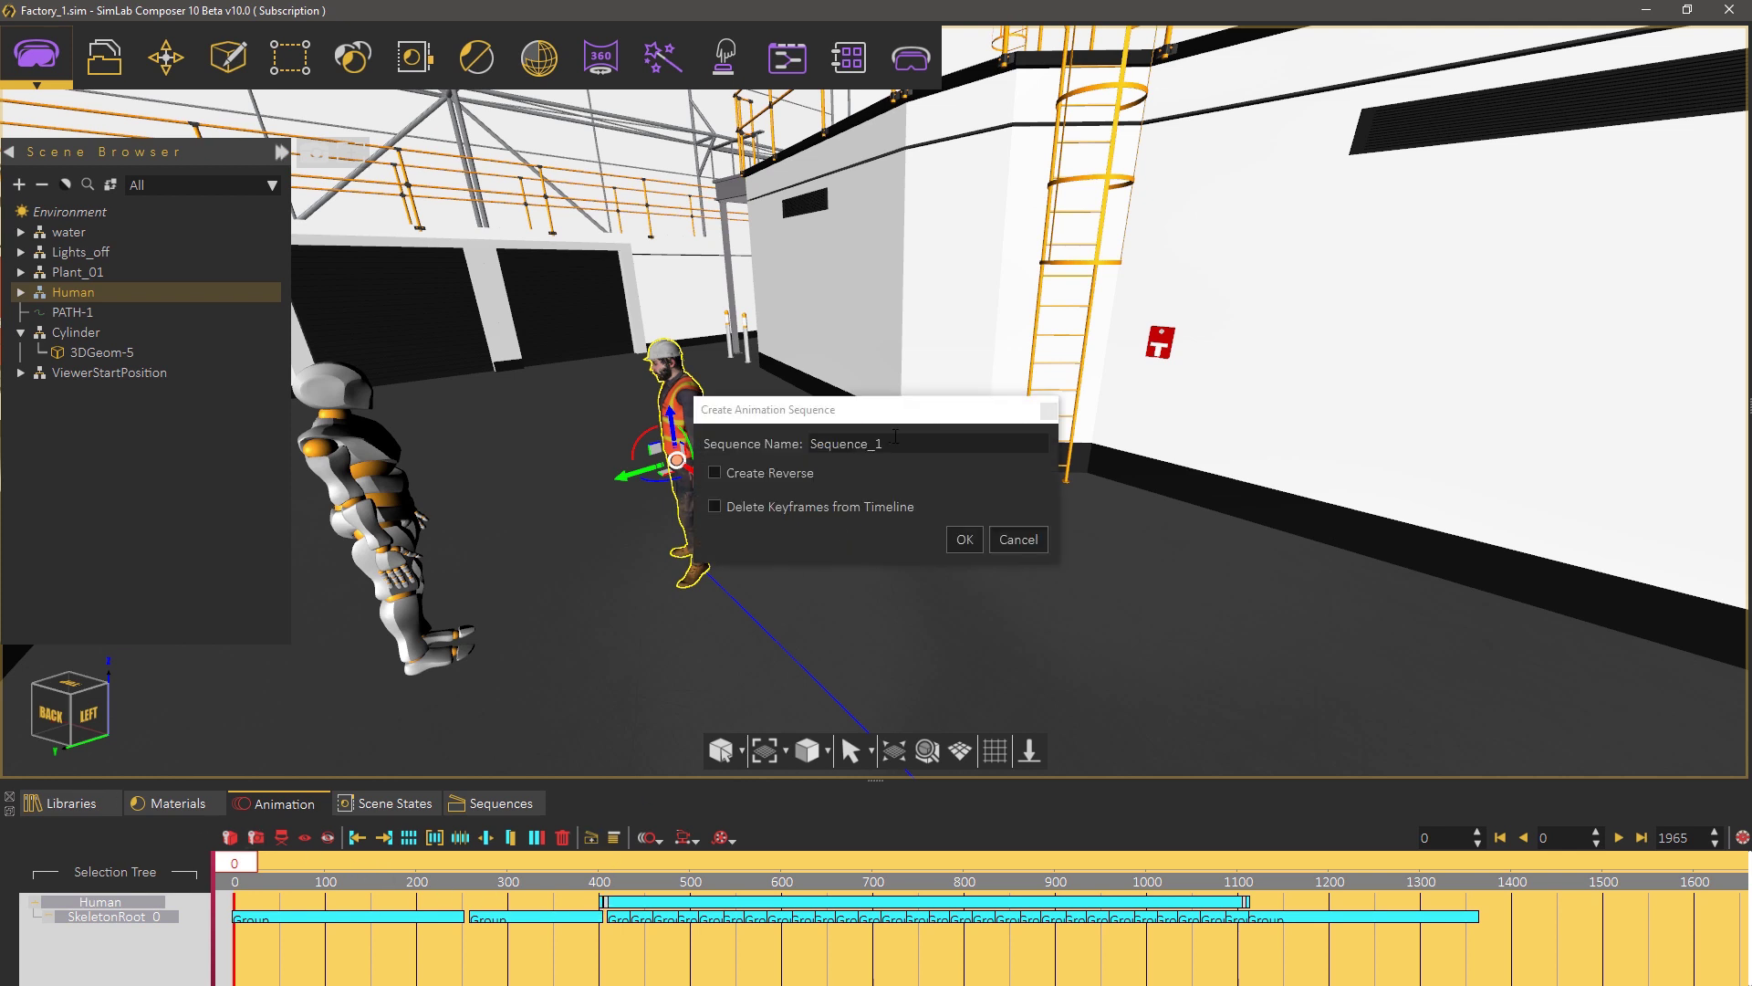
{"action": "left_click_drag", "start_coordinate": [895, 438], "coordinate": [811, 444]}
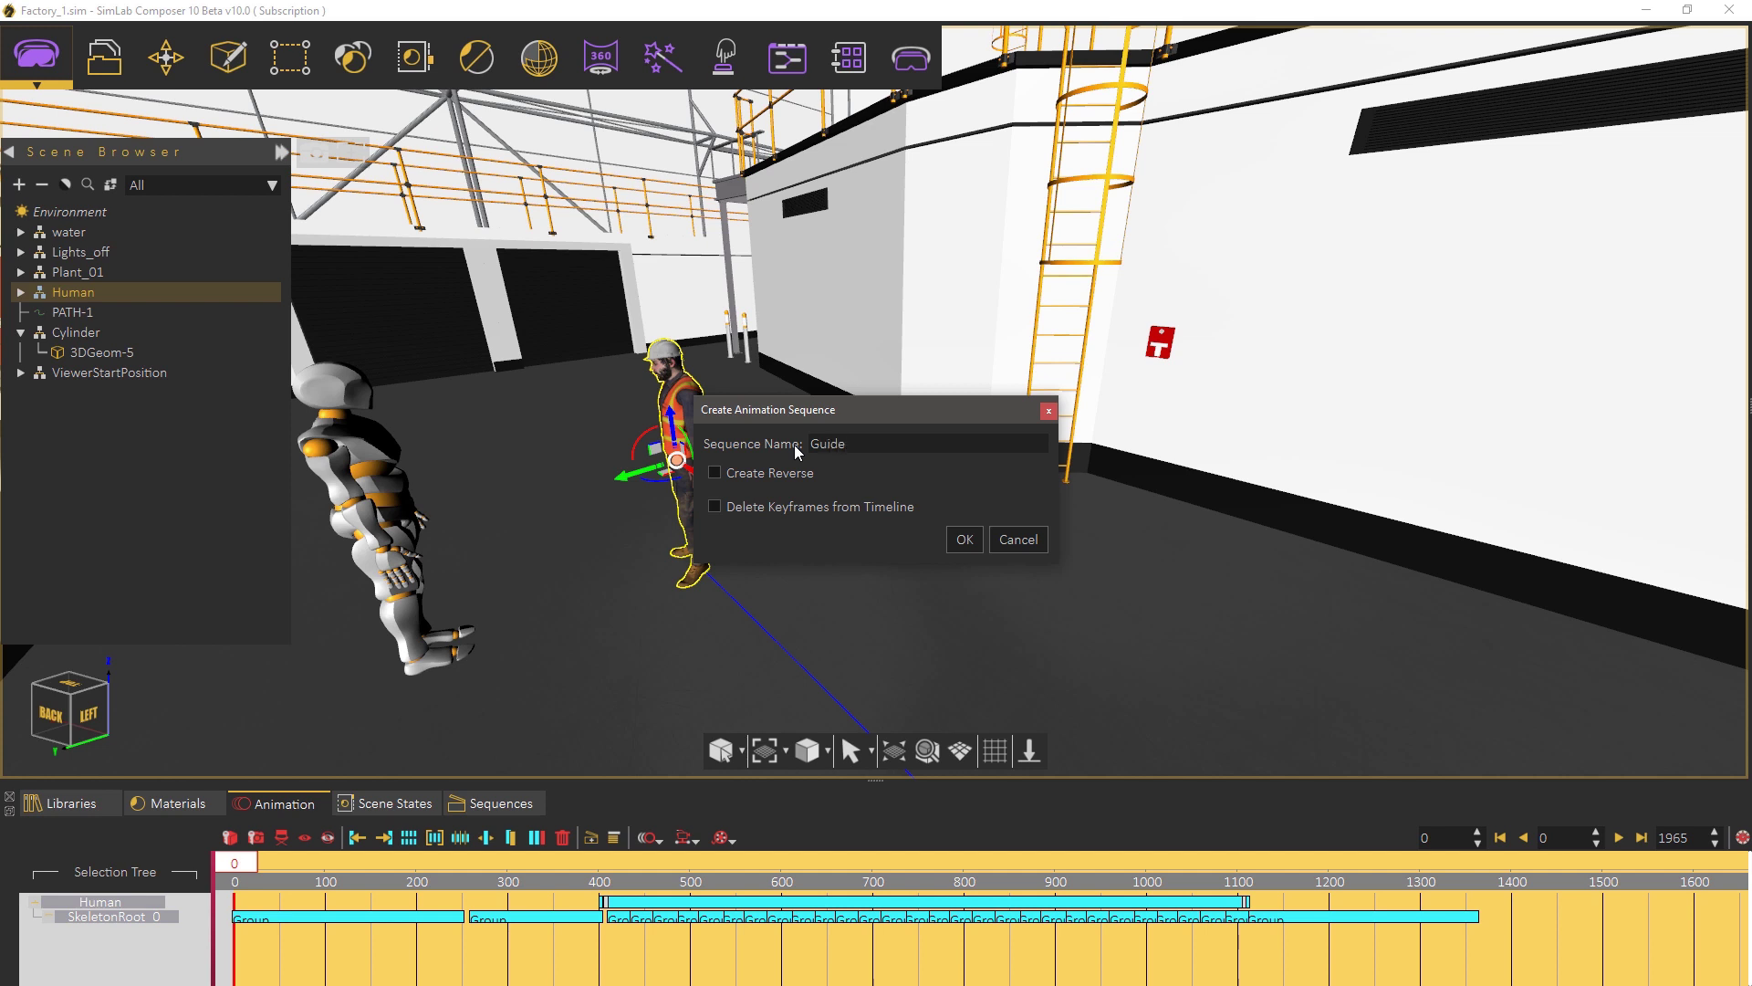
{"action": "left_click", "coordinate": [964, 539]}
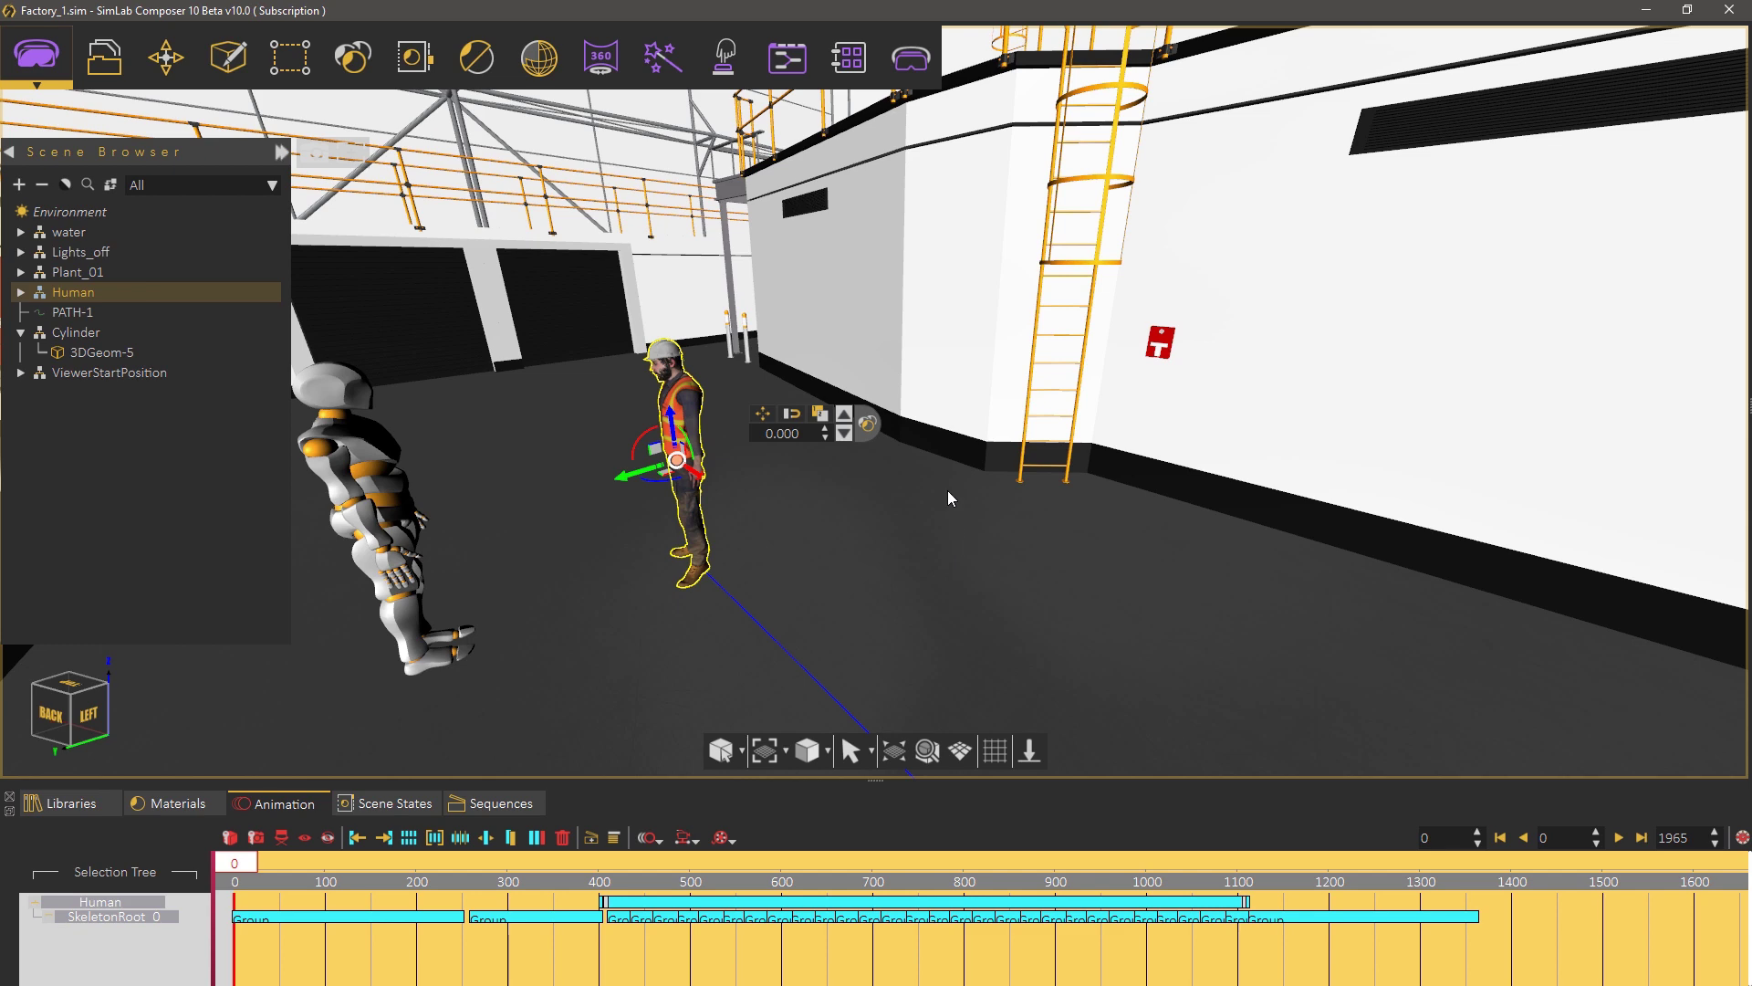
- Open the Training Builder and add a Scene Start event and a Play Sequence response to the diagram
{"action": "left_click", "coordinate": [781, 63]}
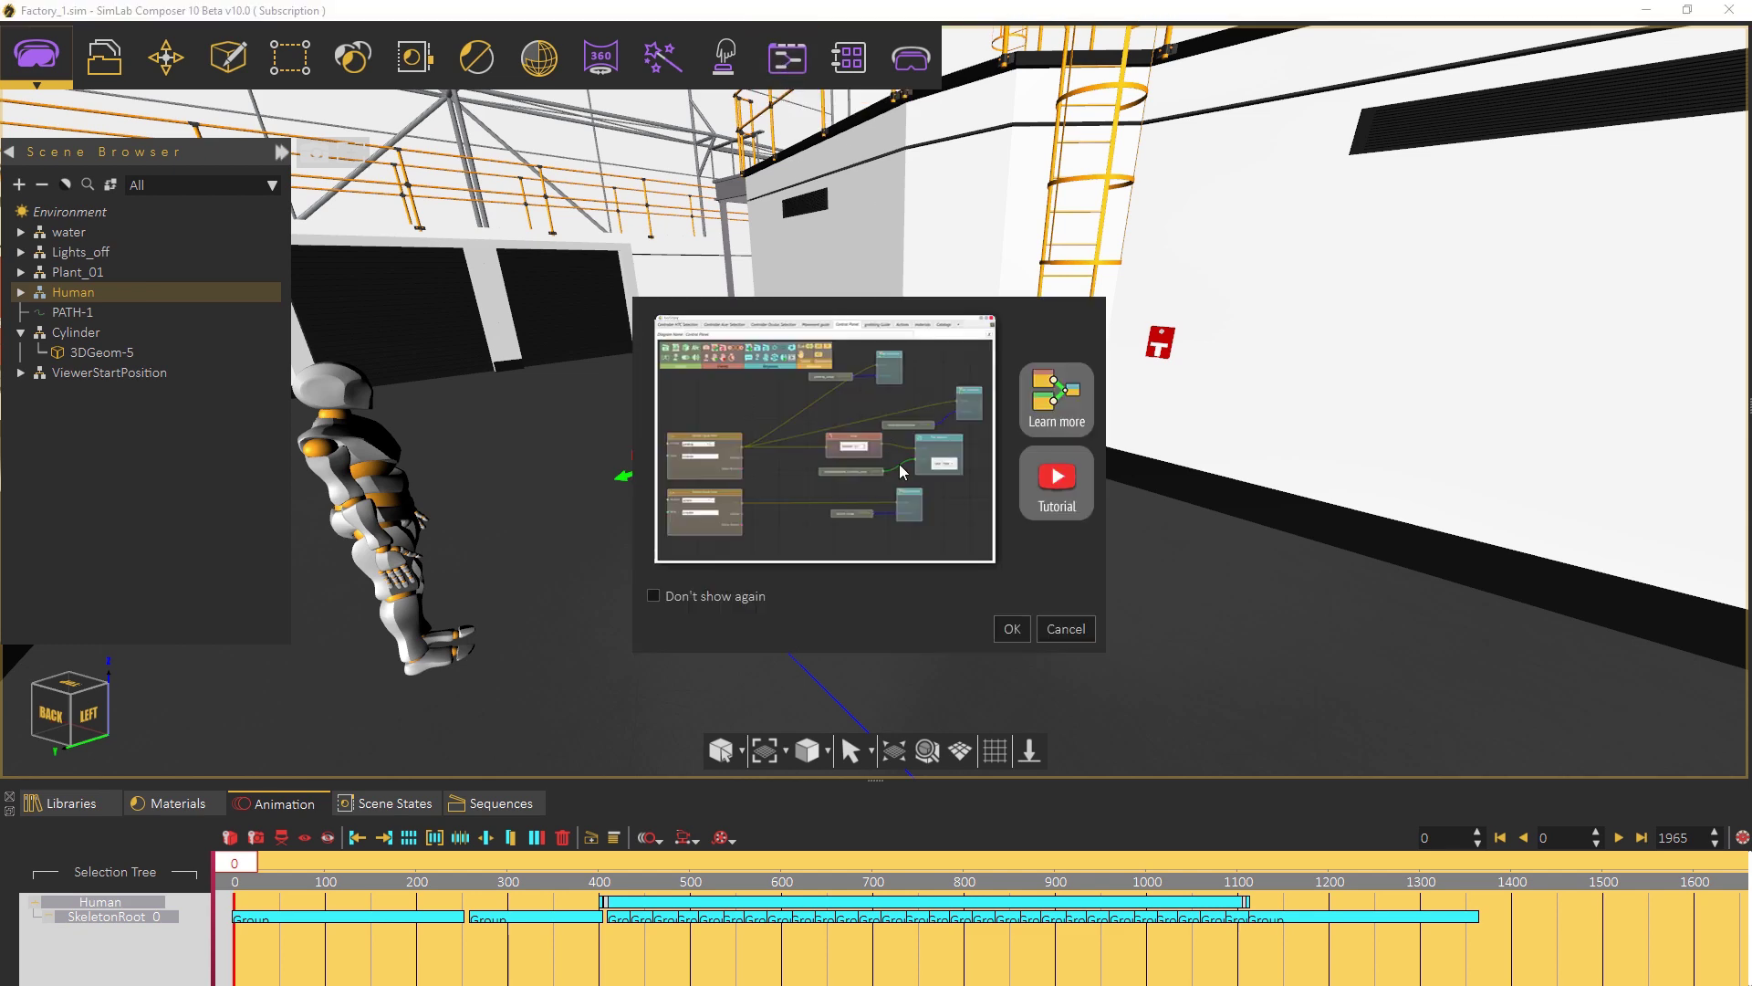
{"action": "left_click", "coordinate": [1012, 628]}
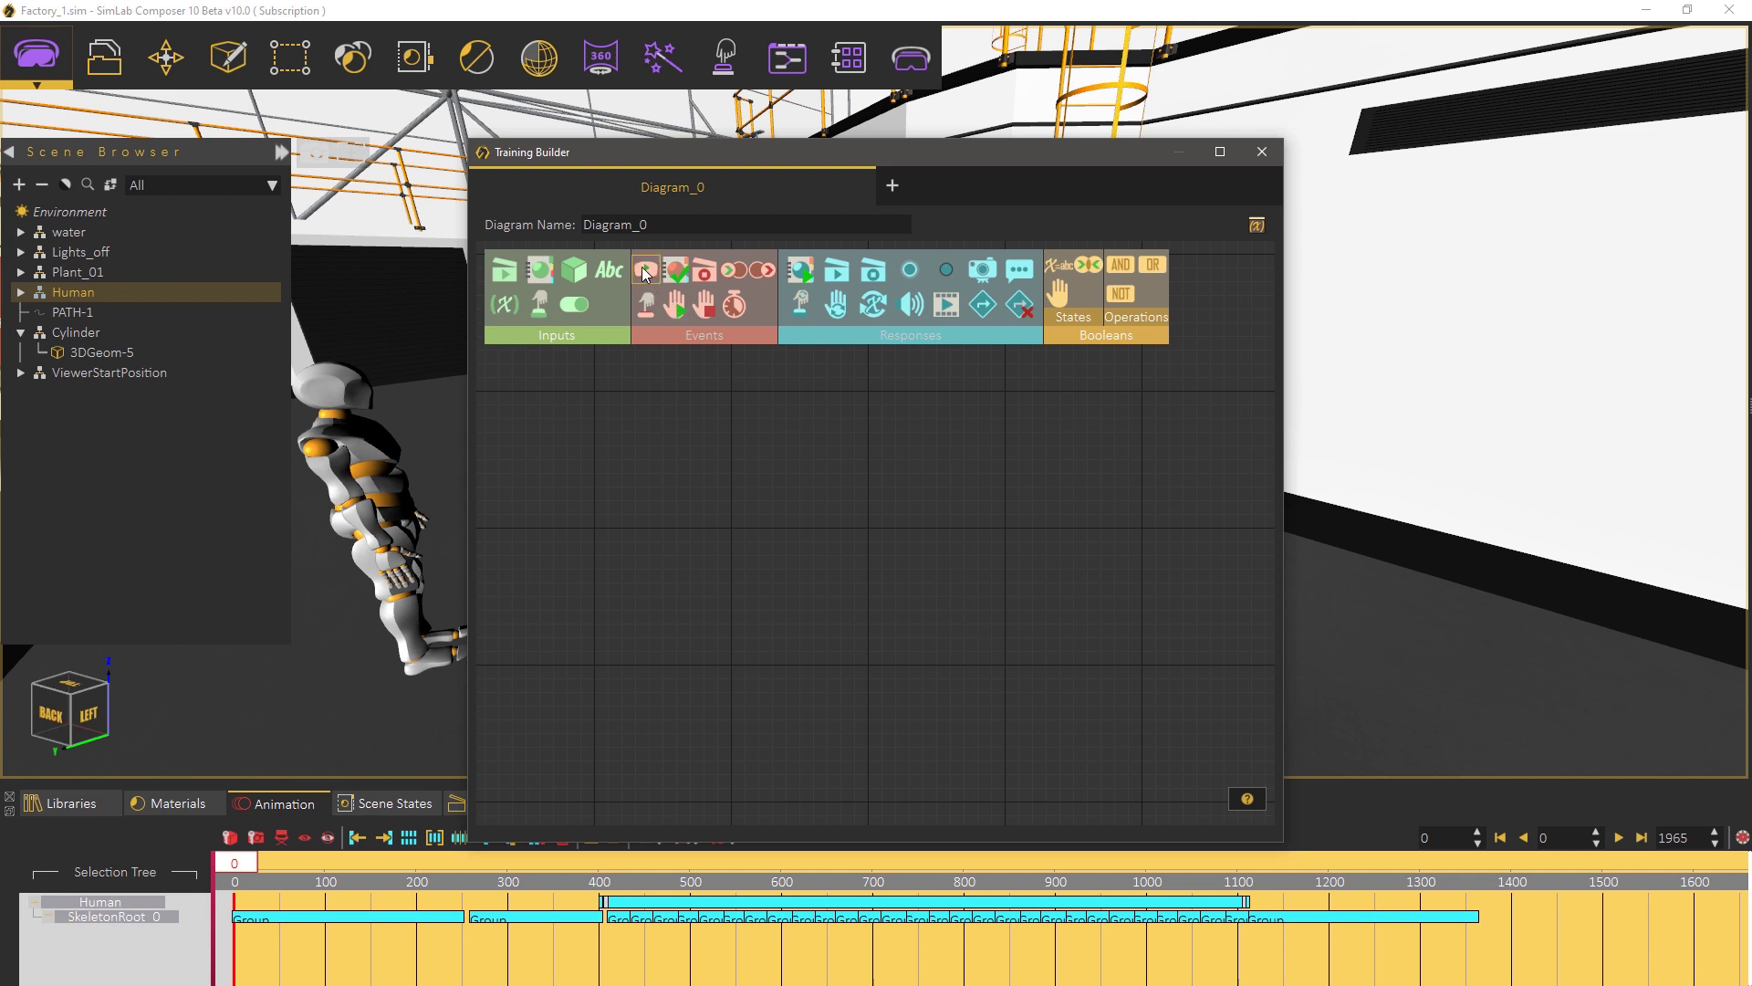
{"action": "left_click_drag", "start_coordinate": [642, 266], "coordinate": [666, 554]}
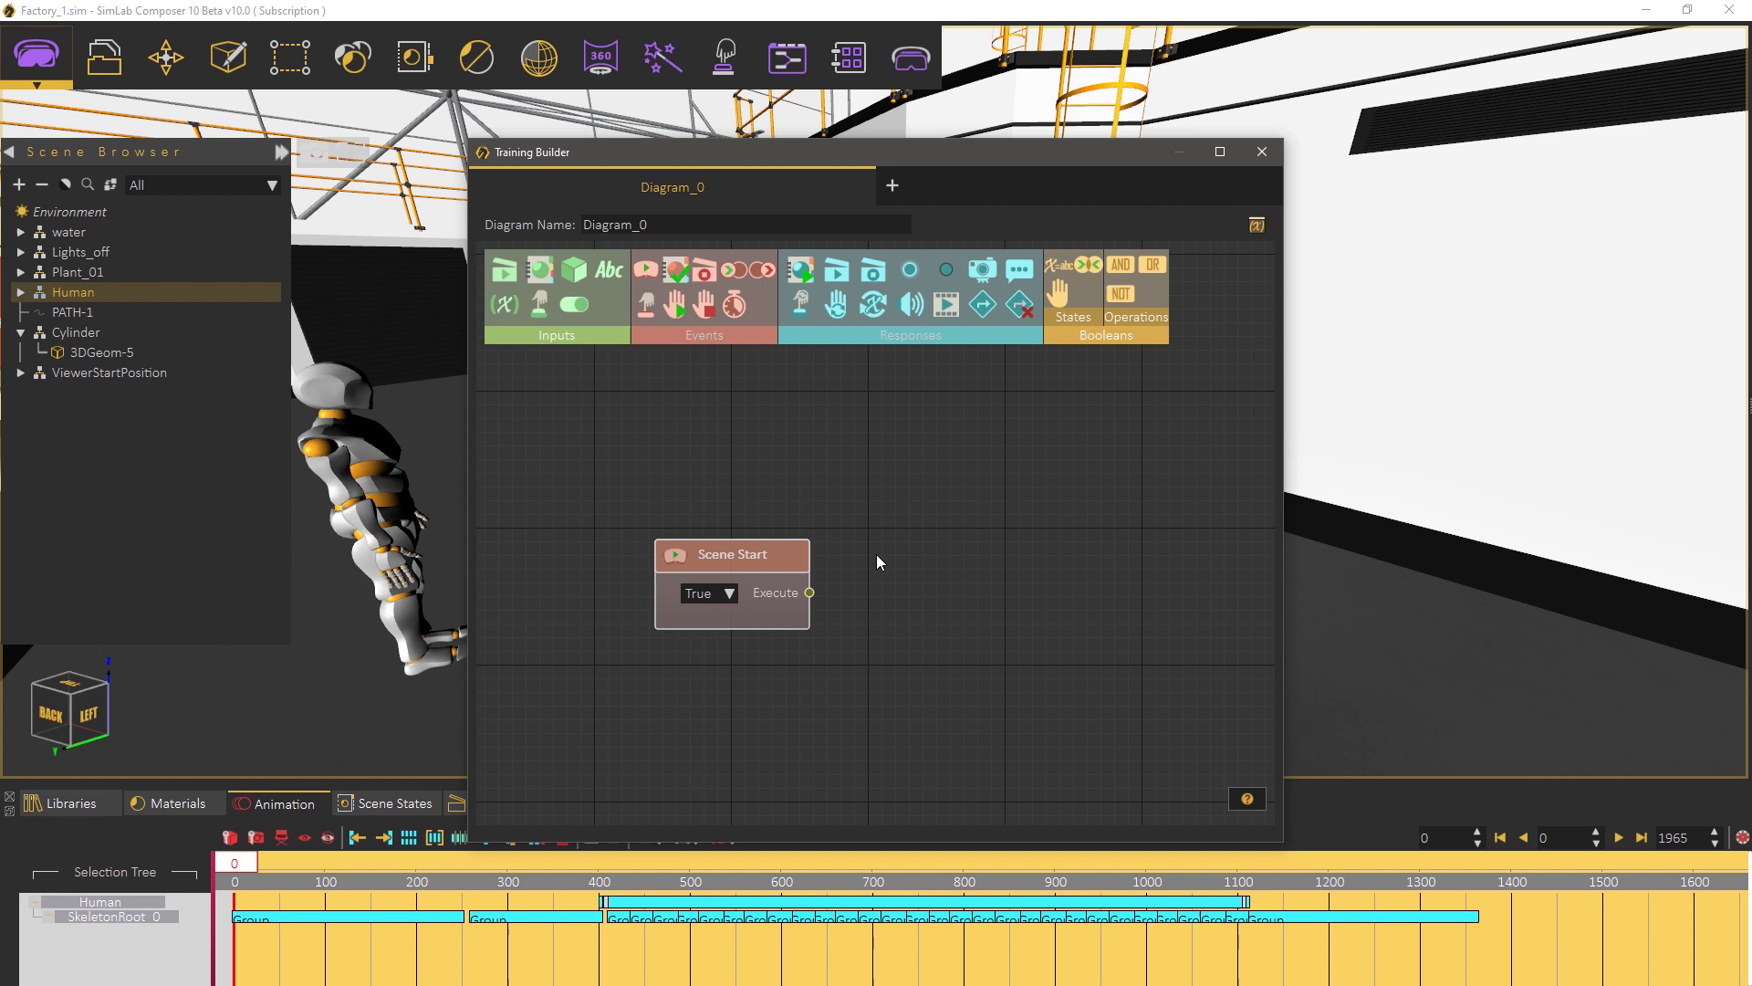
{"action": "left_click_drag", "start_coordinate": [876, 562], "coordinate": [795, 570]}
{"action": "left_click_drag", "start_coordinate": [923, 470], "coordinate": [923, 467]}
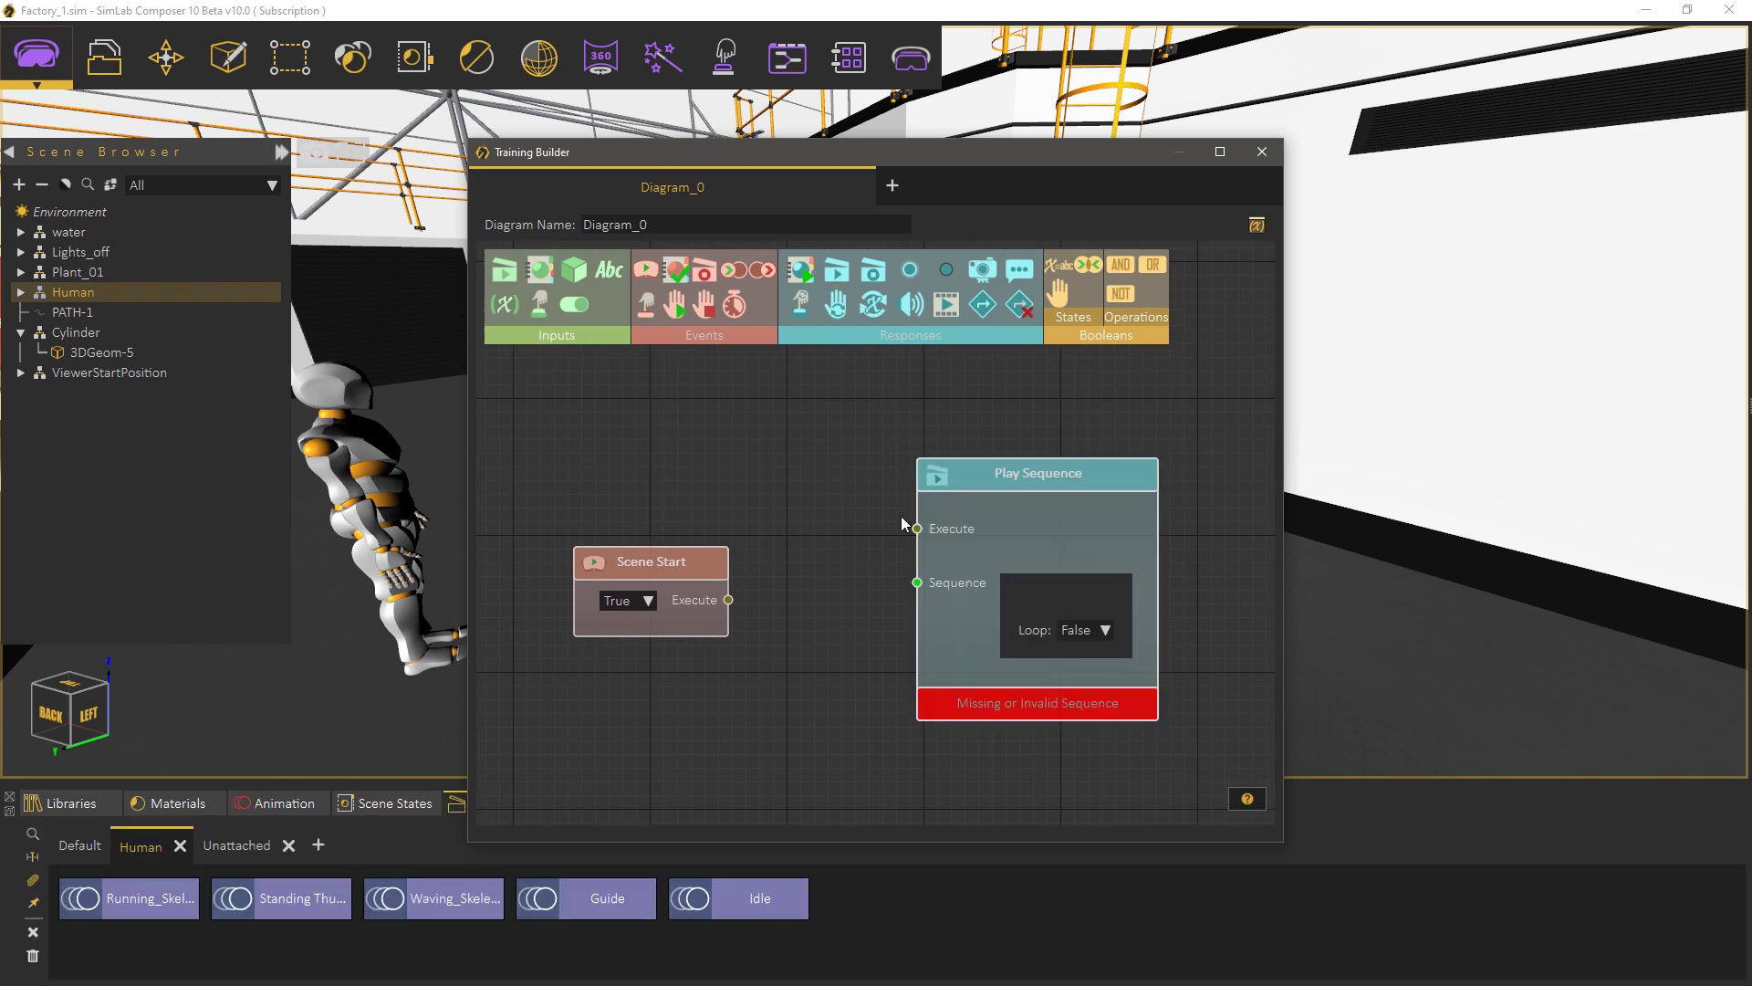
- Assign the Guide sequence to the Play Sequence node and link Scene Start's Execute output to its Execute input
{"action": "middle_click_drag", "start_coordinate": [844, 559], "coordinate": [805, 529]}
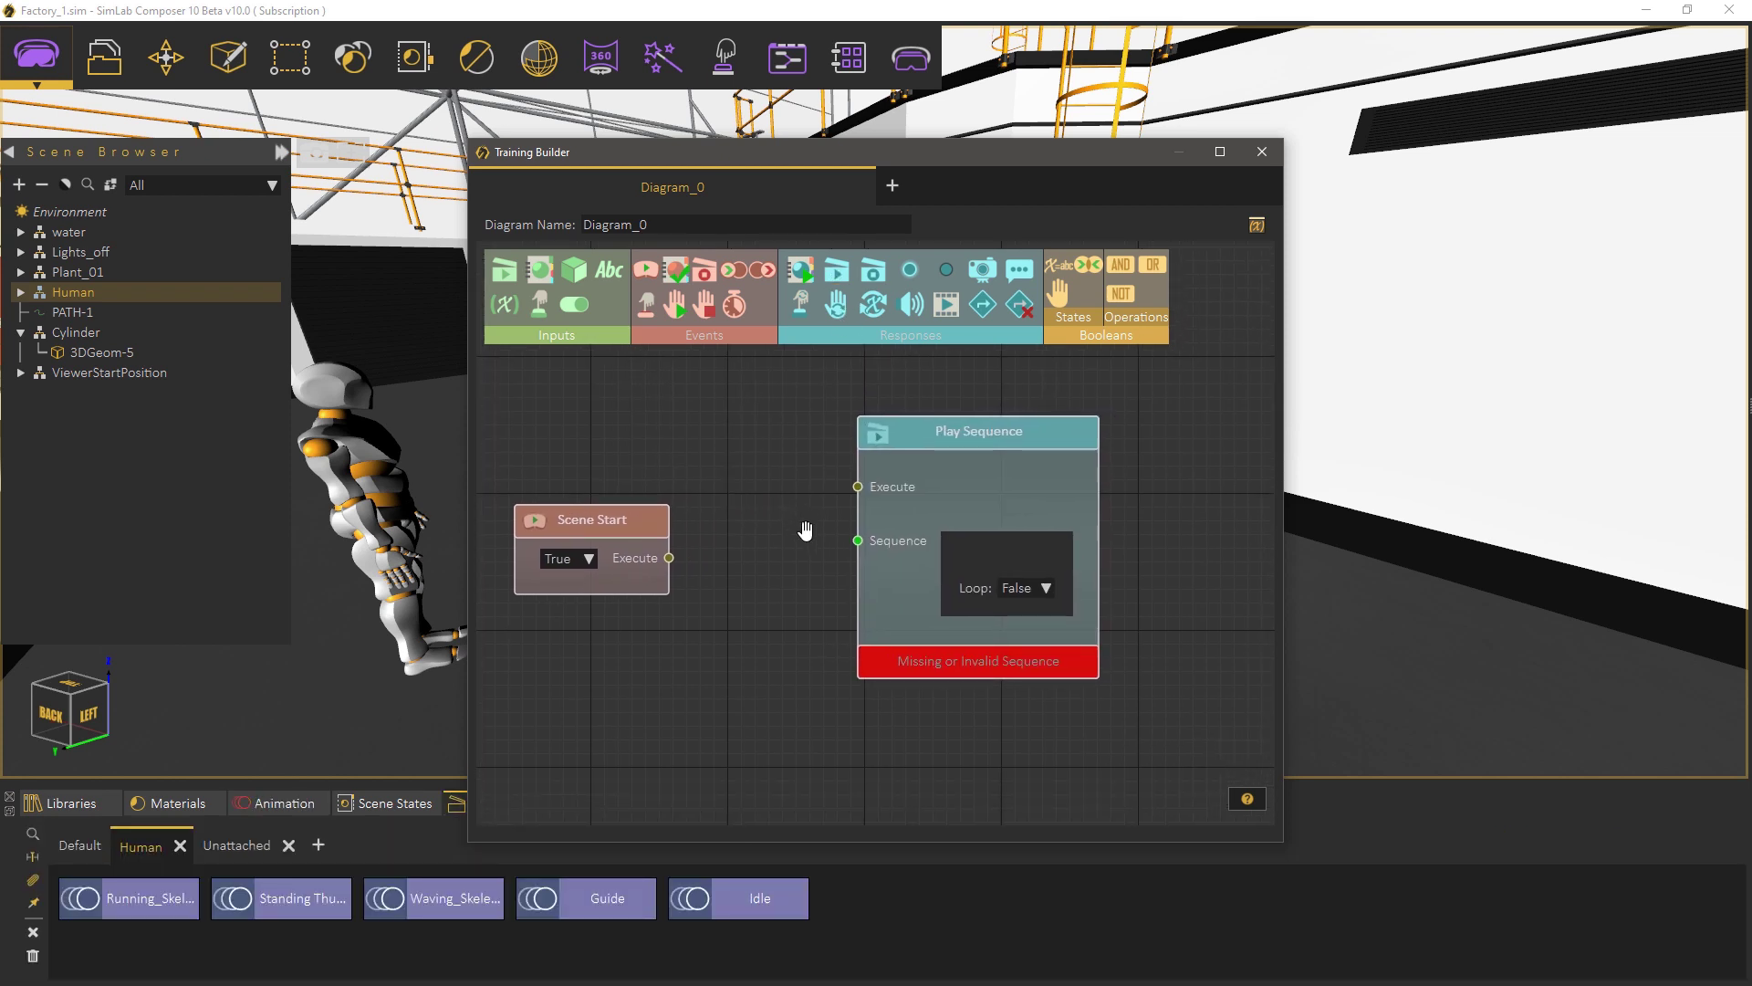
{"action": "left_click", "coordinate": [595, 903]}
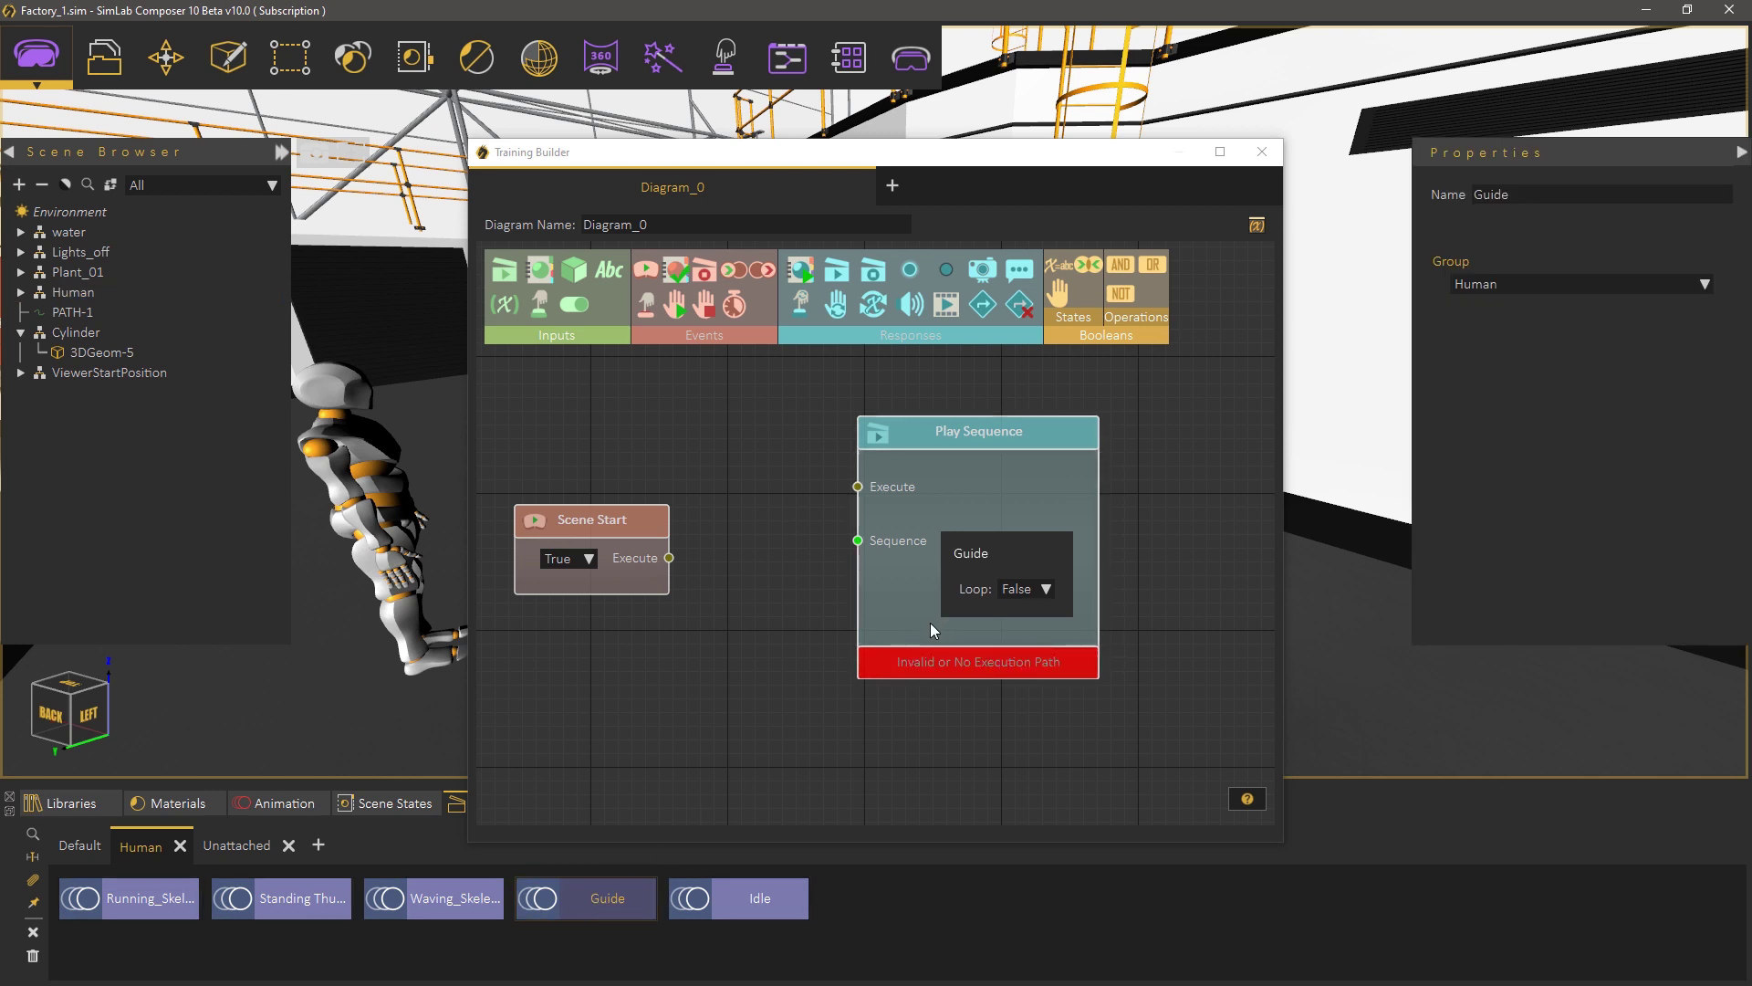
{"action": "left_click_drag", "start_coordinate": [669, 557], "coordinate": [857, 487]}
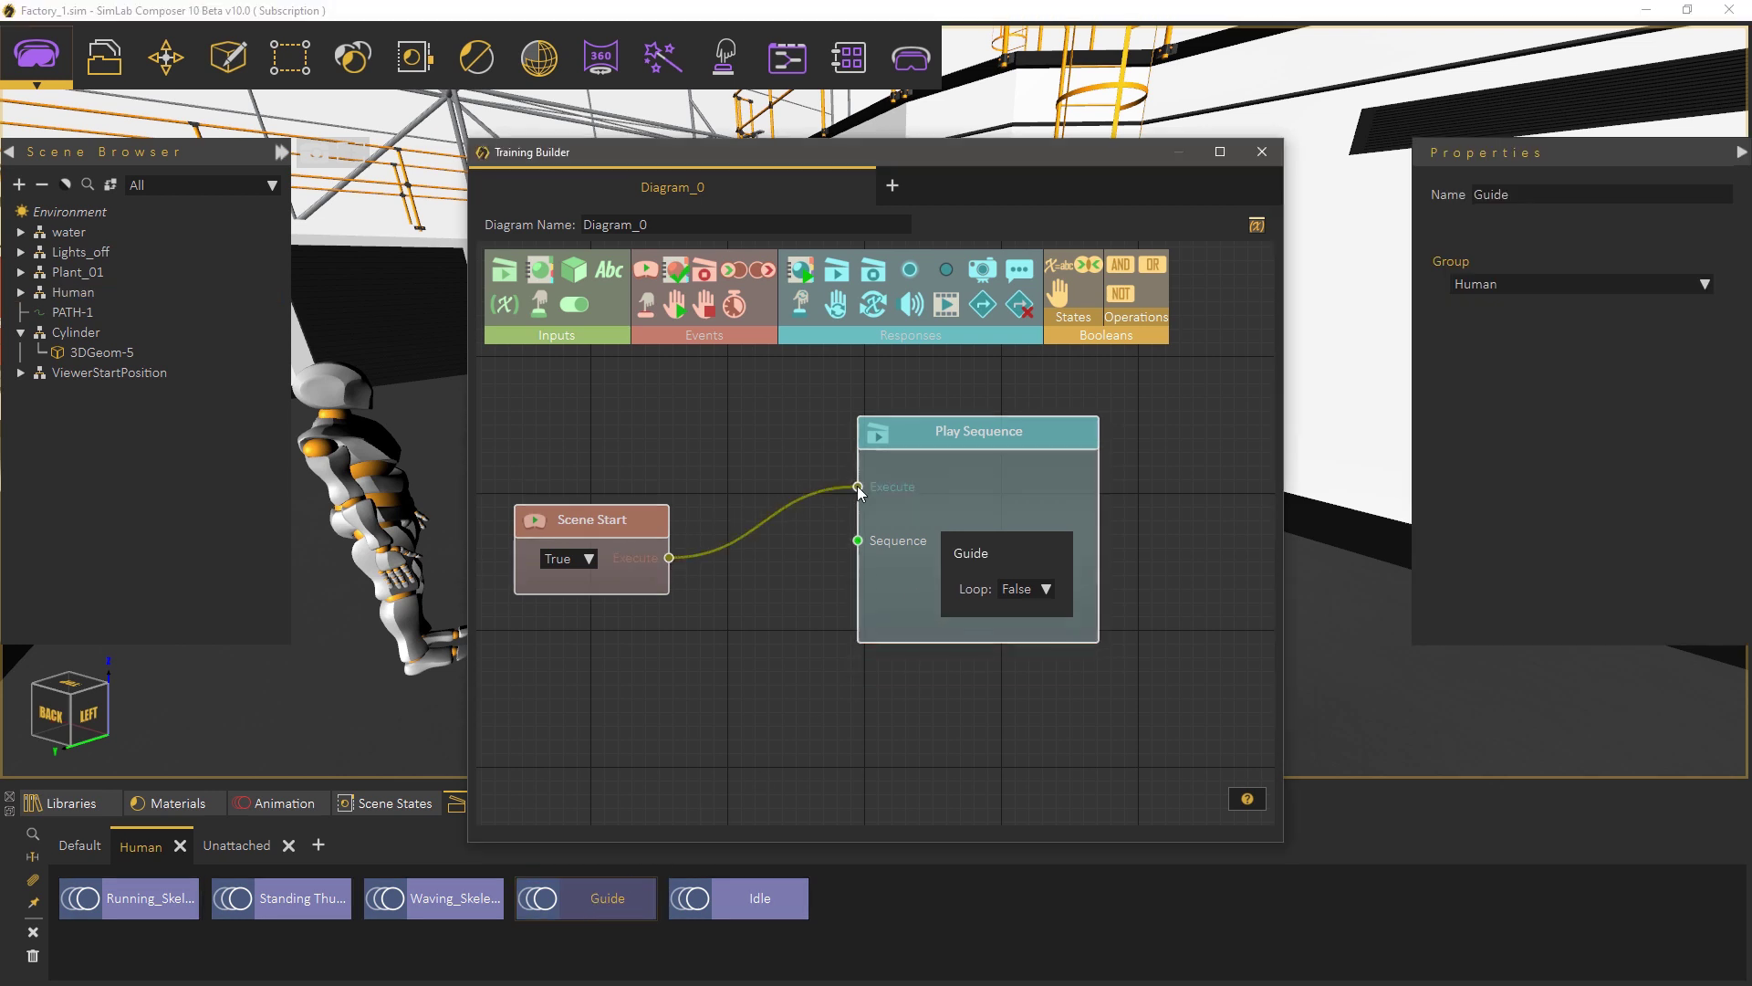
- Add a Node Entered Node event below the Play Sequence node and set its SceneNode A to ViewerStartPosition
{"action": "left_click_drag", "start_coordinate": [997, 670], "coordinate": [922, 676]}
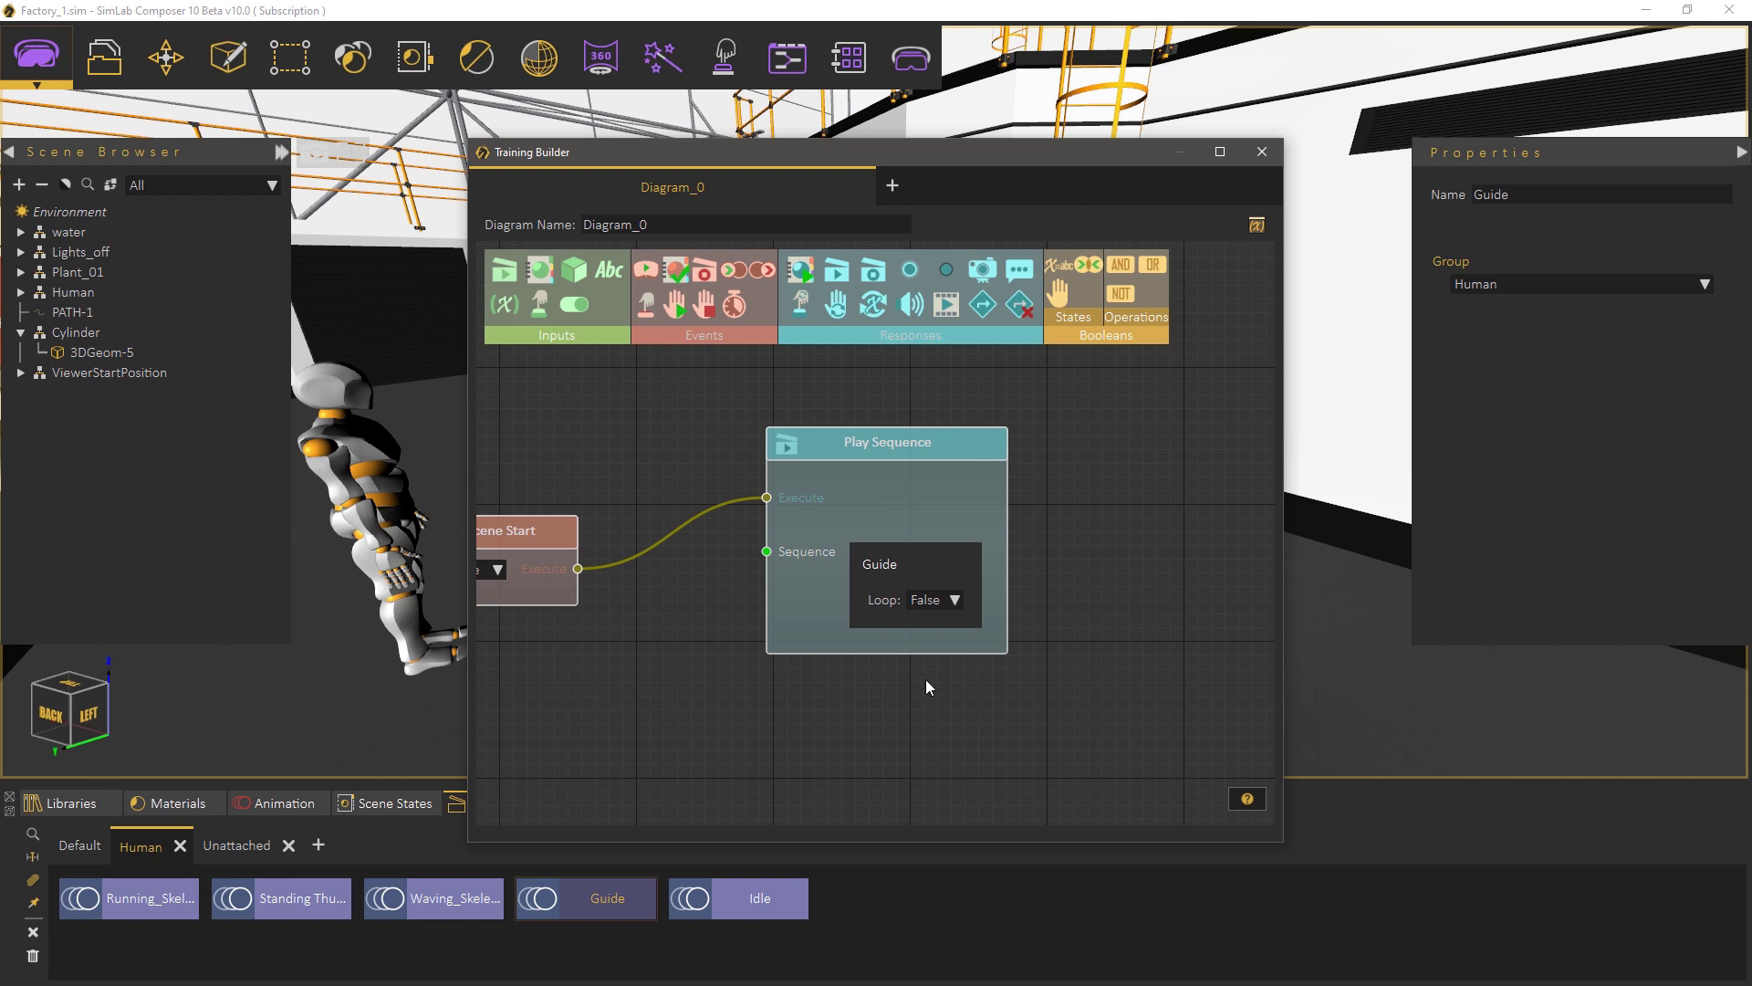
{"action": "scroll", "coordinate": [925, 679], "scroll_direction": "down", "scroll_amount": 1}
{"action": "left_click_drag", "start_coordinate": [987, 687], "coordinate": [972, 620]}
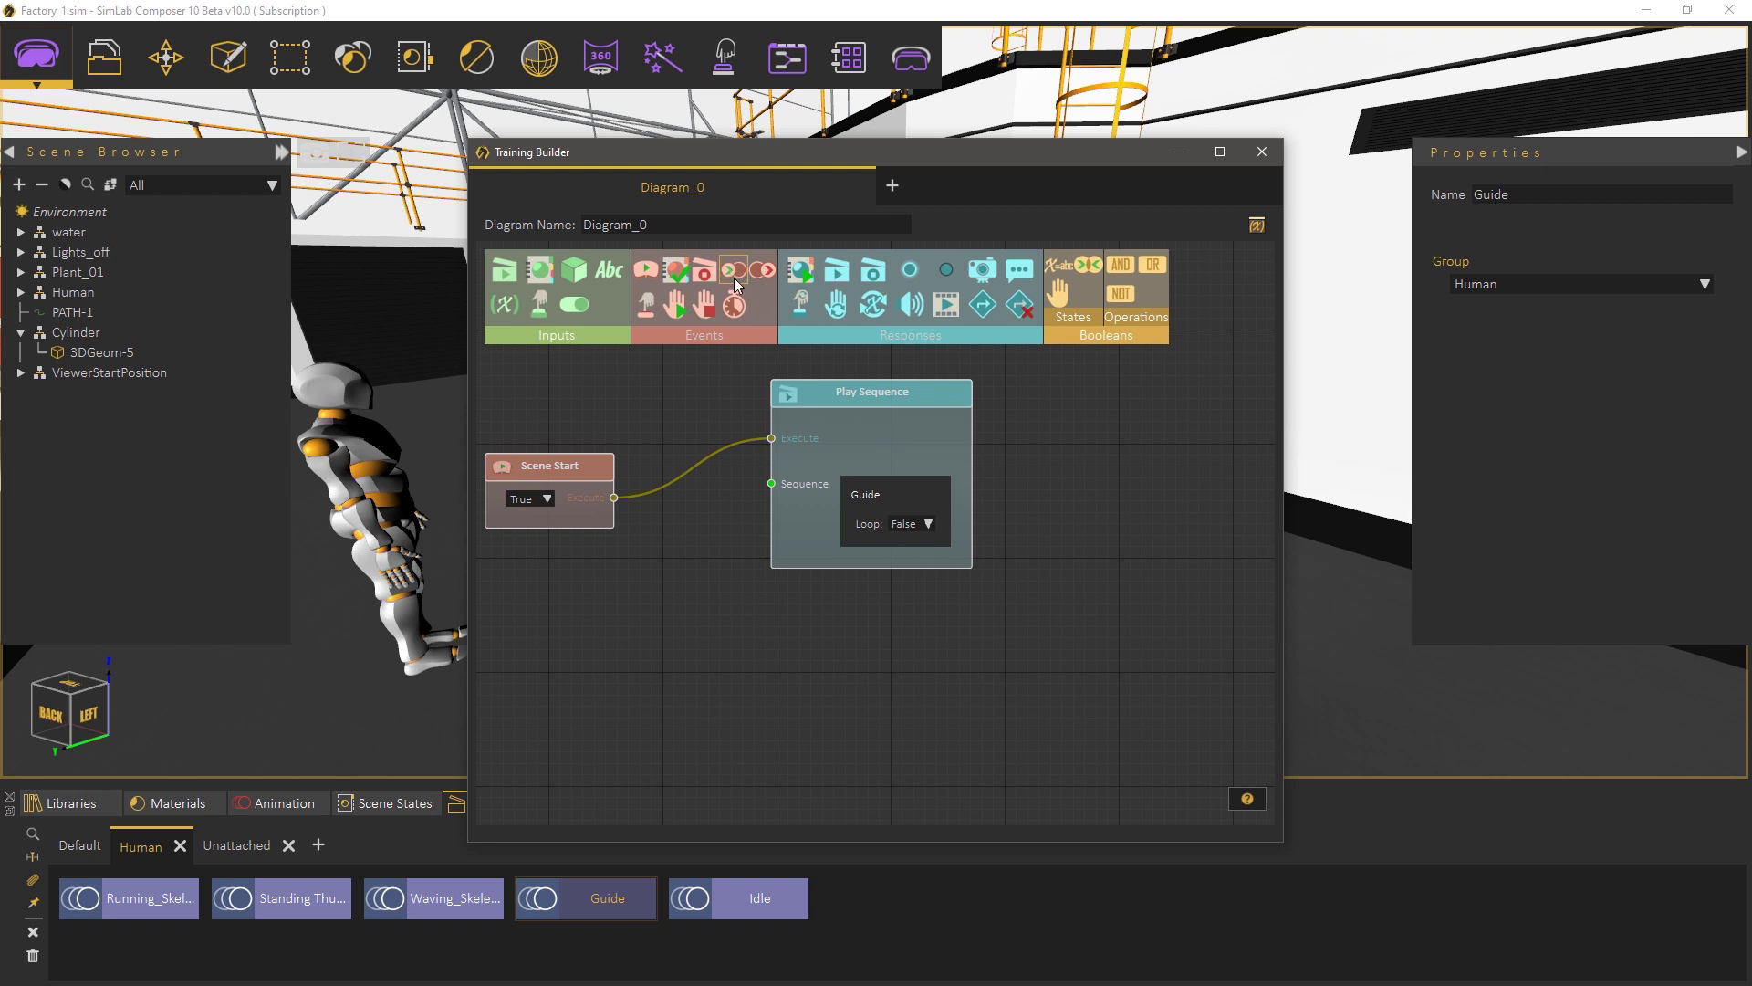
{"action": "left_click_drag", "start_coordinate": [919, 632], "coordinate": [919, 632]}
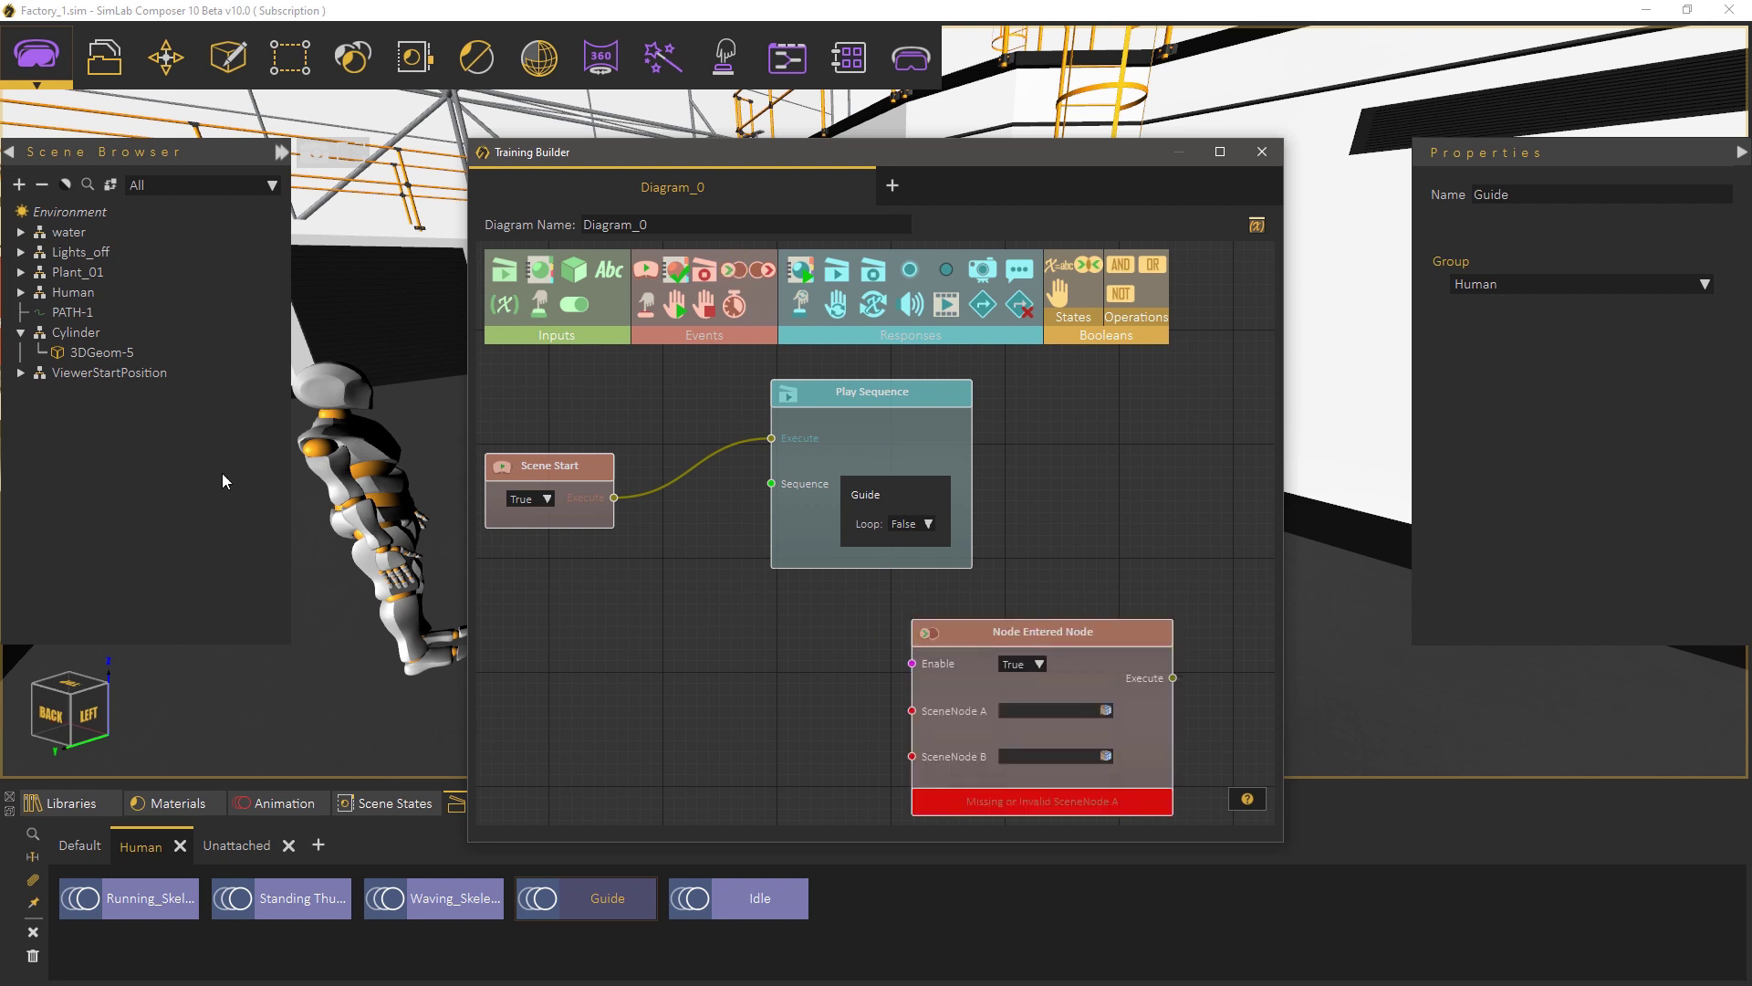
{"action": "left_click", "coordinate": [119, 376]}
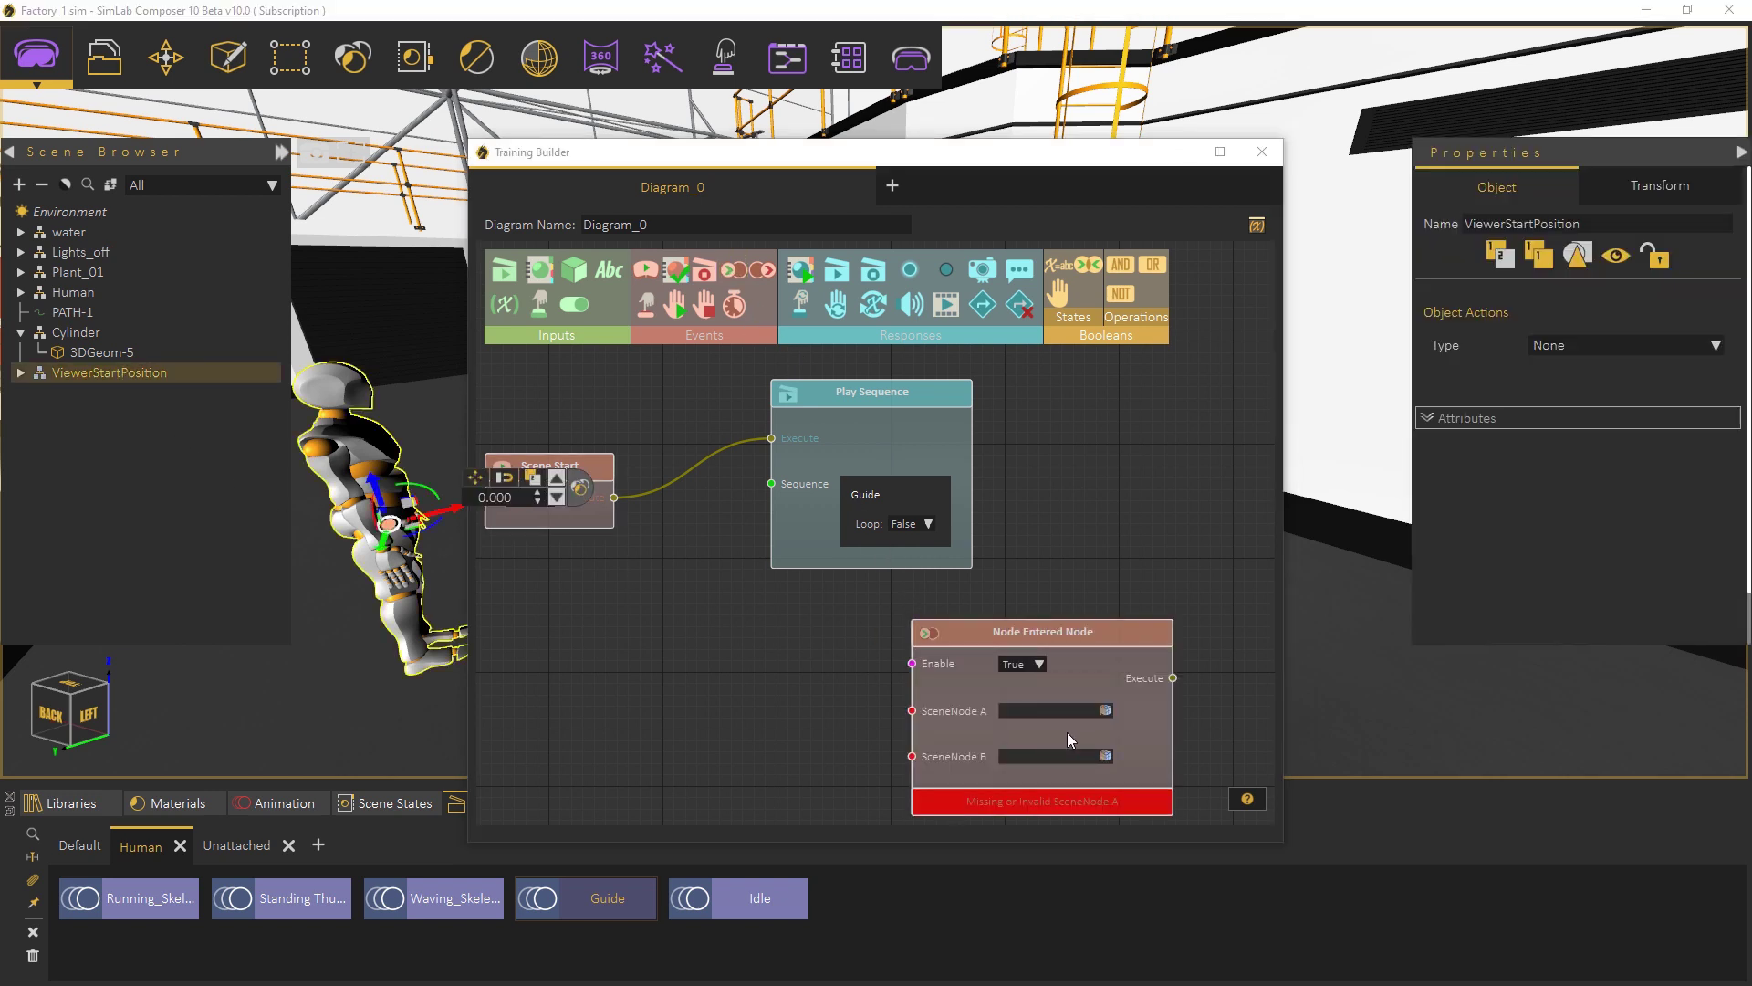
{"action": "left_click", "coordinate": [1106, 711]}
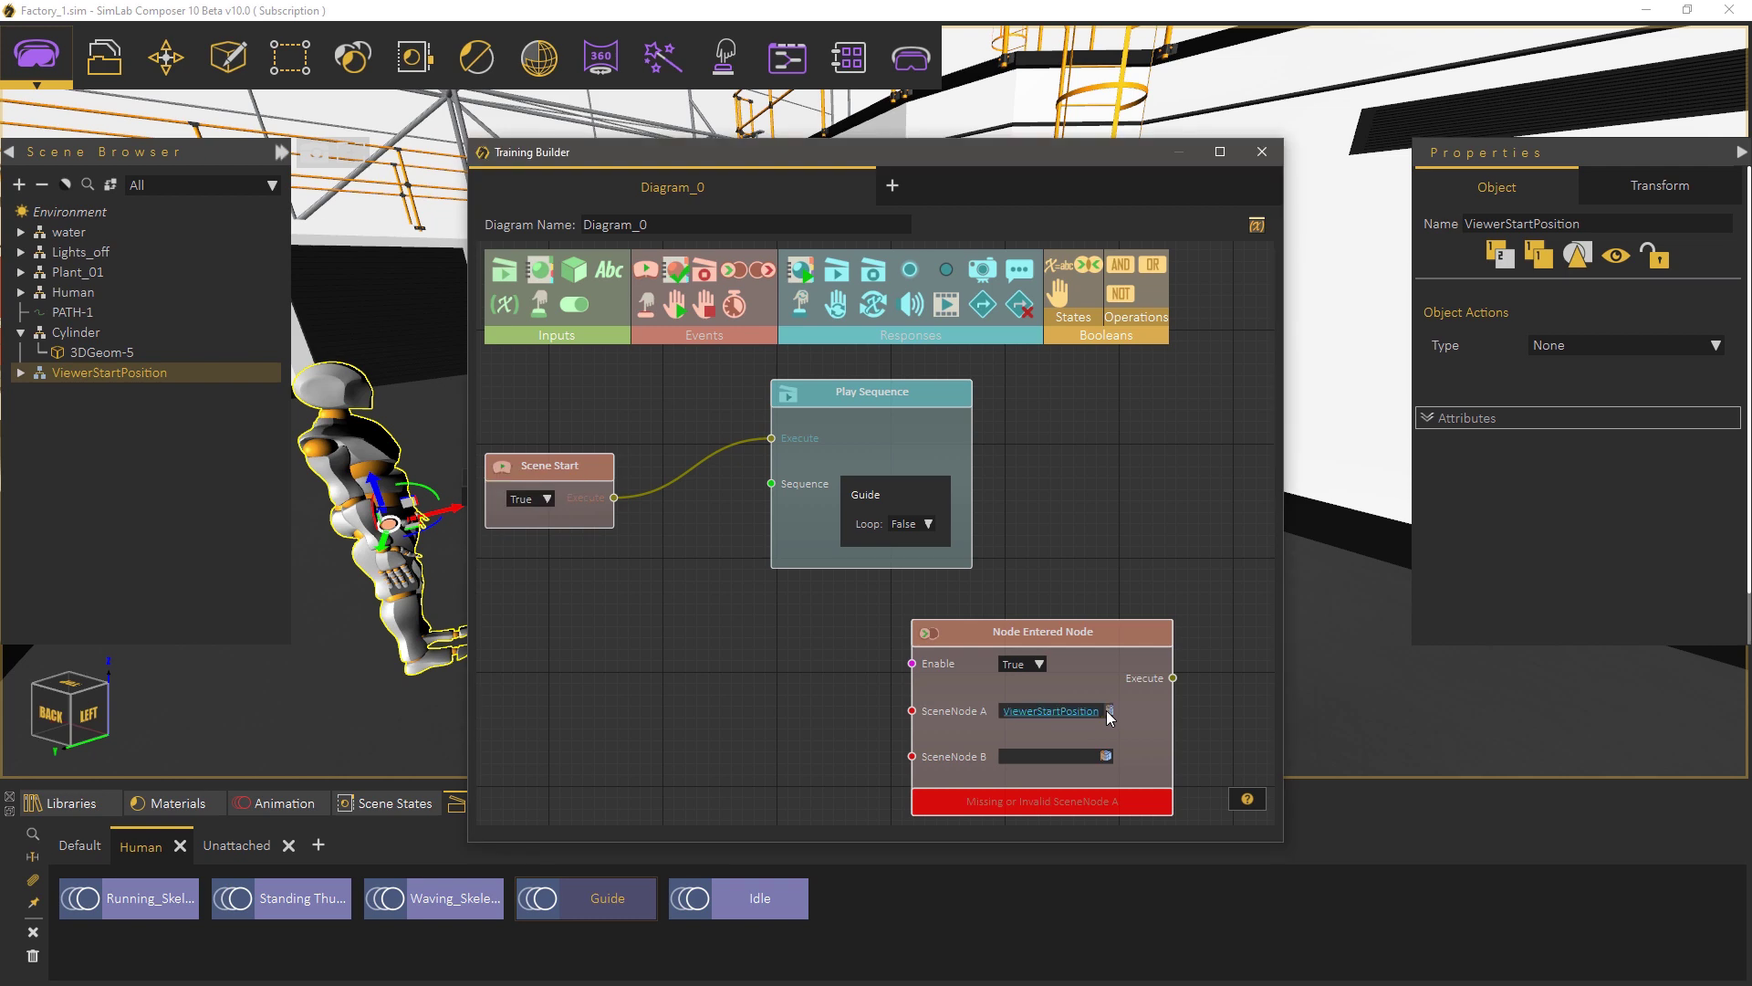
- Set SceneNode B of the Node Entered Node event to the cylinder's geometry, 3DGeom-5
{"action": "left_click", "coordinate": [100, 352]}
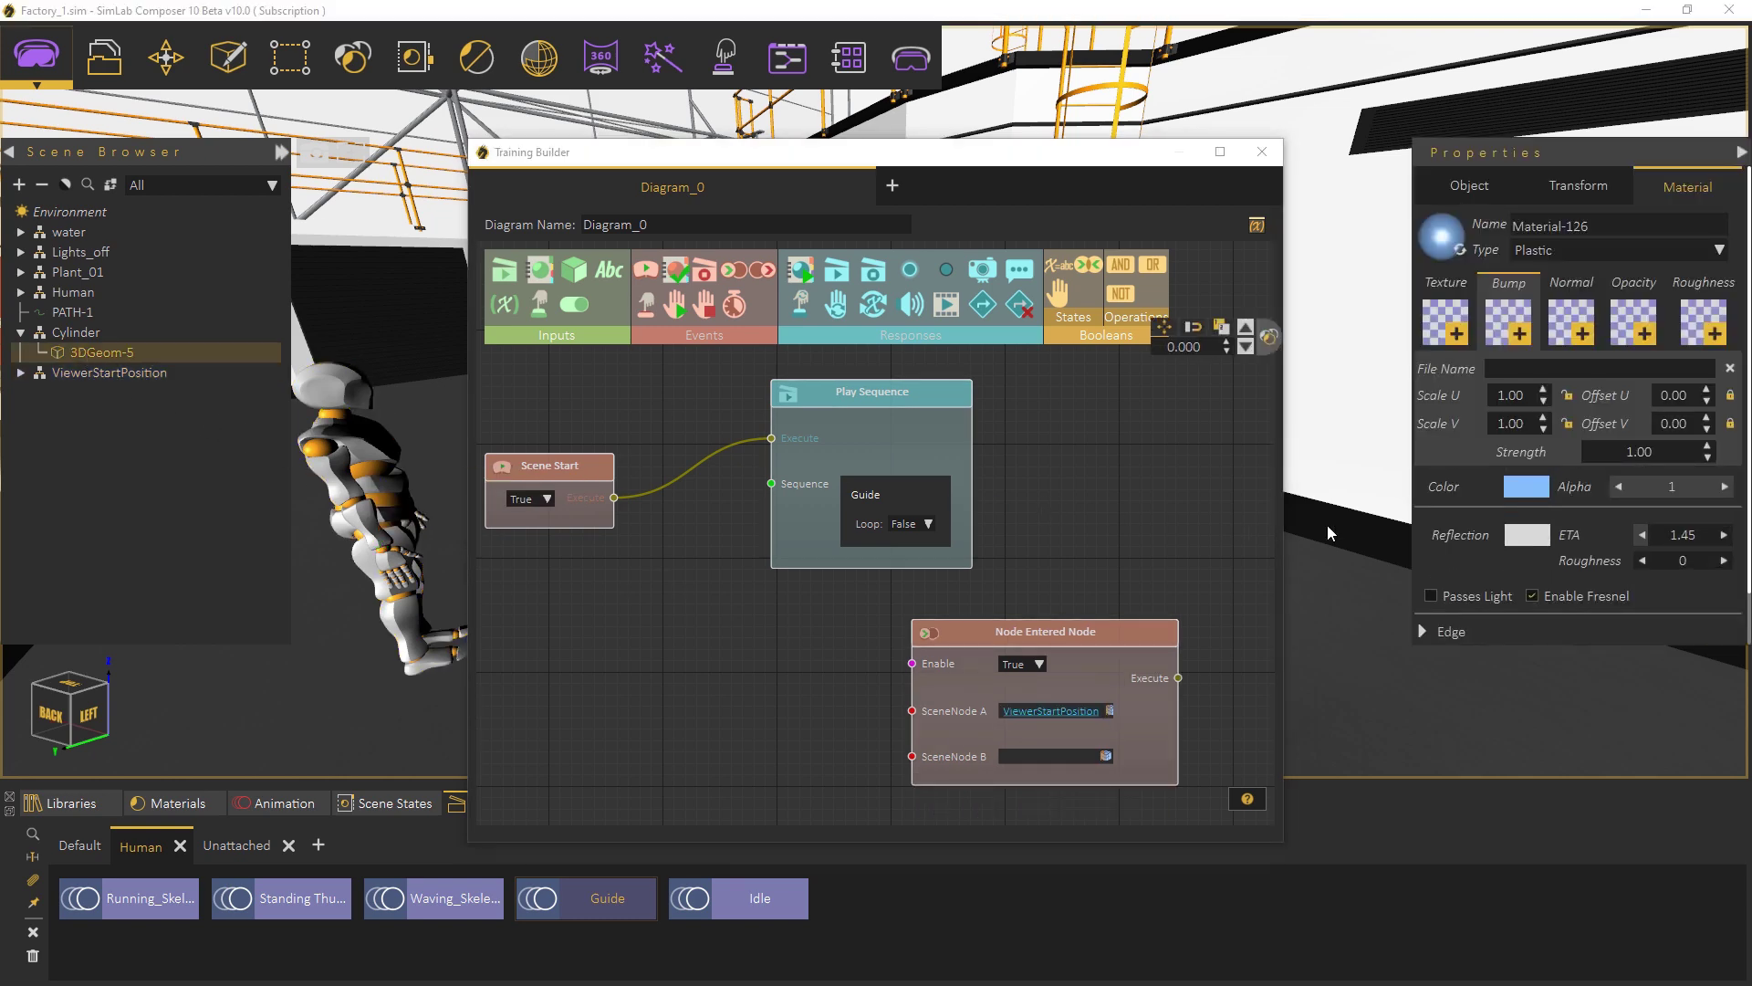
{"action": "scroll", "coordinate": [1311, 526], "scroll_direction": "up", "scroll_amount": 3}
{"action": "left_click_drag", "start_coordinate": [942, 168], "coordinate": [1323, 358]}
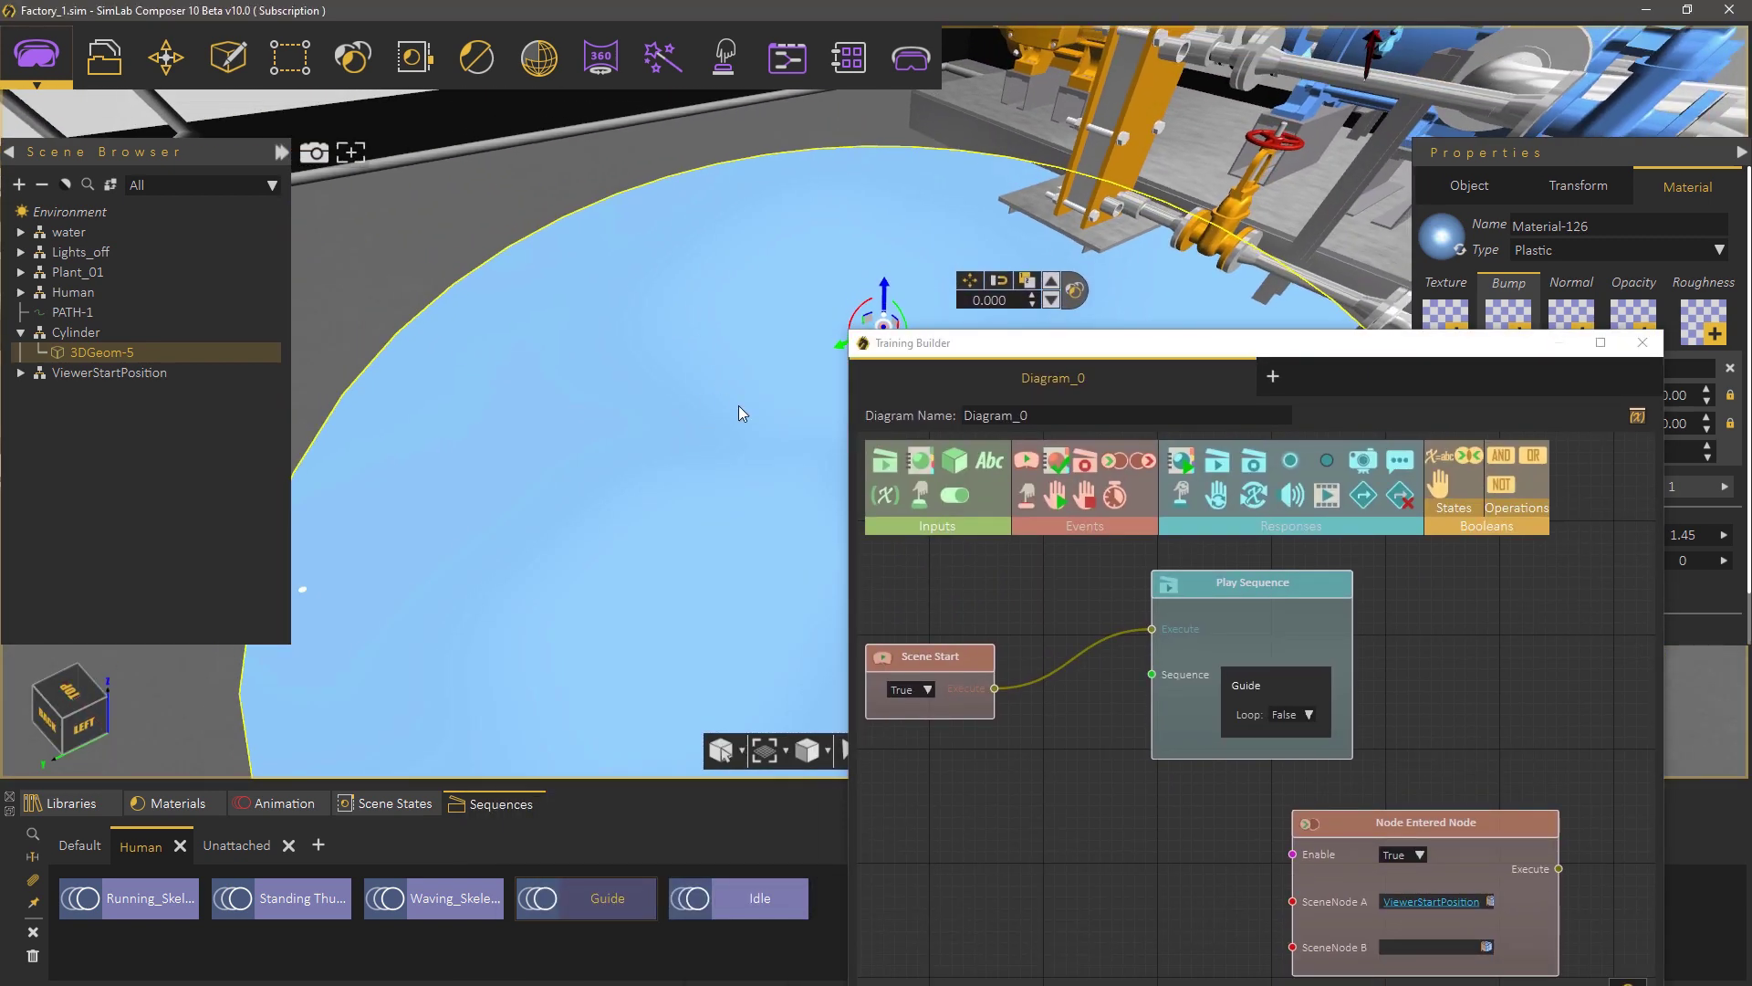
{"action": "left_click_drag", "start_coordinate": [1038, 351], "coordinate": [577, 175]}
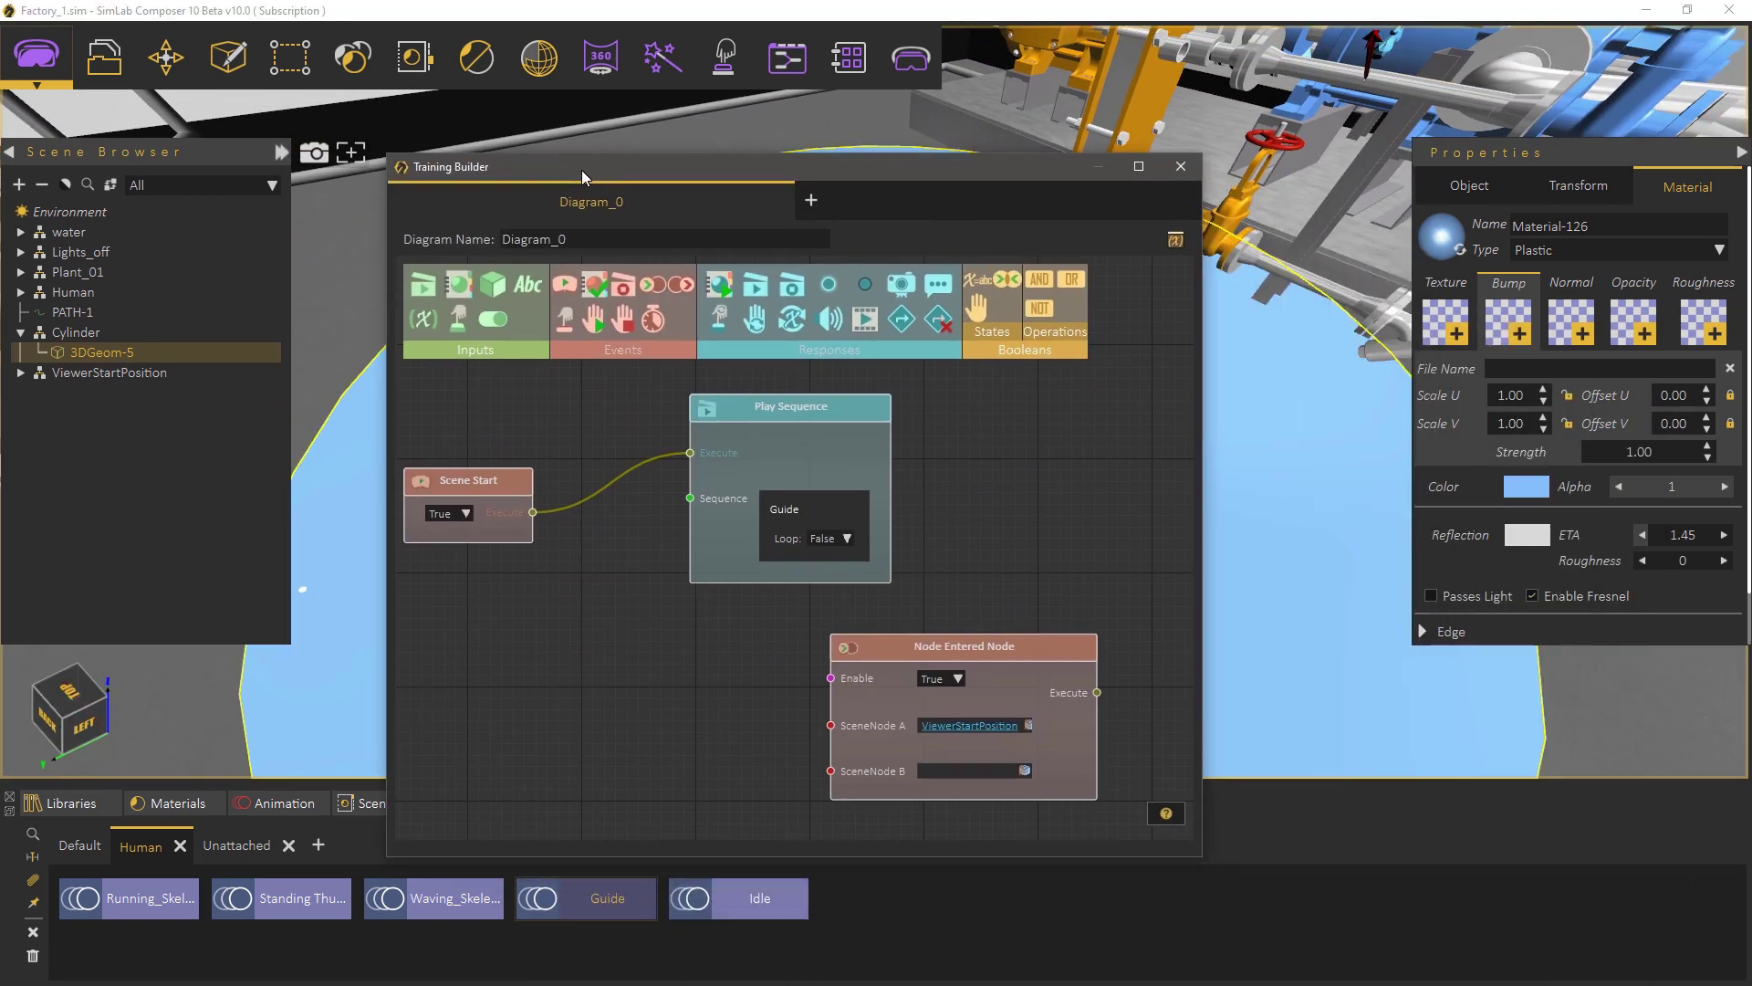
{"action": "left_click", "coordinate": [1028, 769]}
- Add a second Play Sequence response for Standing Thumbs Up_SkeletonRoot_0, execute it from Node Entered Node, and close the Training Builder
{"action": "left_click_drag", "start_coordinate": [892, 563], "coordinate": [712, 523]}
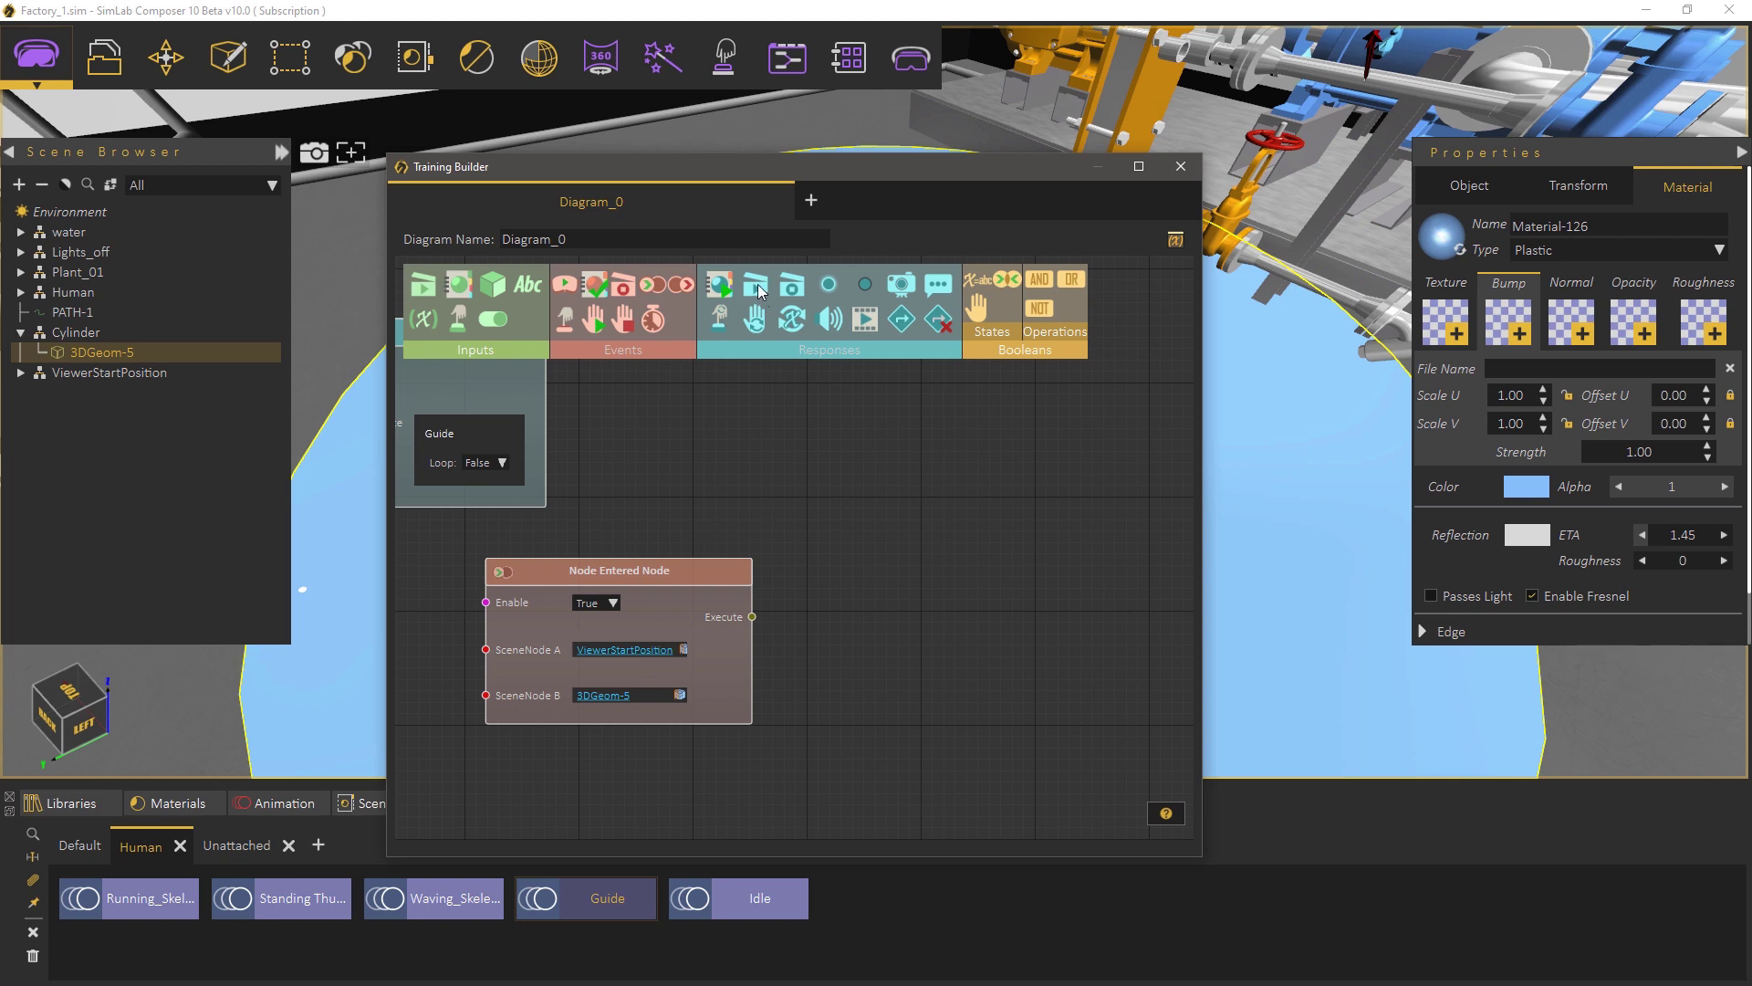
{"action": "left_click_drag", "start_coordinate": [873, 515], "coordinate": [889, 563]}
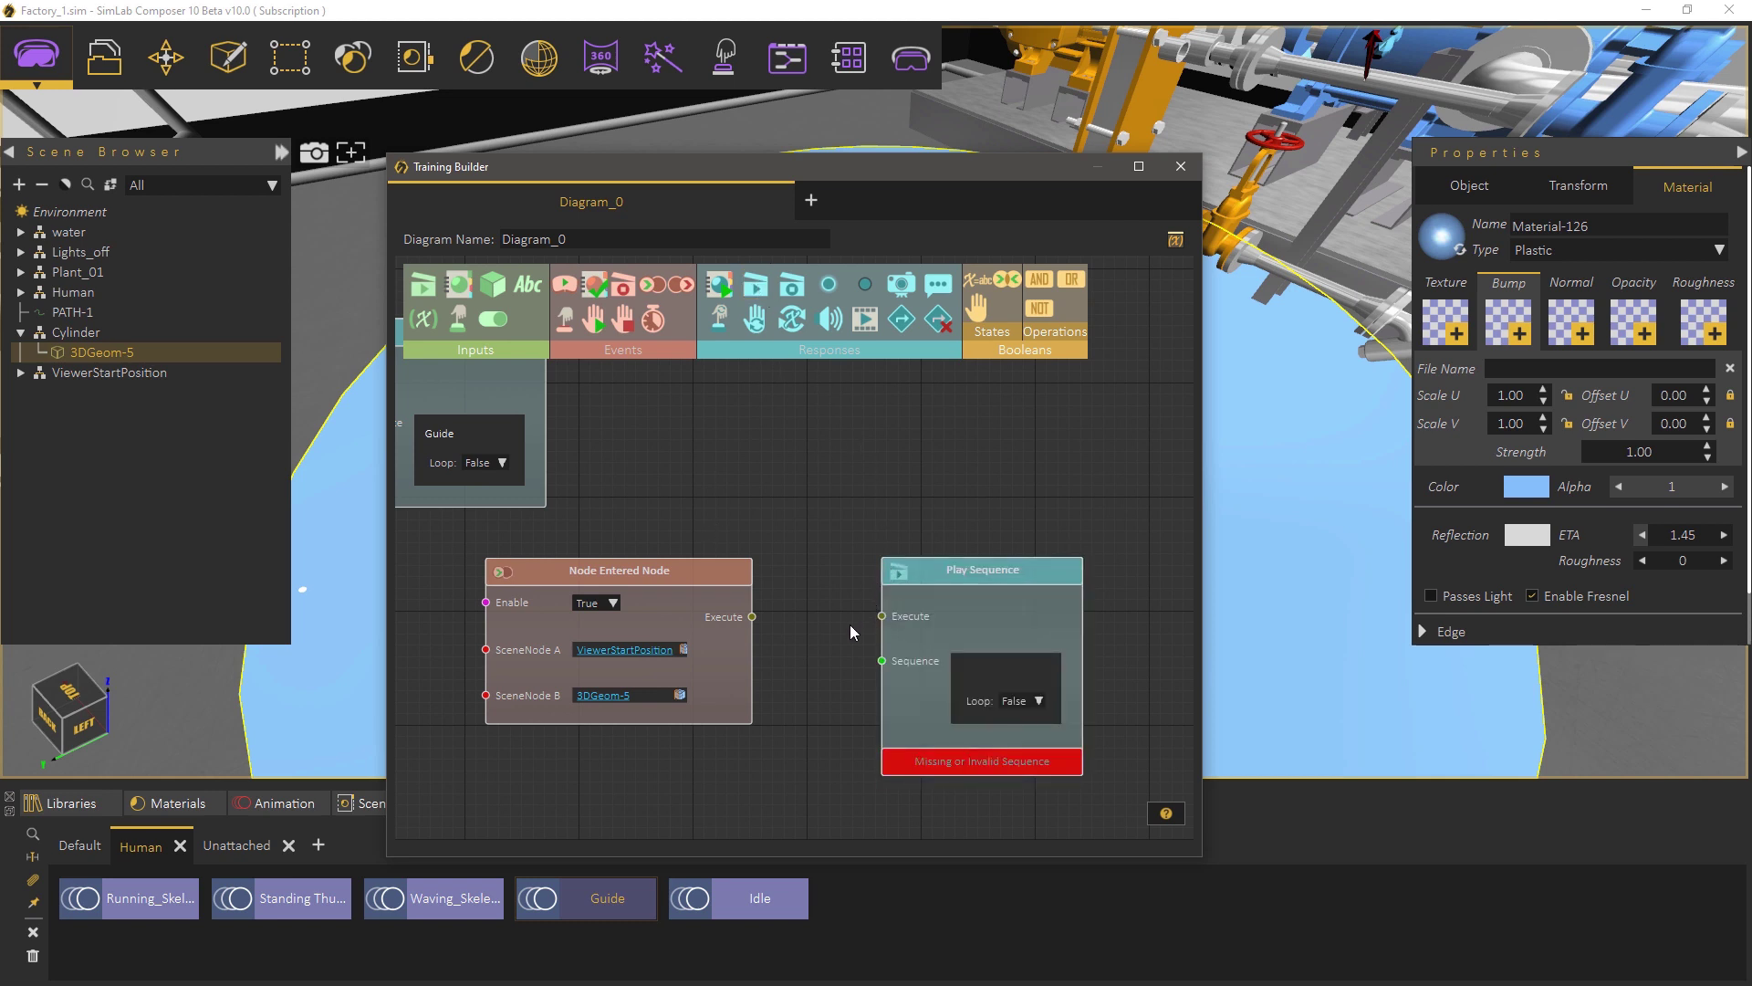
{"action": "left_click", "coordinate": [315, 908]}
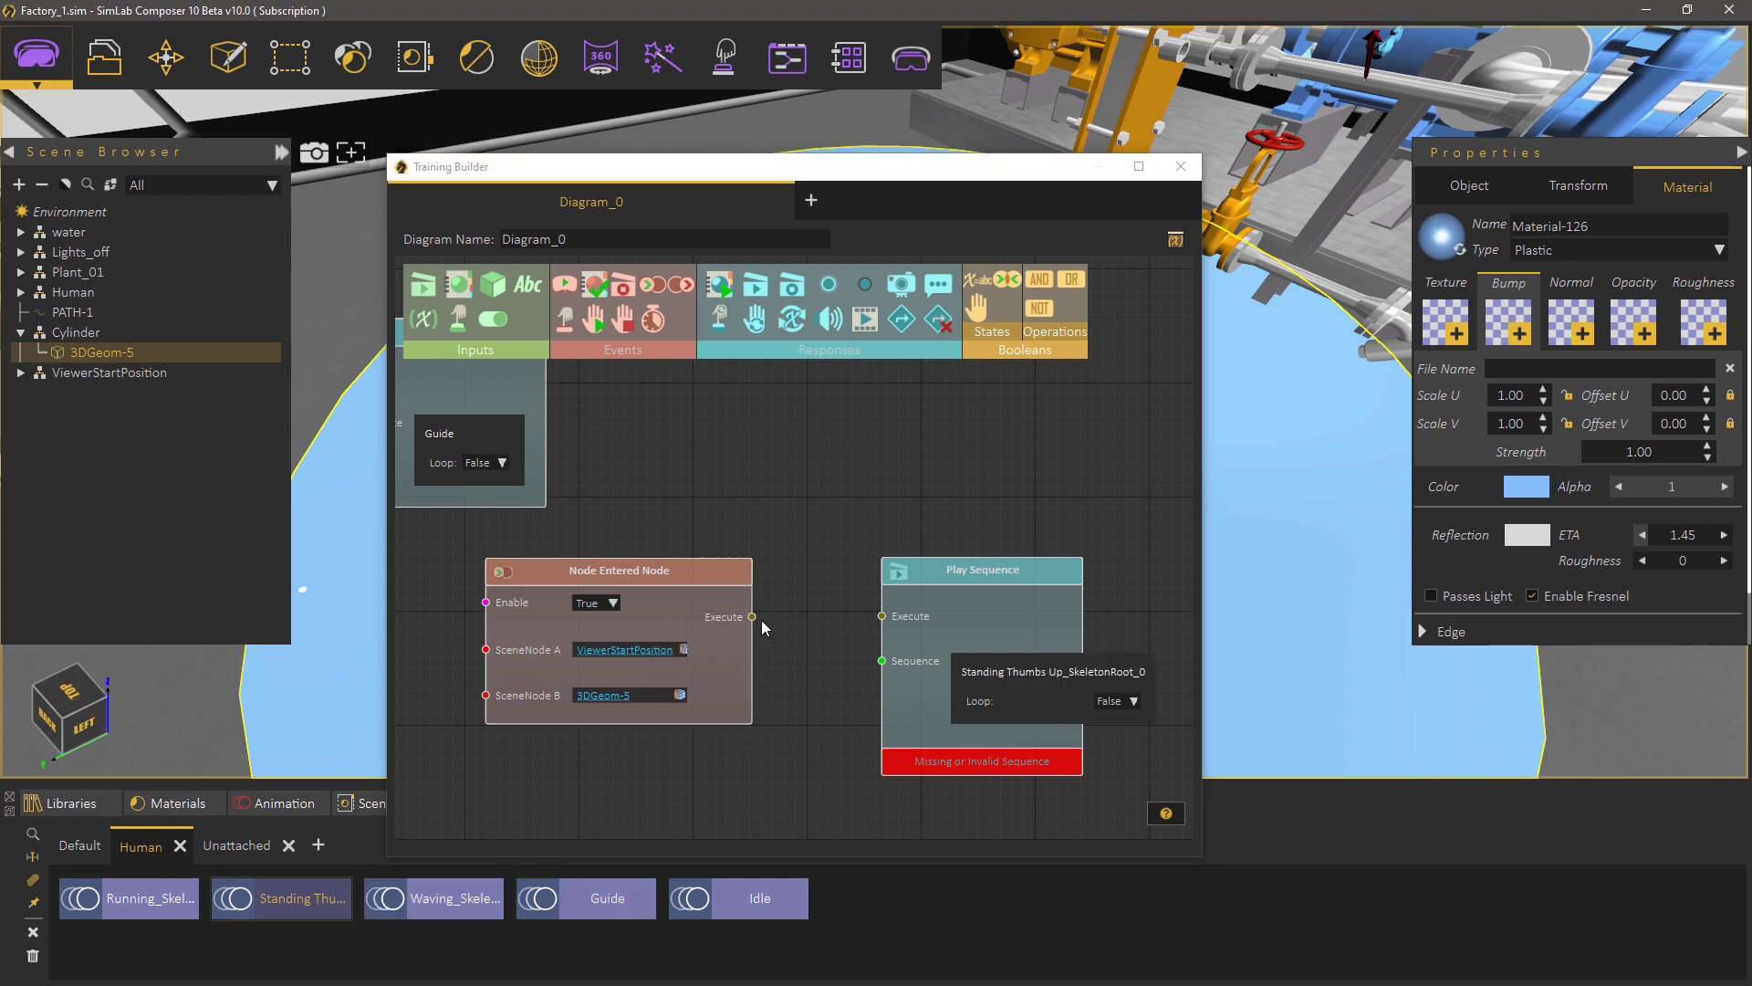
{"action": "left_click_drag", "start_coordinate": [751, 617], "coordinate": [753, 616]}
{"action": "left_click_drag", "start_coordinate": [865, 616], "coordinate": [881, 616]}
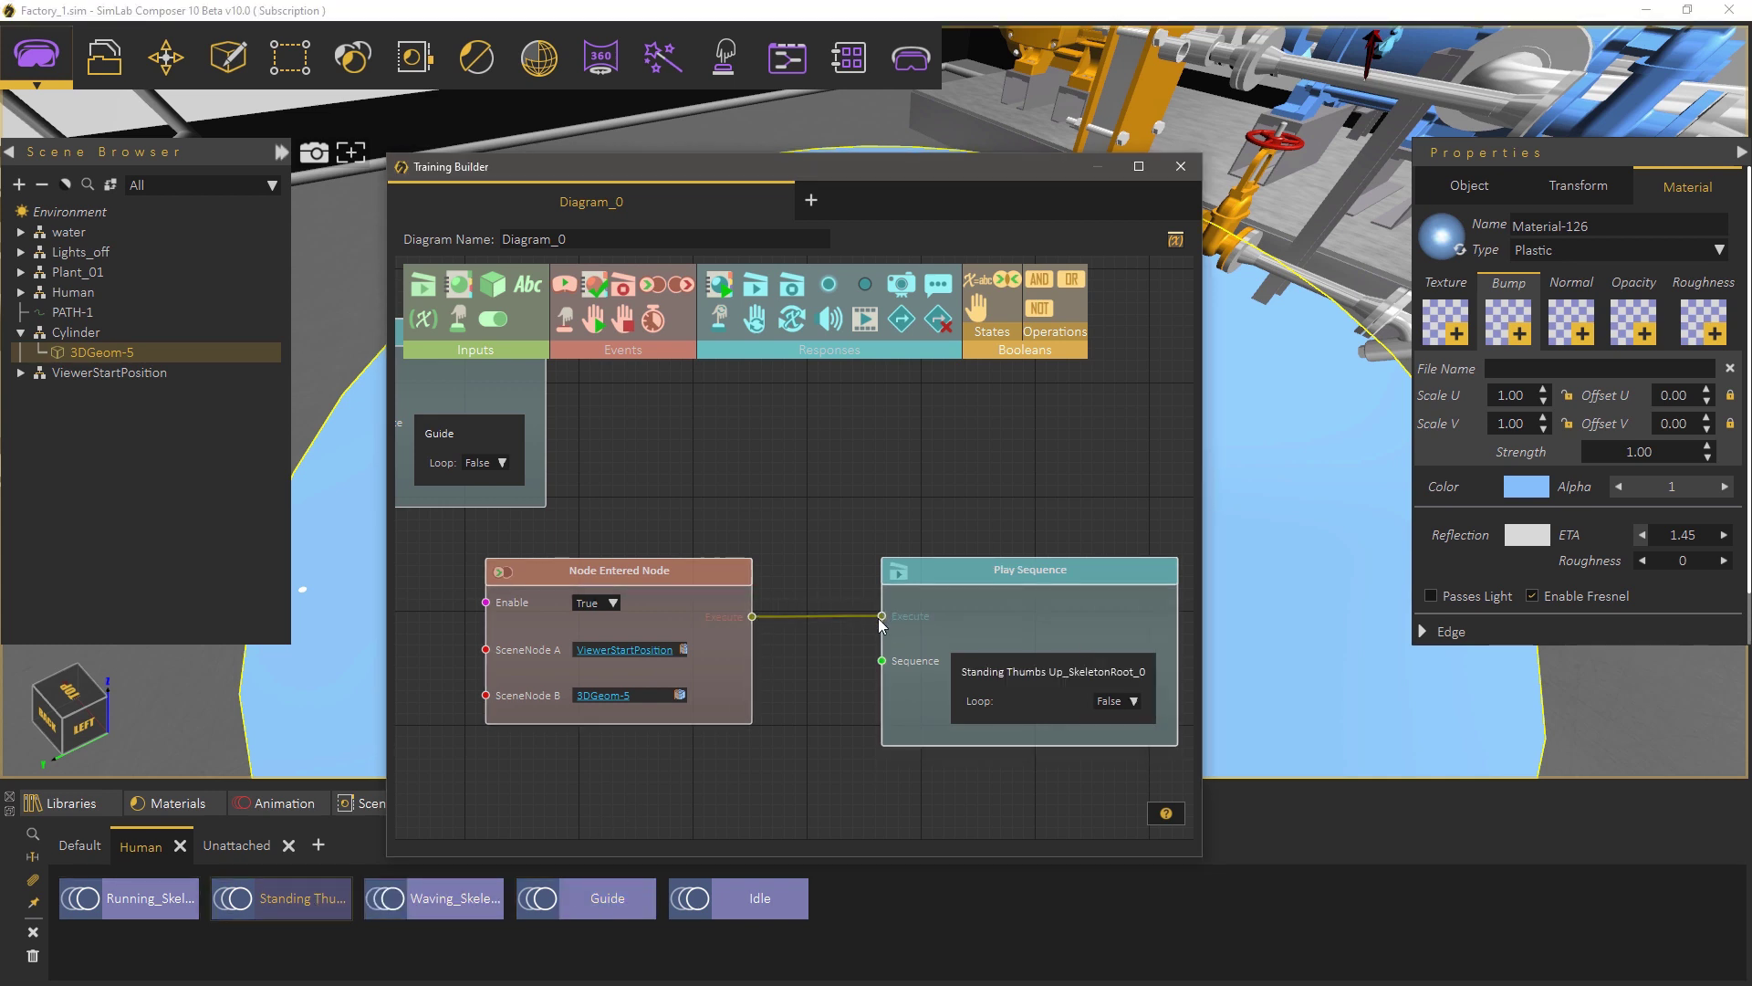
{"action": "middle_click_drag", "start_coordinate": [815, 534], "coordinate": [1095, 605]}
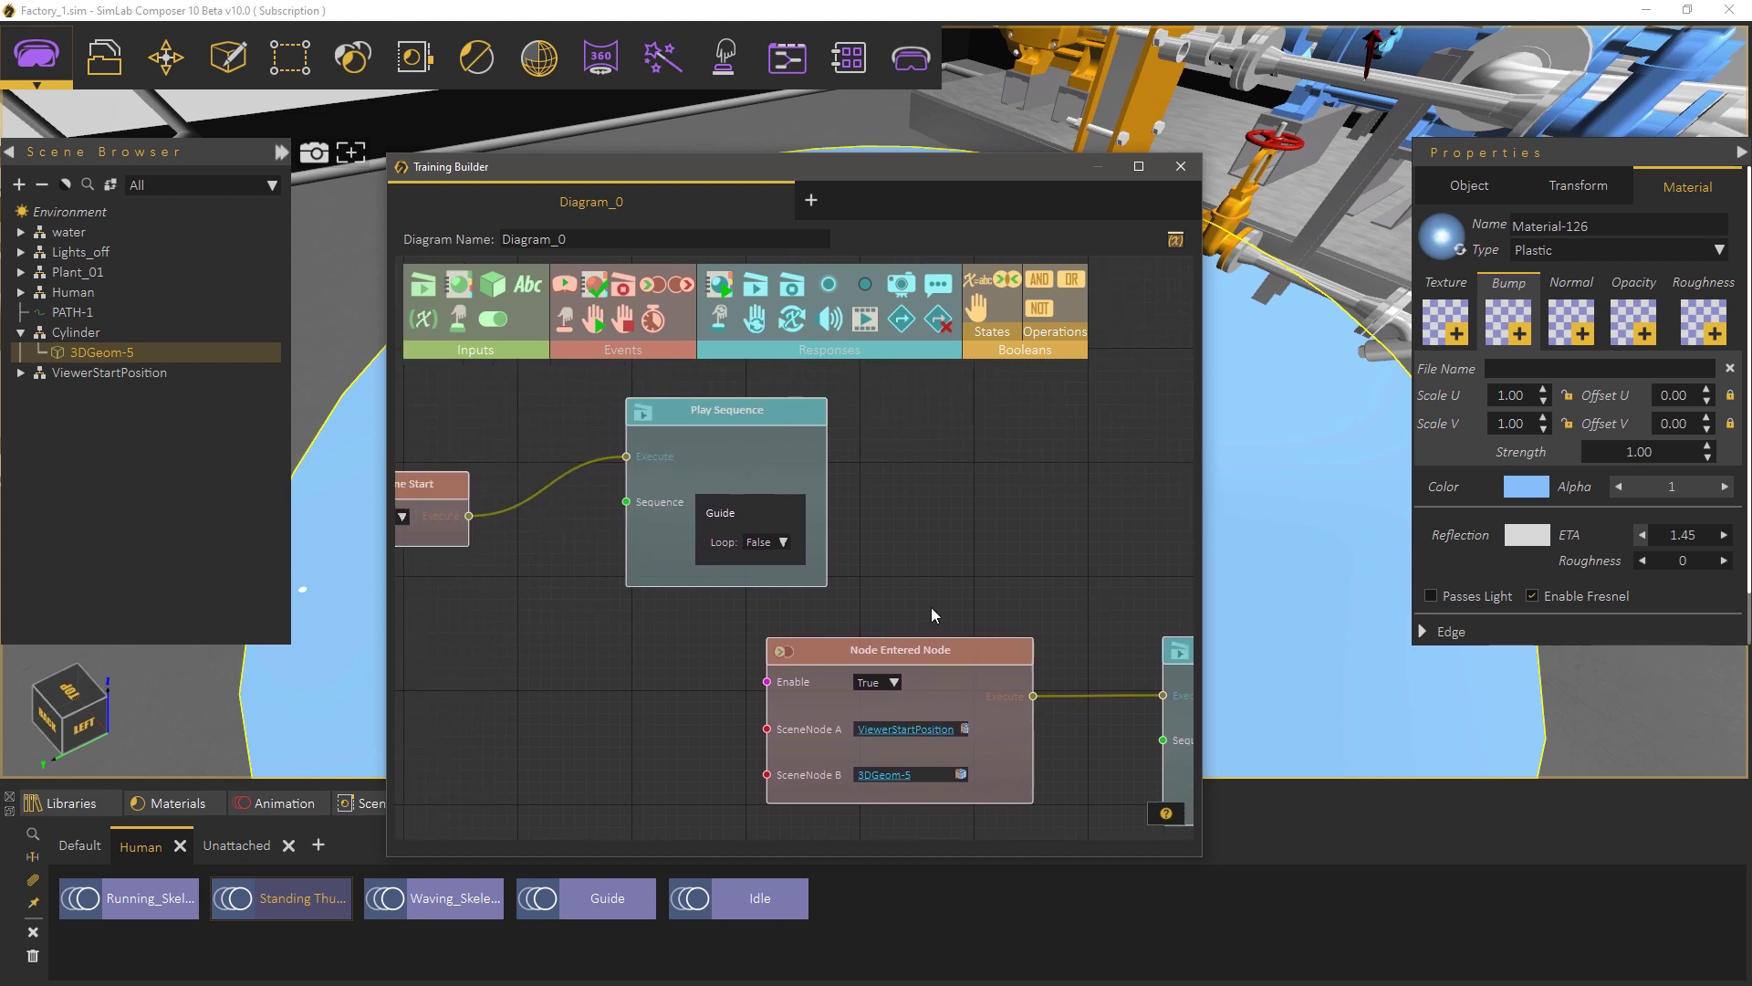
{"action": "left_click", "coordinate": [1187, 174]}
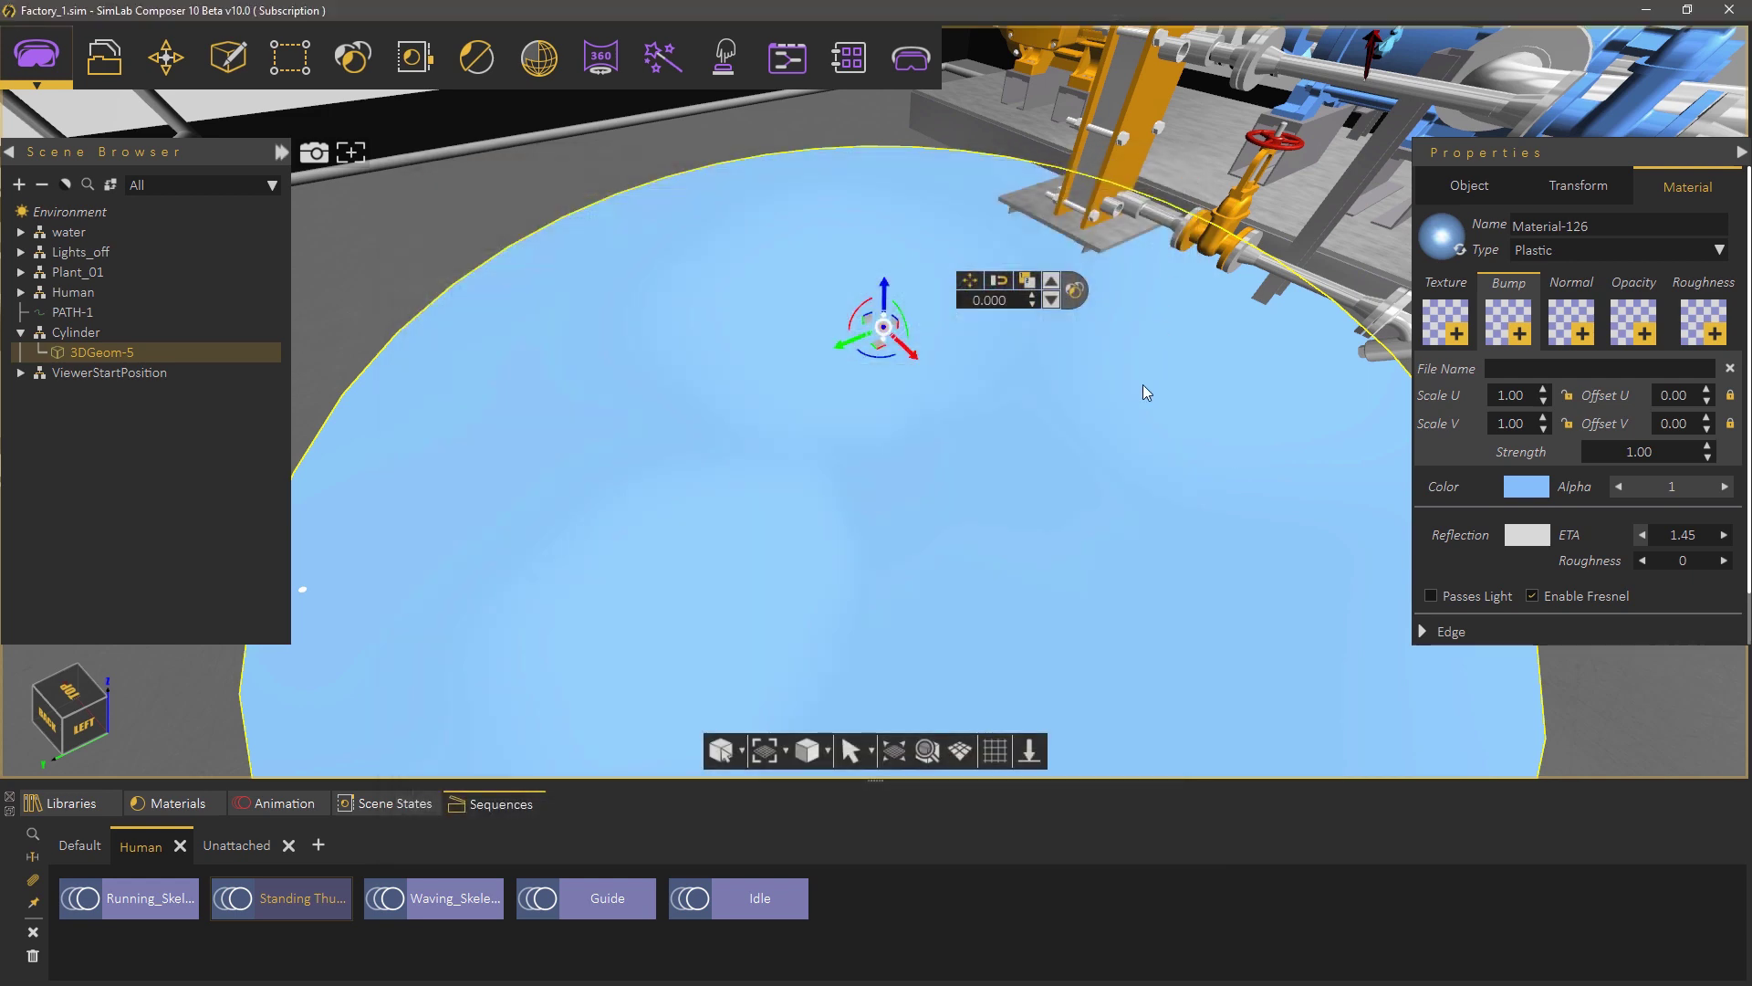
- Make the trigger cylinder fully transparent by setting its material Alpha to 0
{"action": "middle_click_drag", "start_coordinate": [1143, 385], "coordinate": [880, 498]}
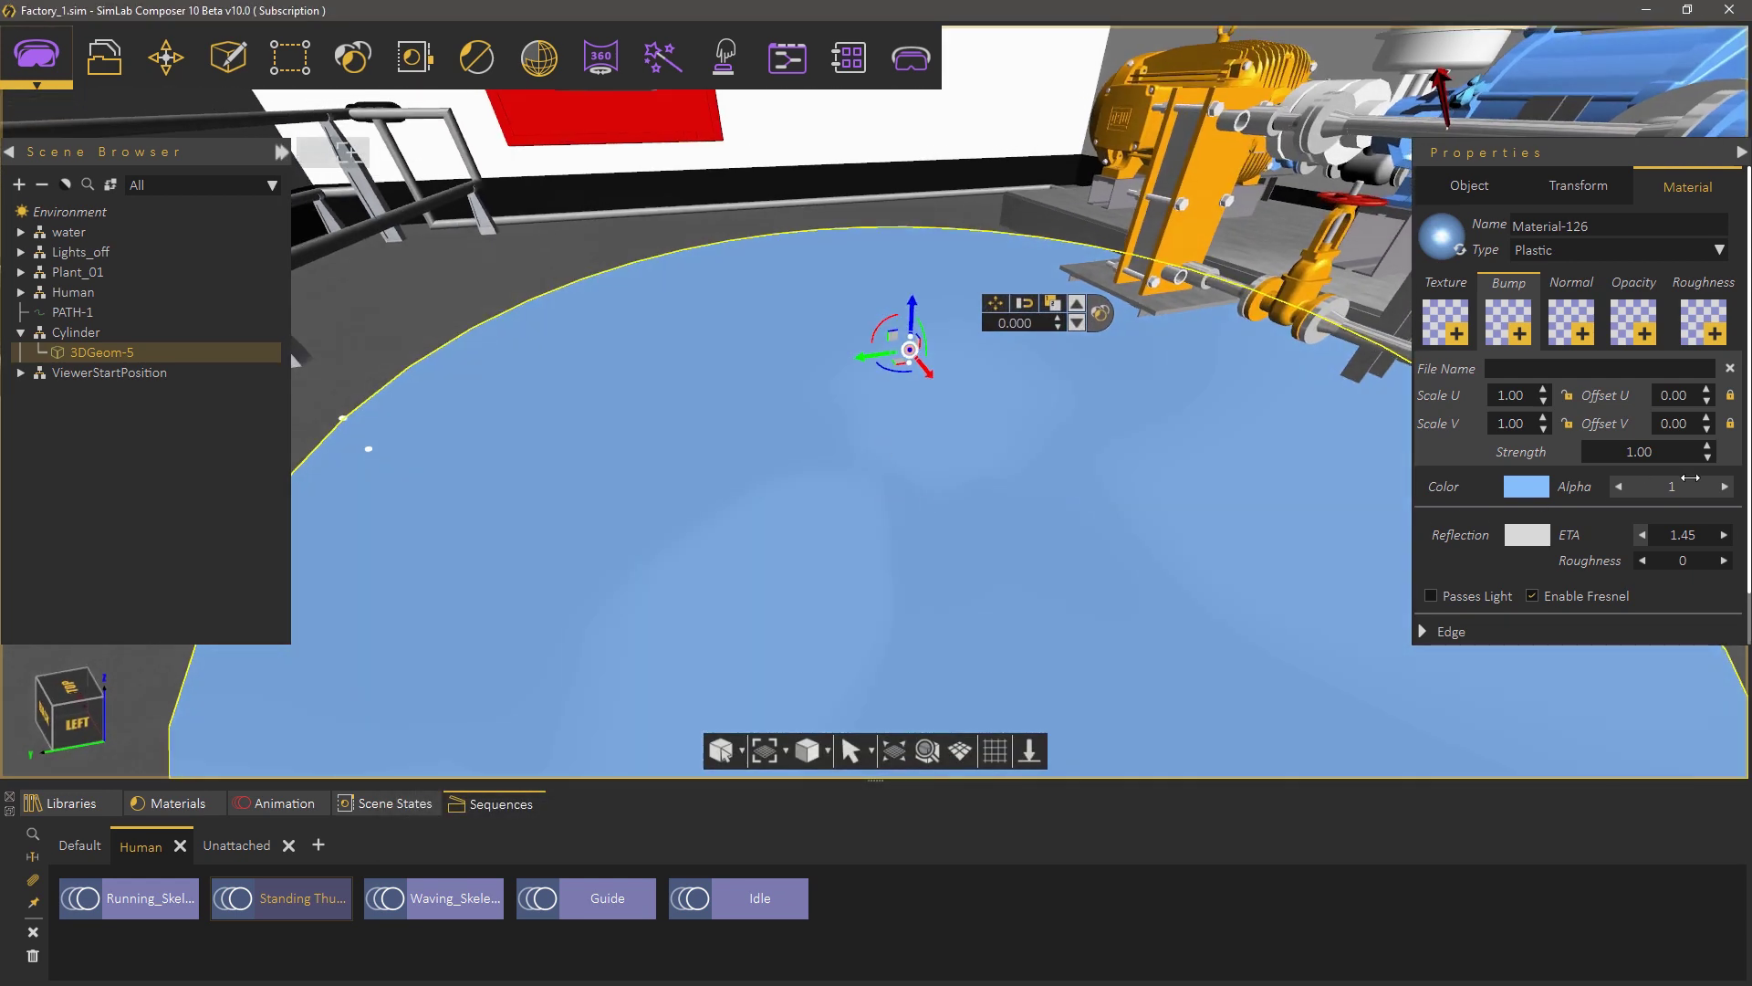
{"action": "left_click_drag", "start_coordinate": [1690, 478], "coordinate": [1598, 481]}
{"action": "scroll", "coordinate": [1013, 566], "scroll_direction": "down", "scroll_amount": 4}
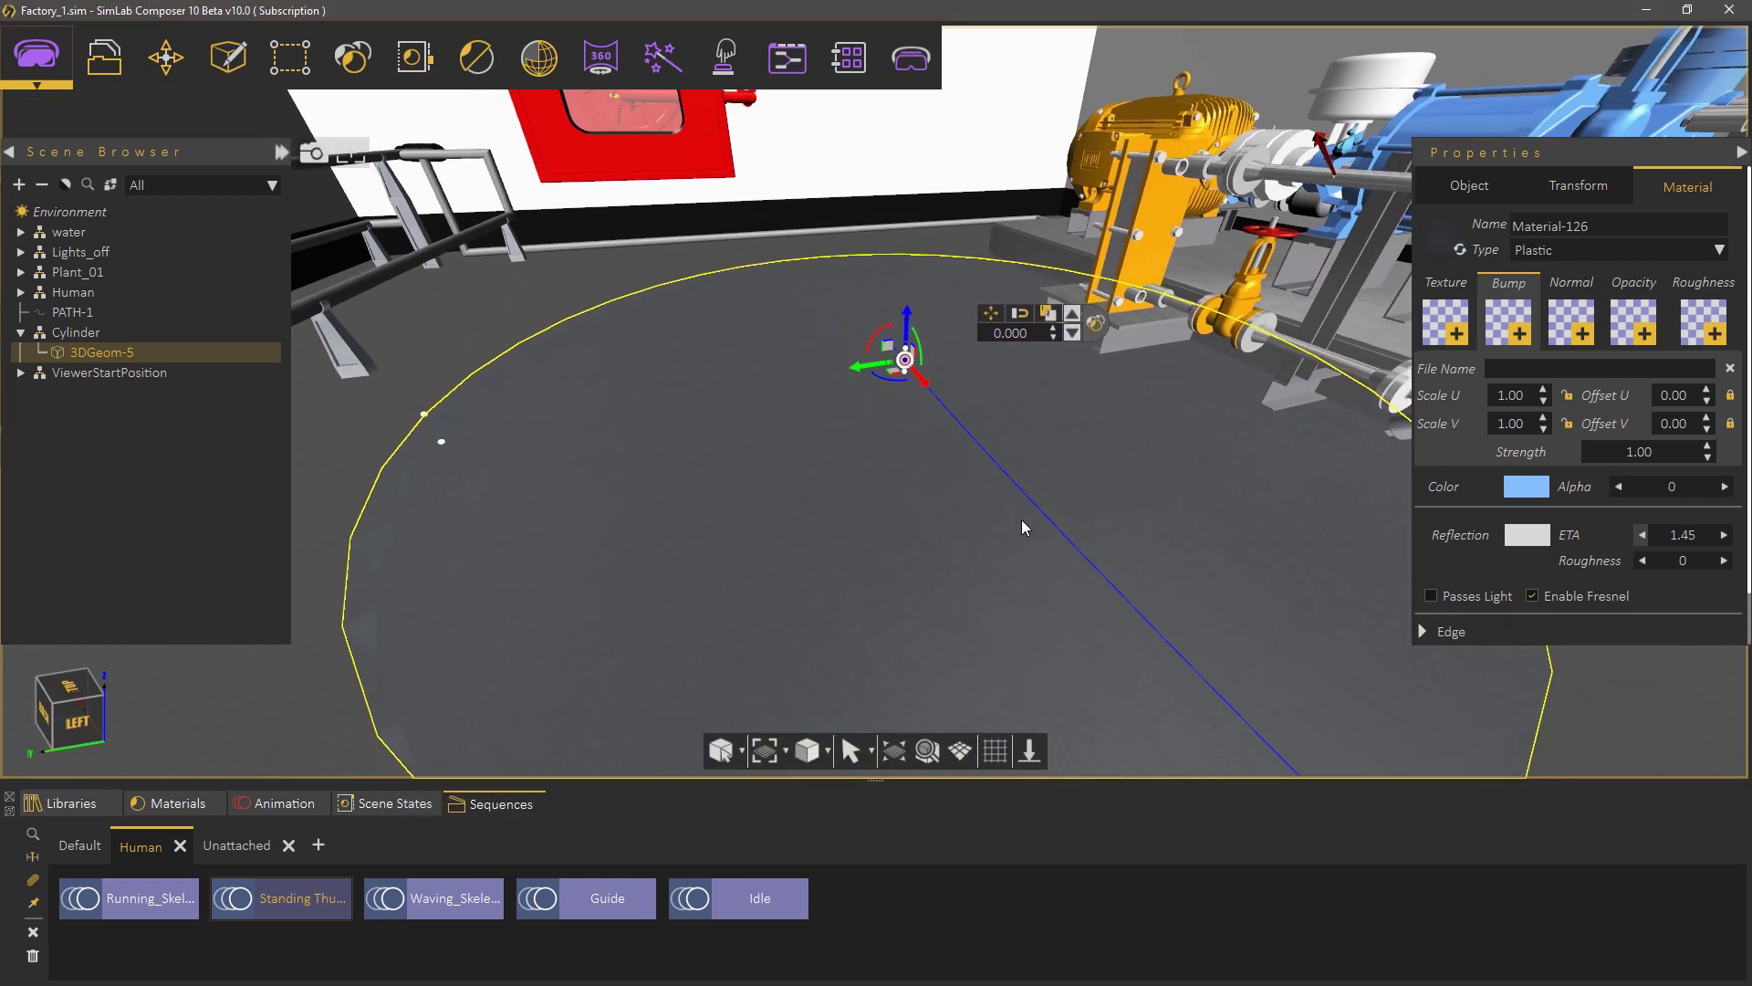
- Launch the VR viewer to bring up its choice of Desktop or Virtual Reality mode
{"action": "left_click", "coordinate": [910, 62]}
{"action": "left_click", "coordinate": [927, 133]}
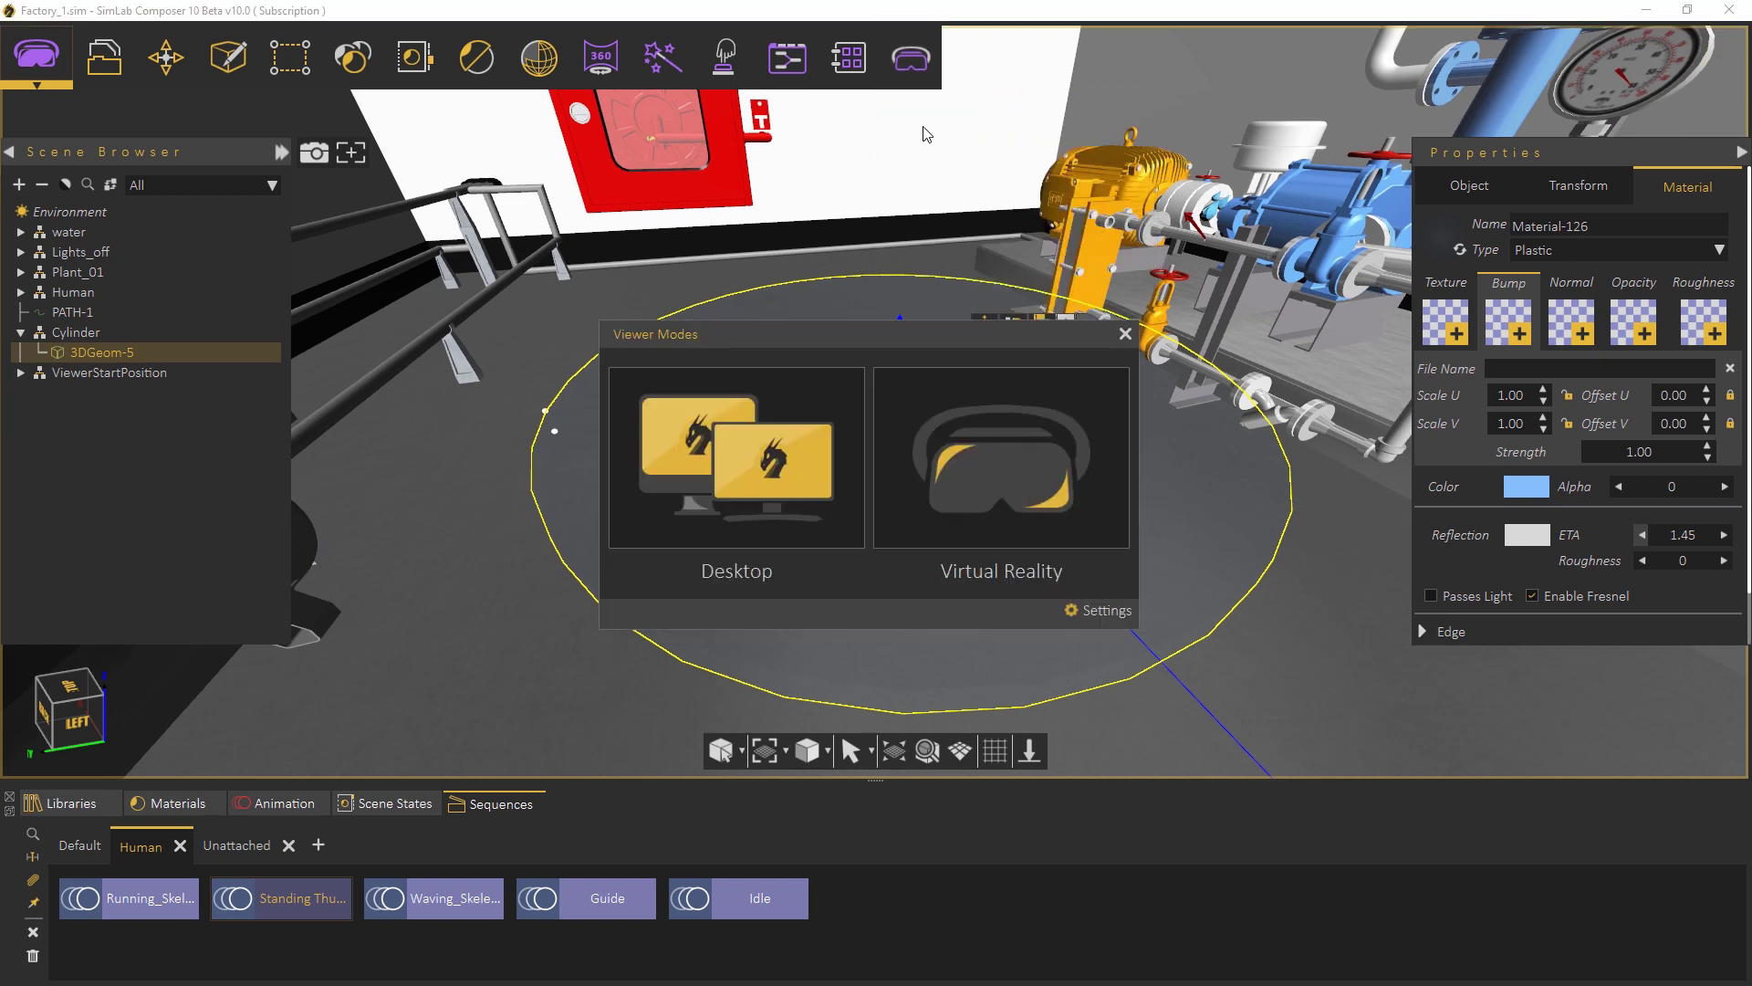